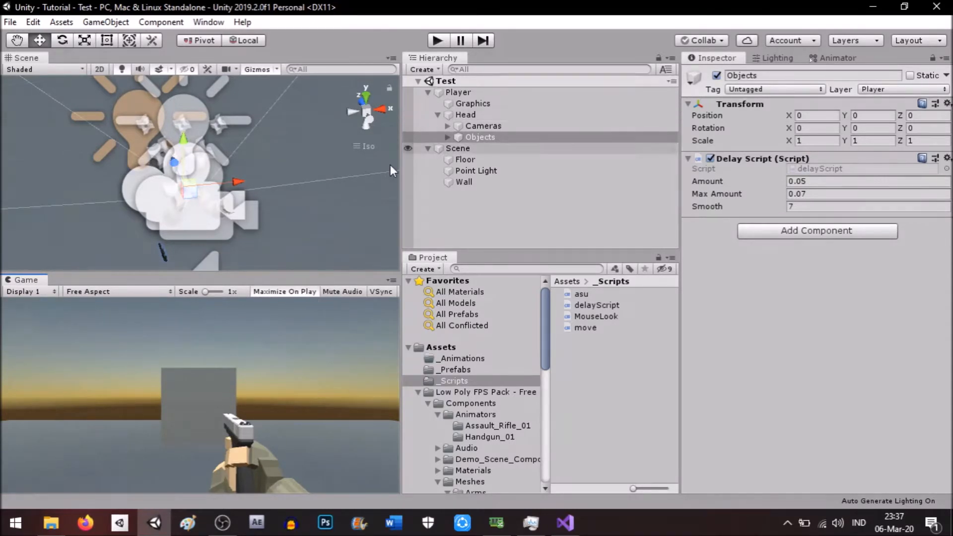
Examine the handgun arms model and the Player object with its components from several angles in the scene
scroll(292, 229, "down", 5)
right_click_drag(292, 231, 402, 200)
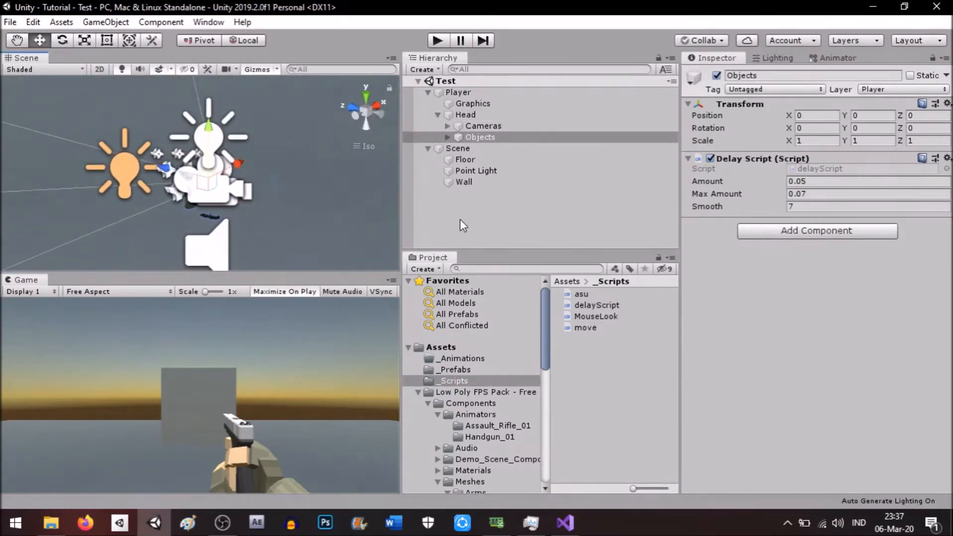
left_click(459, 219)
scroll(293, 204, "up", 12)
right_click_drag(249, 204, 128, 217)
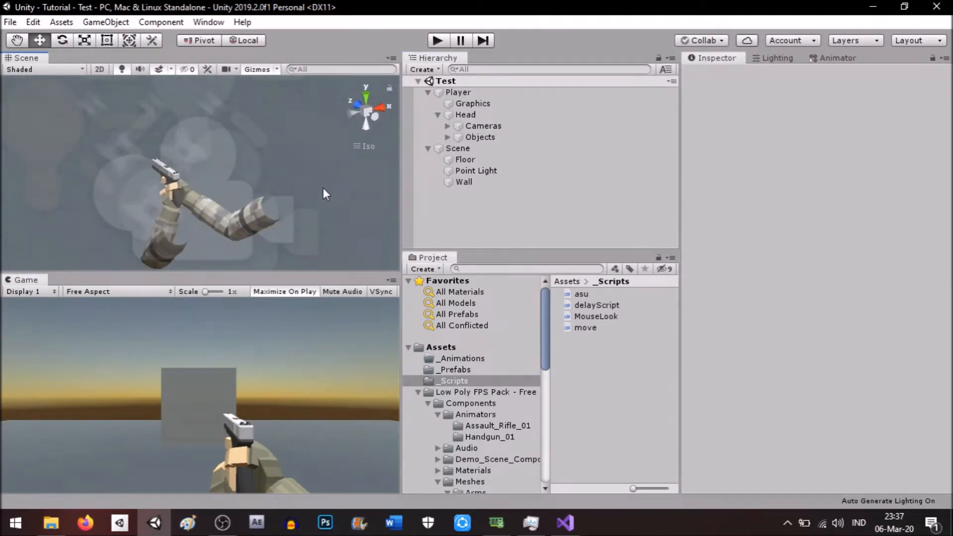
scroll(342, 186, "down", 5)
scroll(325, 184, "down", 8)
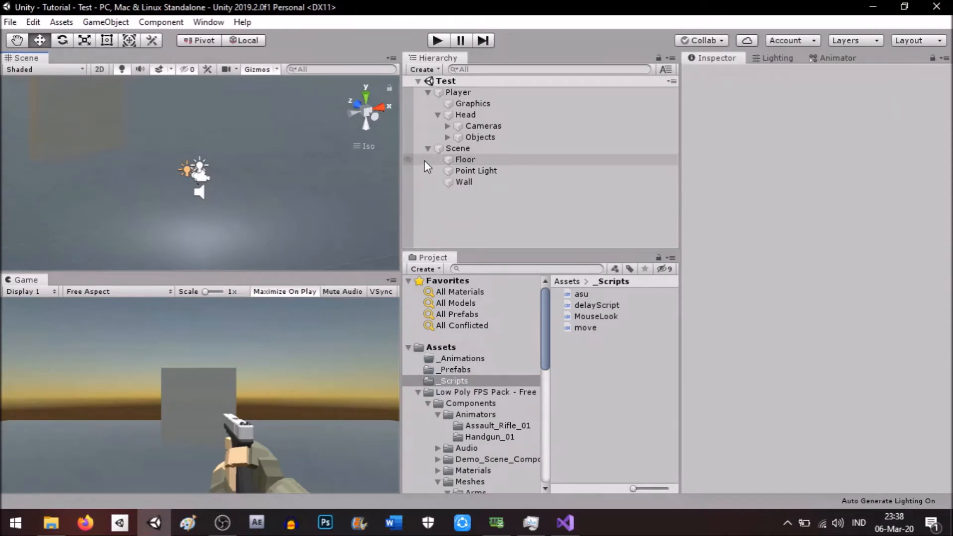
left_click(494, 92)
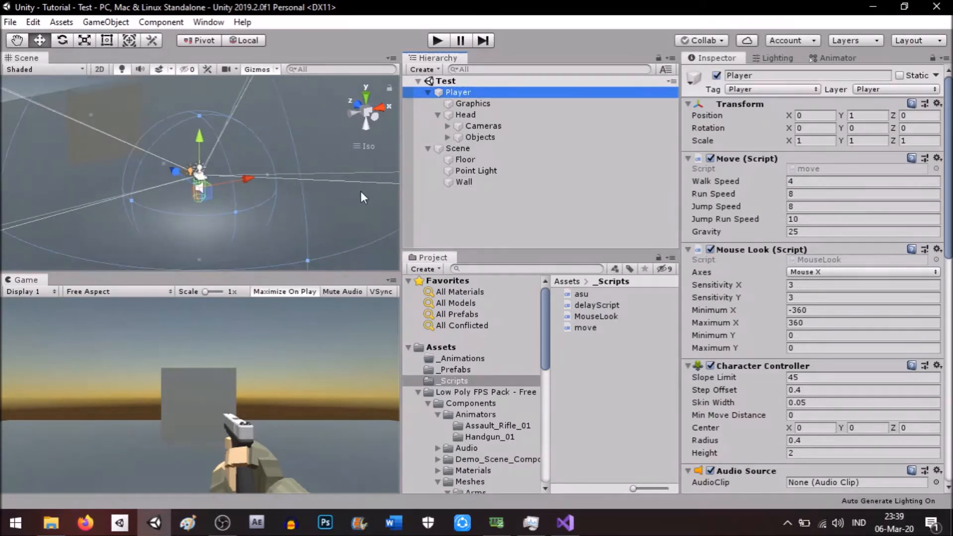
left_click(460, 215)
left_click_drag(220, 187, 317, 149, "alt")
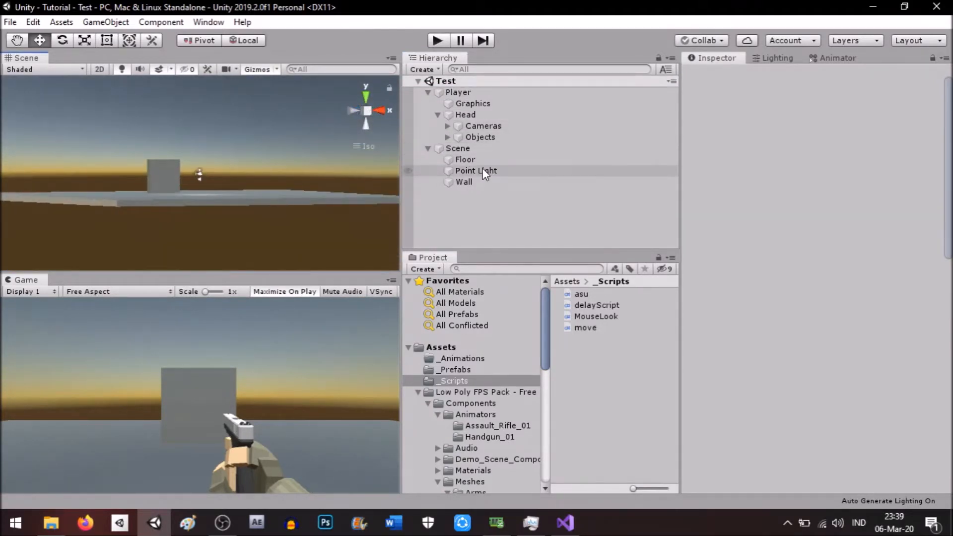
Locate arms_handgun_01 under the Objects, Gun and Mesh hierarchy and examine the model up close in the scene
left_click(444, 136, "alt")
left_click(499, 162)
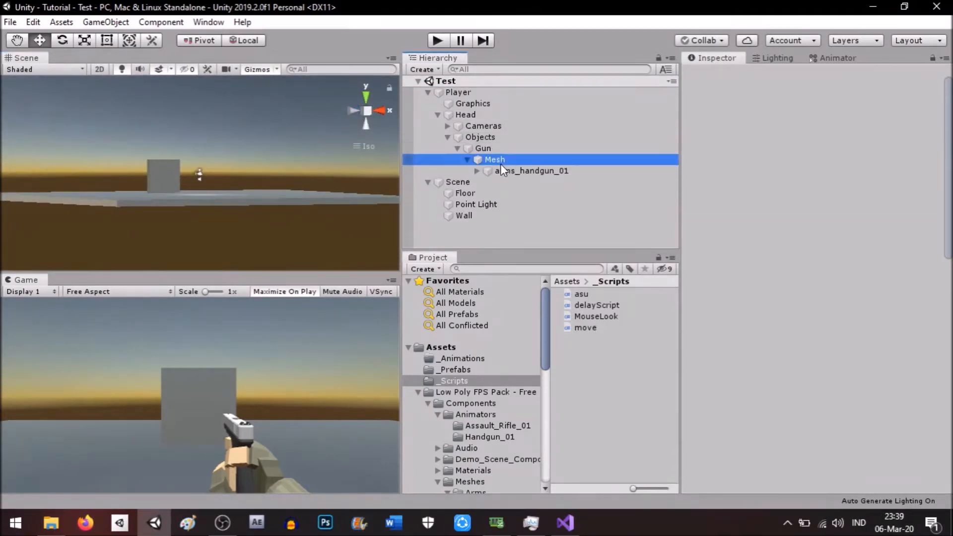
left_click(505, 168)
scroll(293, 171, "up", 10)
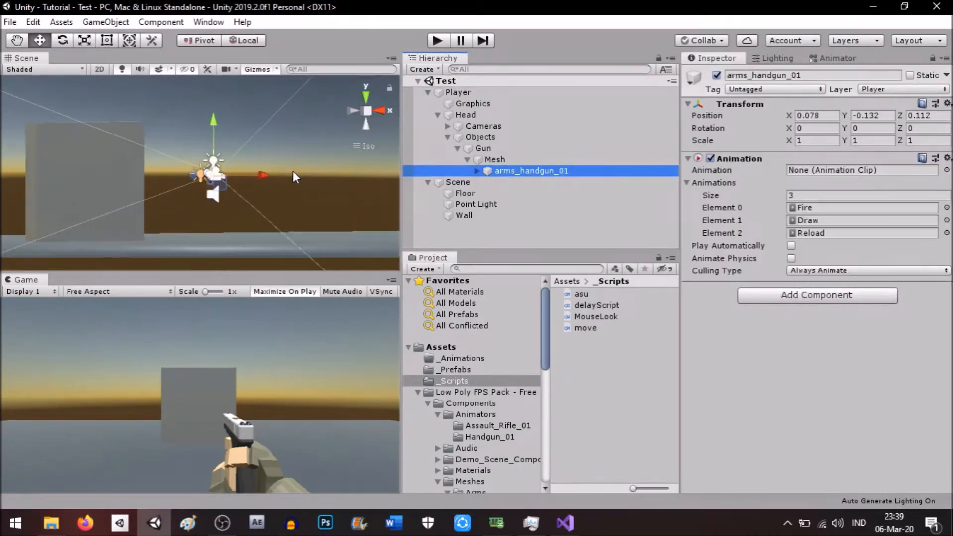
left_click_drag(292, 170, 254, 302, "alt")
left_click(255, 292)
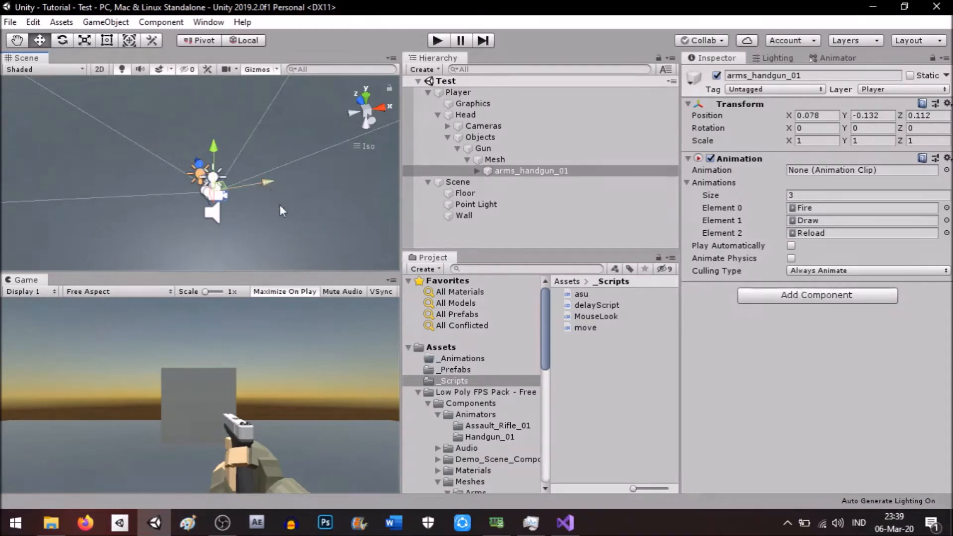
scroll(289, 228, "up", 7)
scroll(290, 228, "up", 8)
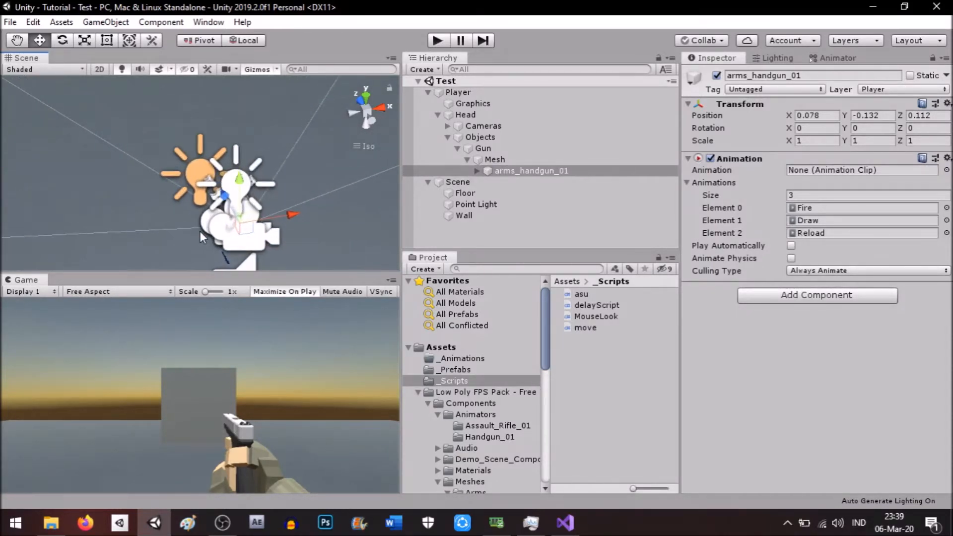
middle_click_drag(289, 228, 222, 223)
scroll(188, 239, "up", 6)
right_click_drag(188, 239, 344, 157)
scroll(272, 195, "down", 8)
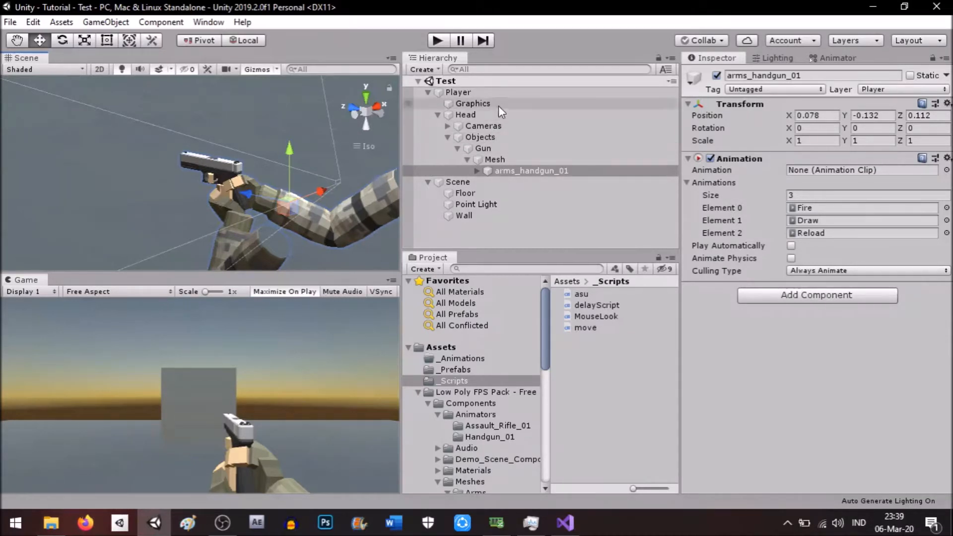
Frame the Player object in the scene and expand its Cameras group in the hierarchy
left_click(490, 94)
key("f")
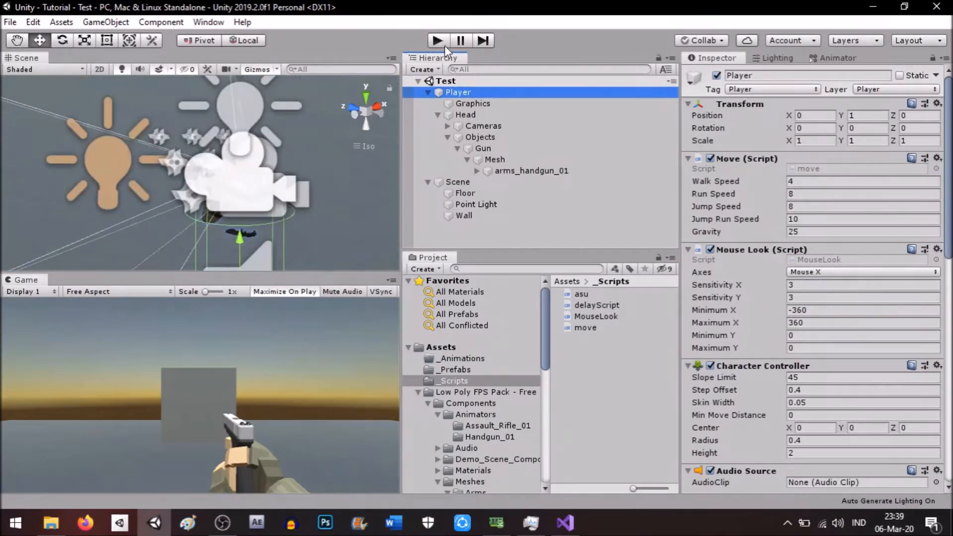
left_click(448, 126)
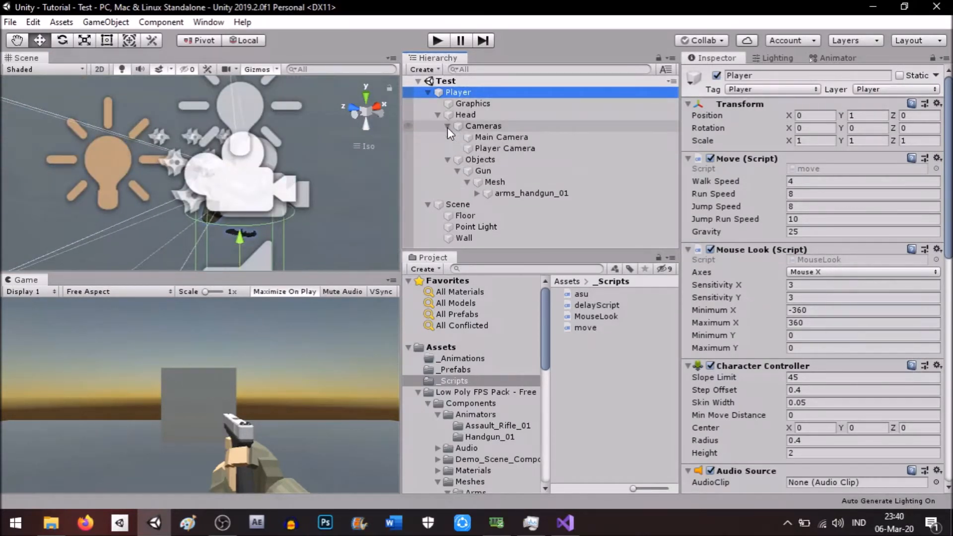
Play-test the scene by walking and looking around to observe the gun's movement, and end play mode
left_click(437, 40)
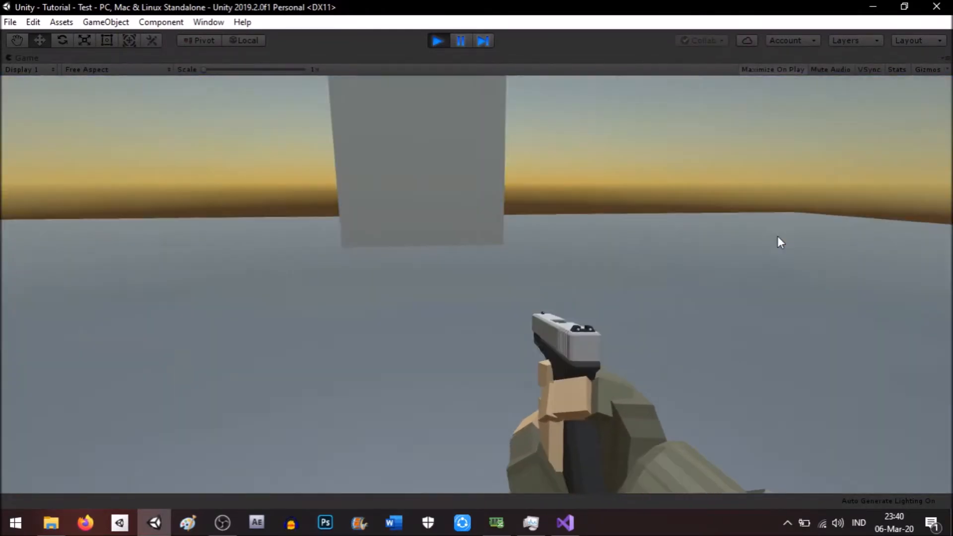
key("w")
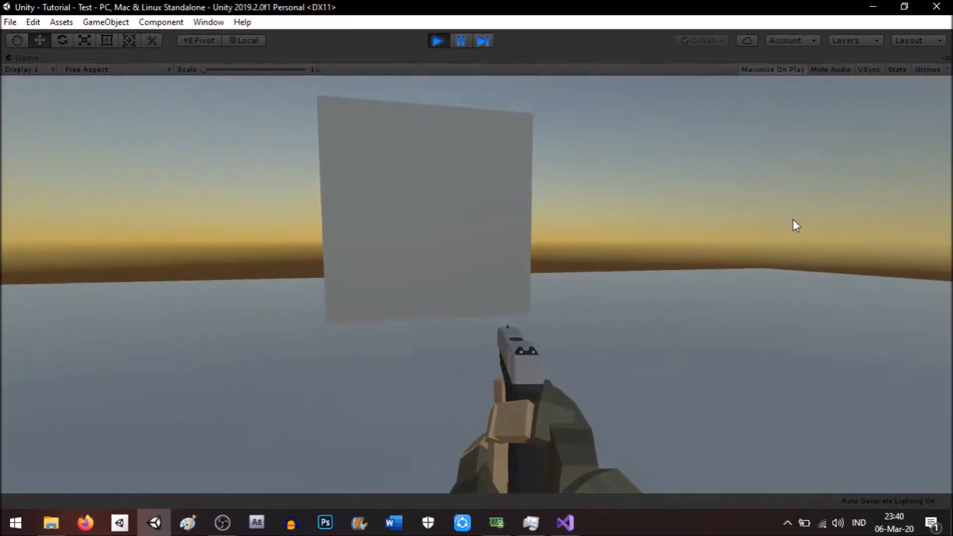
key("d")
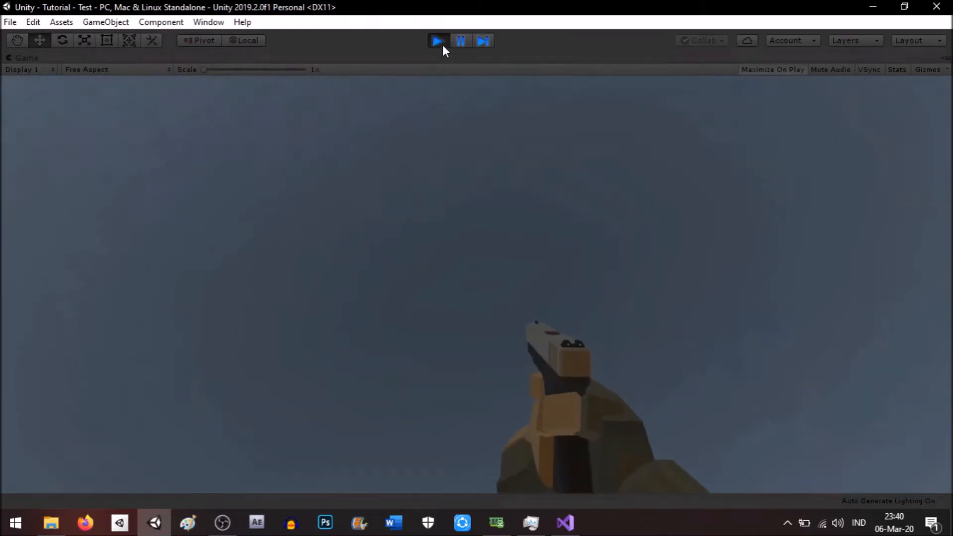
left_click(442, 43)
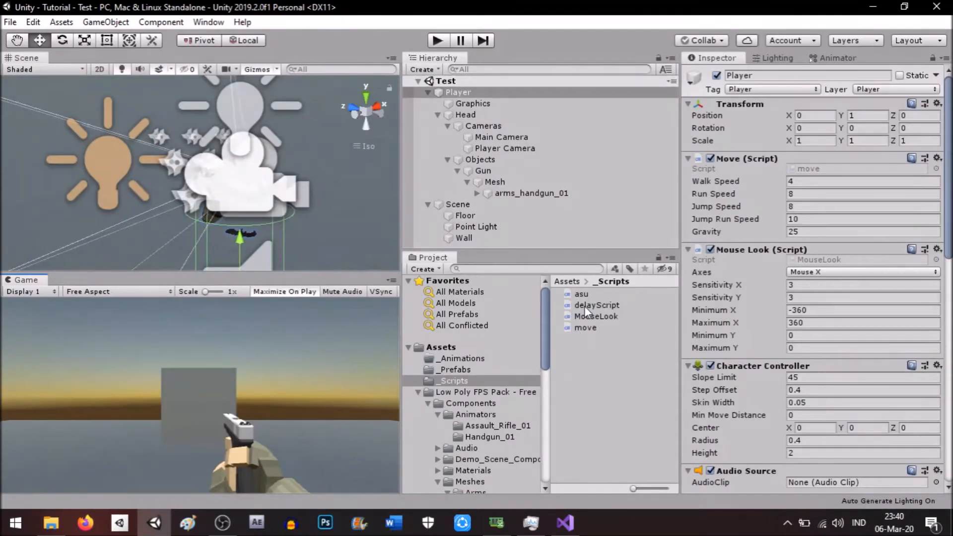
Disable the Delay Script component on Objects and play-test the scene without it
left_click(590, 305)
left_click_drag(588, 310, 534, 159)
left_click(710, 158)
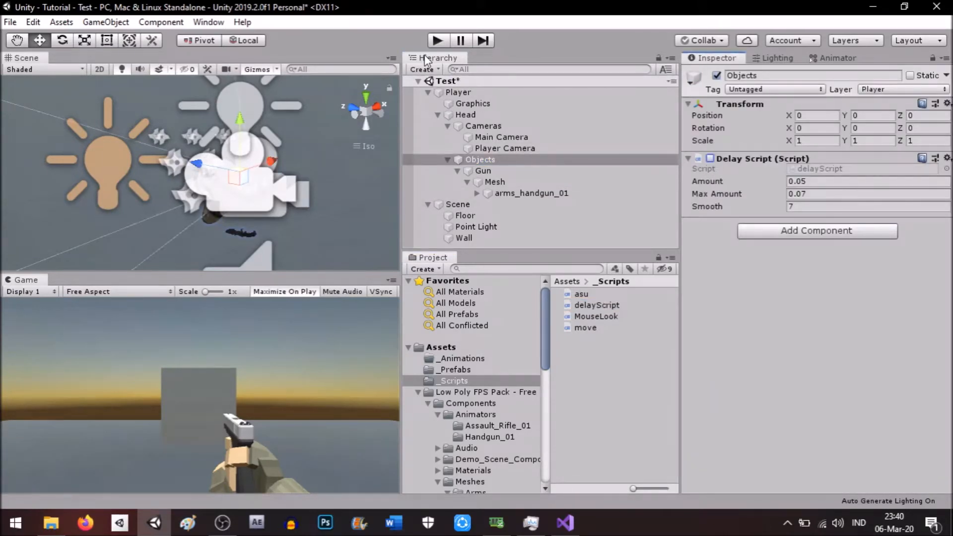
left_click(435, 40)
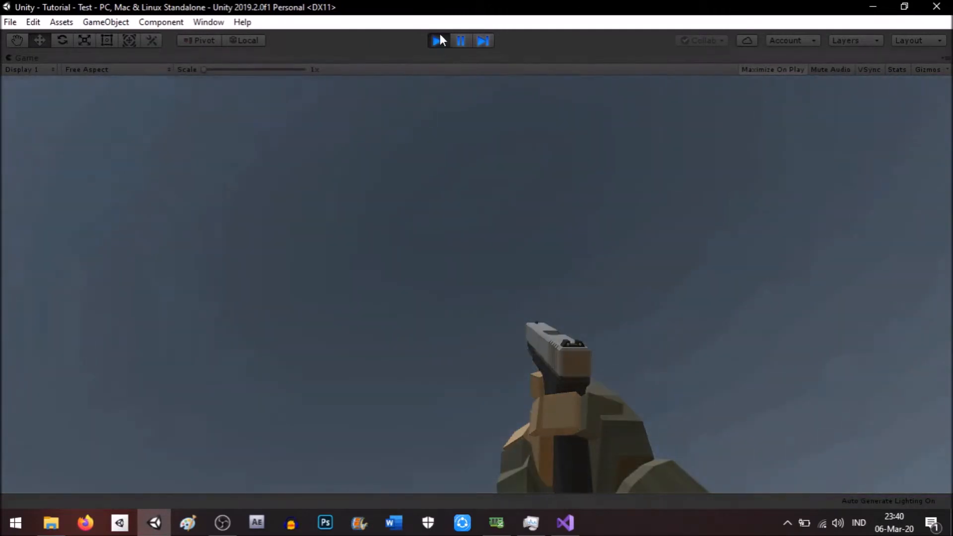
left_click(437, 40)
Open the delayScript code from its component on Objects and read through it in Visual Studio
double_click(799, 169)
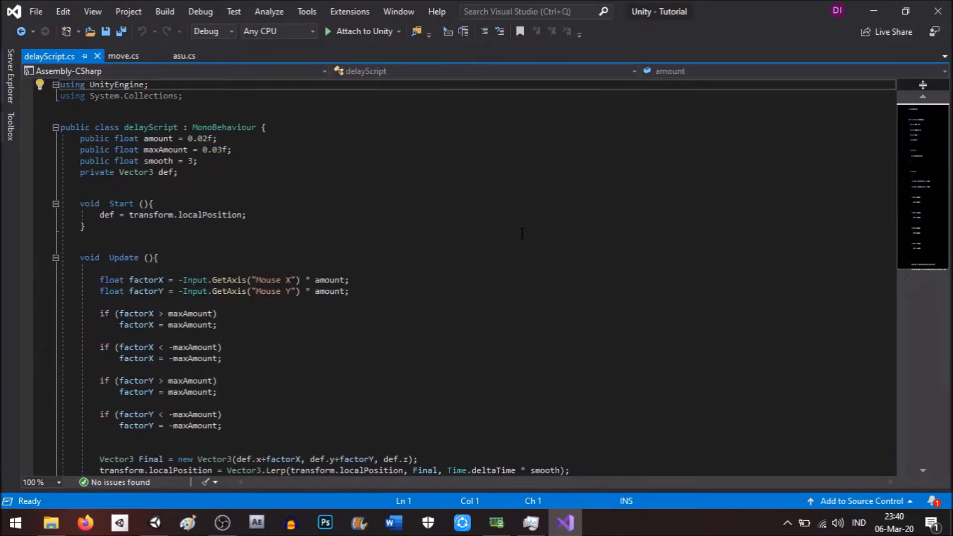
scroll(923, 169, "down", 1)
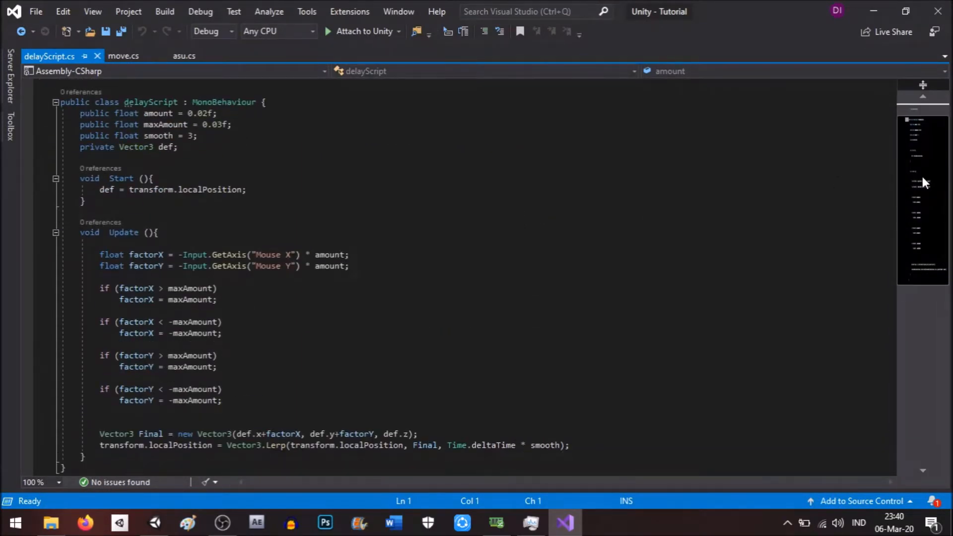
scroll(918, 180, "down", 1)
scroll(913, 181, "up", 2)
Return to Unity and examine the Head, Main Camera and Player Camera, including the Player Camera's culling mask and clear flags options
key("alt+Tab")
left_click(464, 94)
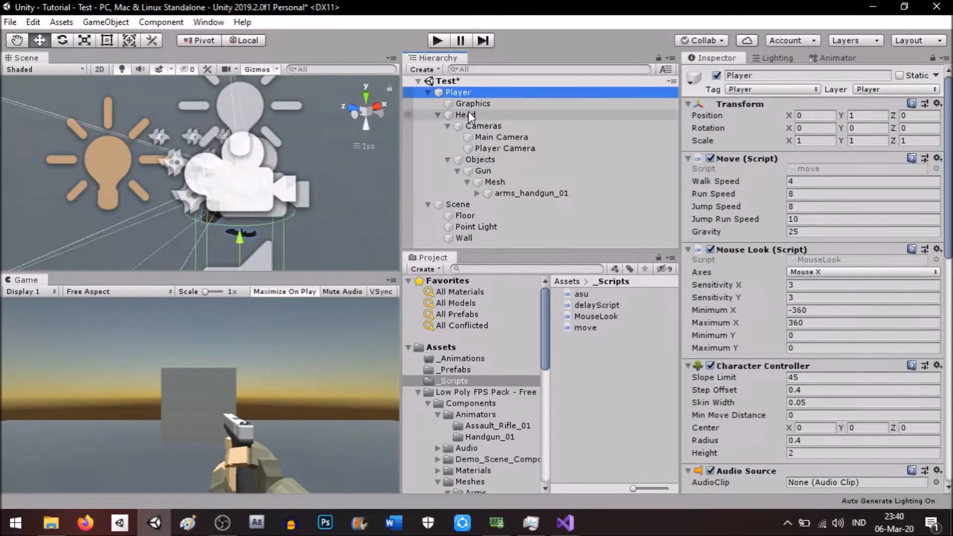
left_click(468, 114)
left_click(503, 140)
left_click(506, 146)
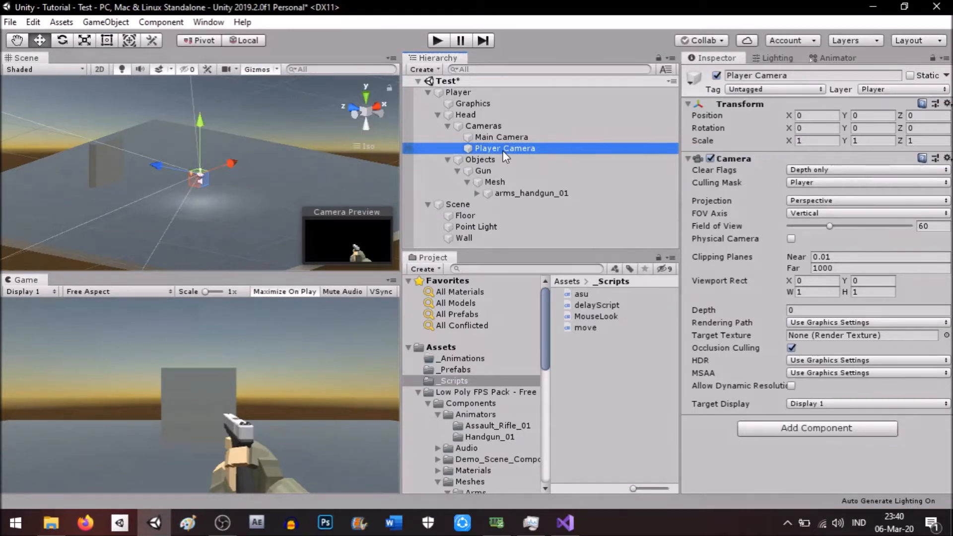
left_click(813, 182)
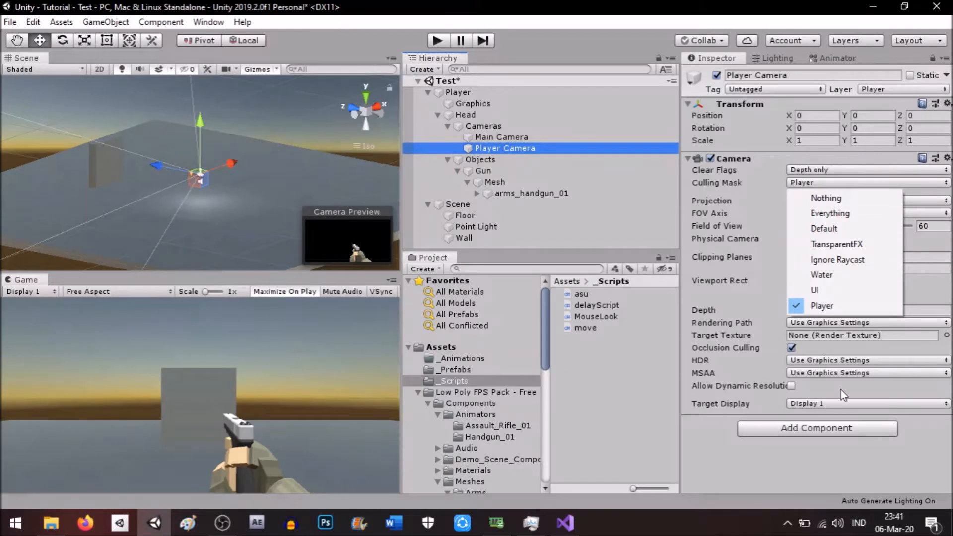
left_click(732, 466)
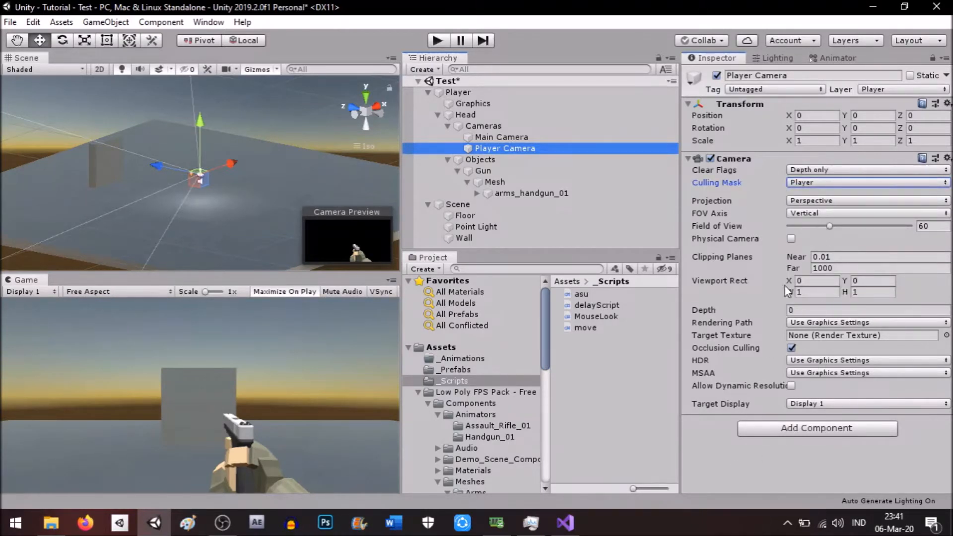
left_click(529, 137)
left_click(535, 146)
left_click(819, 170)
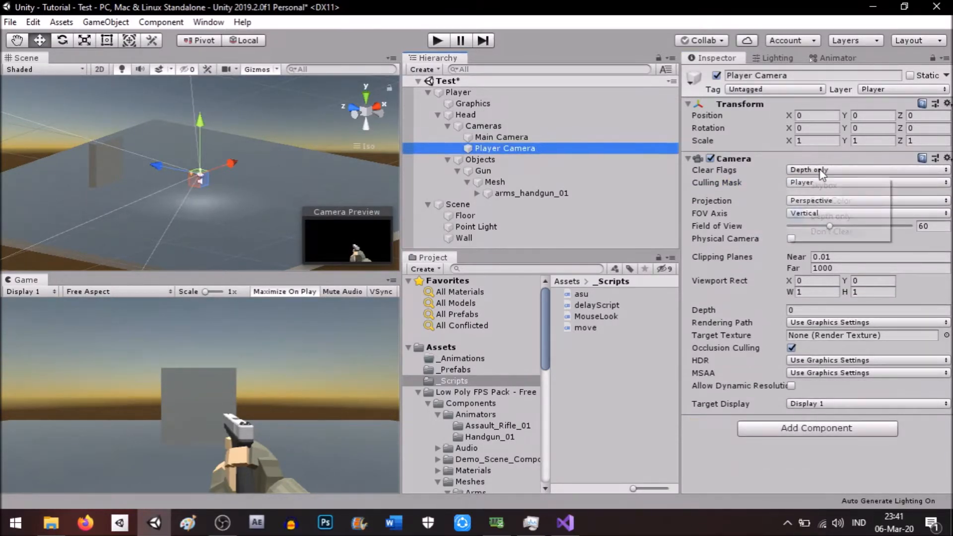
left_click(547, 100)
Assign the Player layer to the Player object and all of its children
left_click(530, 94)
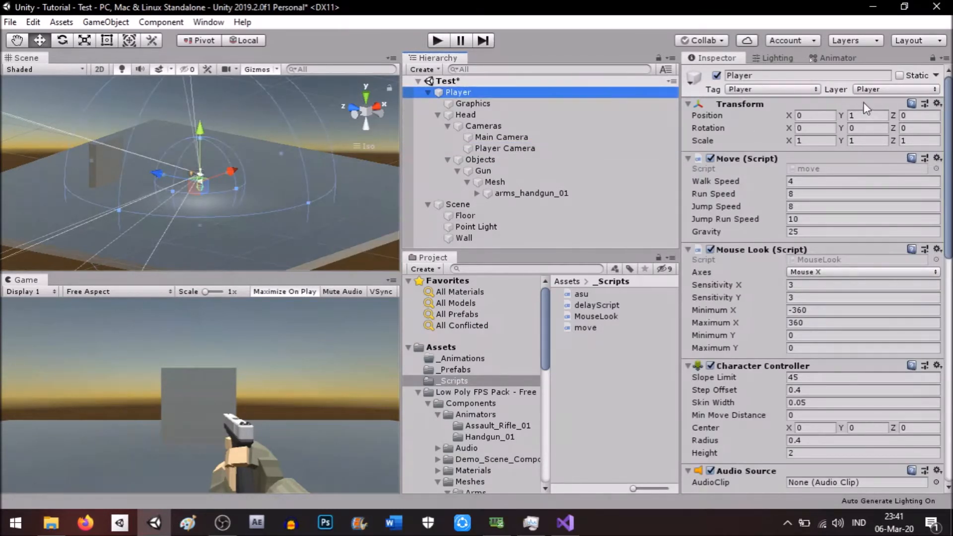
left_click(871, 89)
left_click(866, 180)
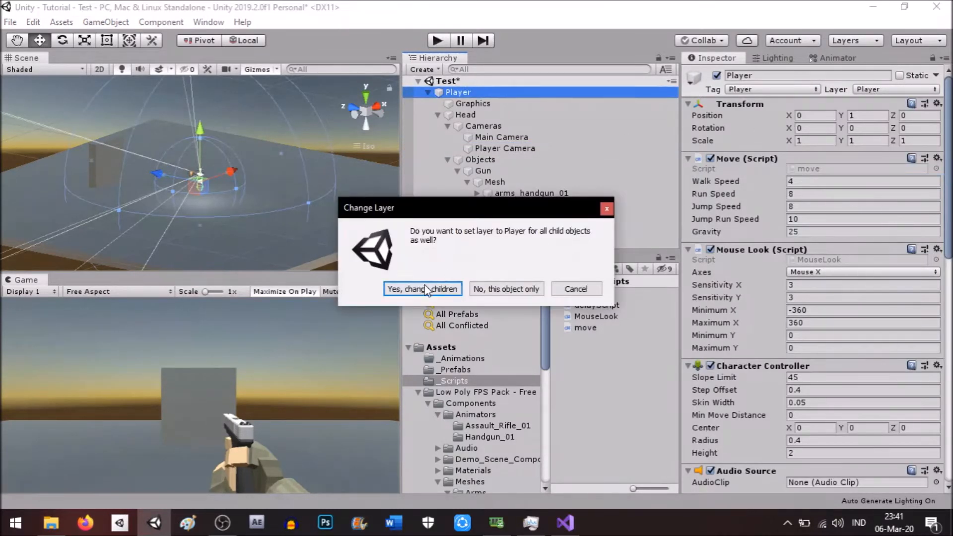
left_click(426, 290)
Check which layers are enabled in the Main Camera's culling mask
left_click(508, 138)
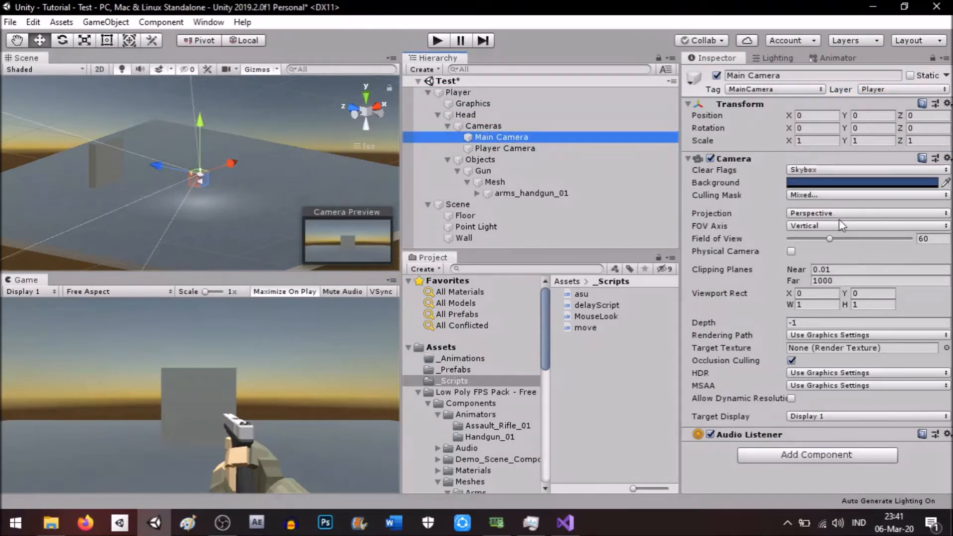
left_click(836, 195)
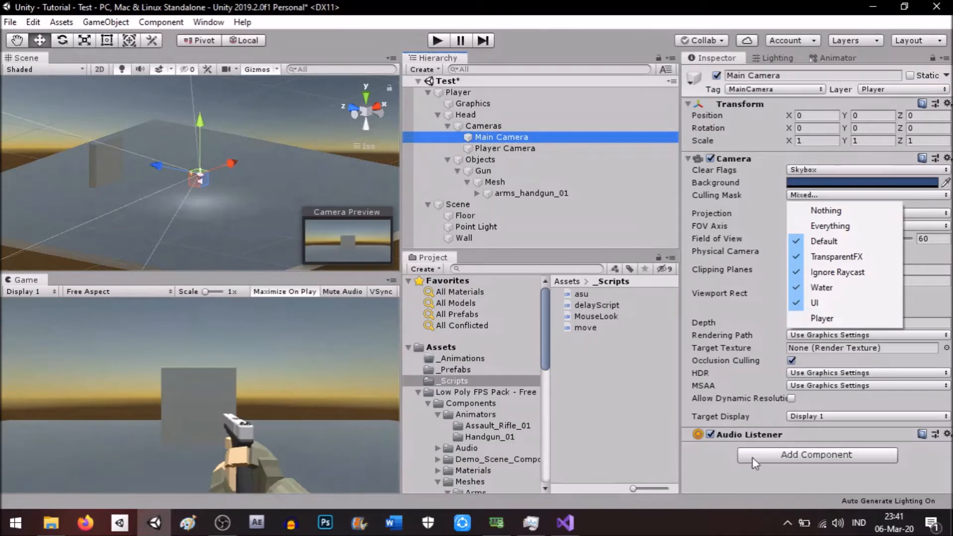
left_click(739, 481)
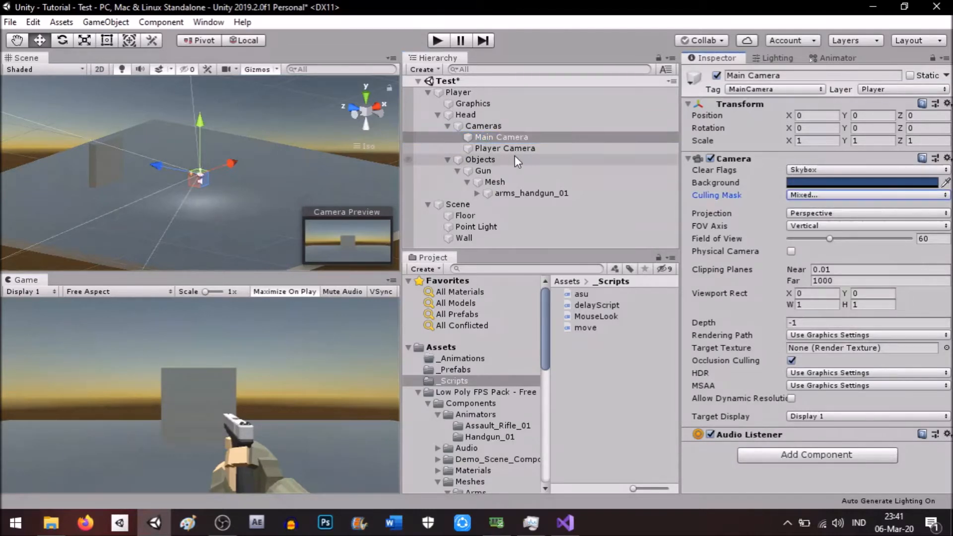
Play-test the scene by walking up to the wall with the gun, and end play mode
left_click(437, 40)
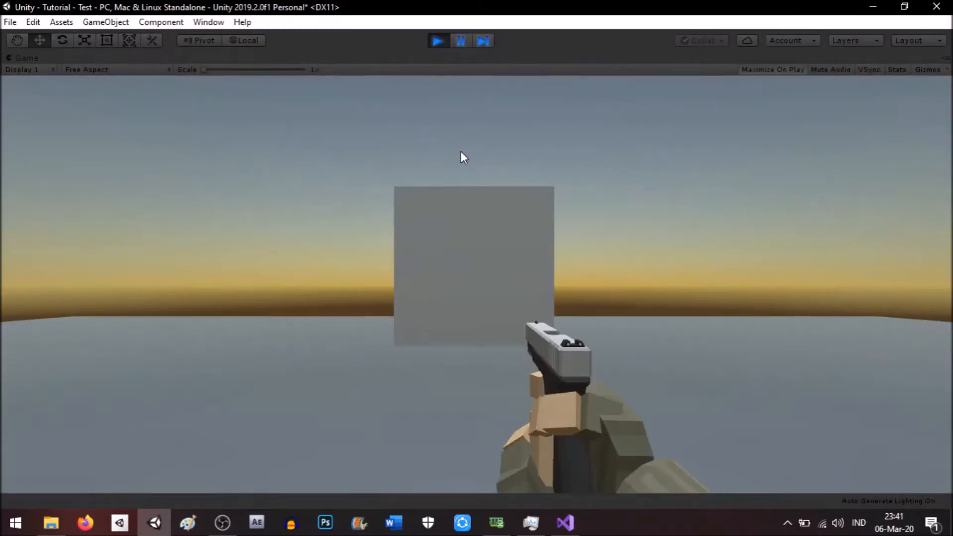
key("w")
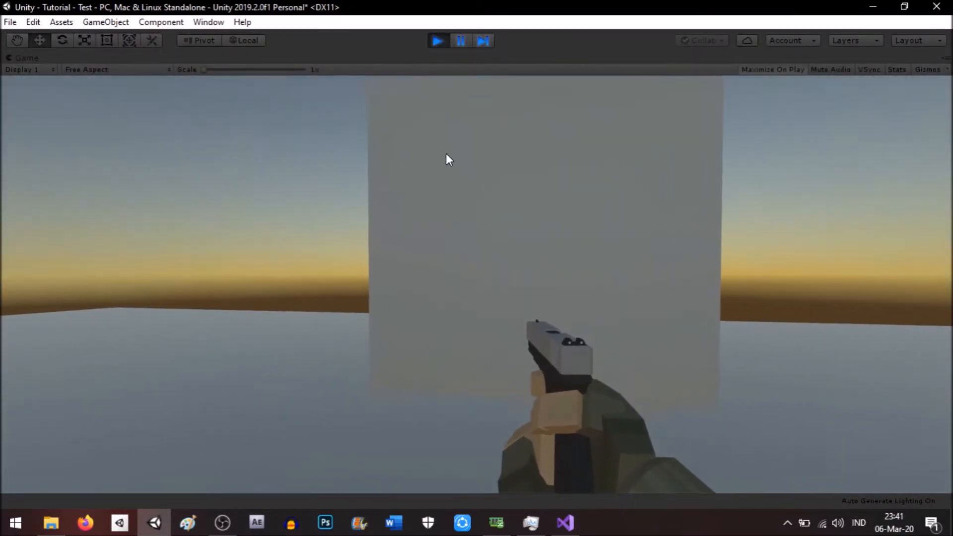
key("a")
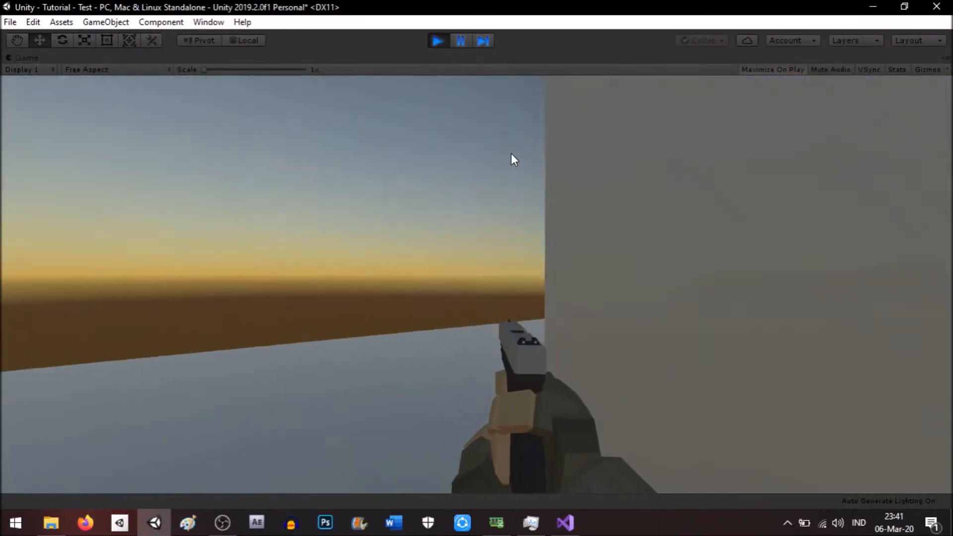
key("d")
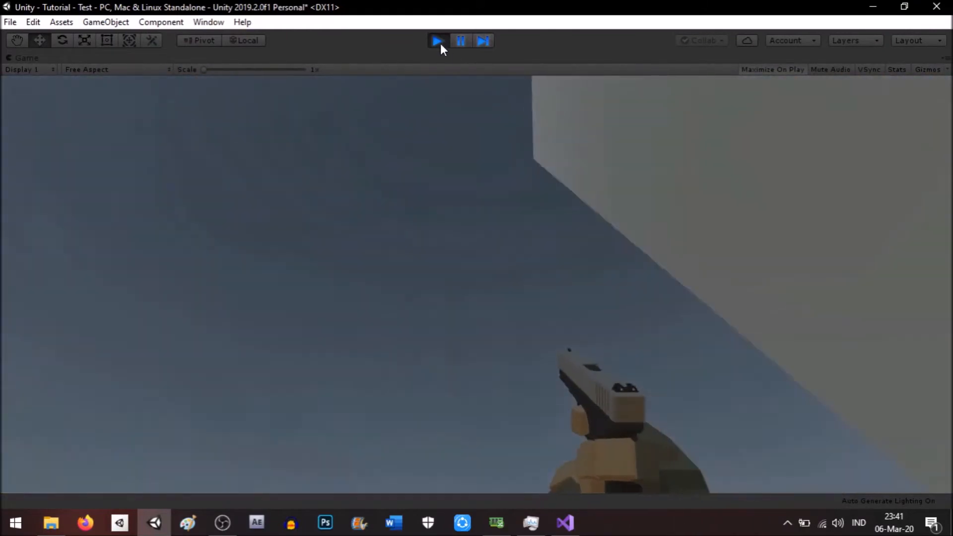
left_click(437, 40)
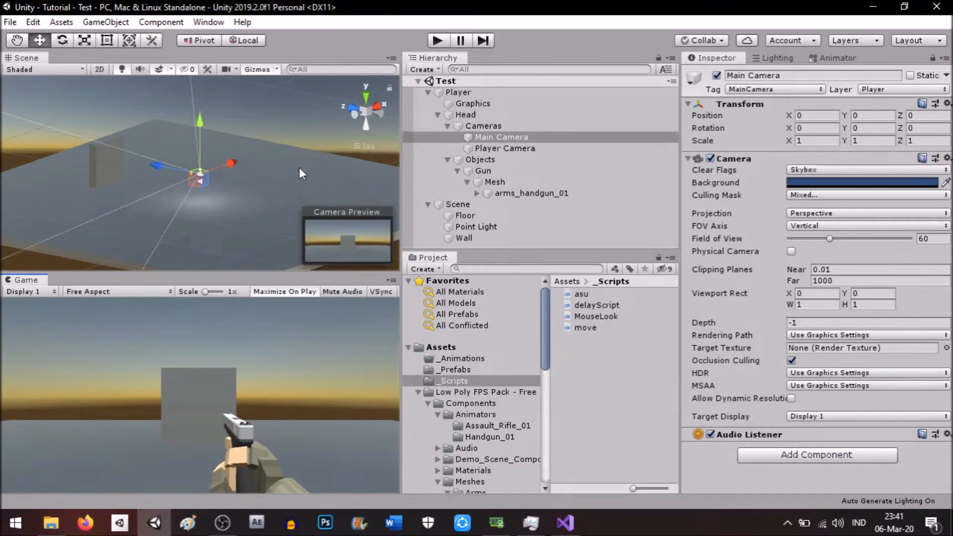
Examine the Head, Cameras and Objects groups of the Player in the scene, including the Delay Script on Objects
left_click(471, 114)
double_click(471, 115)
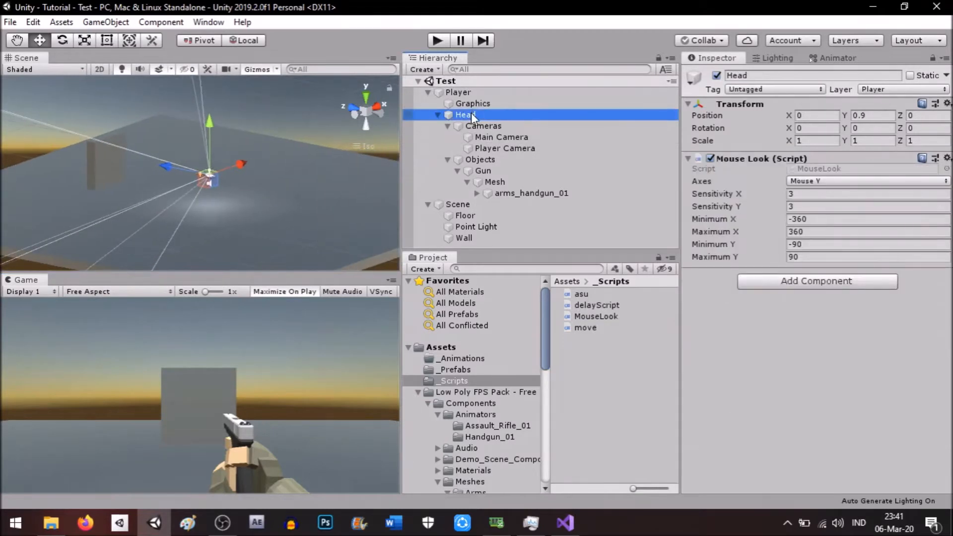
scroll(276, 142, "up", 5)
right_click_drag(285, 154, 268, 158)
double_click(484, 126)
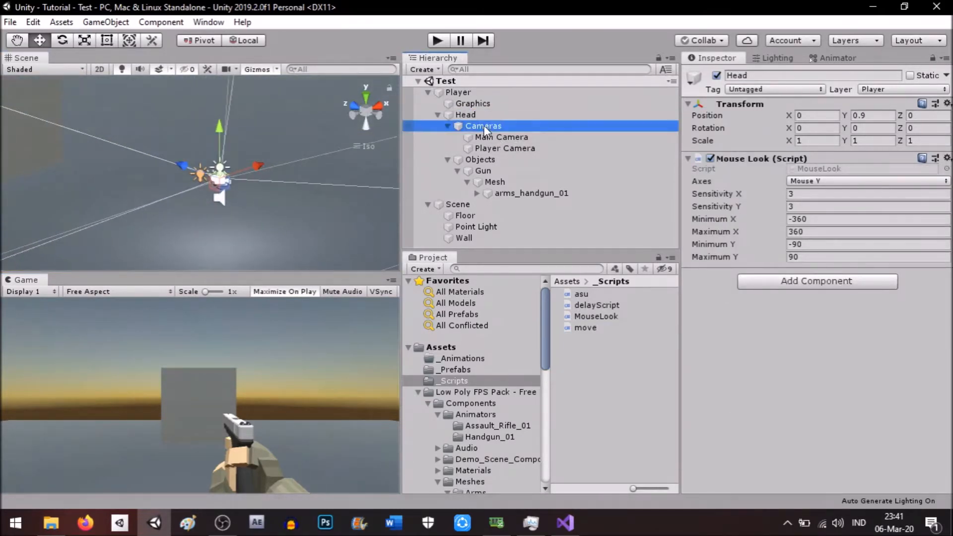
scroll(343, 175, "up", 5)
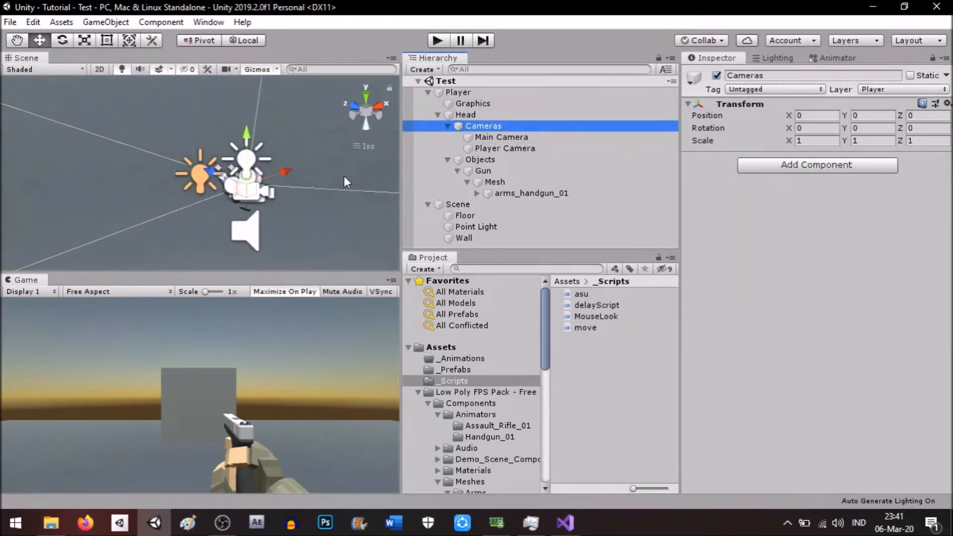
right_click_drag(343, 176, 302, 179)
left_click(448, 126)
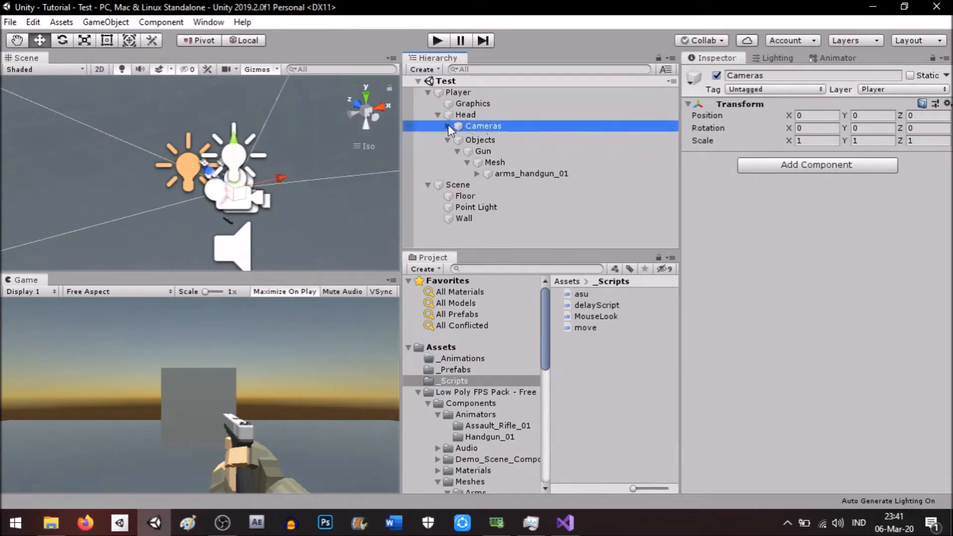
right_click_drag(230, 213, 276, 176)
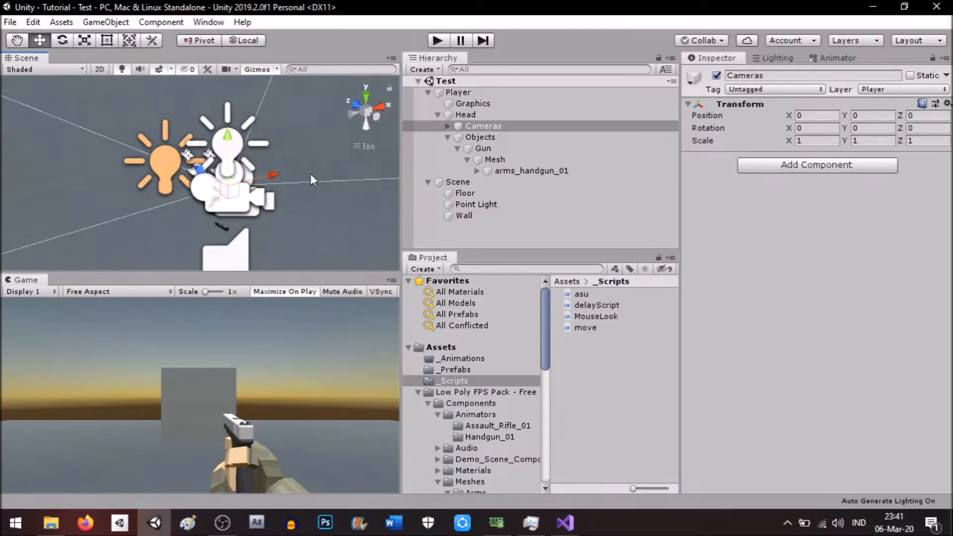
left_click(520, 136)
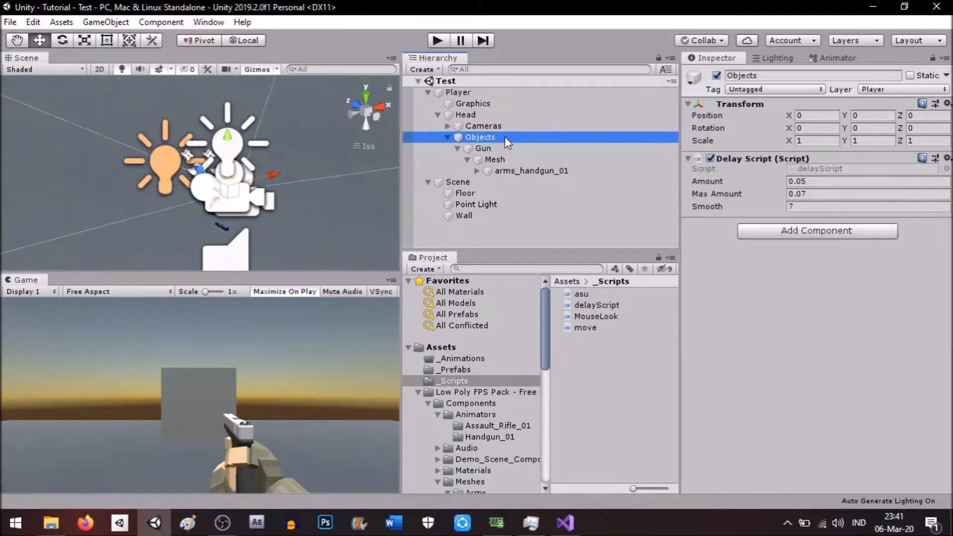
left_click_drag(228, 136, 275, 191)
key("ctrl+z")
left_click(506, 126)
key("ctrl+z")
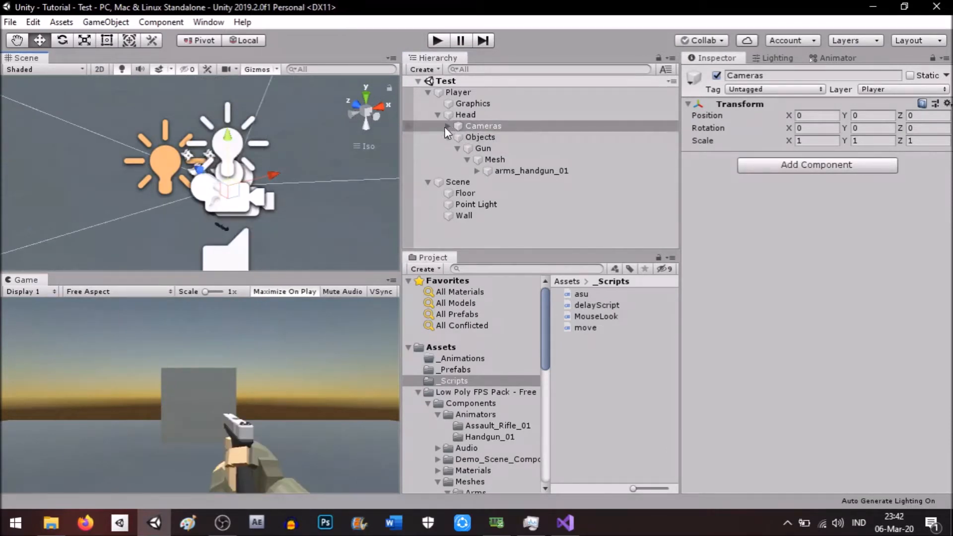
Inspect the Player Camera and the Gun object up close, and view the contents of the _Animations folder
left_click(448, 126)
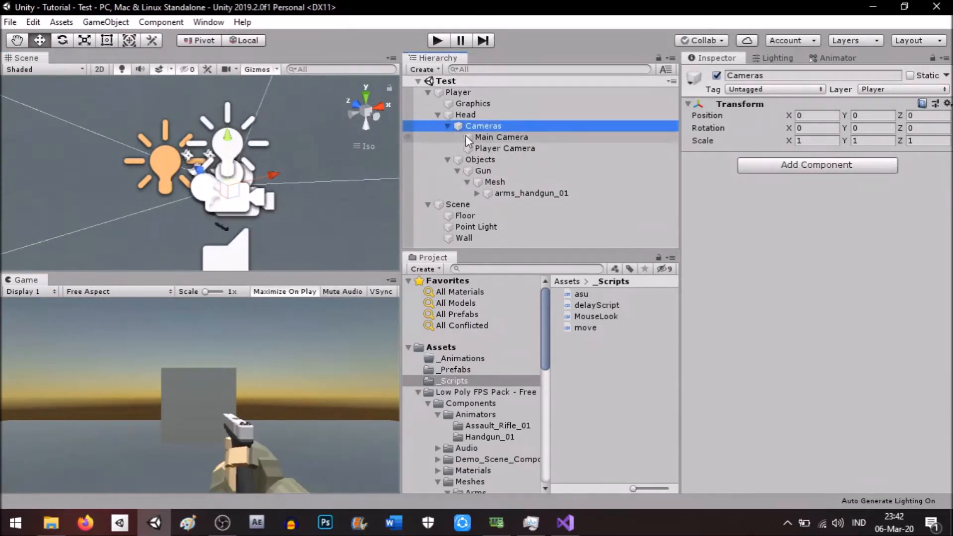
left_click(481, 147)
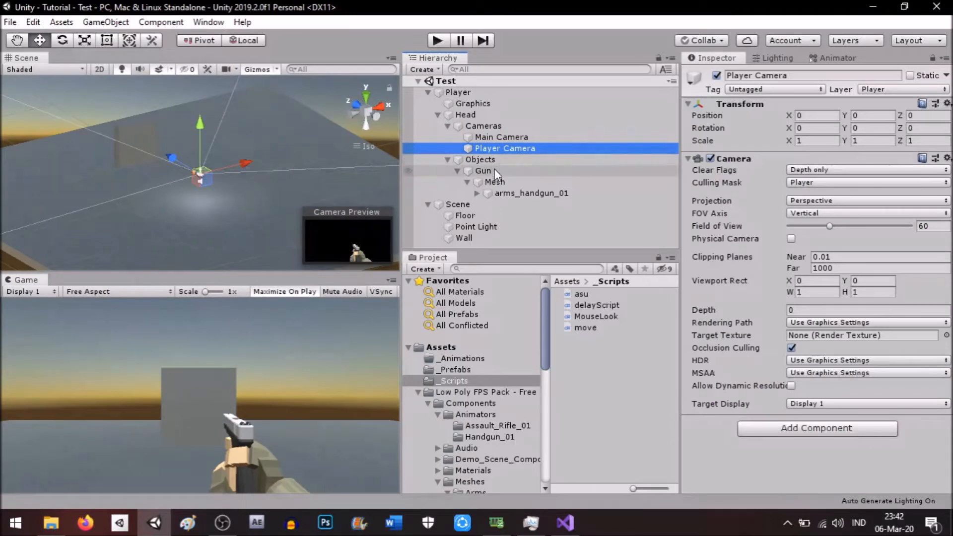
left_click(495, 170)
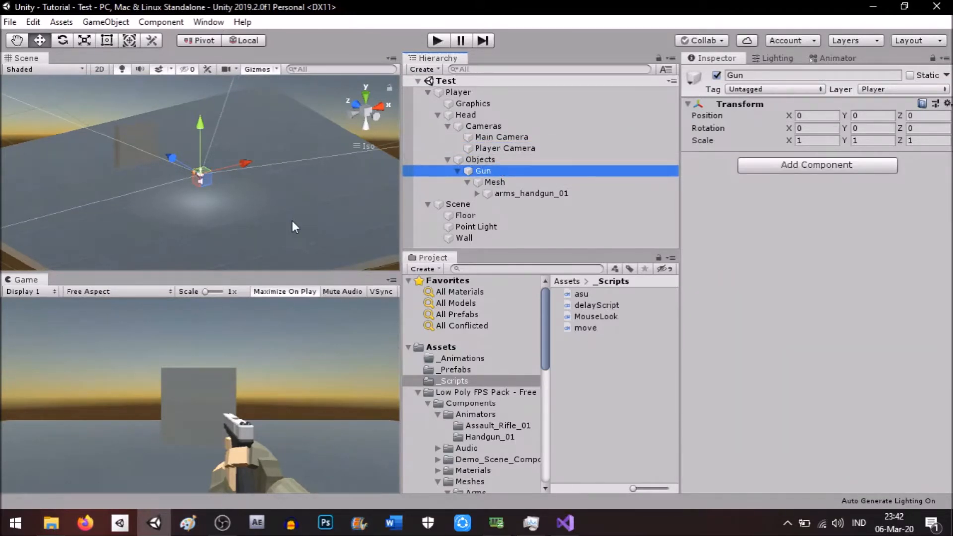
scroll(293, 220, "up", 10)
scroll(295, 220, "up", 5)
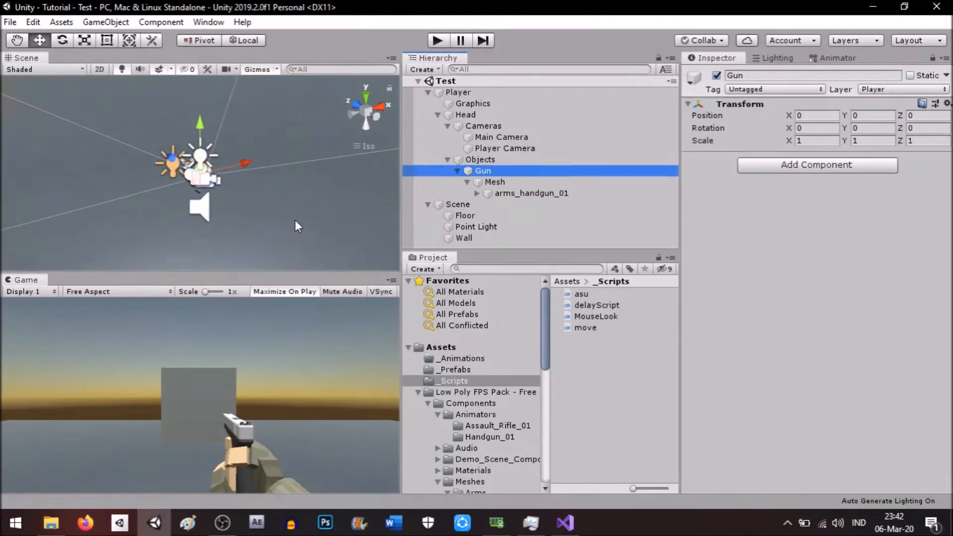
scroll(301, 224, "up", 4)
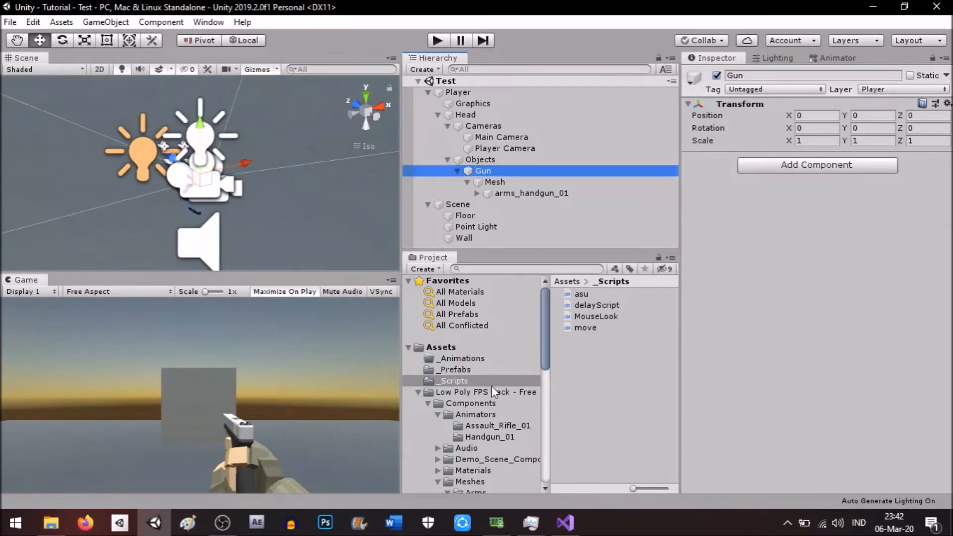
left_click(479, 357)
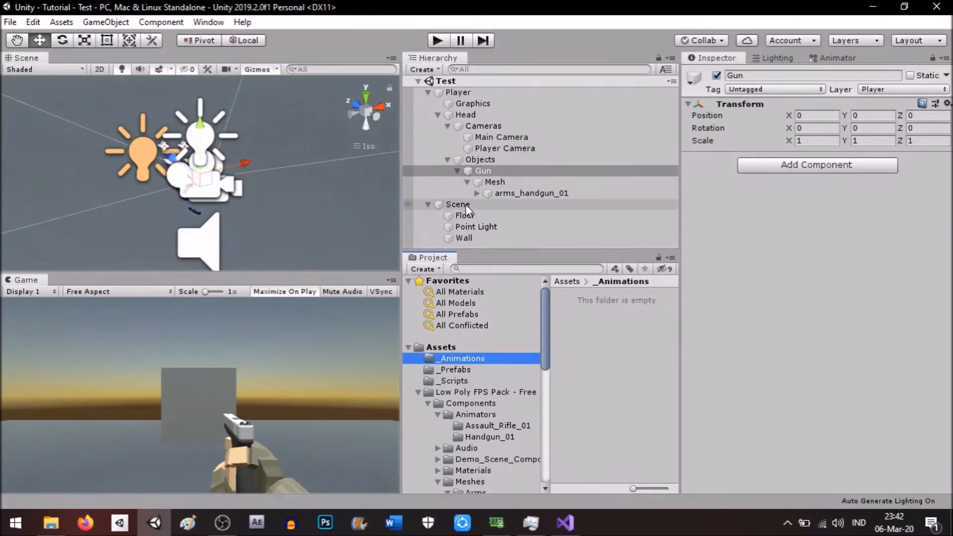
Create an empty child object under Objects and name it walkAnim
left_click(504, 115)
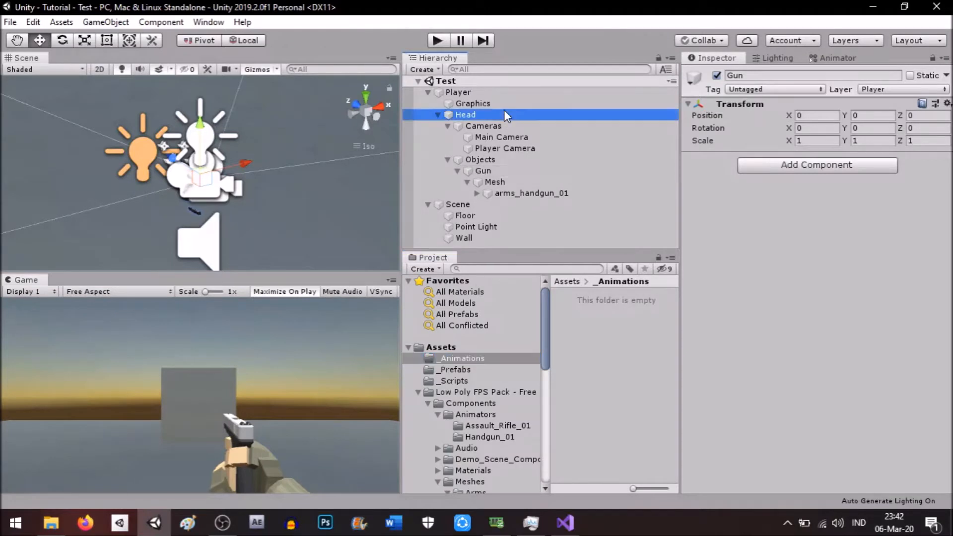
left_click(519, 159)
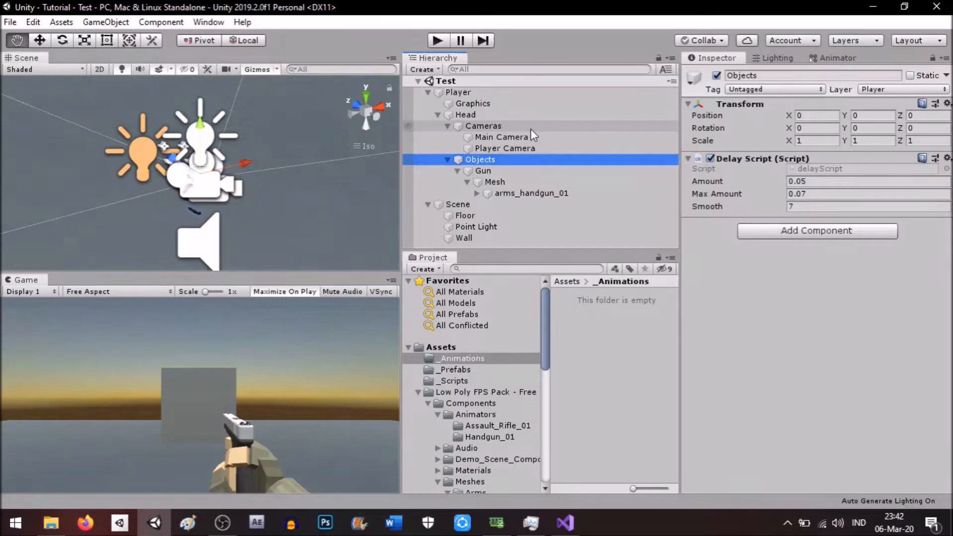
key("alt+shift+n")
left_click(787, 75)
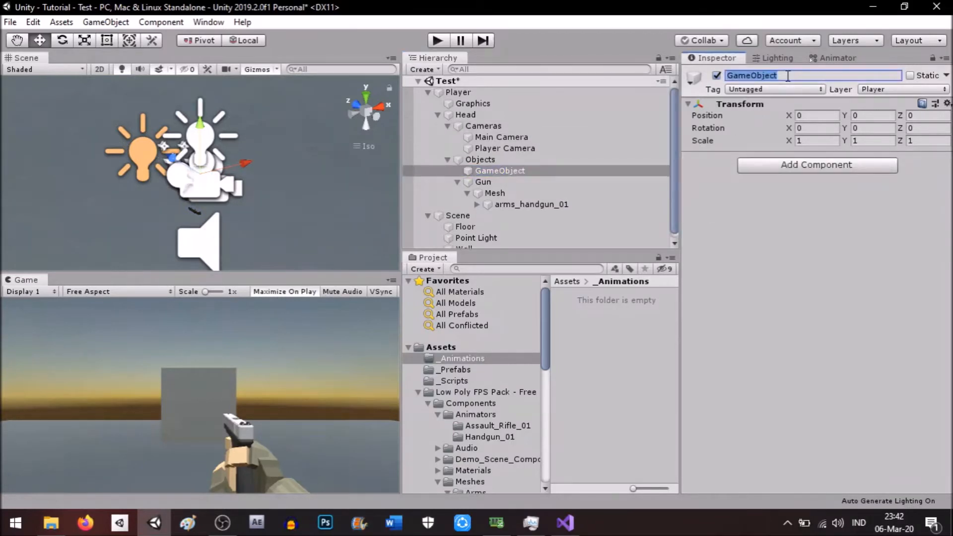
type("walkAnim")
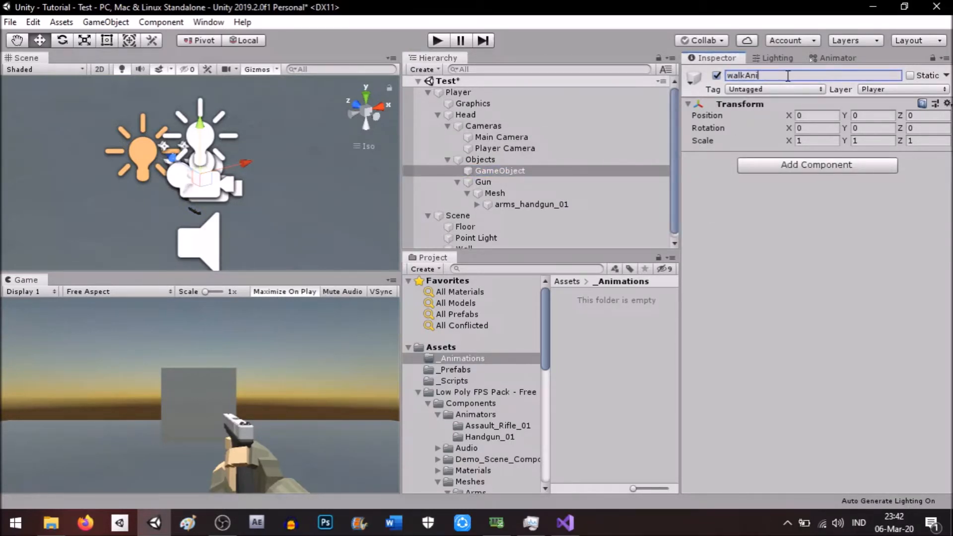
key("Return")
left_click_drag(746, 78, 697, 80)
type("idlk")
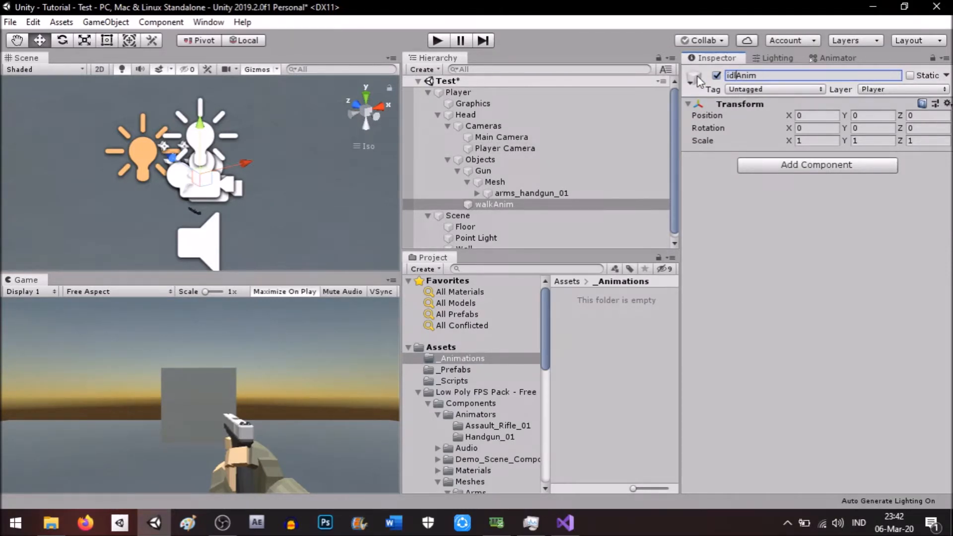
key("Return")
left_click_drag(744, 78, 711, 80)
type("walk")
key("Return")
Move Objects out of Head to sit directly under Player, with walkAnim nested inside Objects
left_click_drag(501, 203, 475, 93)
left_click_drag(479, 159, 486, 204)
left_click(477, 160)
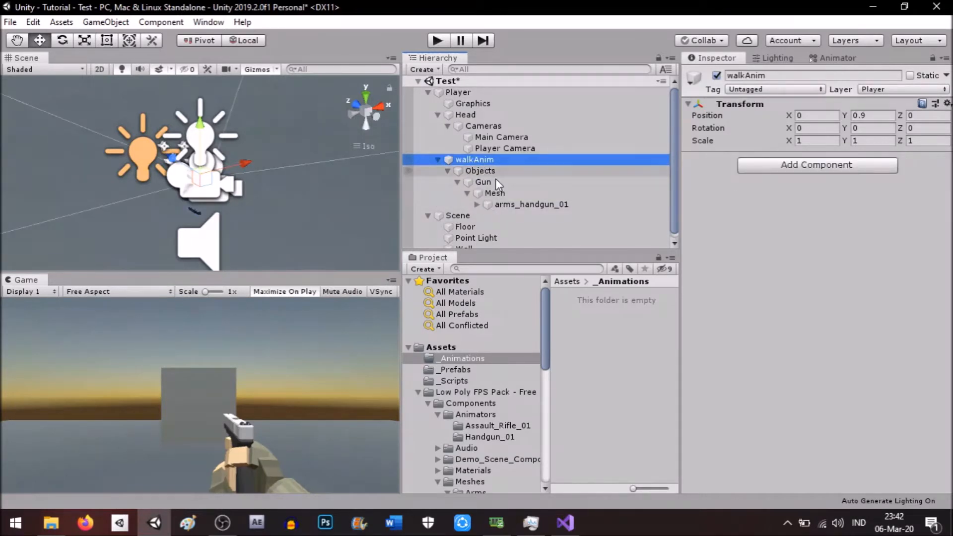
left_click_drag(449, 173, 466, 96)
left_click_drag(470, 204, 477, 177)
Make Gun a child of walkAnim, testing Y-position shifts on both objects and returning them to 0
scroll(301, 182, "up", 5)
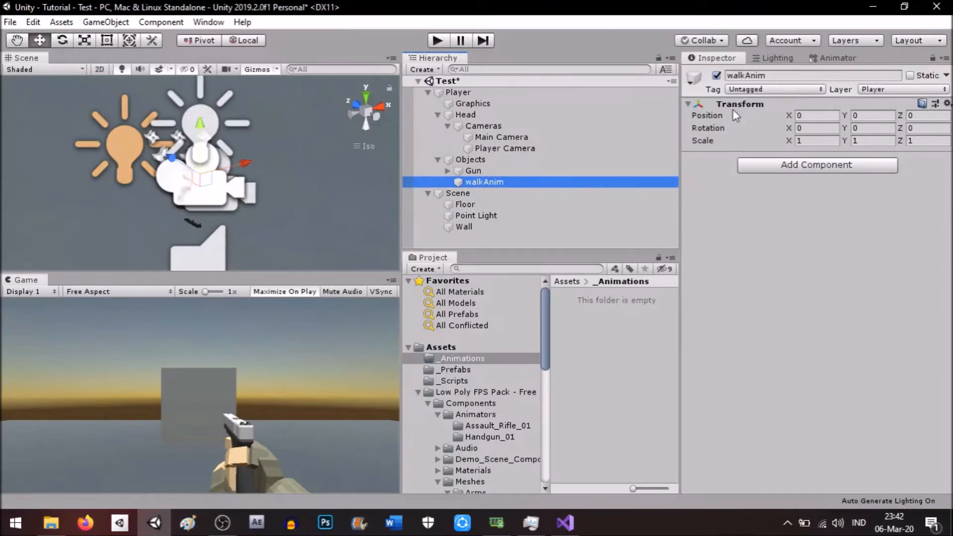
left_click(861, 116)
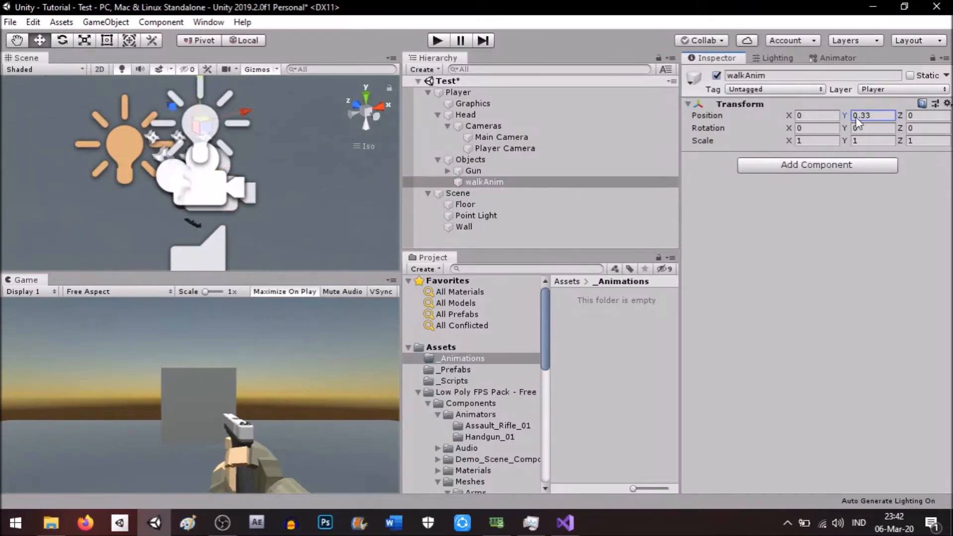
left_click_drag(486, 169, 499, 182)
left_click(856, 117)
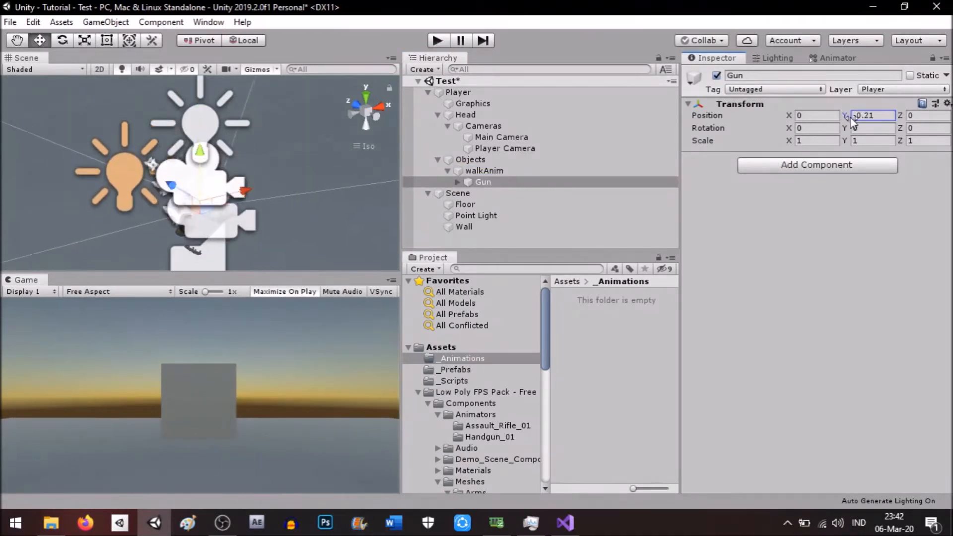
scroll(323, 161, "down", 5)
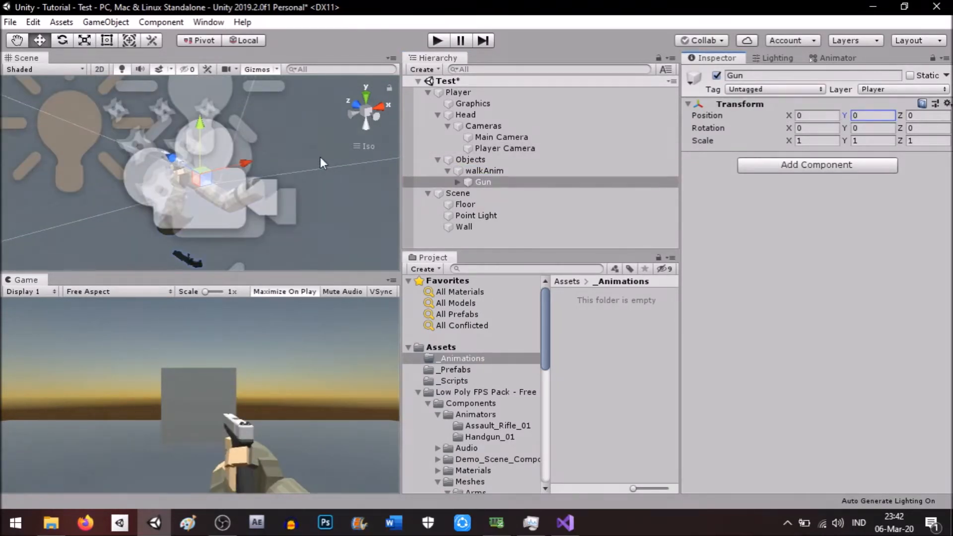
scroll(268, 180, "up", 5)
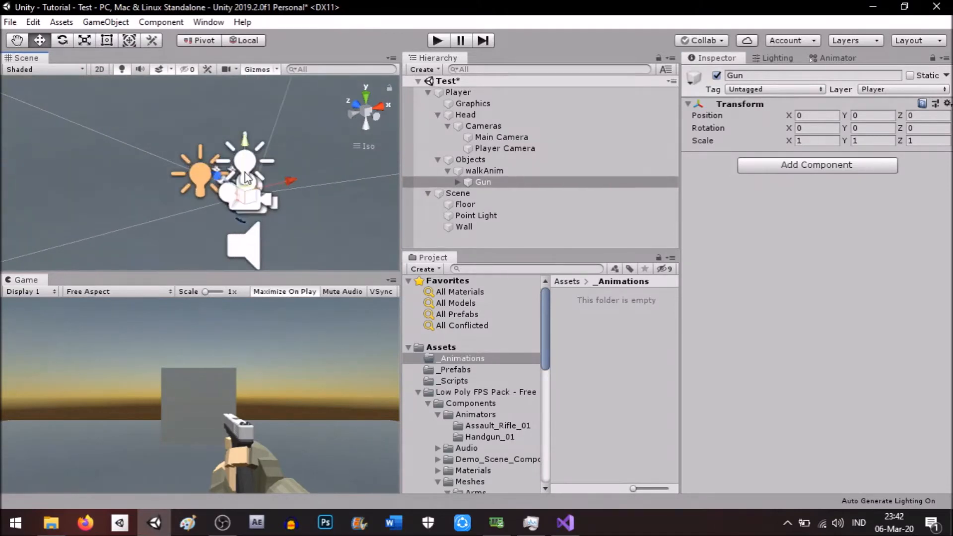
left_click(174, 23)
mouse_move(240, 222)
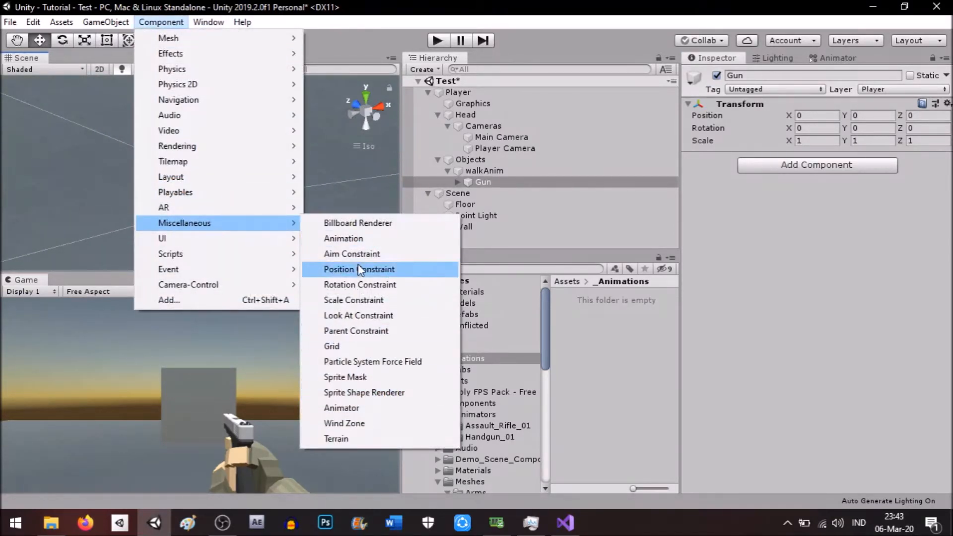
left_click(360, 238)
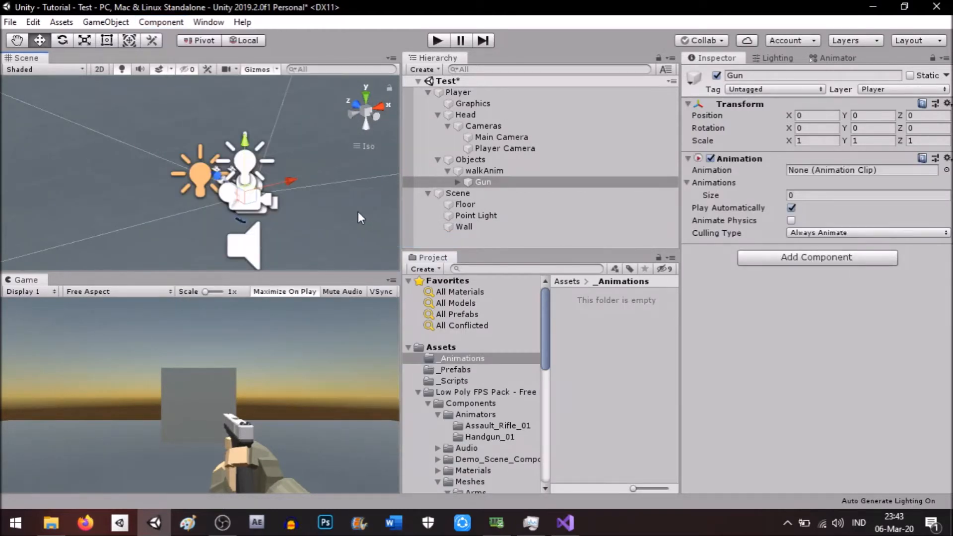
scroll(359, 218, "up", 5)
scroll(284, 226, "up", 5)
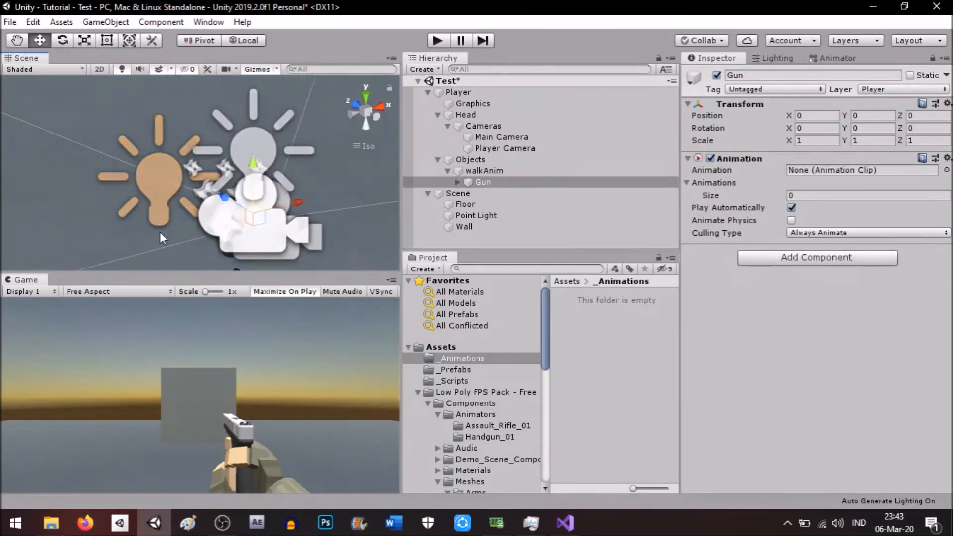
middle_click_drag(274, 206, 251, 210)
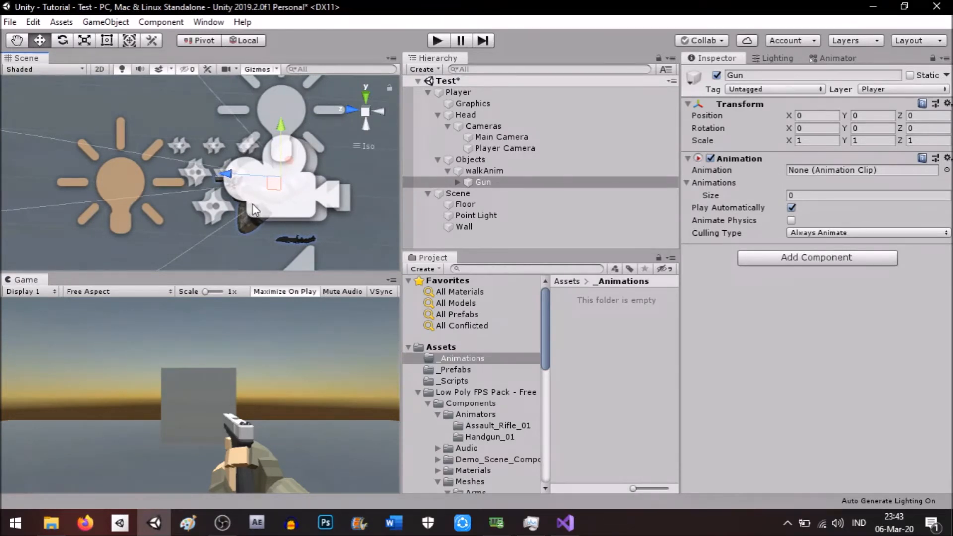
left_click(456, 182)
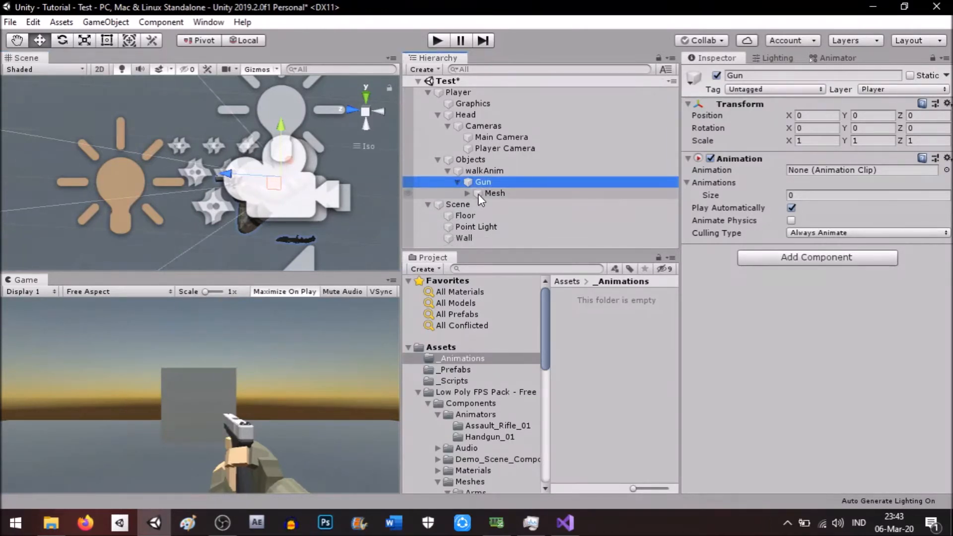
left_click(456, 182)
right_click(753, 165)
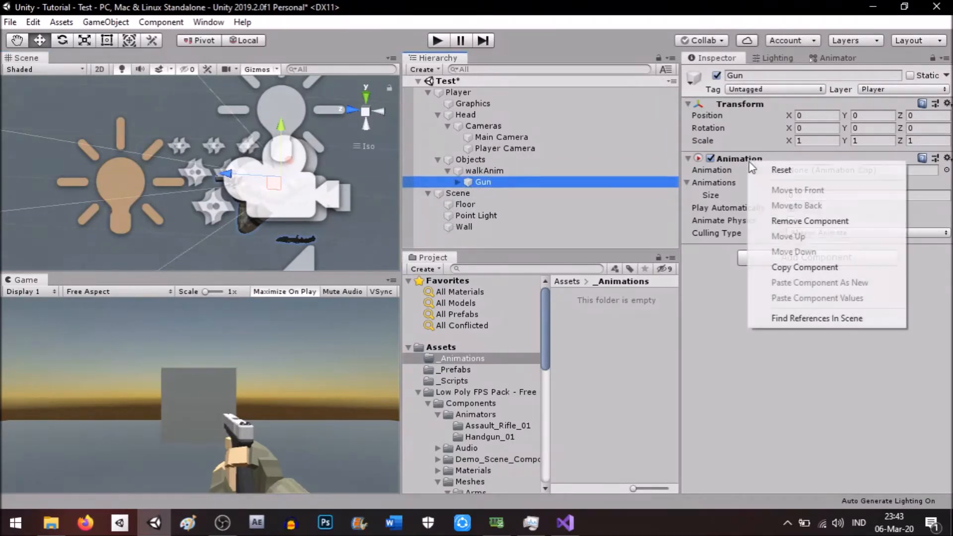
left_click(776, 221)
Add an Animation component to the walkAnim object
left_click(538, 175)
left_click(161, 22)
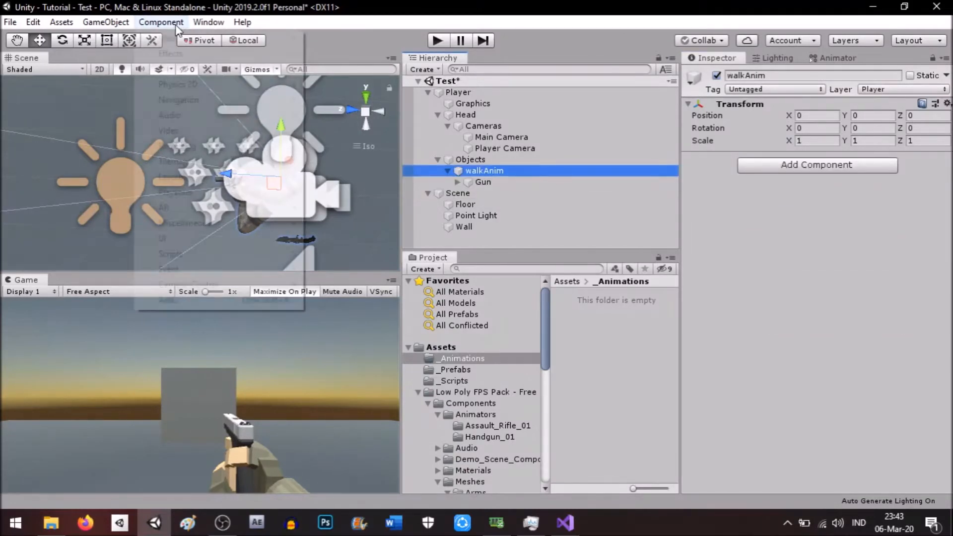
mouse_move(235, 122)
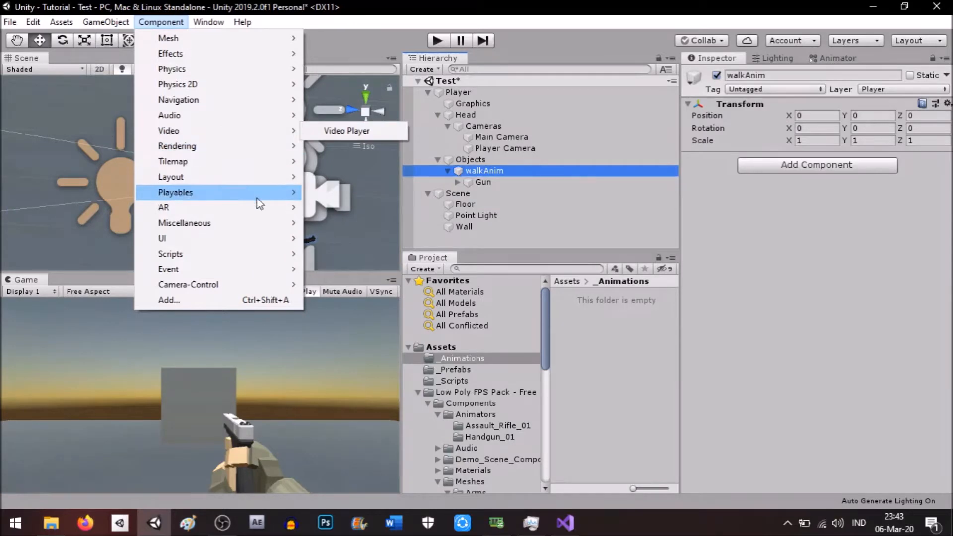
mouse_move(260, 223)
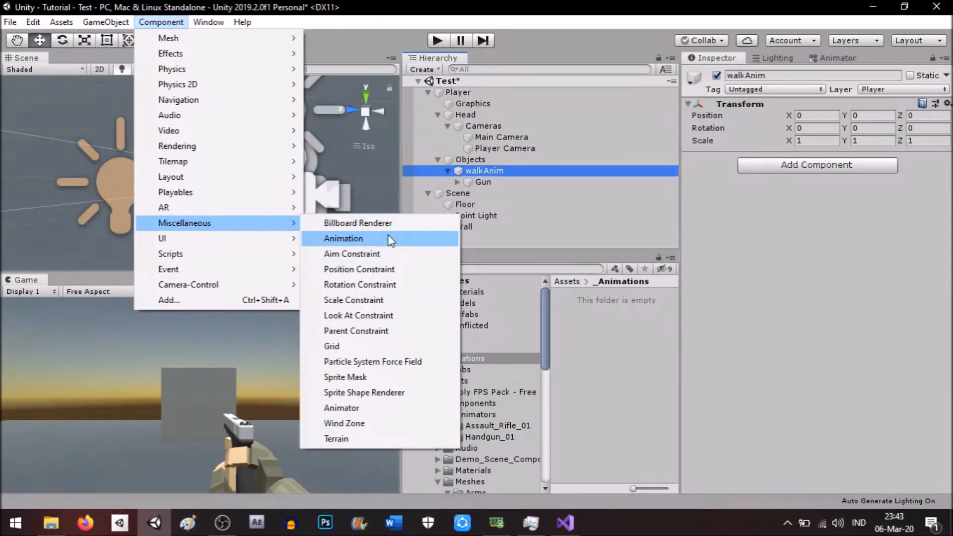
left_click(388, 238)
View the gun and arms up close from behind in the scene
right_click_drag(339, 221, 149, 282)
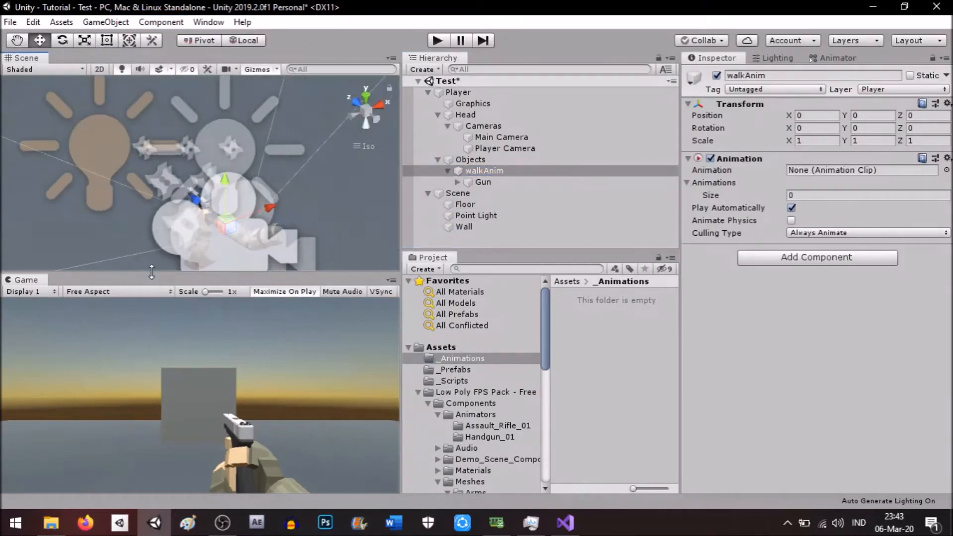
scroll(210, 251, "up", 5)
middle_click_drag(209, 251, 198, 208)
scroll(225, 230, "up", 2)
right_click_drag(225, 232, 156, 149)
middle_click_drag(157, 149, 223, 198)
right_click_drag(233, 198, 240, 177)
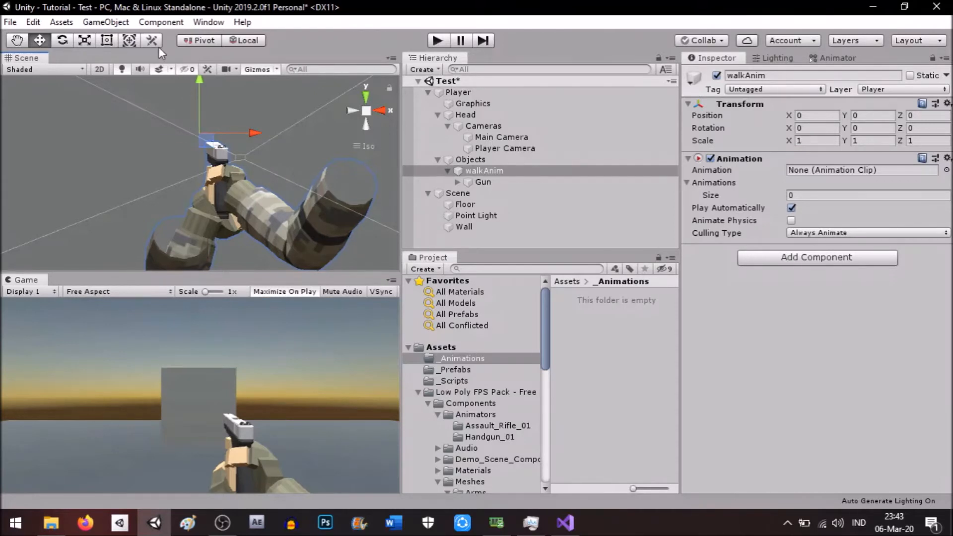
Create a new animation clip named Walk for walkAnim in the _Animations folder
left_click(113, 24)
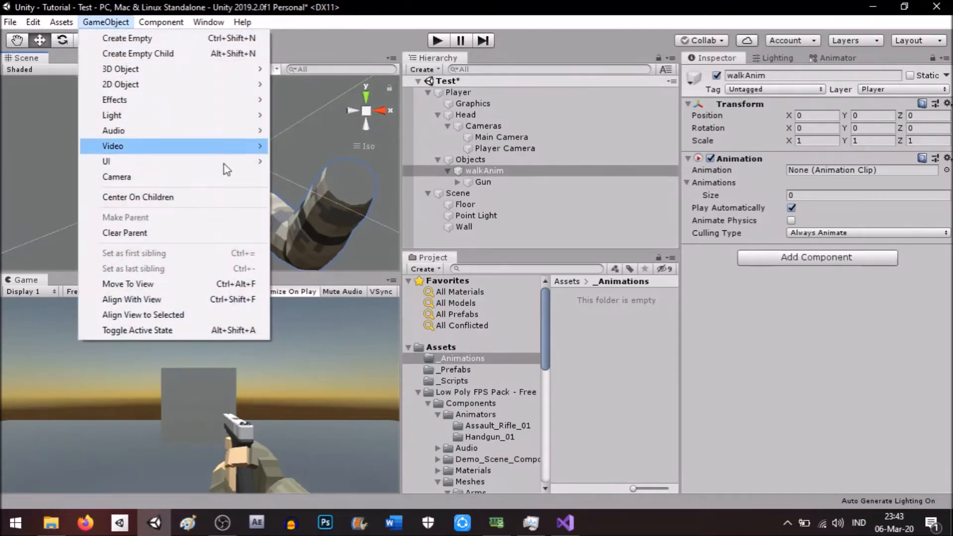
left_click(493, 173)
key("ctrl+6")
left_click_drag(578, 294, 650, 293)
left_click(608, 384)
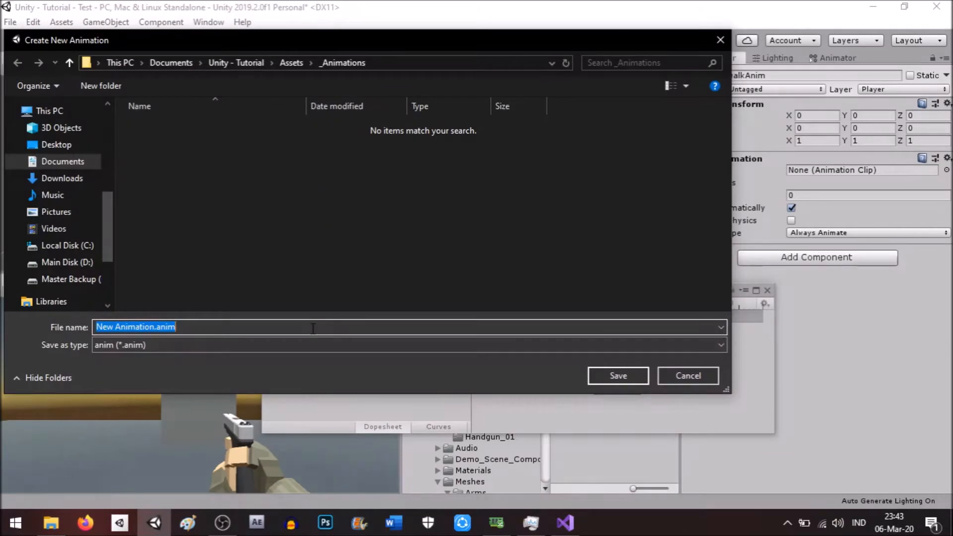
type("Walk")
key("Return")
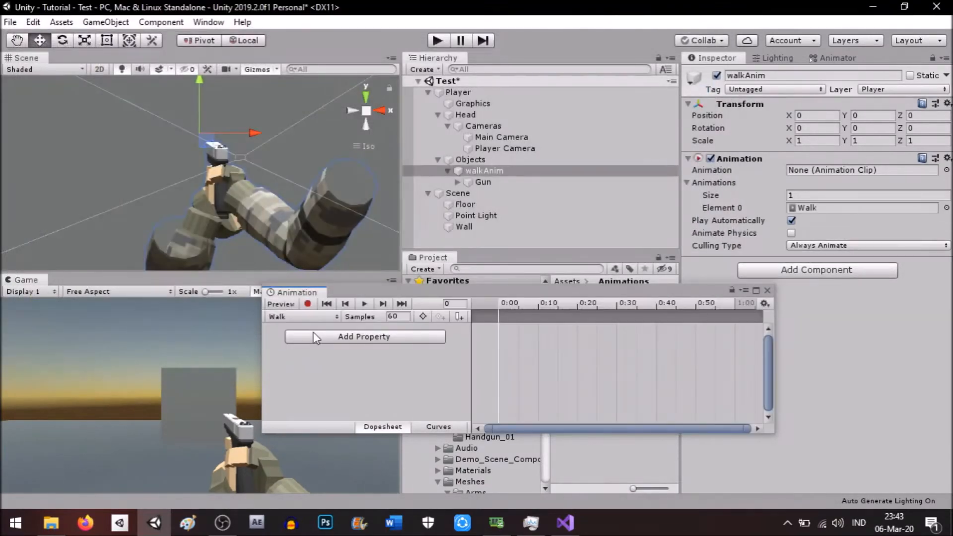
Start recording the Walk clip and key walkAnim's position at frame 0, trying Y at 1 and returning it to 0
key("f")
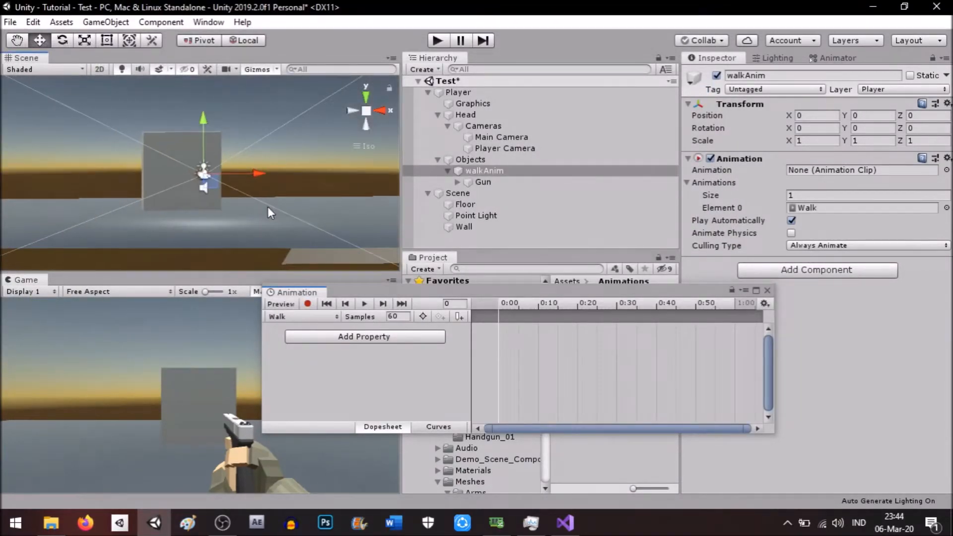
scroll(266, 196, "up", 8)
right_click_drag(265, 196, 288, 209)
left_click(307, 303)
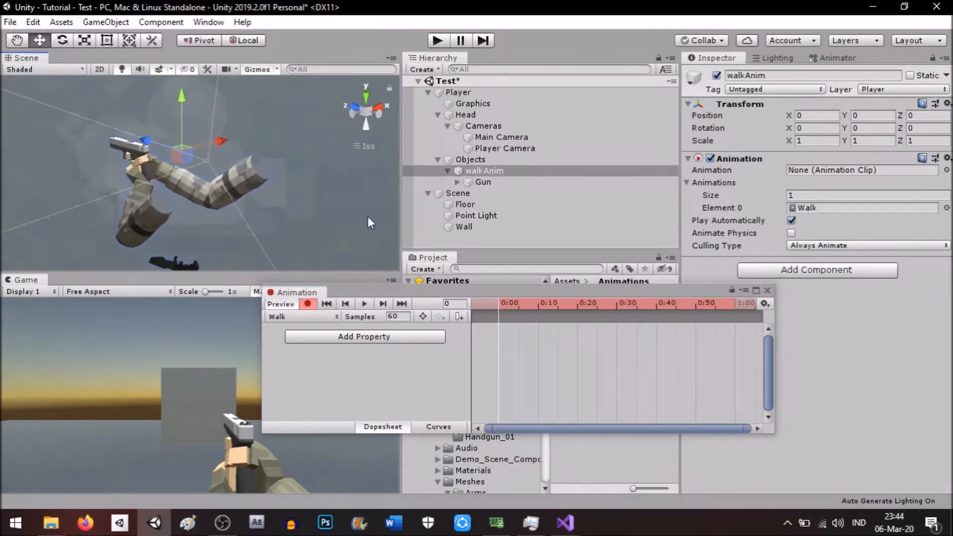
left_click(856, 116)
type("1")
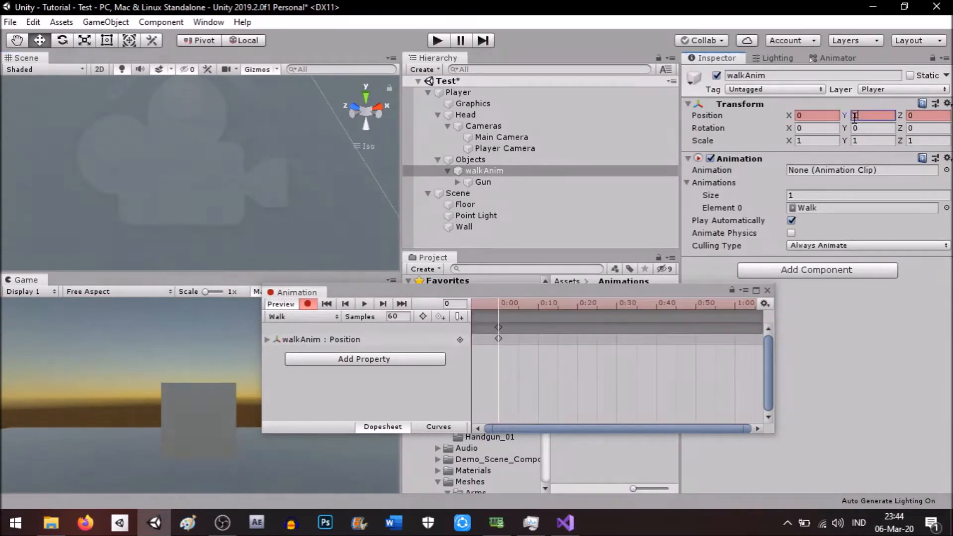
double_click(871, 115)
type("0")
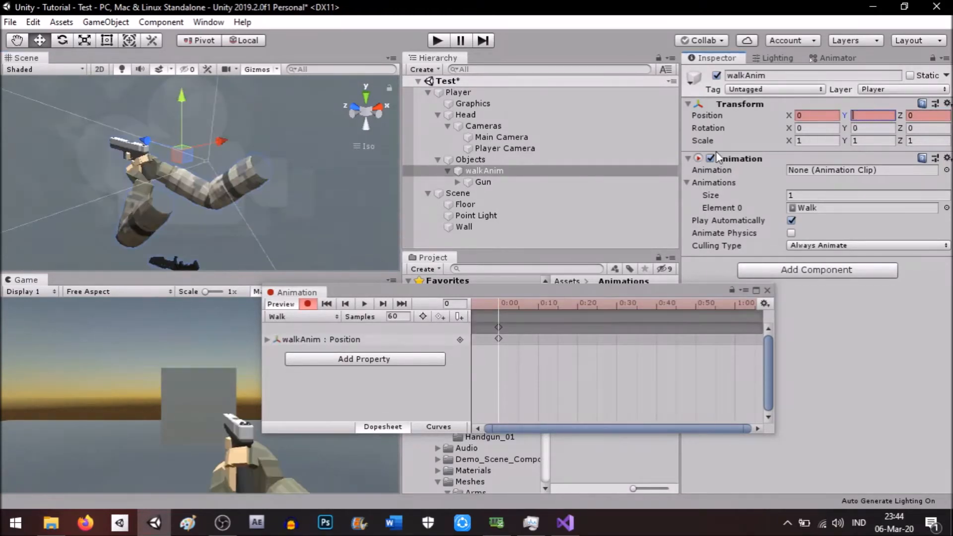
Try shifting walkAnim along its Y axis in the scene and undo the move
left_click(521, 170)
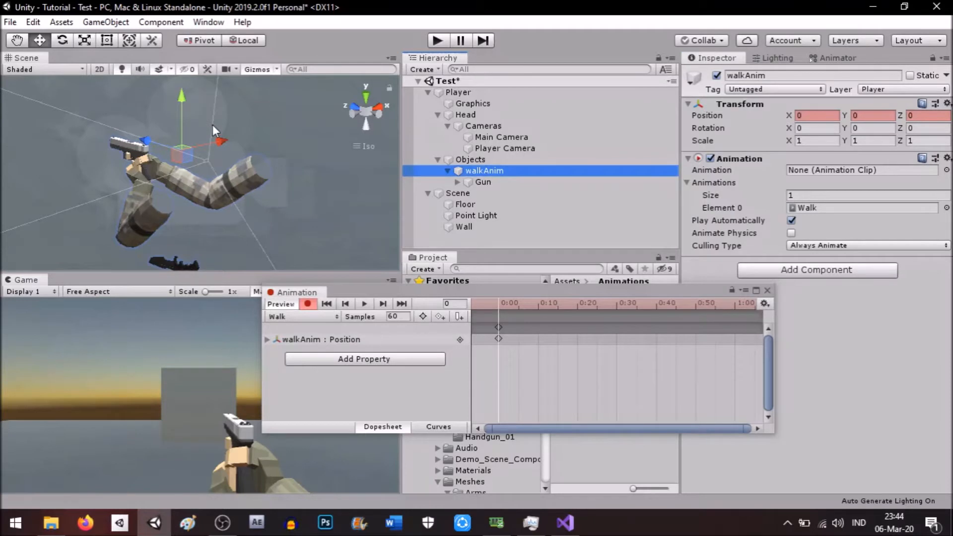
left_click_drag(183, 97, 226, 259)
key("ctrl+z")
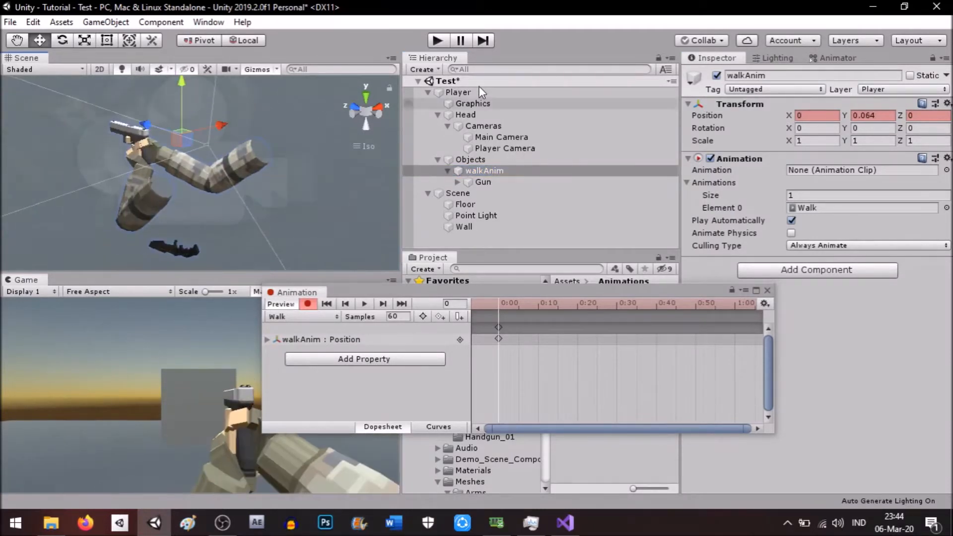
left_click(487, 173)
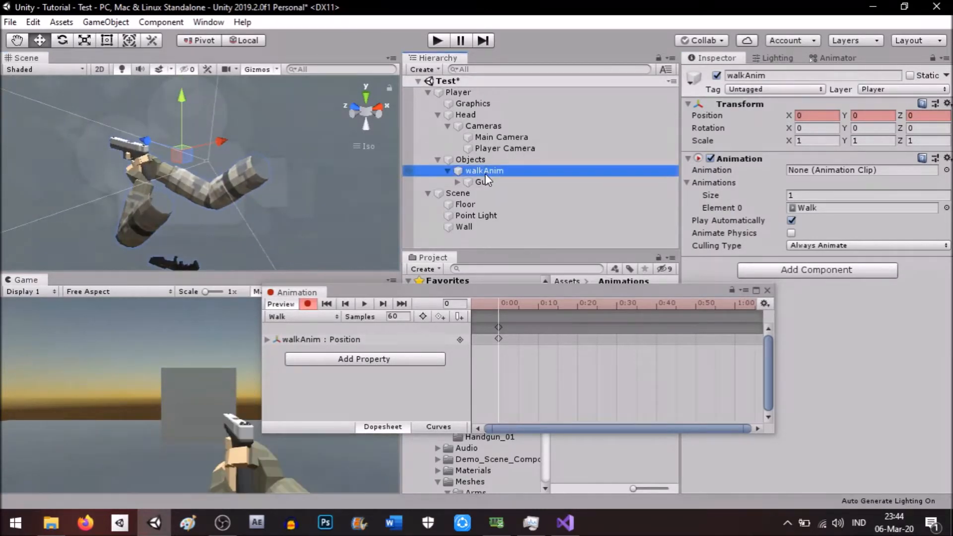
Stop recording and delete the camera object from the Armature of arms_handgun_01 inside Gun
left_click(448, 172)
left_click(448, 172)
left_click(305, 304)
left_click(448, 172)
left_click(448, 171)
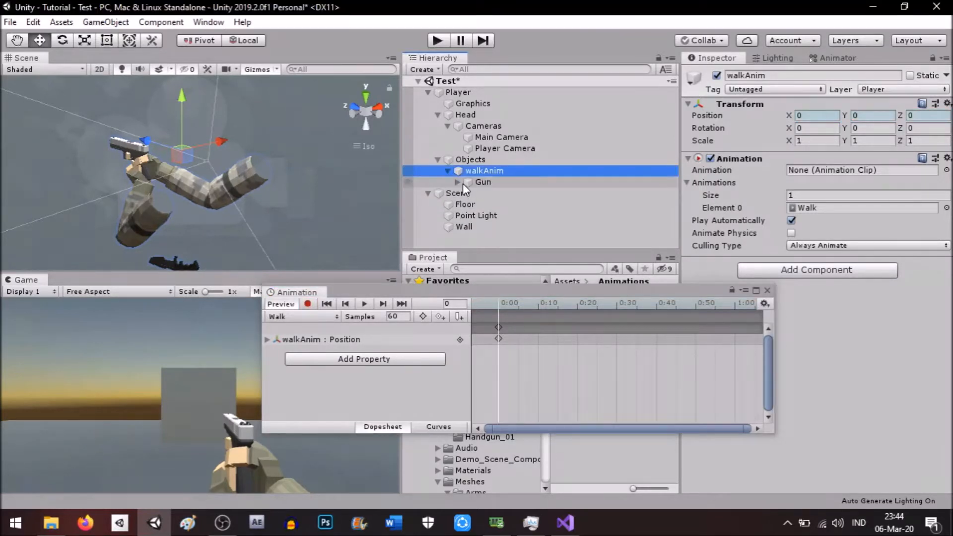
left_click(458, 182)
left_click(467, 193)
left_click(473, 203)
left_click(477, 204)
scroll(478, 203, "down", 3)
left_click(489, 200)
left_click(481, 193)
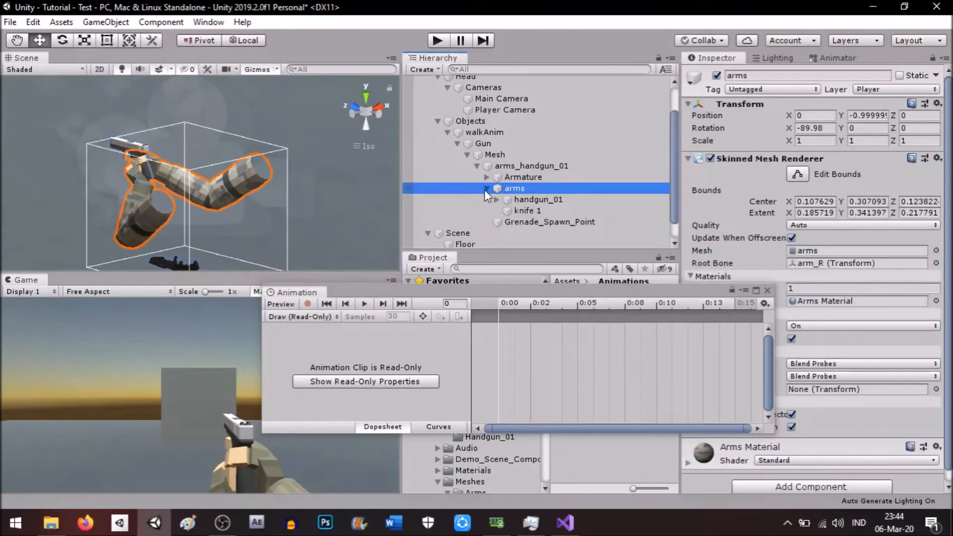
left_click(487, 177)
left_click(546, 233)
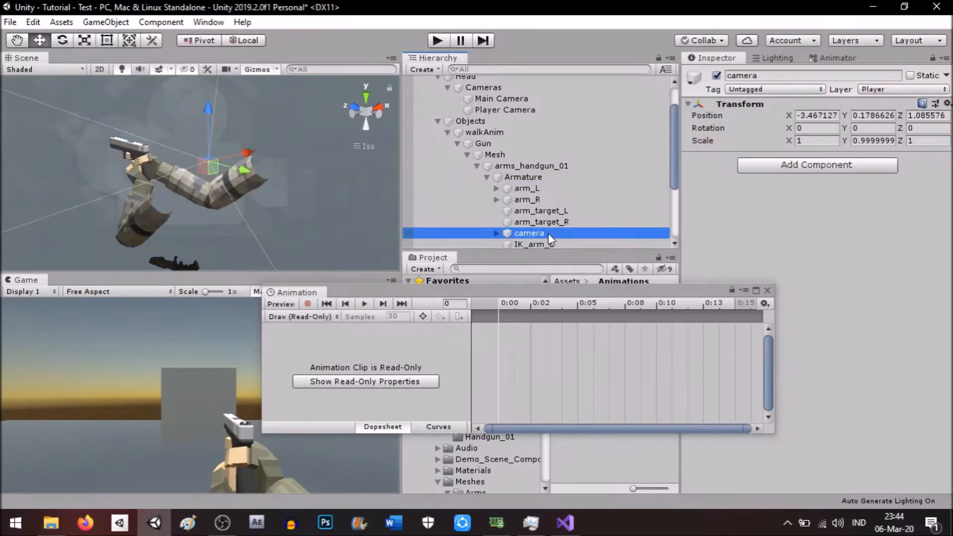
key("Delete")
left_click(522, 165)
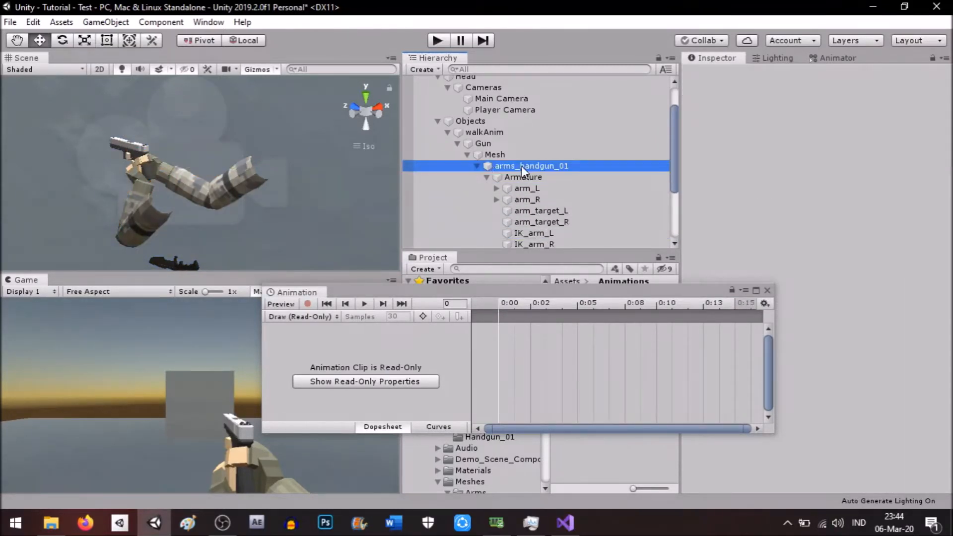
left_click(467, 154)
Resume recording the Walk clip on walkAnim and key its Y position at 0.1 on frame 1 and 0 on frame 2
left_click(488, 172)
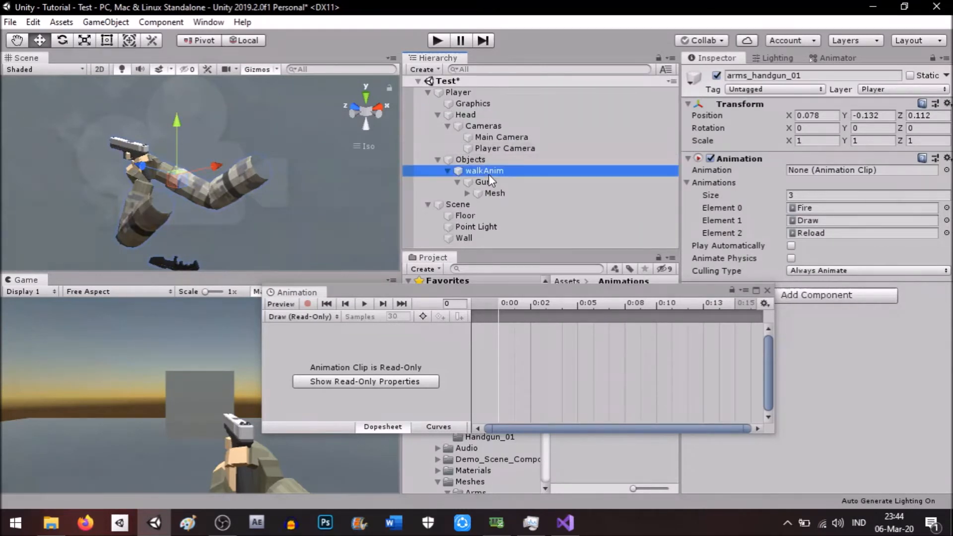
left_click(307, 304)
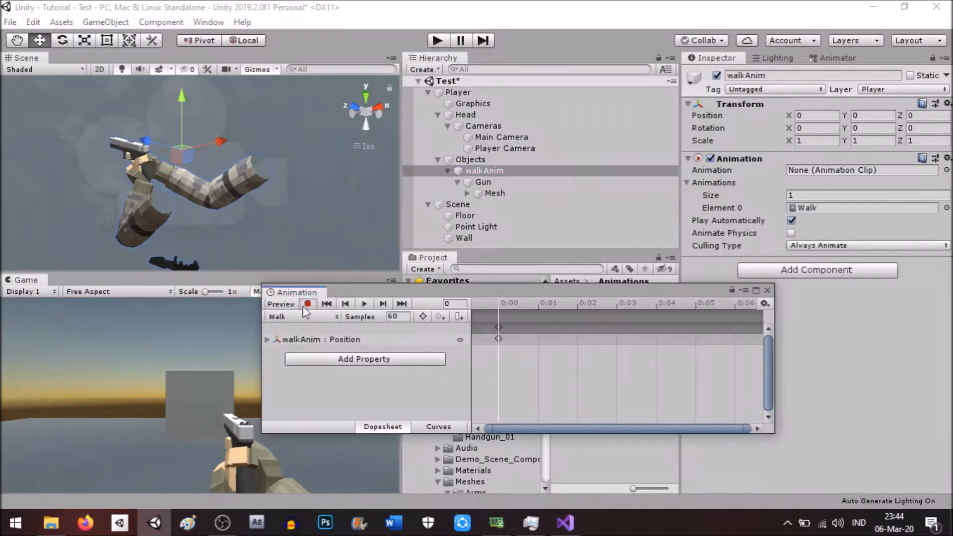
left_click(538, 304)
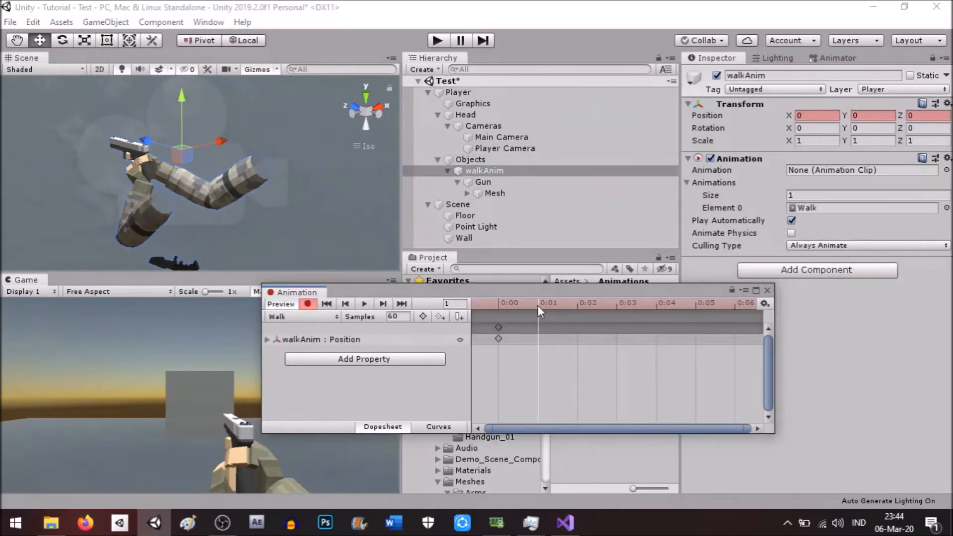
left_click(860, 114)
type("0.1")
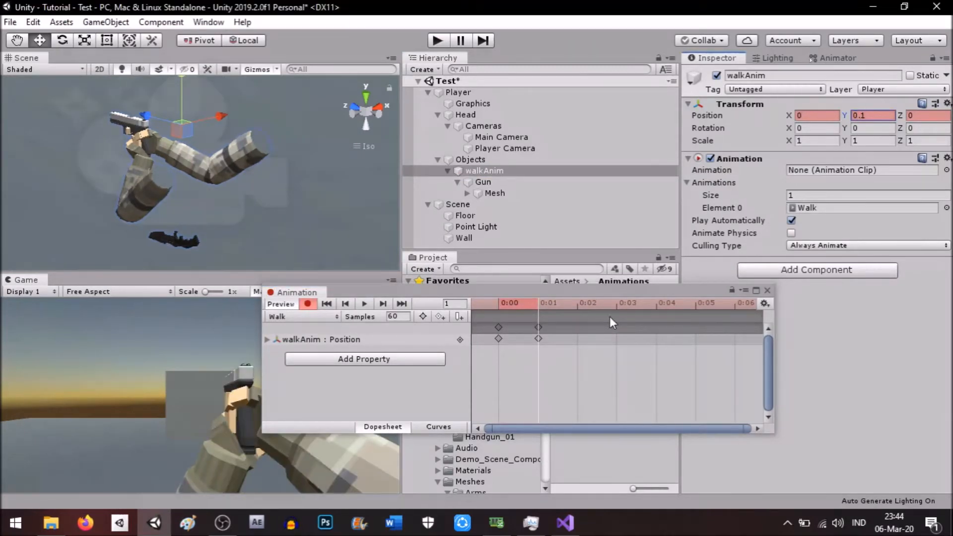
left_click(579, 304)
left_click(872, 117)
key("BackSpace")
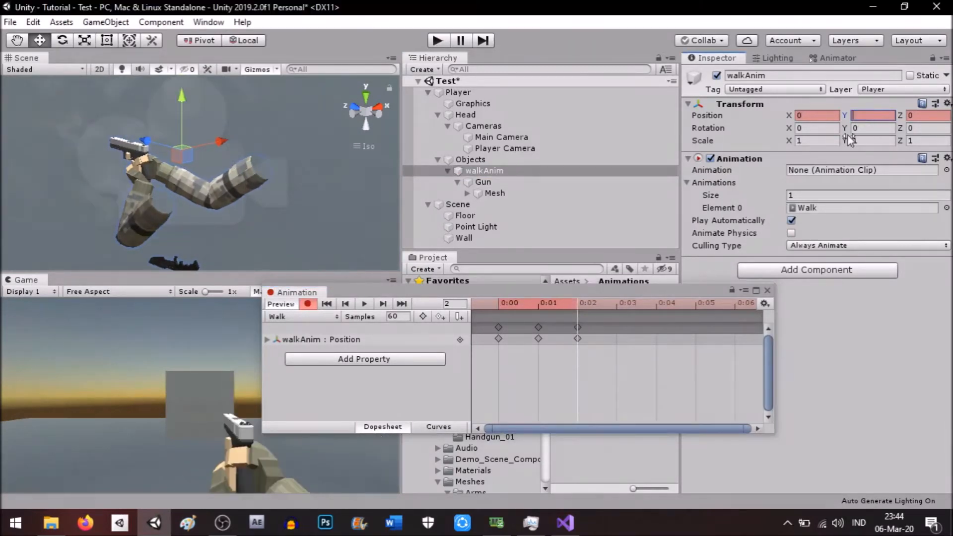
Preview the Walk clip and slow it down by moving the middle keyframe to frame 15 and the last to frame 30
left_click(361, 305)
left_click(361, 305)
scroll(603, 325, "down", 1)
left_click(362, 305)
scroll(526, 347, "down", 4)
left_click_drag(551, 327, 683, 338)
left_click_drag(516, 328, 589, 339)
scroll(590, 335, "down", 5)
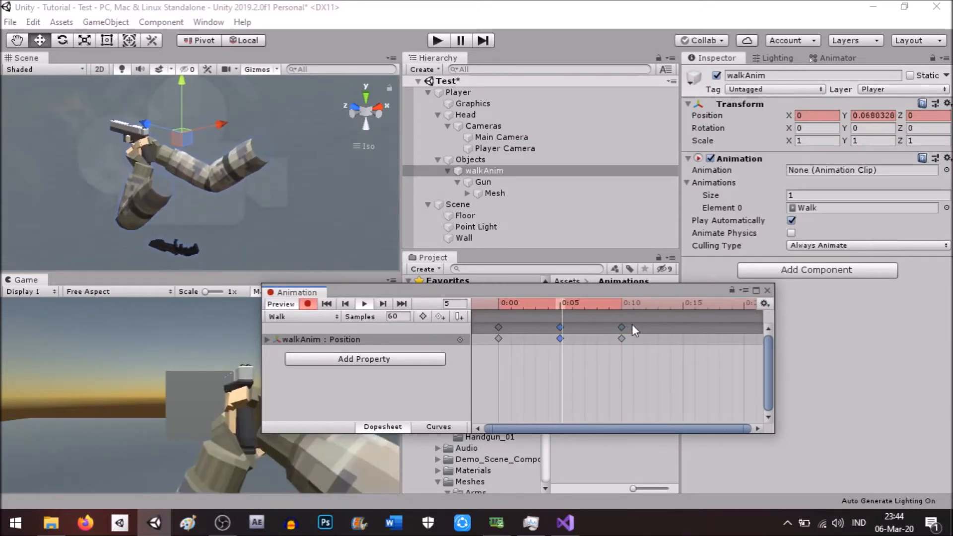
scroll(602, 334, "down", 1)
left_click_drag(582, 328, 752, 339)
left_click_drag(542, 327, 624, 330)
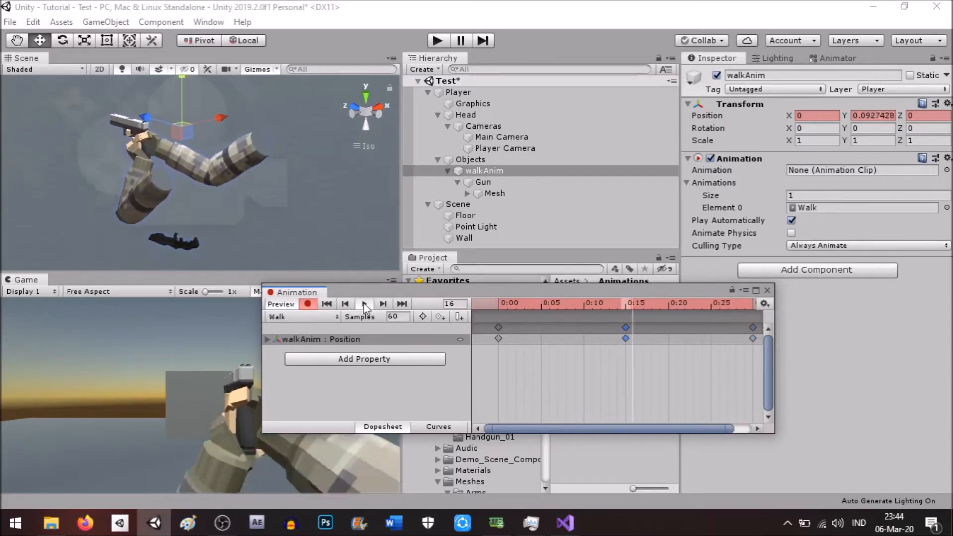
Set walkAnim's Y position to -0.1 at the frame 15 keyframe and preview the clip
left_click(381, 304)
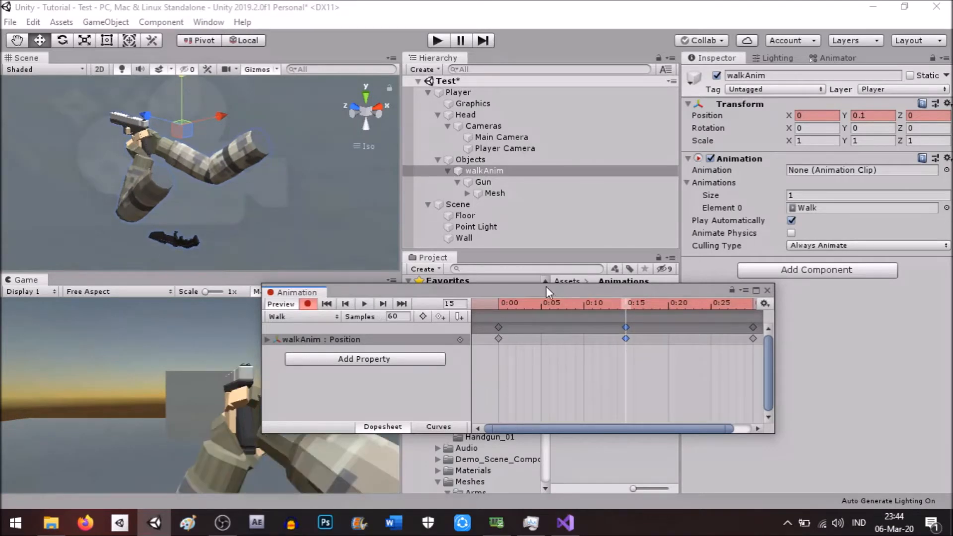
left_click(869, 115)
type("-0.1")
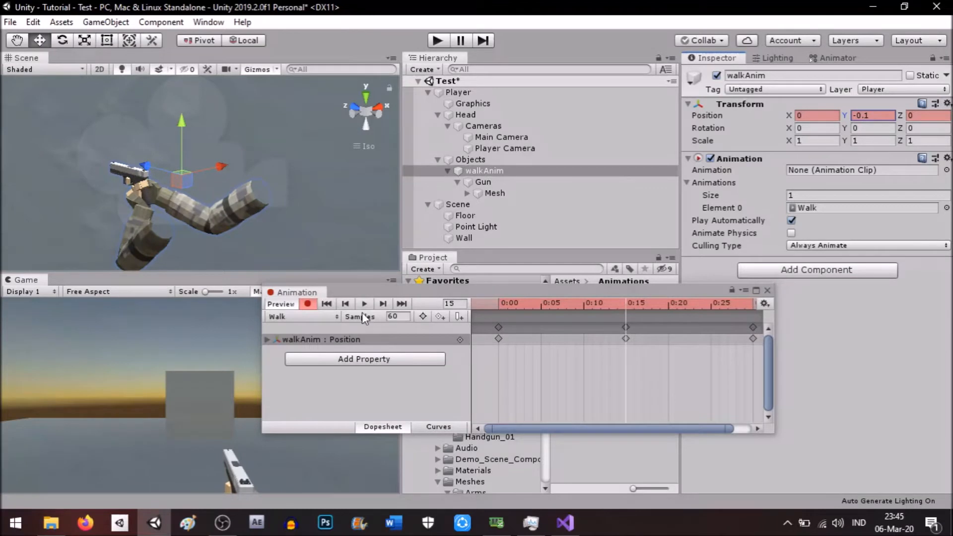
left_click(364, 303)
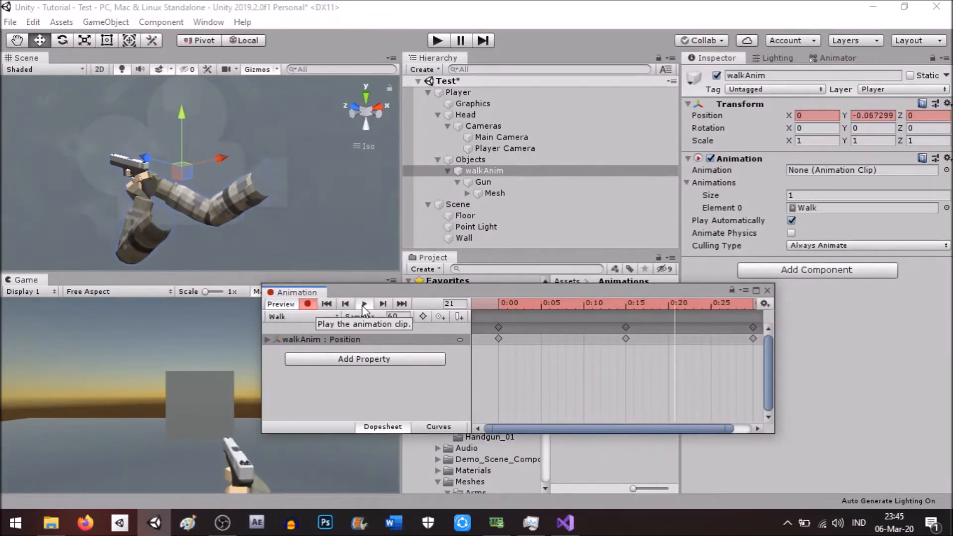
left_click(364, 303)
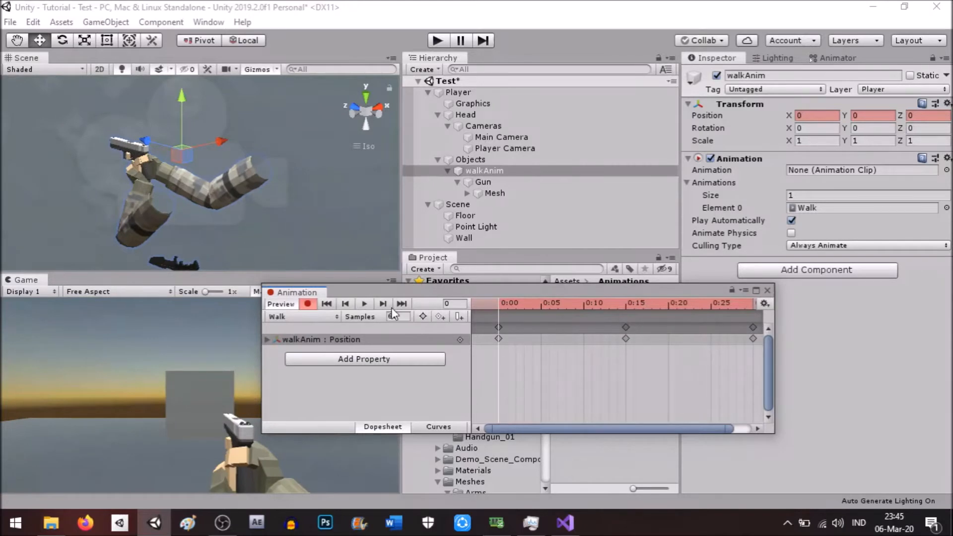
Reset walkAnim's Y position to 0 at the frame 15 keyframe
left_click(562, 304)
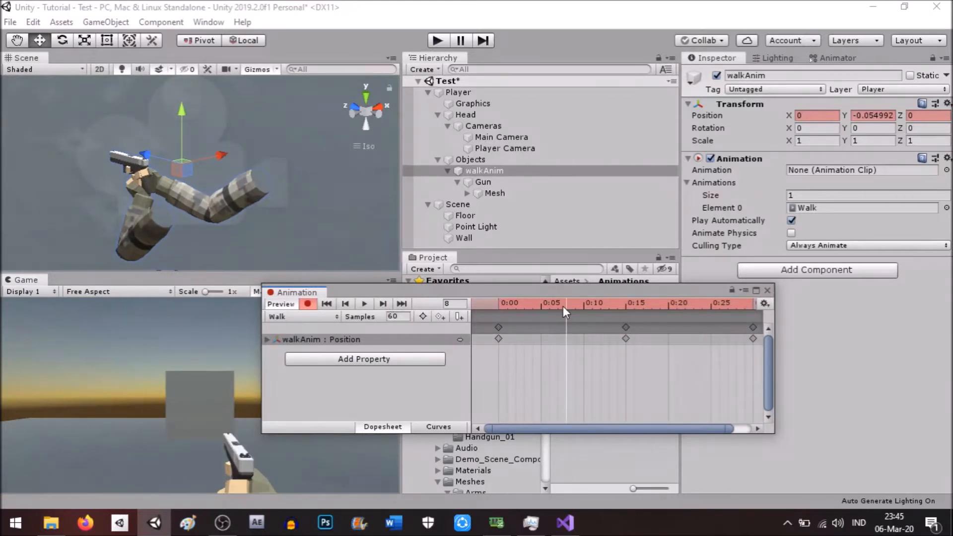
left_click(886, 115)
left_click(383, 303)
left_click(879, 117)
key("BackSpace")
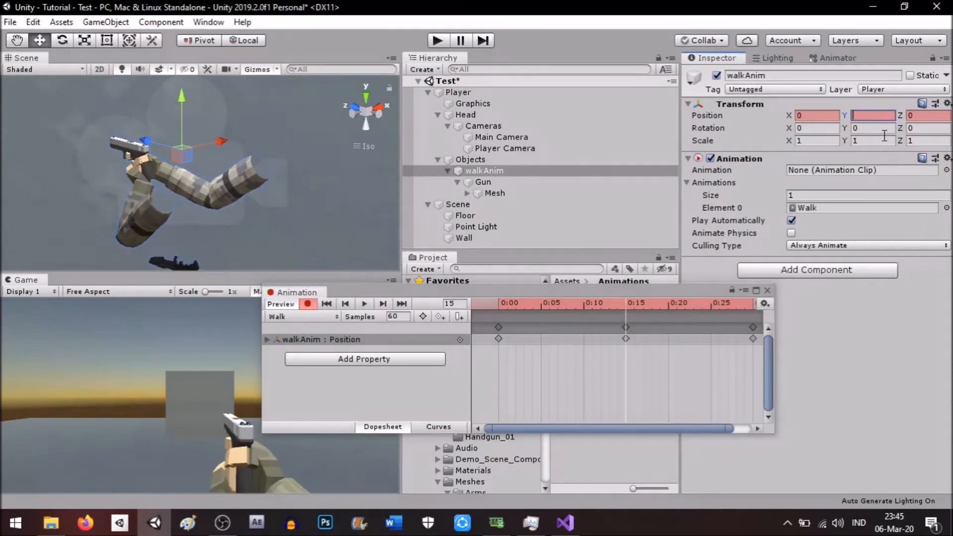
Key walkAnim's Y position at -0.1 on frames 7 and 23
left_click_drag(571, 303, 558, 303)
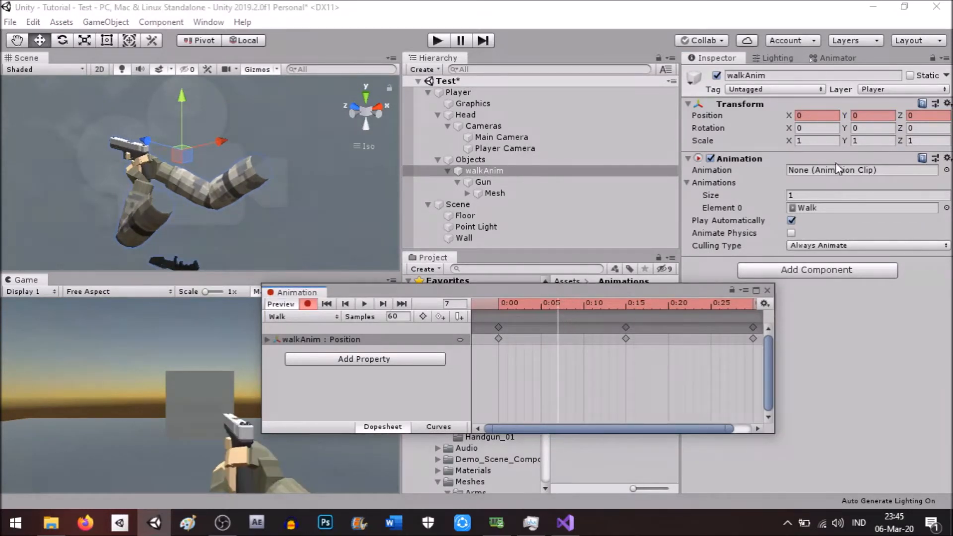
left_click(861, 119)
type("-0.1")
key("Return")
left_click_drag(704, 303, 694, 303)
left_click(873, 116)
type("-0.1")
key("Return")
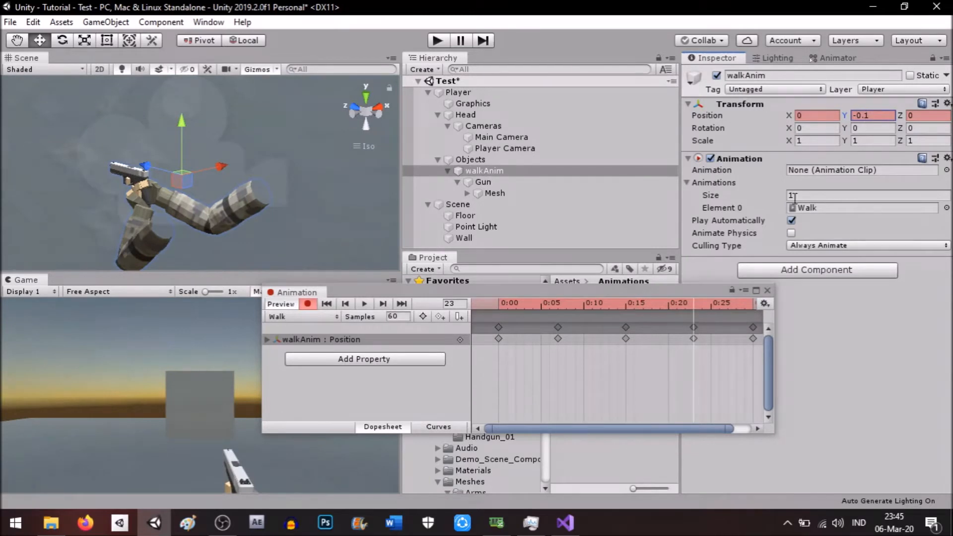
Play back the Walk clip to check the gun's bobbing, uncovering more of the game view
left_click(369, 303)
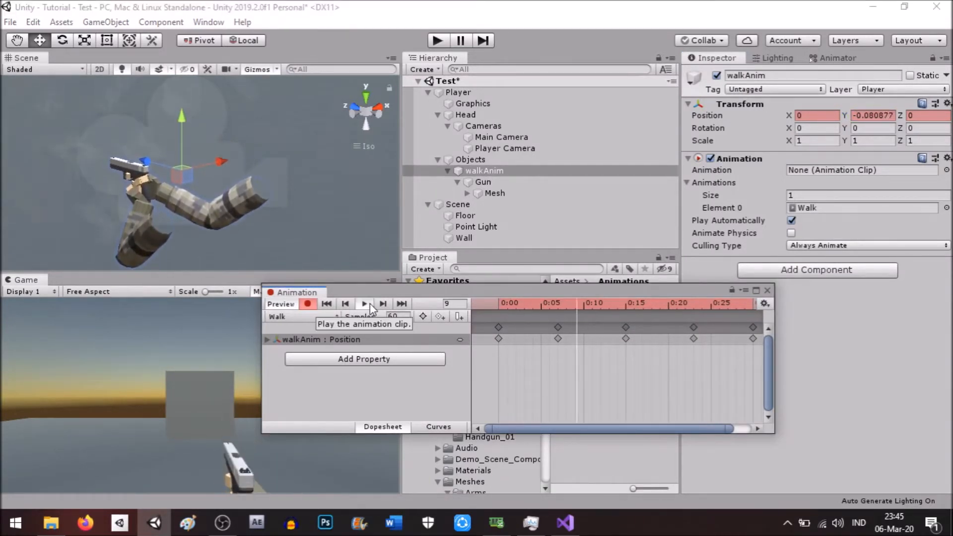
left_click_drag(517, 294, 489, 294)
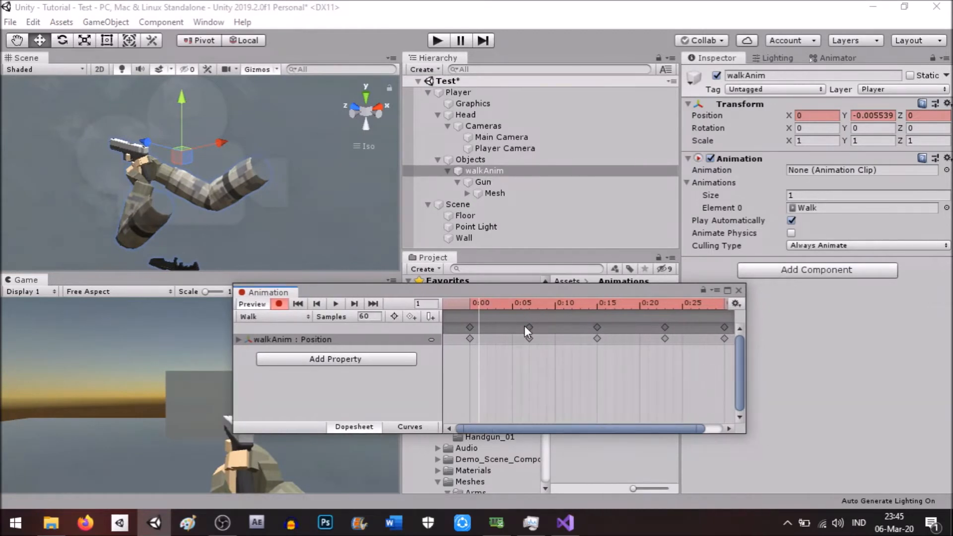
left_click(335, 304)
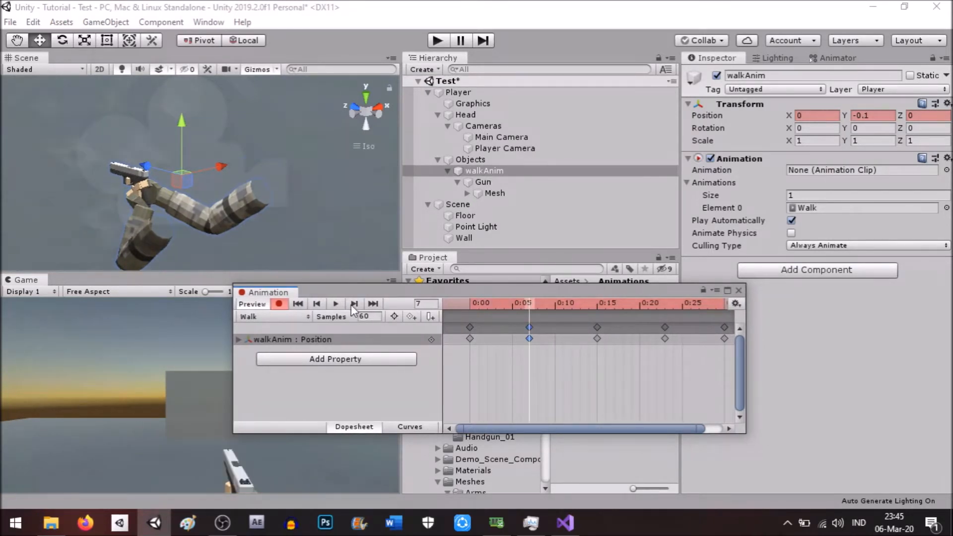
Set walkAnim's X position to 0.01 at the frame 7 keyframe
left_click(808, 116)
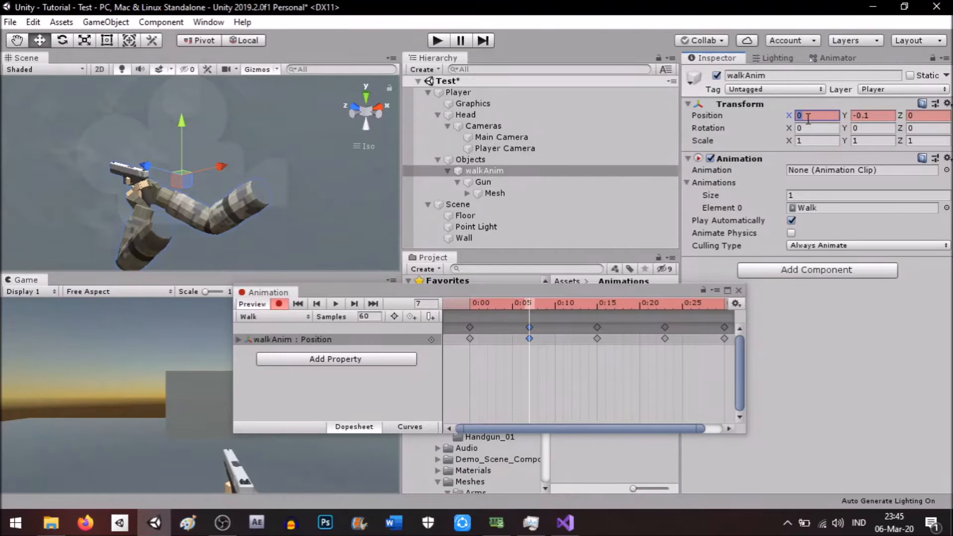
type(".01")
key("Return")
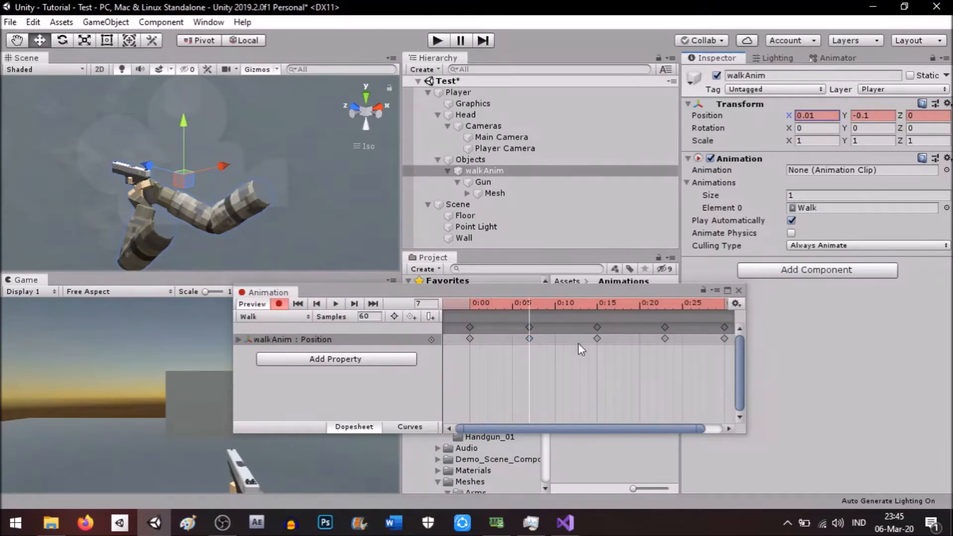
Set walkAnim's X position to -0.01 at the frame 23 keyframe of the Walk clip
left_click(355, 304)
left_click(354, 304)
left_click(808, 113)
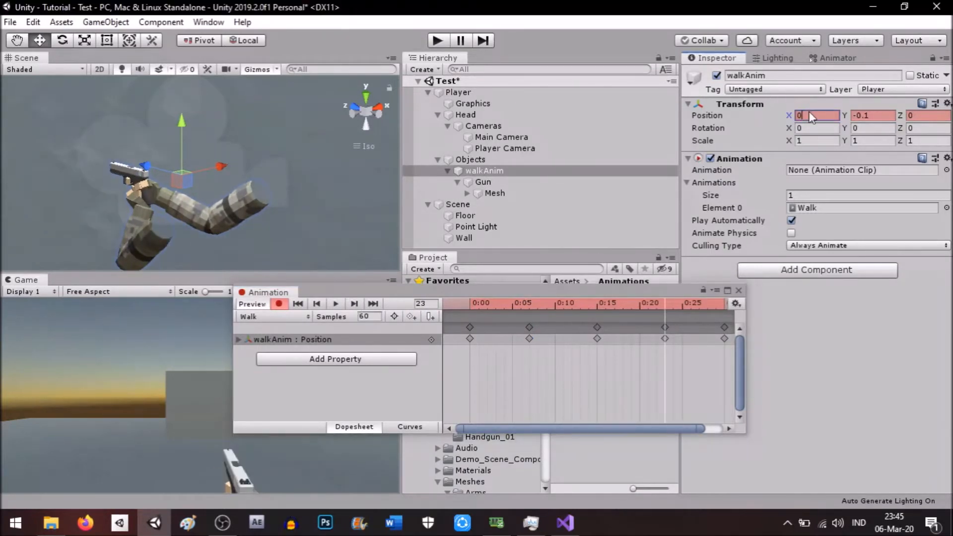
type("-0.01")
key("Return")
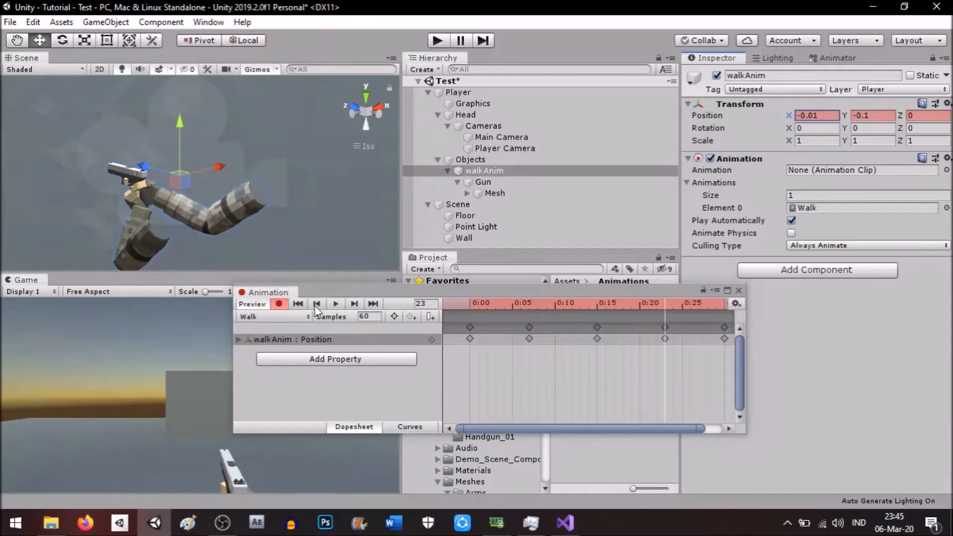
Play back the Walk clip and move the Animation window clear of the game view to check the side-to-side bobbing
left_click(353, 304)
left_click(339, 305)
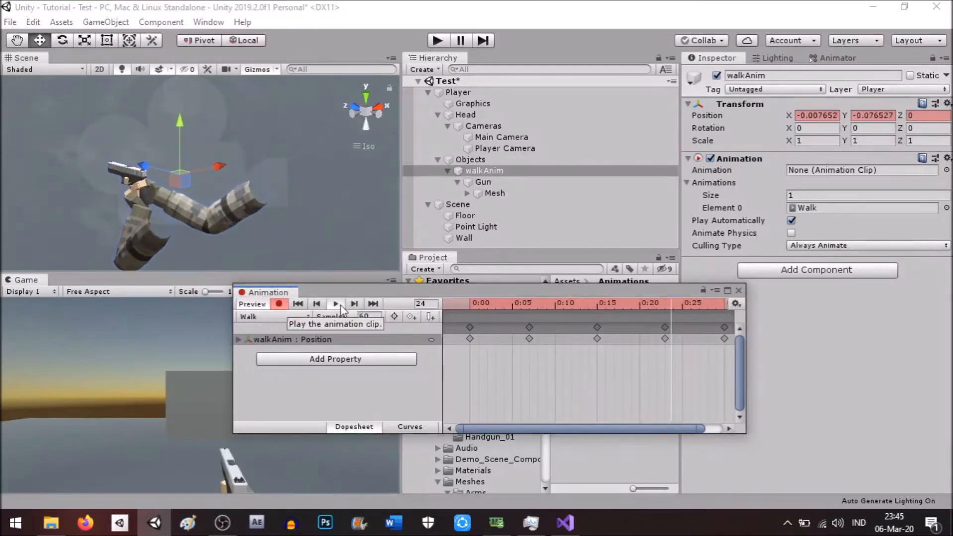
left_click_drag(503, 295, 668, 199)
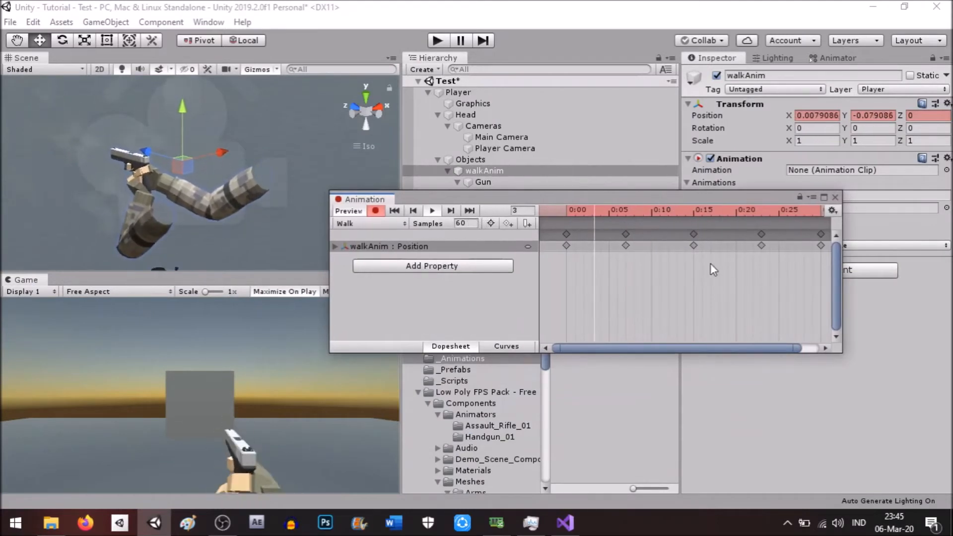
Slow the Walk clip by spreading its later position keyframes to frames 14, 29, 44 and about 60
scroll(713, 242, "down", 4)
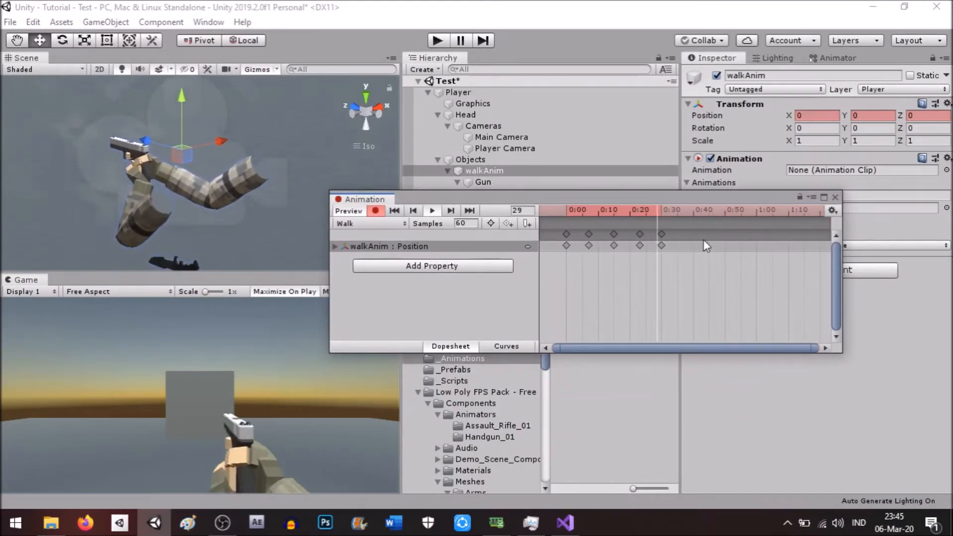
left_click_drag(662, 234, 758, 234)
left_click_drag(642, 234, 706, 238)
left_click_drag(612, 234, 659, 234)
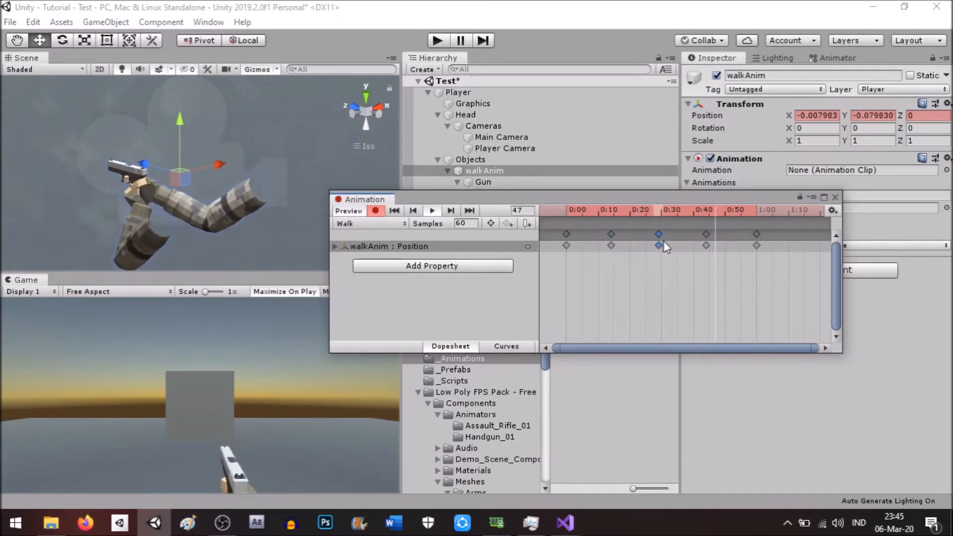
Stop the playback and set walkAnim's X position to 0.05 at the frame 14 keyframe
left_click(432, 211)
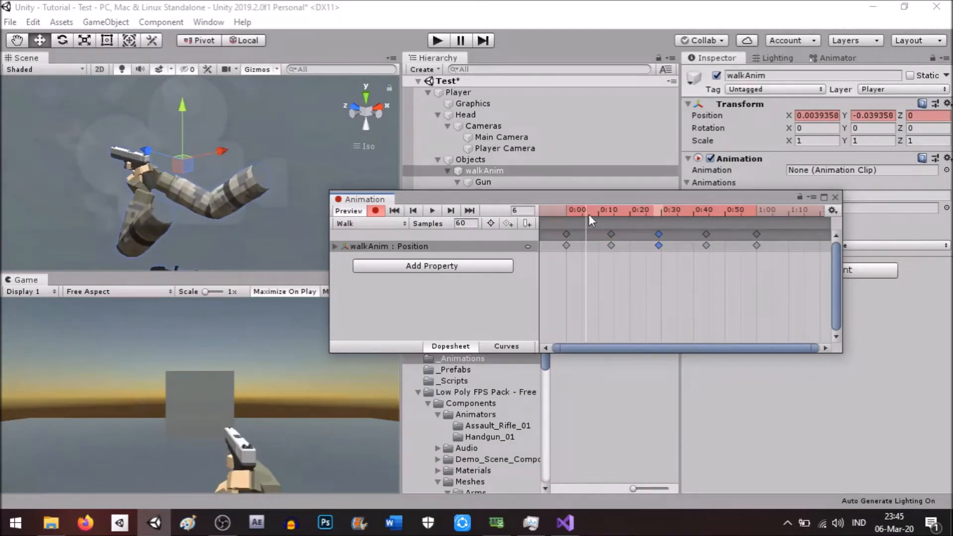
left_click_drag(587, 213, 568, 213)
left_click(450, 212)
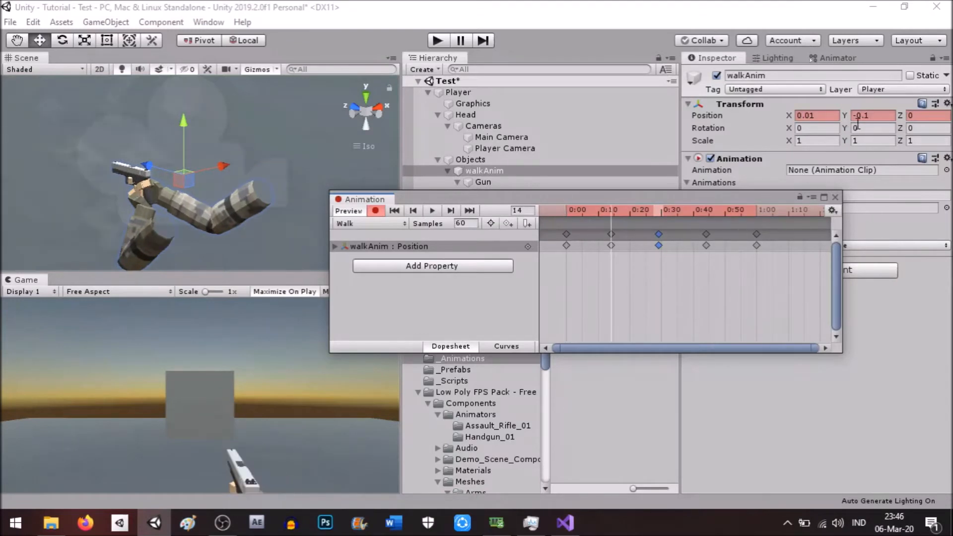
left_click(875, 116)
left_click(825, 115)
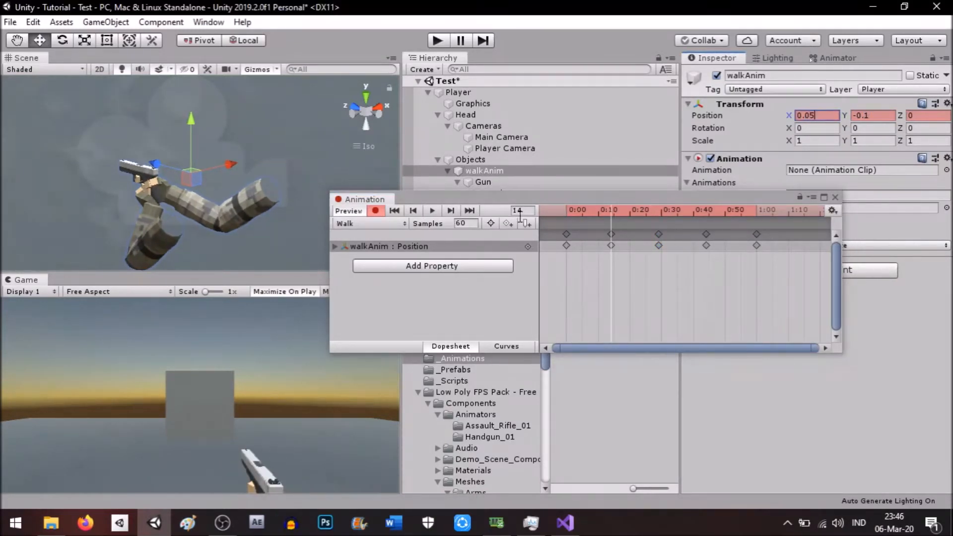
Set walkAnim's X and Y positions to -0.05 at the frame 44 keyframe
left_click(450, 211)
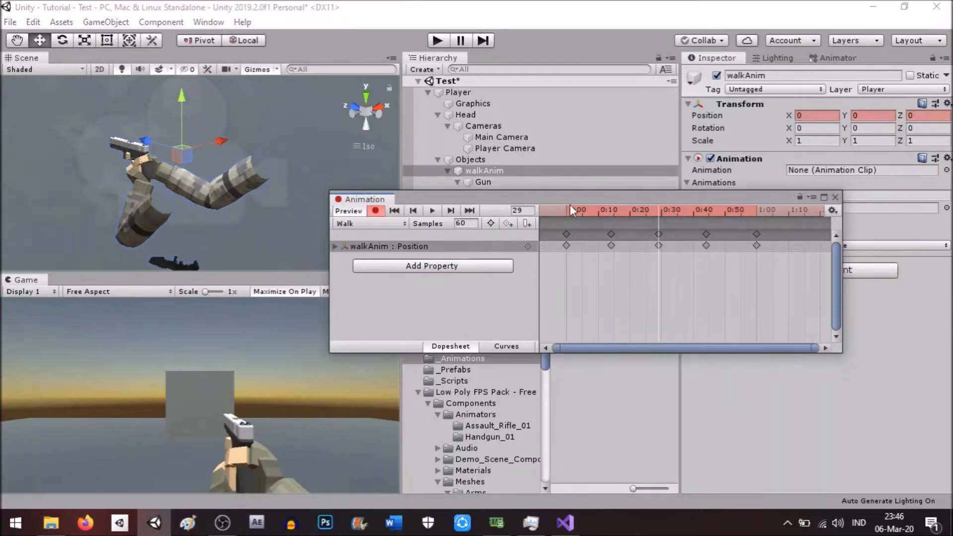
left_click(452, 211)
left_click(831, 116)
type("-0.05")
left_click(879, 115)
type("-0.05")
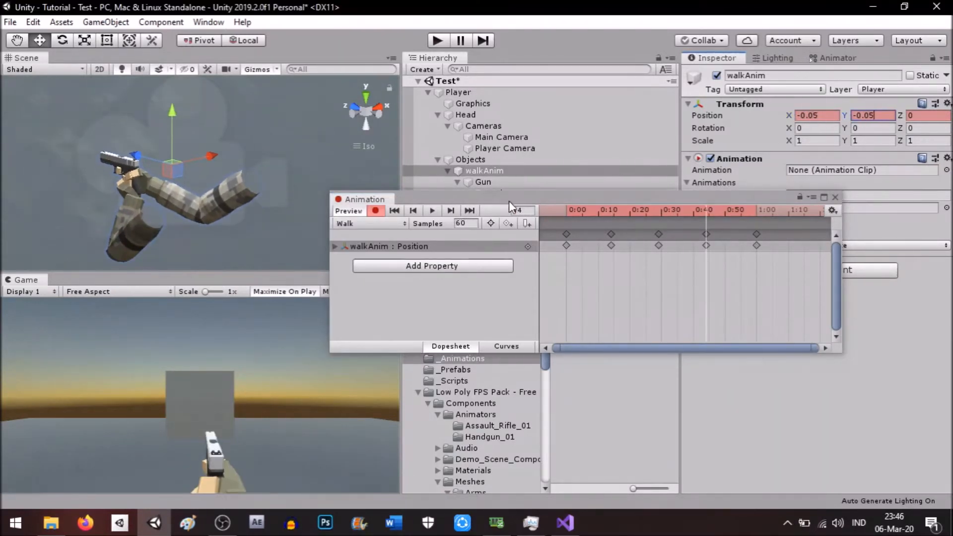
Set walkAnim's Y position to -0.05 at the frame 14 keyframe and play back the Walk clip
left_click(417, 213)
left_click(417, 212)
left_click(876, 115)
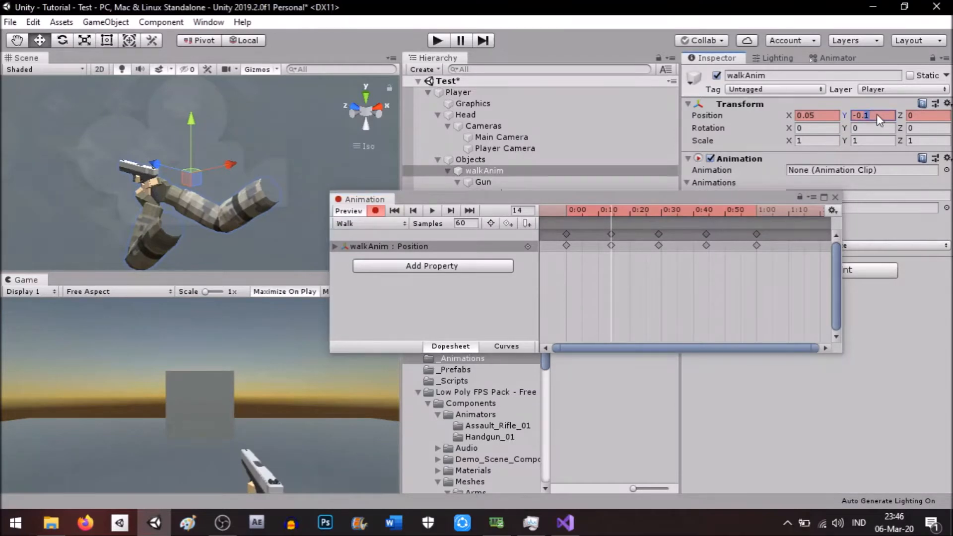
type("-0.05")
left_click(435, 210)
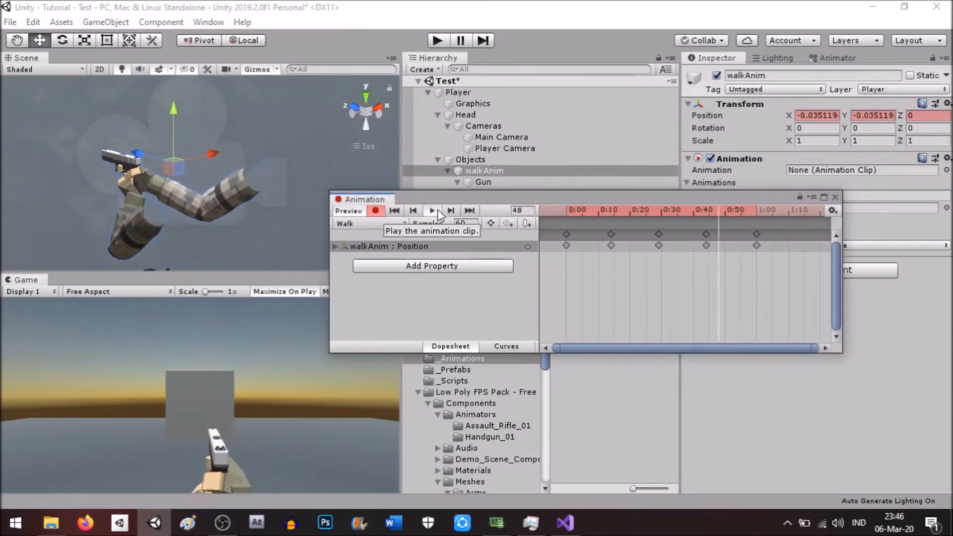
left_click(437, 211)
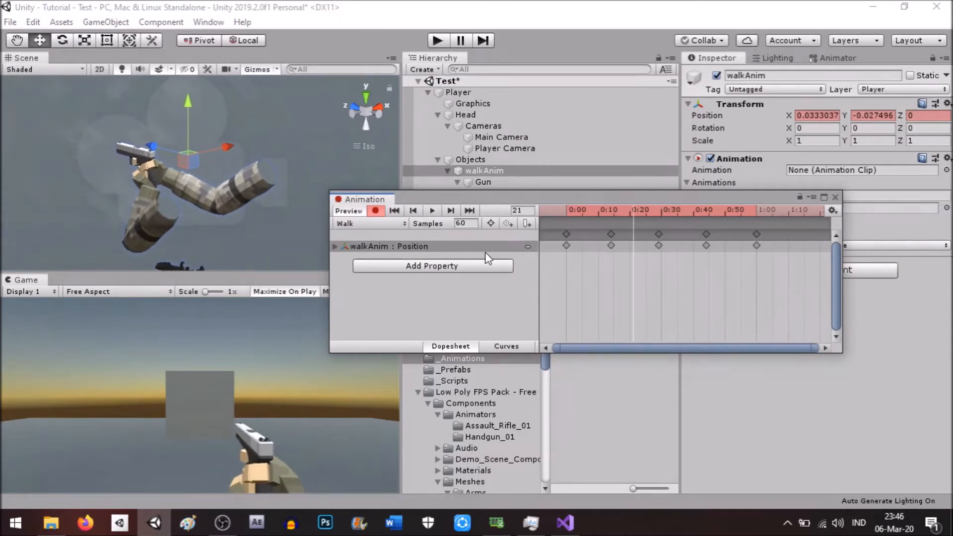
Set walkAnim's position to X 0.02 and Y -0.02 at the frame 14 keyframe
double_click(417, 213)
left_click(447, 210)
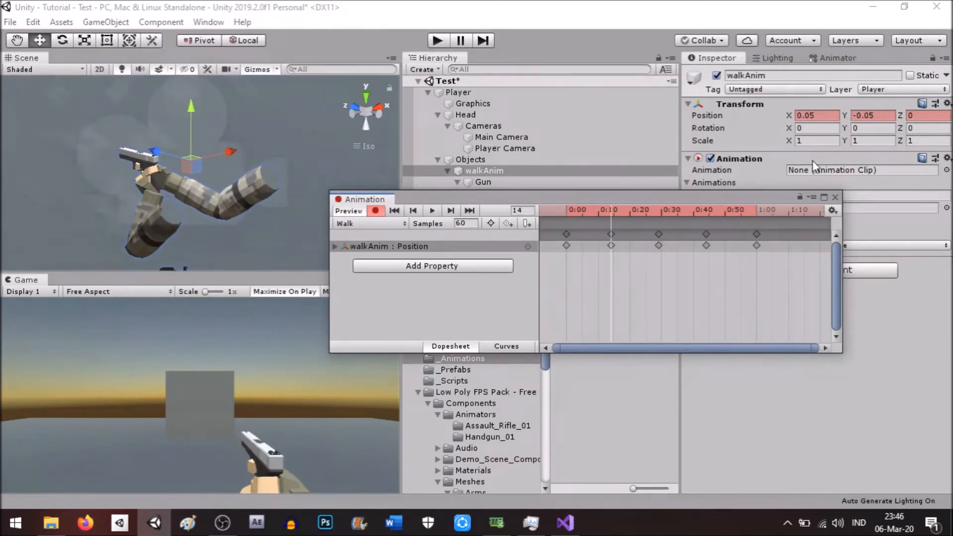
left_click(830, 115)
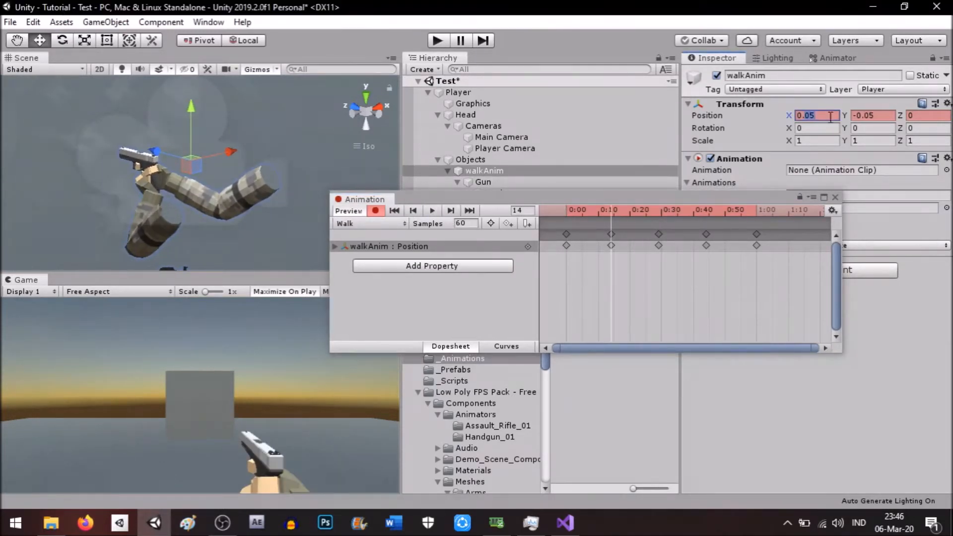
type("0.02")
left_click(882, 115)
key("BackSpace")
type("2")
Set walkAnim's X and Y positions to -0.02 at the frame 44 keyframe, and preview the Walk clip before closing the Animation window
left_click(449, 213)
left_click(449, 213)
left_click(825, 118)
type("-0.02")
left_click(881, 118)
type("-0.02")
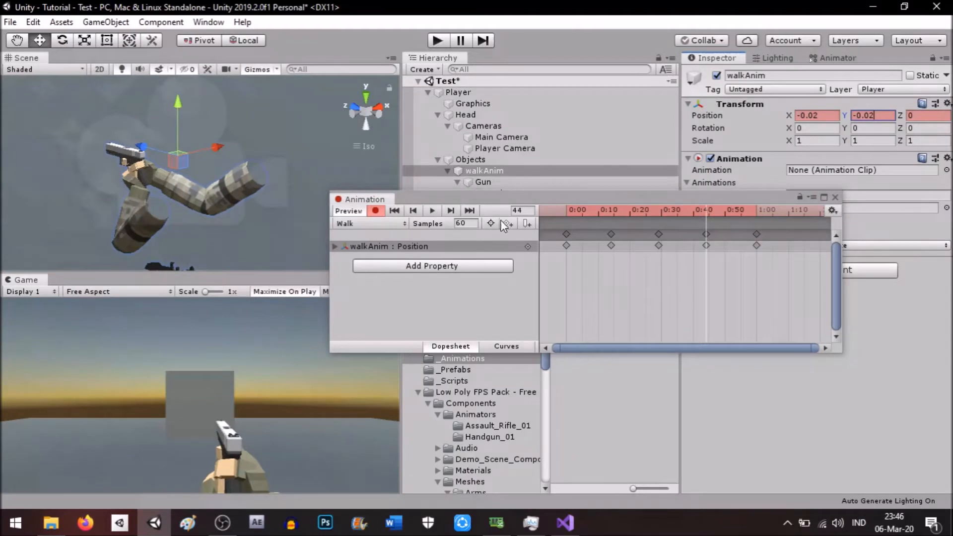
left_click(432, 211)
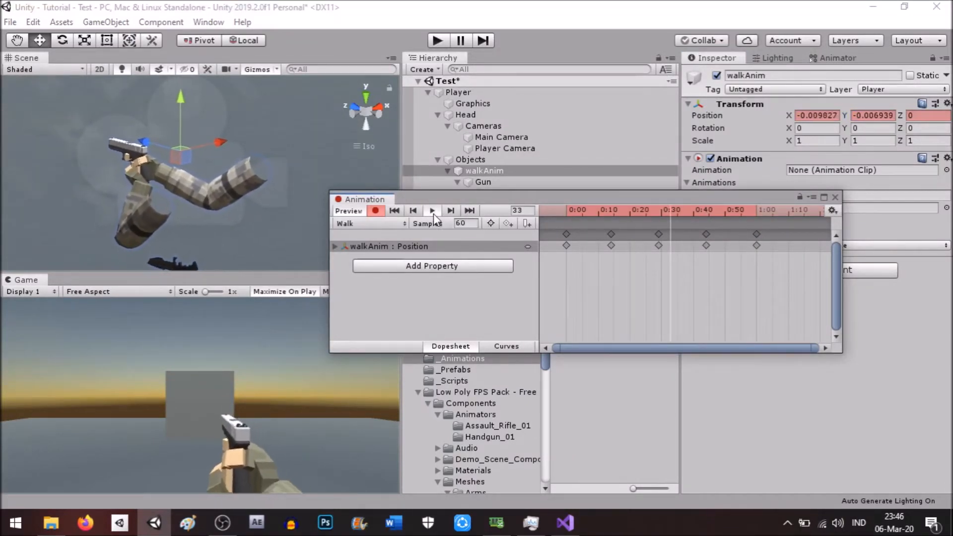
left_click(834, 197)
Duplicate the Walk clip in the _Animations folder and name the copy Idle
left_click(834, 208)
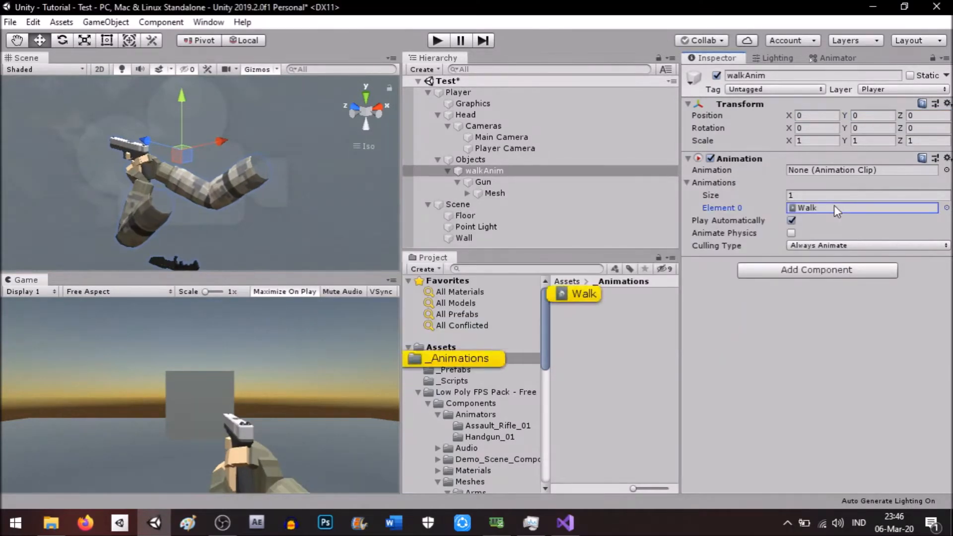
left_click(594, 298)
key("ctrl+d")
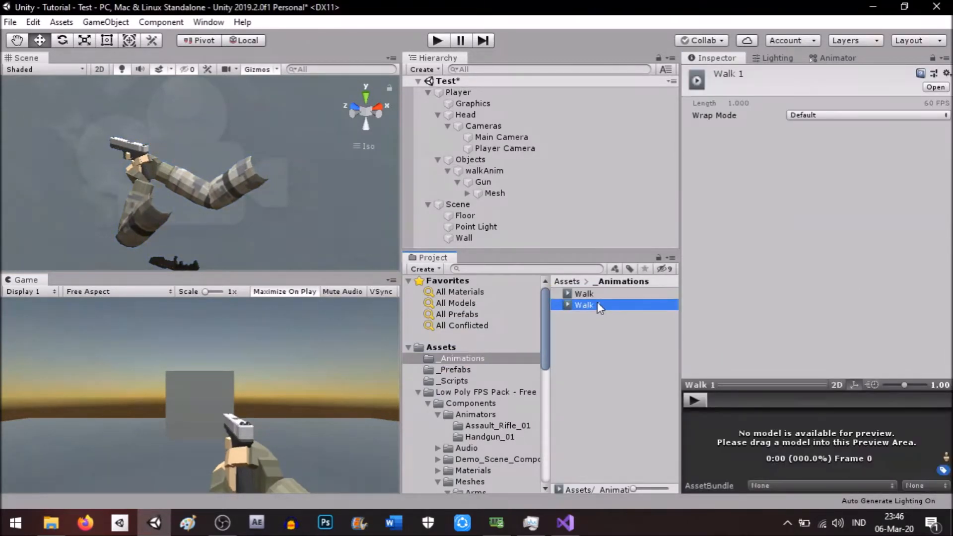
key("F2")
type("Idle")
key("Return")
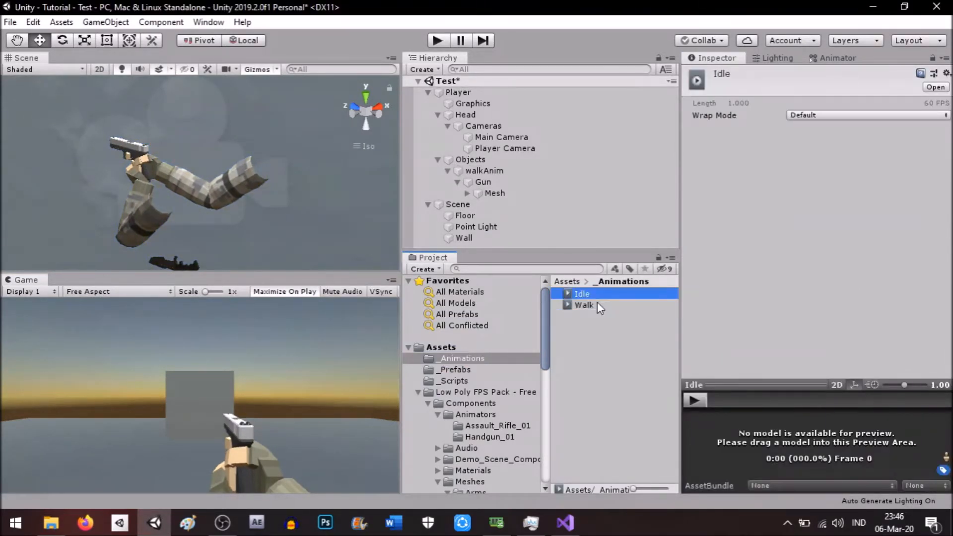
Assign the Idle clip as the default animation of walkAnim's Animation component and disable Play Automatically
left_click(509, 182)
left_click(505, 171)
left_click_drag(580, 293, 805, 169)
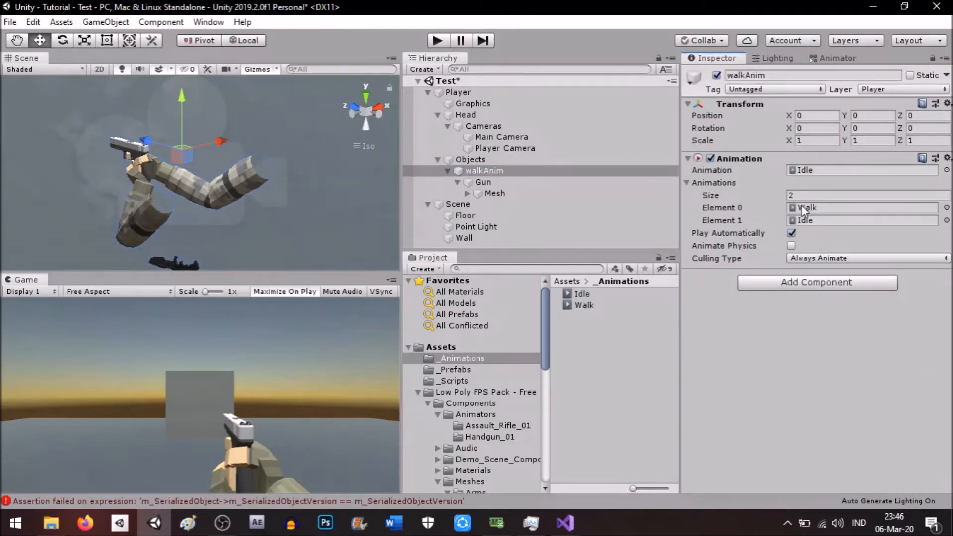
left_click(790, 232)
Open walkAnim's Idle clip in the Animation window with recording enabled and play it back
key("ctrl+6")
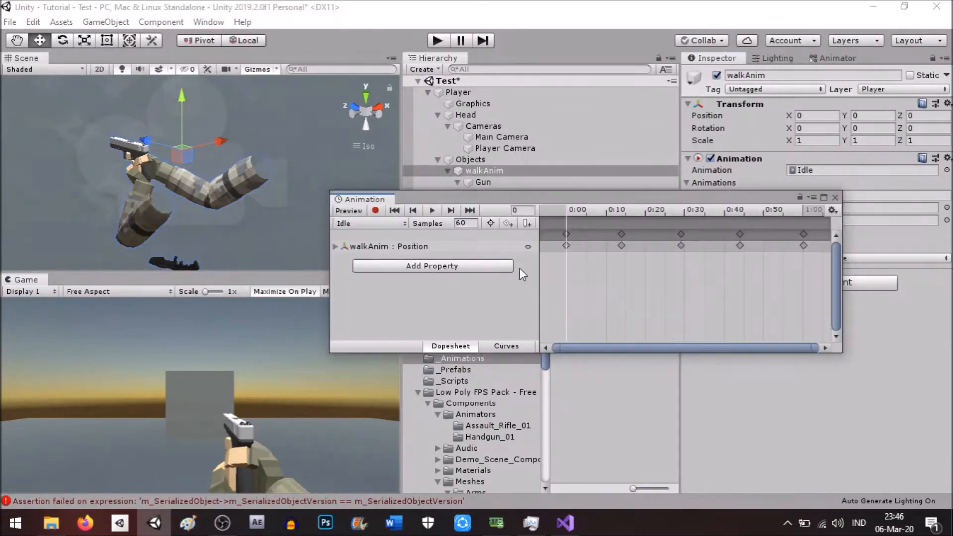
left_click(375, 210)
scroll(605, 264, "down", 3)
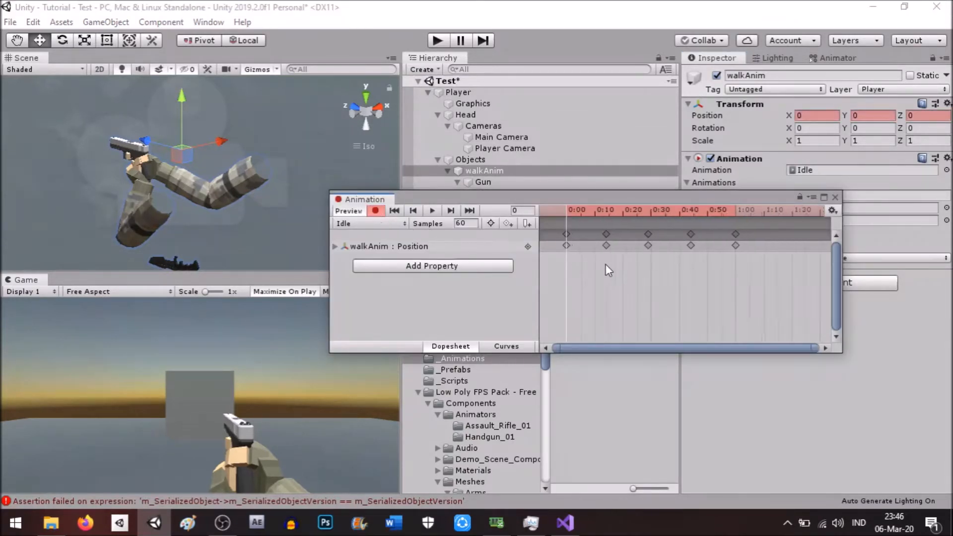
left_click(431, 210)
Stretch the Idle clip to about 10 seconds, spacing its position keyframes evenly at roughly 2.5-second intervals
scroll(655, 278, "down", 3)
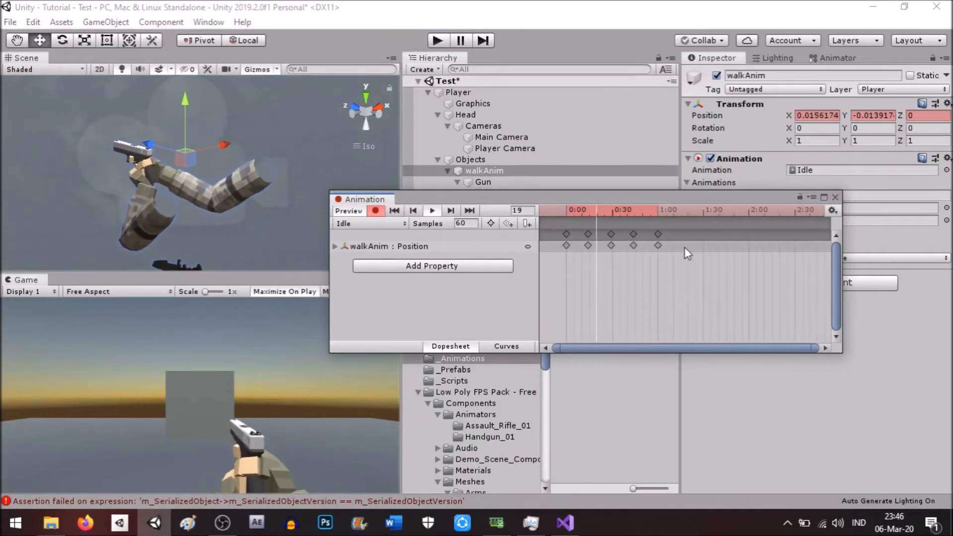
left_click_drag(633, 234, 813, 237)
scroll(794, 239, "down", 2)
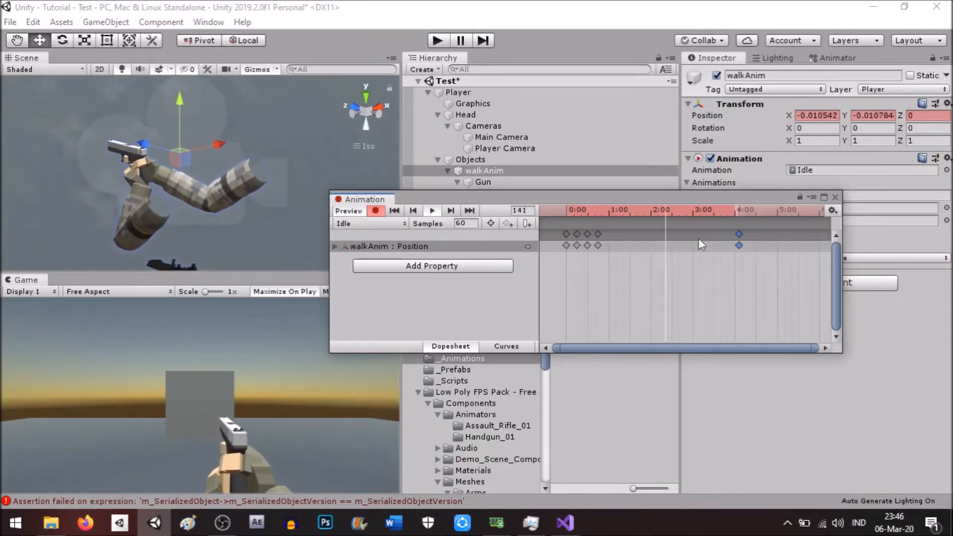
left_click_drag(599, 234, 815, 233)
scroll(691, 263, "down", 3)
scroll(687, 258, "down", 2)
left_click_drag(635, 234, 686, 235)
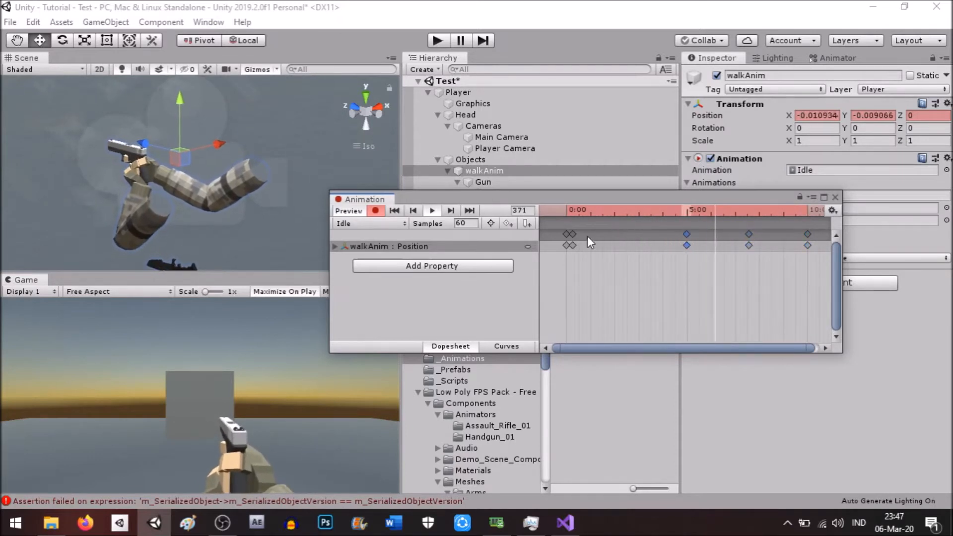
left_click_drag(572, 233, 629, 235)
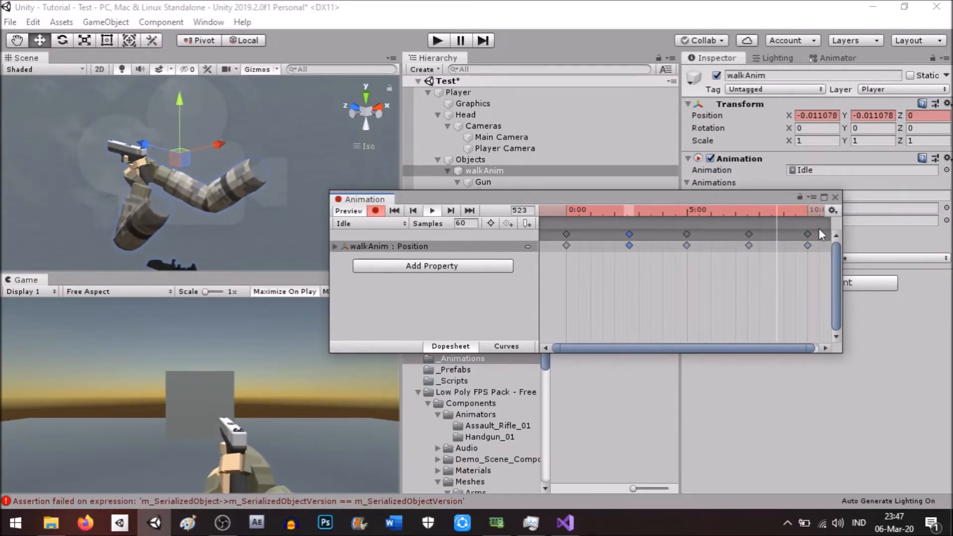
Close the Animation window and save the Test scene
left_click(833, 197)
left_click_drag(313, 182, 299, 211, "alt")
key("ctrl+s")
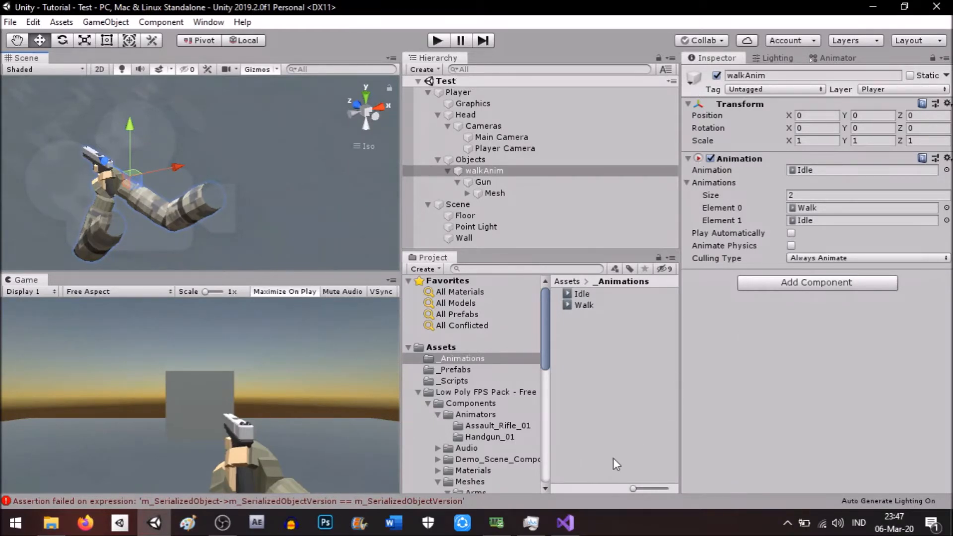
Switch to Visual Studio, close delayScript.cs and review the Update and FixedUpdate movement code in move.cs
left_click(565, 523)
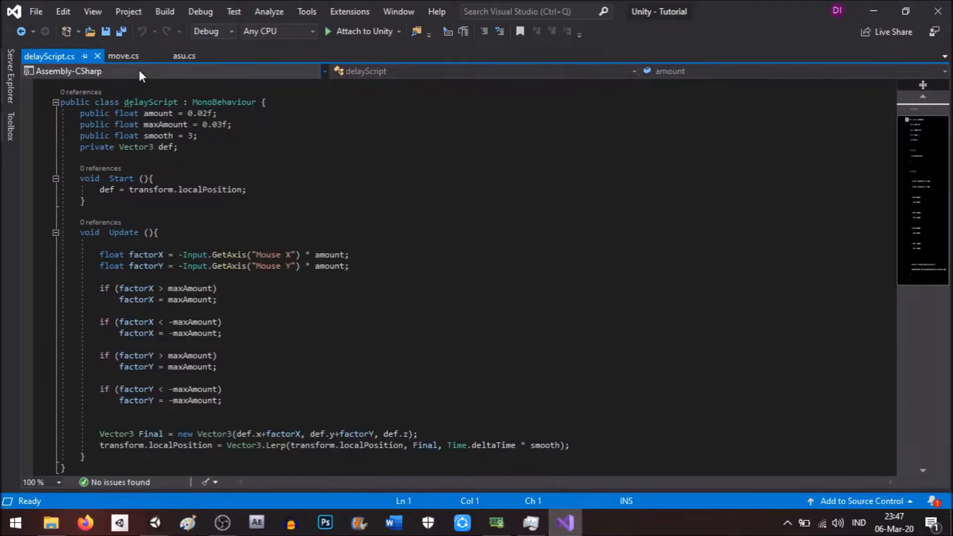
left_click(97, 55)
left_click(348, 192)
scroll(348, 183, "down", 10)
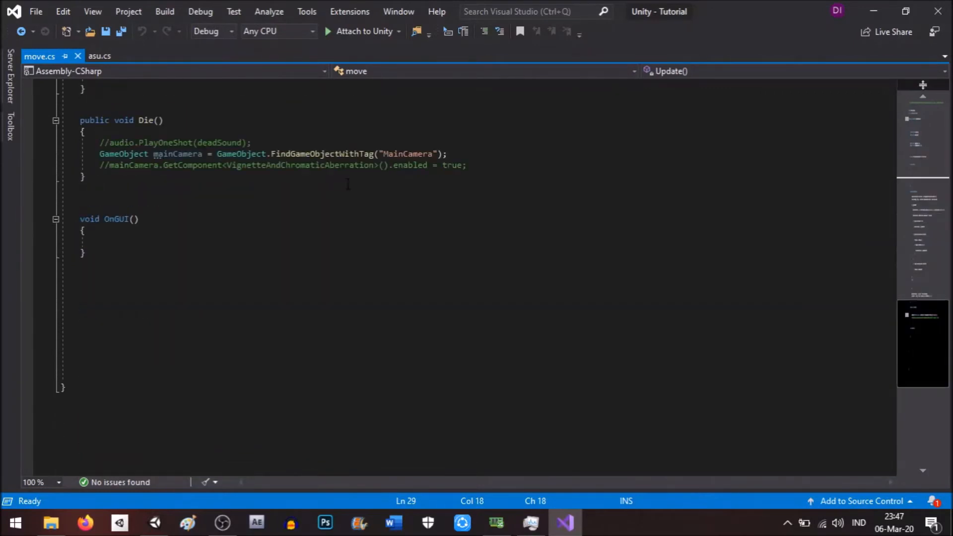
scroll(347, 183, "up", 15)
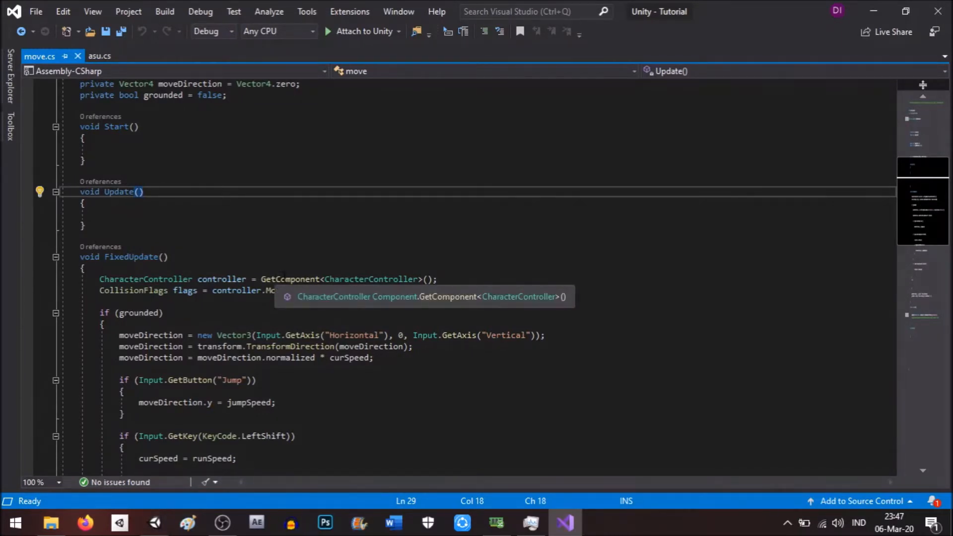
scroll(290, 308, "down", 3)
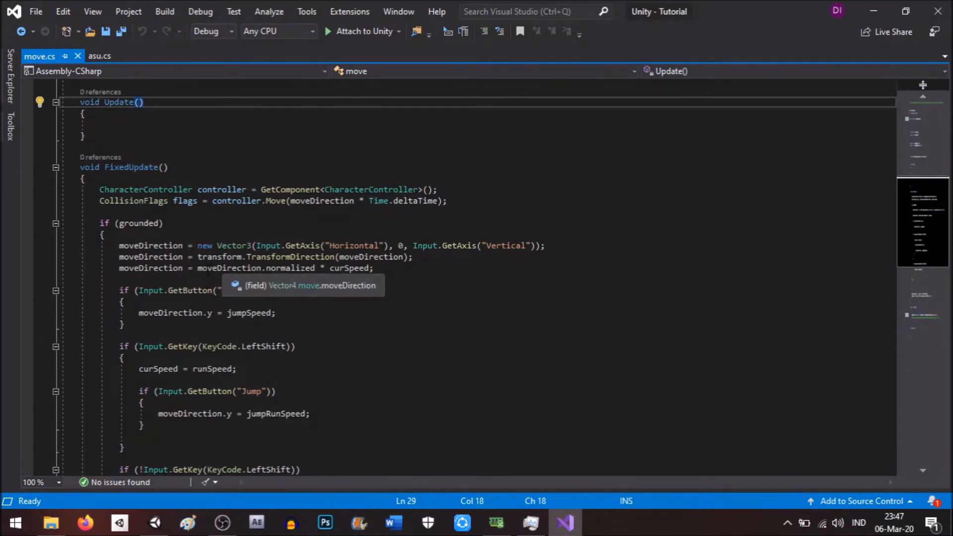
scroll(447, 278, "down", 5)
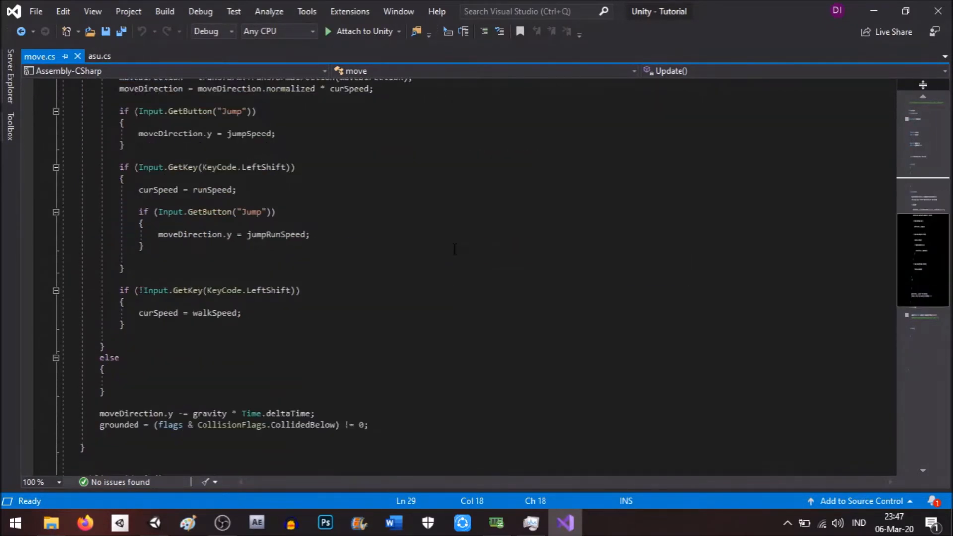
scroll(117, 342, "up", 5)
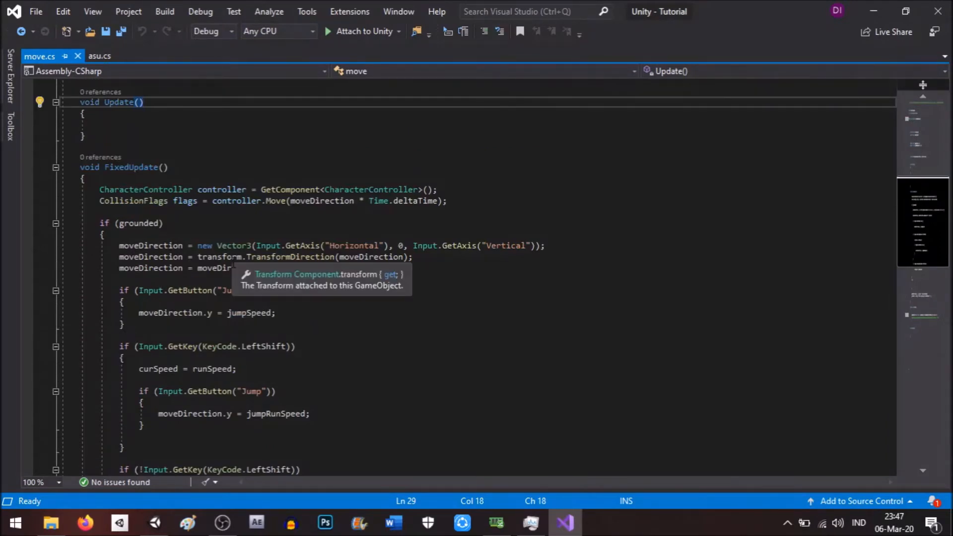
Start an empty if statement below the walkSpeed block inside the grounded branch of FixedUpdate in move.cs
scroll(430, 237, "down", 8)
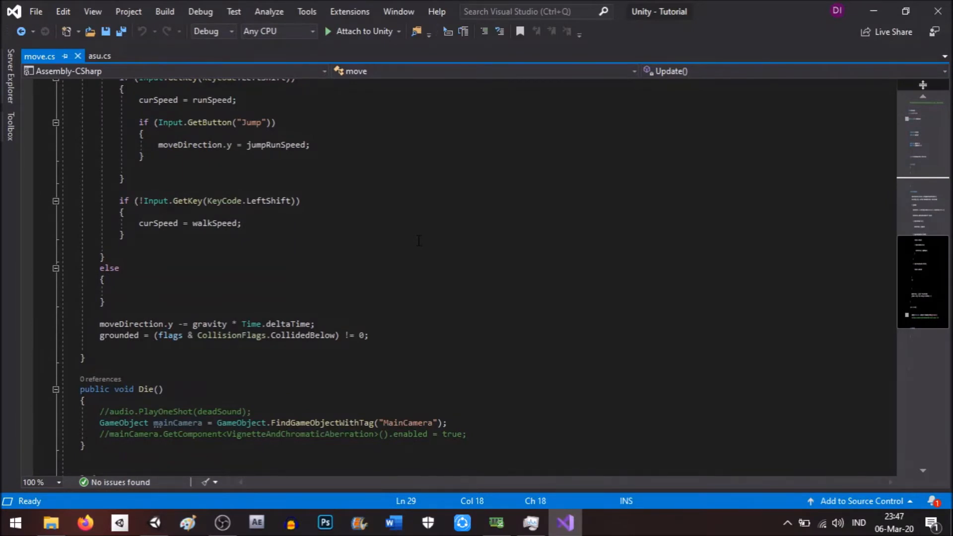
scroll(416, 241, "up", 5)
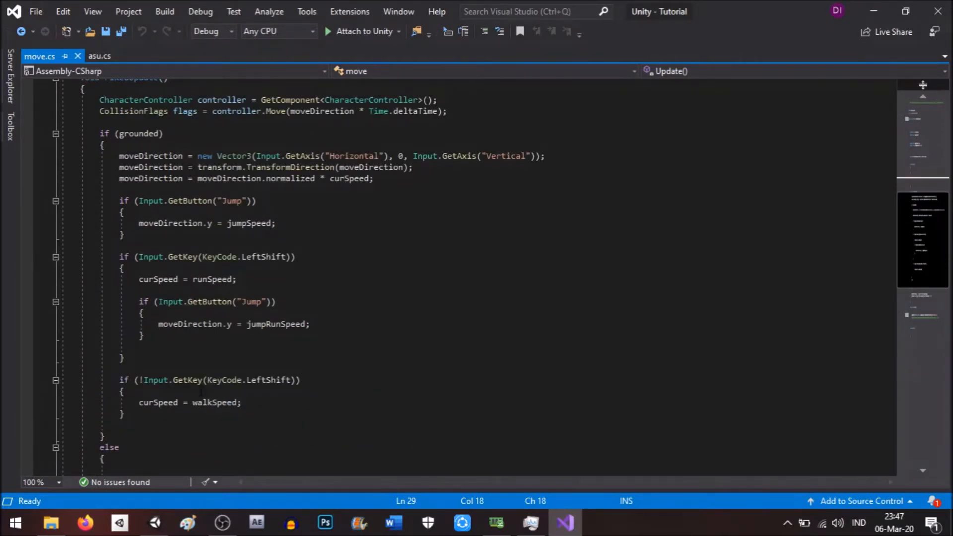
scroll(201, 392, "down", 3)
left_click(142, 328)
key("Return")
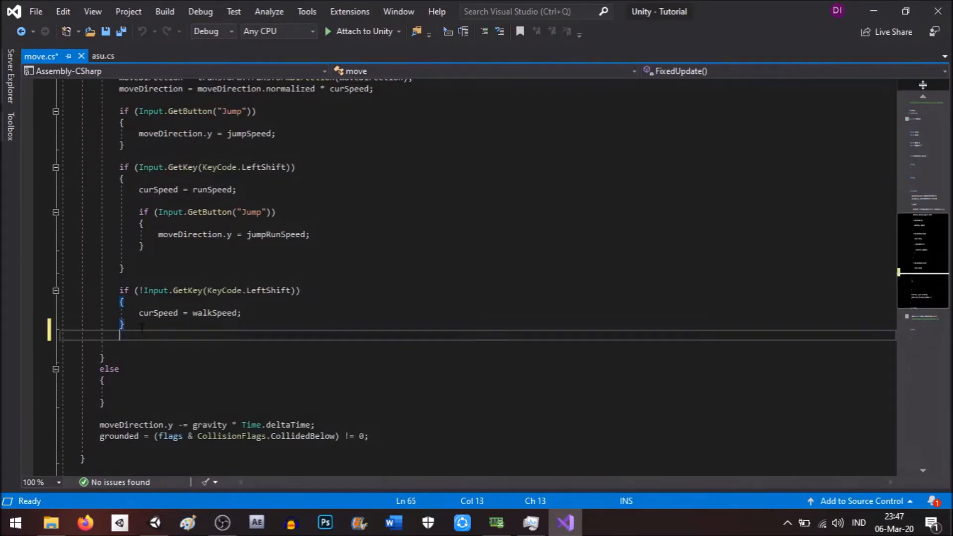
key("Return")
type("if(")
Add the comment //ANIMATIONS directly above the new empty if statement
key("Up")
key("Return")
key("Return")
type("//ANIMA")
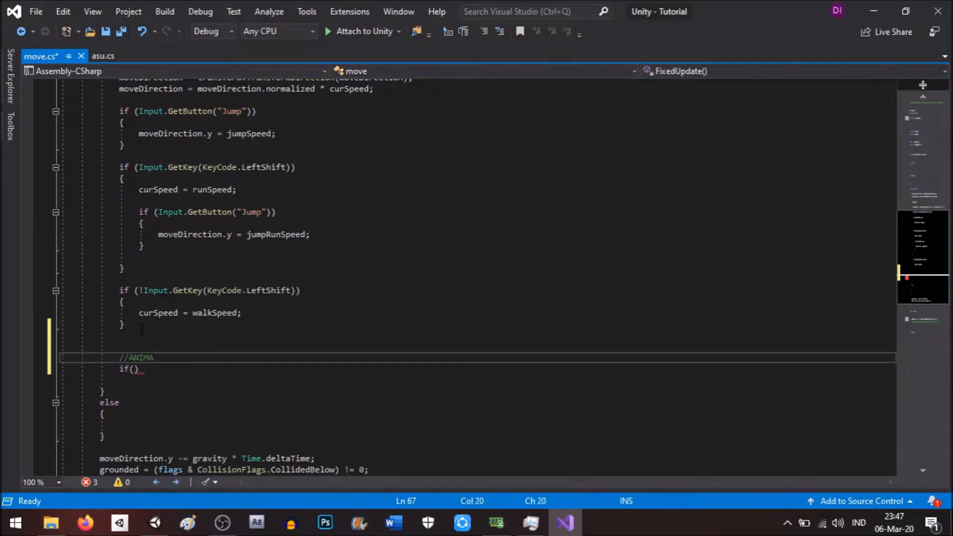
key("BackSpace")
key("BackSpace")
key("BackSpace")
key("BackSpace")
key("BackSpace")
Write the if condition as GetComponent<CharacterController>().velocity > 0 and give it an empty braced body
scroll(139, 329, "up", 1, "ctrl")
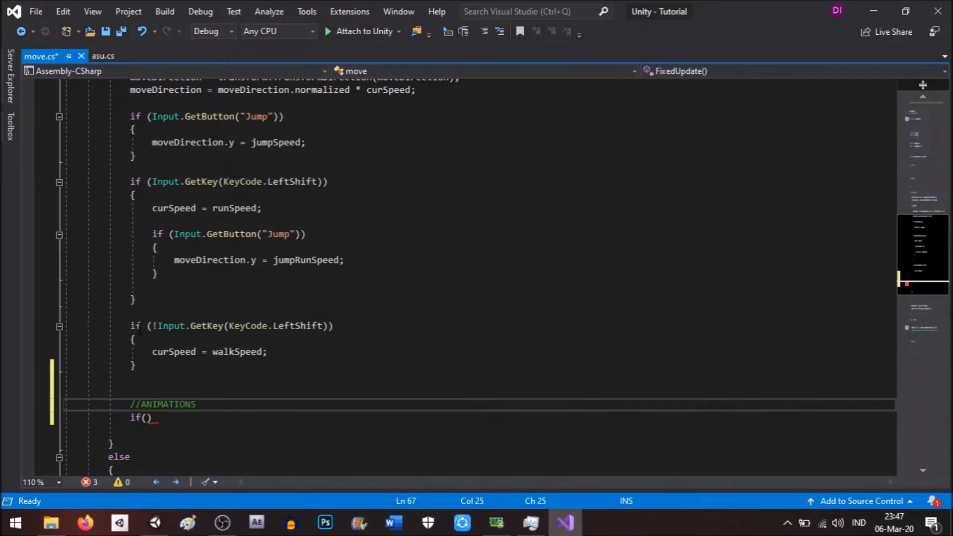
scroll(139, 328, "down", 3)
left_click(141, 314)
key("Right")
type("GetComponent<")
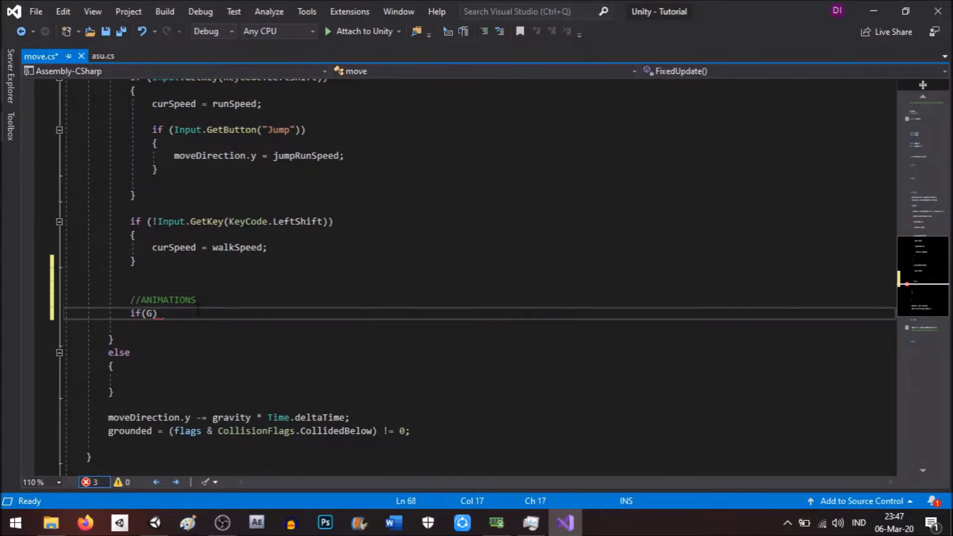
type("Controll")
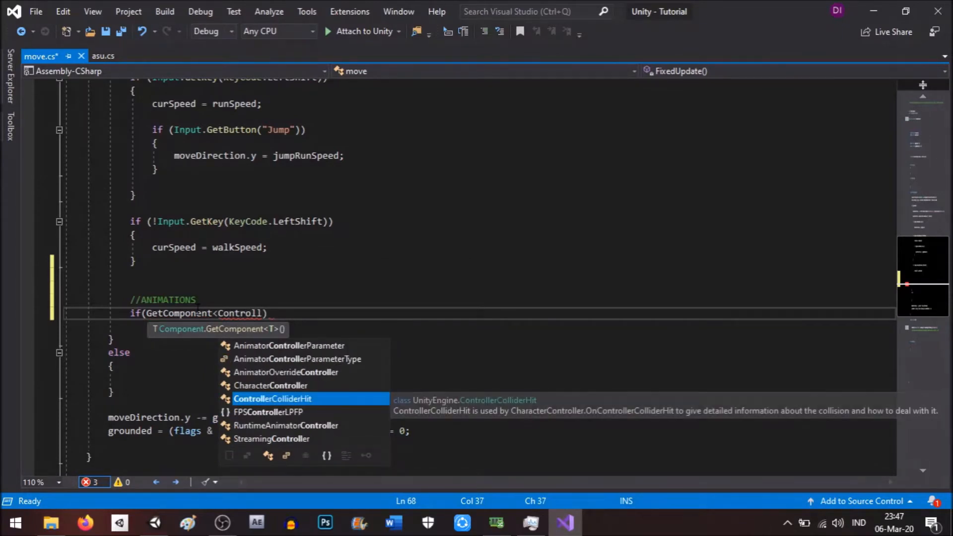
key("Up")
key("Tab")
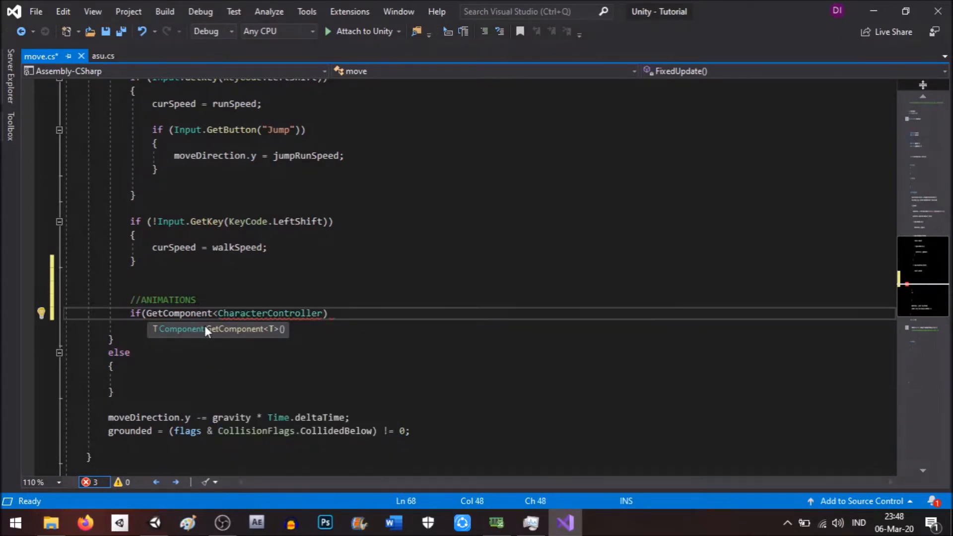
type(">().ver")
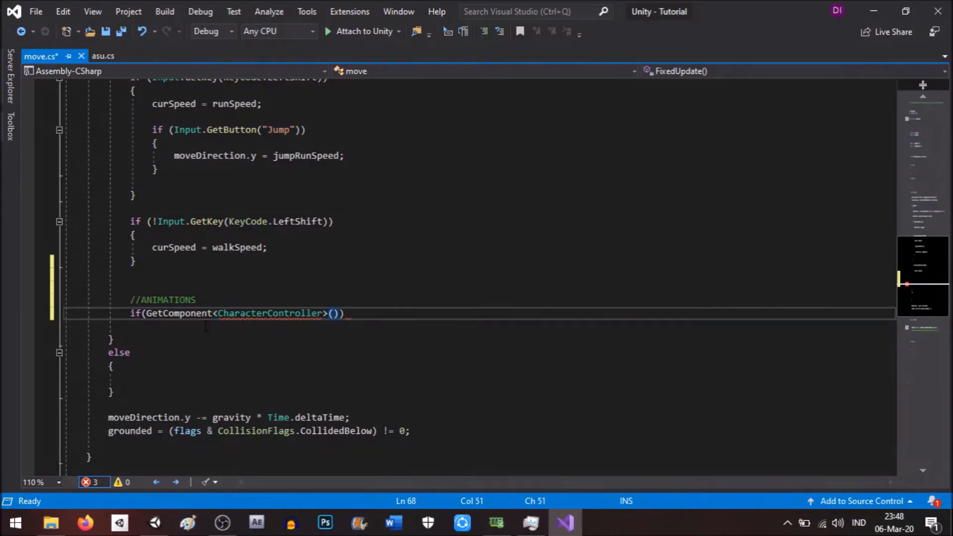
key("Tab")
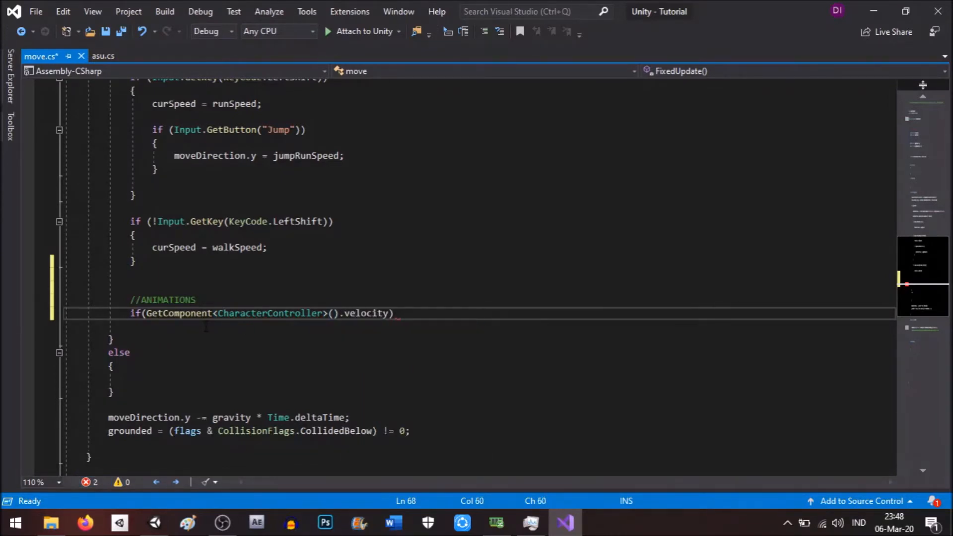
type("> 0")
key("End")
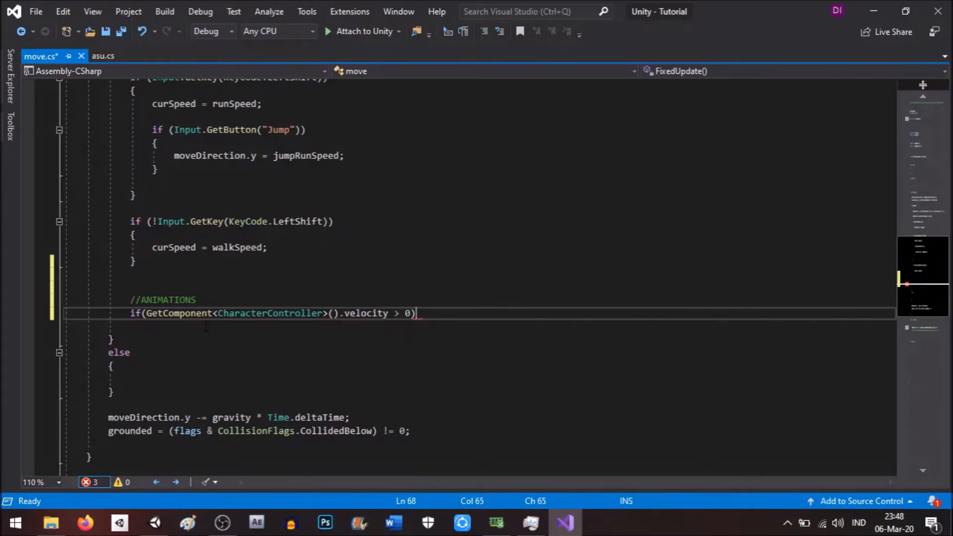
key("Return")
type("{")
key("Return")
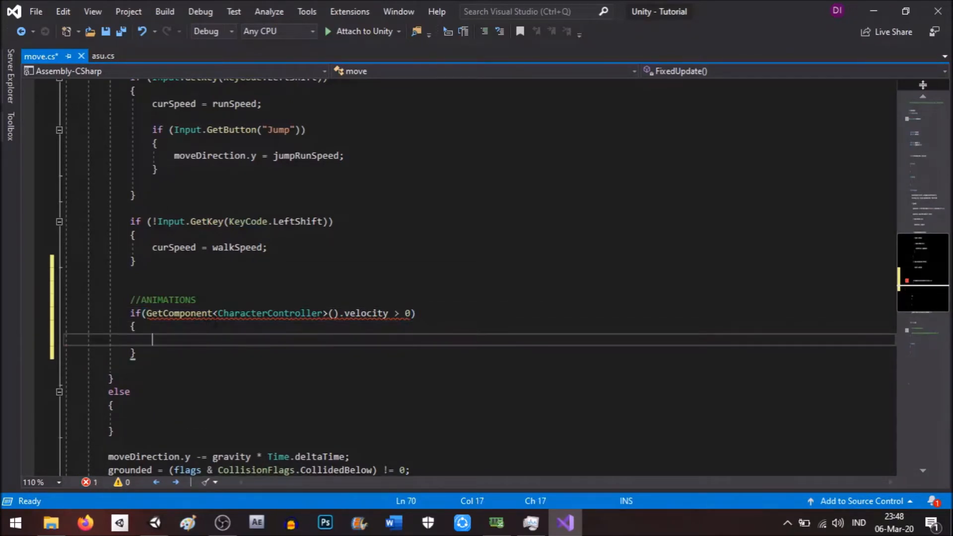
Re-enter the velocity property in the new if condition and save move.cs
mouse_move(215, 318)
scroll(355, 303, "up", 10)
scroll(355, 303, "down", 10)
double_click(366, 313)
type("ve")
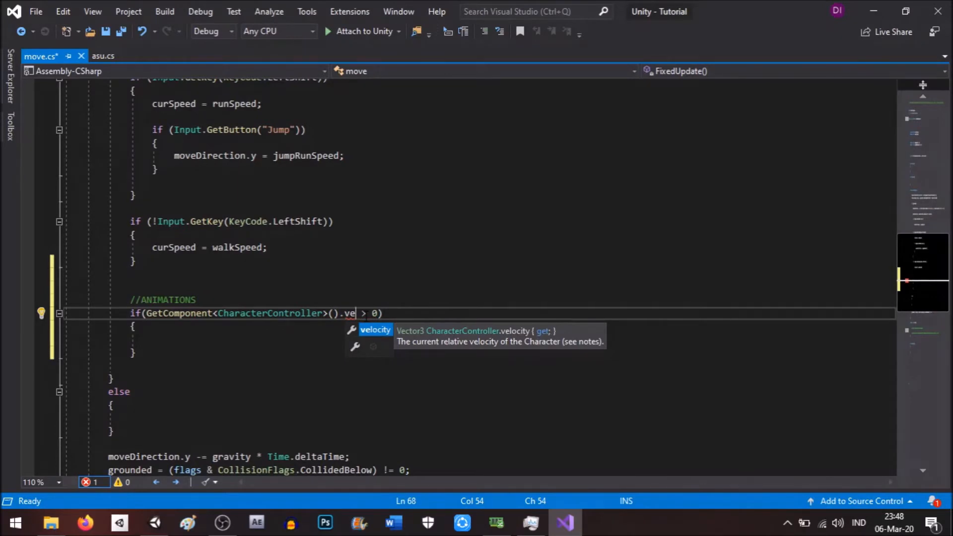
key("Tab")
key("ctrl+s")
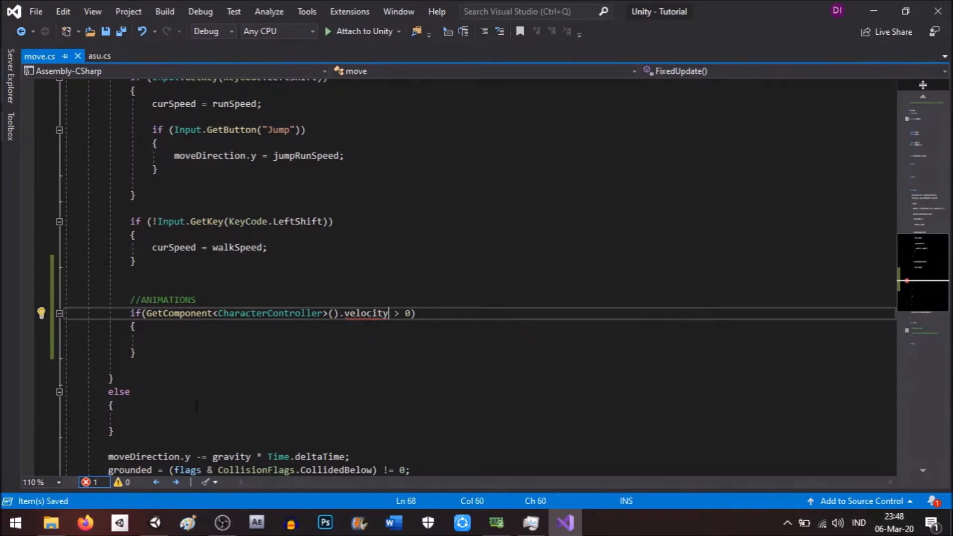
Extend the condition to compare velocity.magnitude instead of the velocity vector with 0
double_click(365, 313)
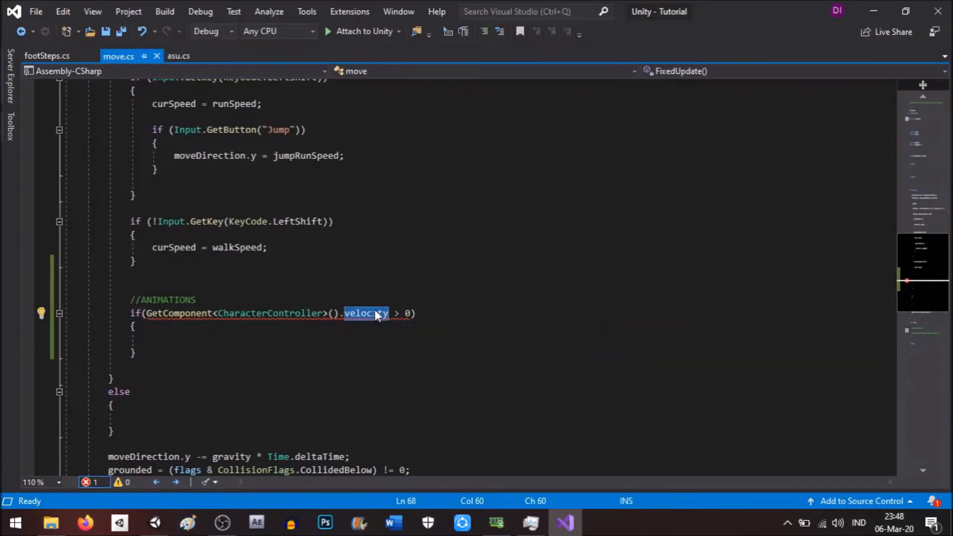
key("Right")
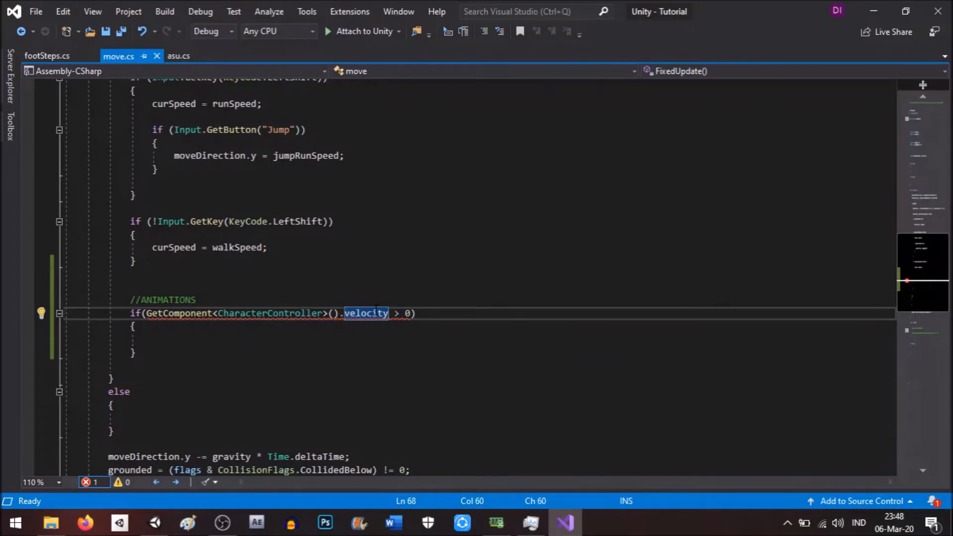
type(".ma")
key("Tab")
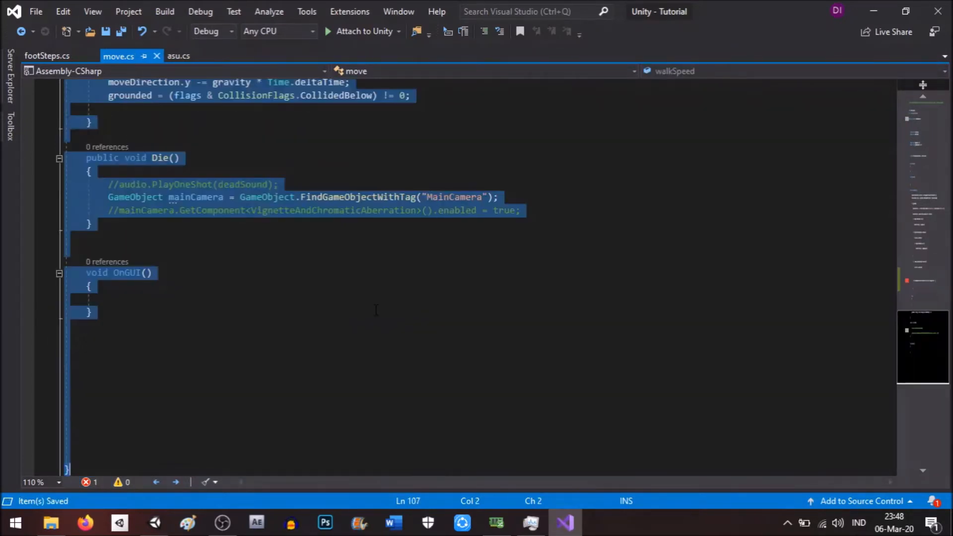
scroll(390, 274, "up", 9)
scroll(406, 273, "down", 8)
scroll(429, 272, "up", 5)
left_click(475, 331)
left_click(520, 355)
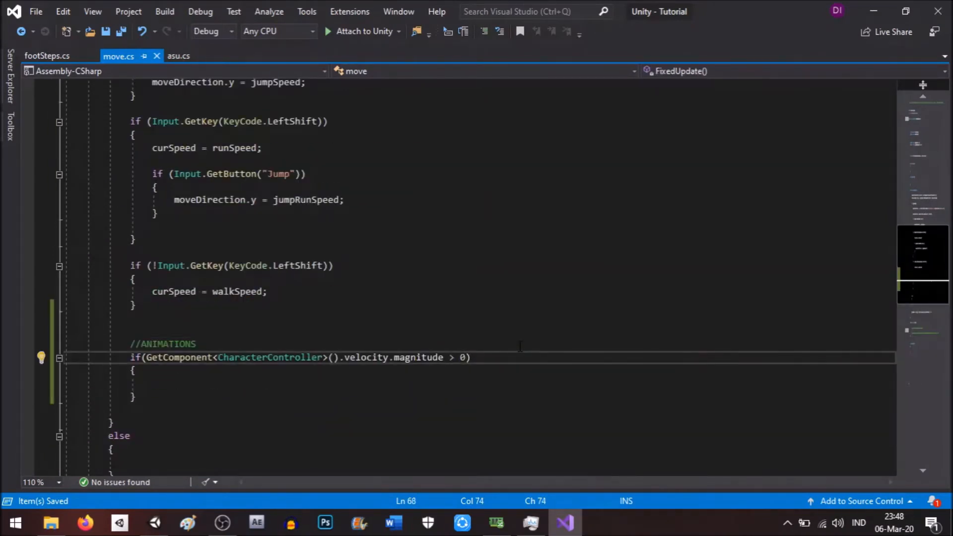
Add an empty else block after the velocity check and save move.cs
left_click(218, 399)
key("Return")
type("else")
key("Return")
type("{")
key("Return")
key("ctrl+s")
Declare public GameObject walkAnim under an //ANIMS comment below the grounded variable and save the script
scroll(202, 347, "up", 13)
left_click(260, 201)
scroll(287, 267, "up", 3)
left_click(288, 383)
left_click(282, 371)
key("Return")
key("Return")
type("//ANIMS")
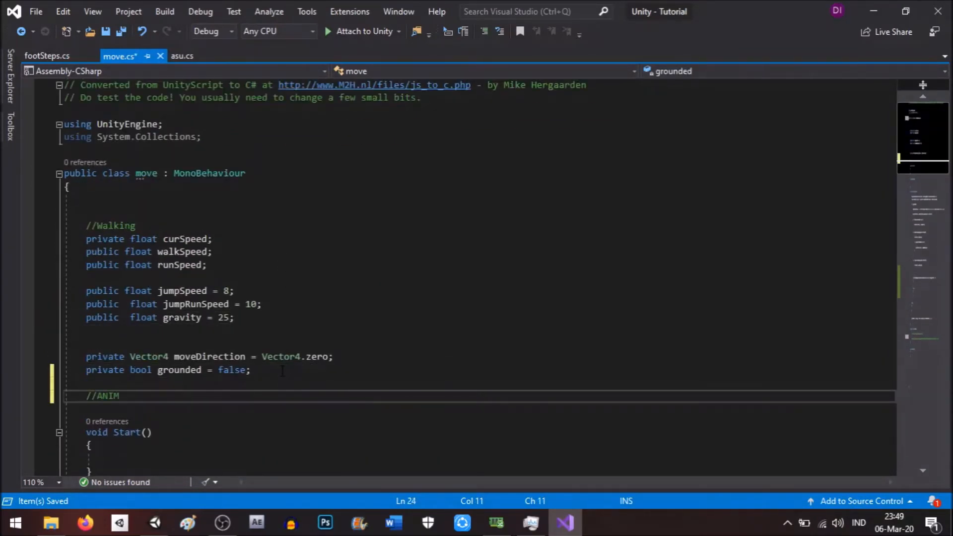
key("Return")
type("public ")
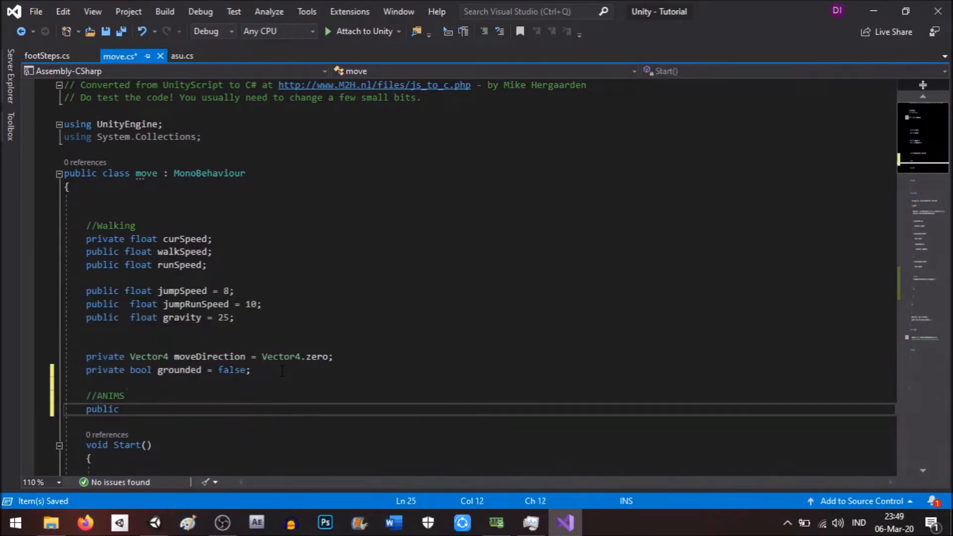
type("GameObject wa")
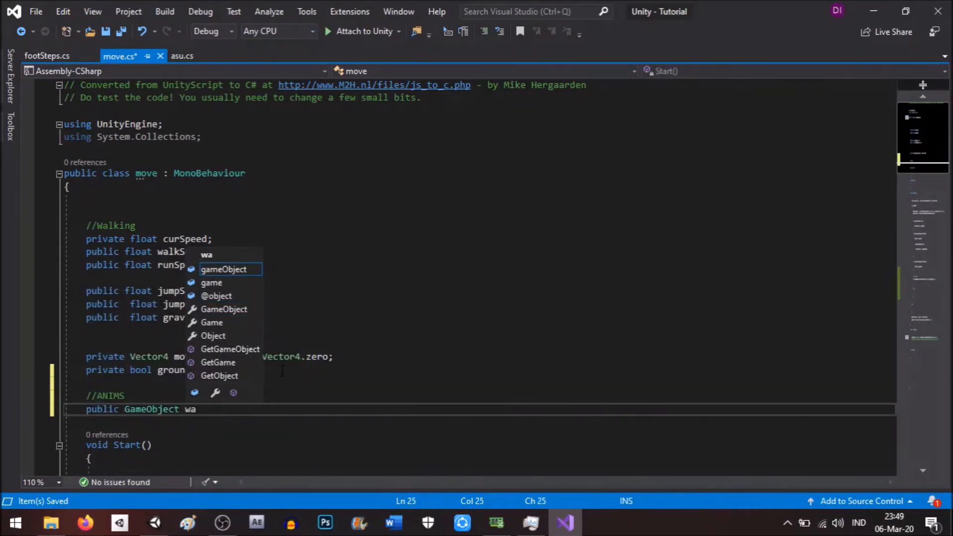
type("lkAnim")
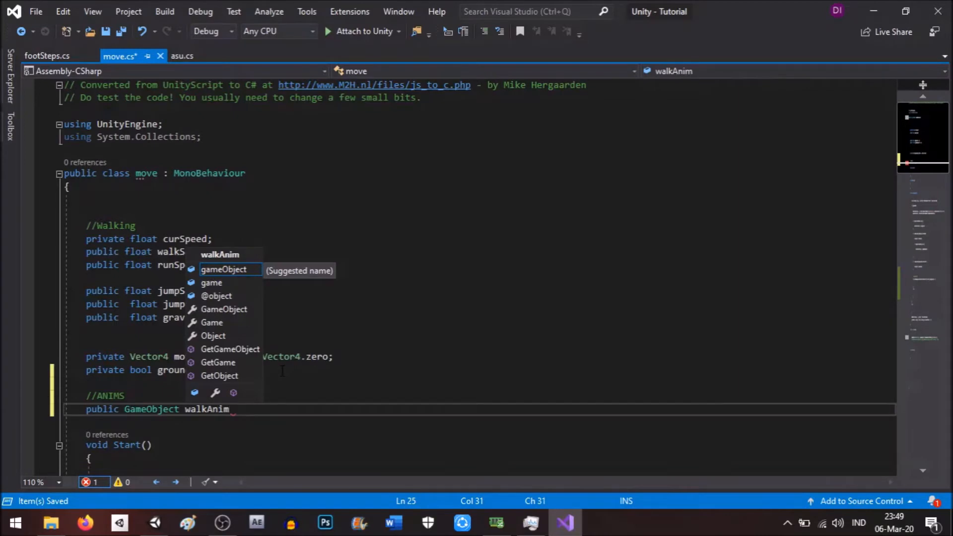
type(";")
key("ctrl+s")
Add walkAnim.GetComponent<Animation>().CrossFade("Walk"); to the body of the velocity check
key("Up")
key("ctrl+shift+Left")
double_click(220, 408)
key("ctrl+c")
scroll(219, 408, "down", 20)
left_click(259, 254)
left_click(256, 228)
key("ctrl+v")
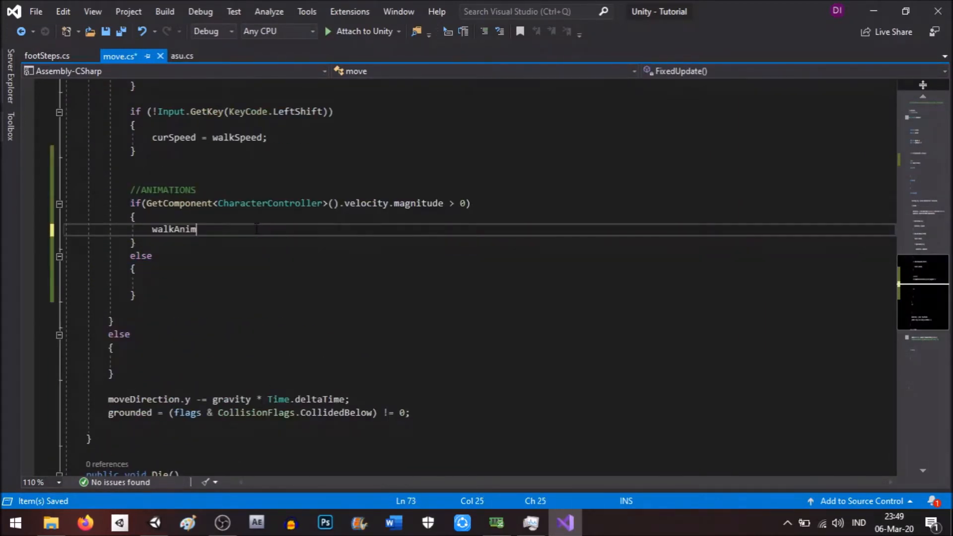
type(".GetComponent<")
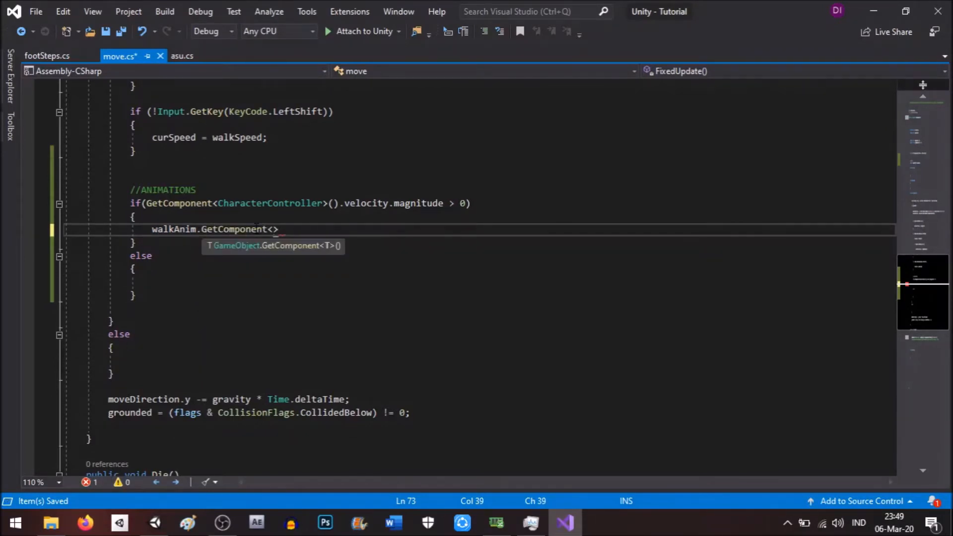
type("Animation>().CrossFade")
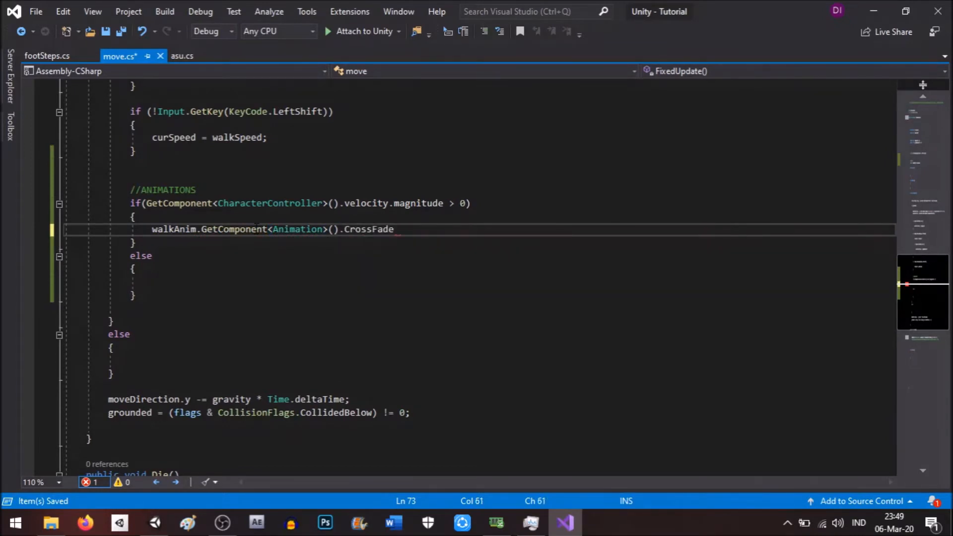
type("(\"Walk\")")
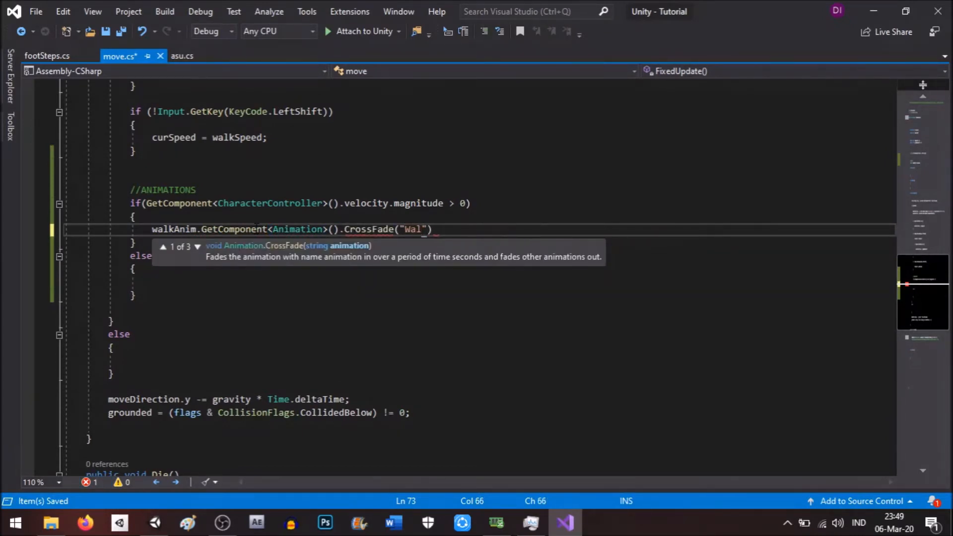
type(";")
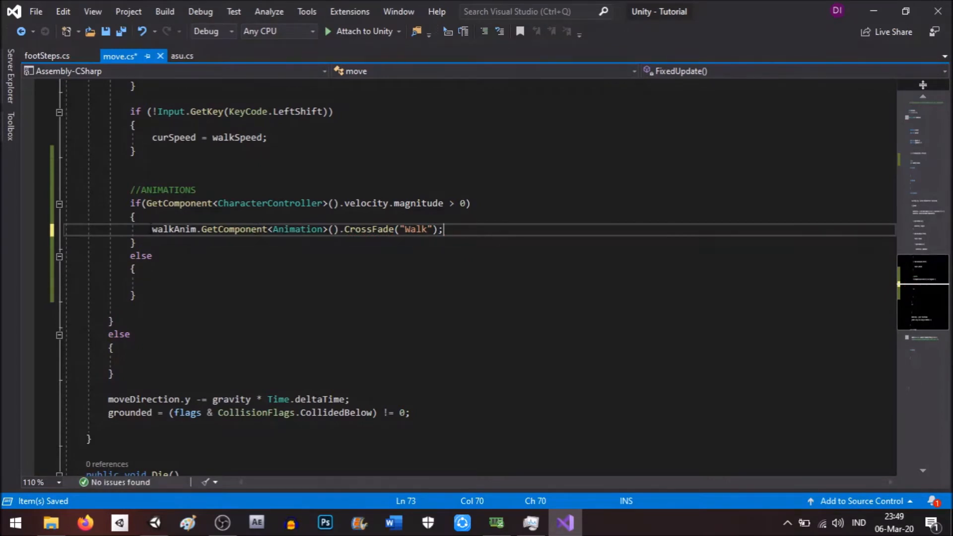
Copy the CrossFade line into the else block, change its clip name to "Idle" and save move.cs
left_click_drag(443, 228, 152, 228)
key("ctrl+c")
left_click(180, 281)
key("ctrl+v")
double_click(406, 282)
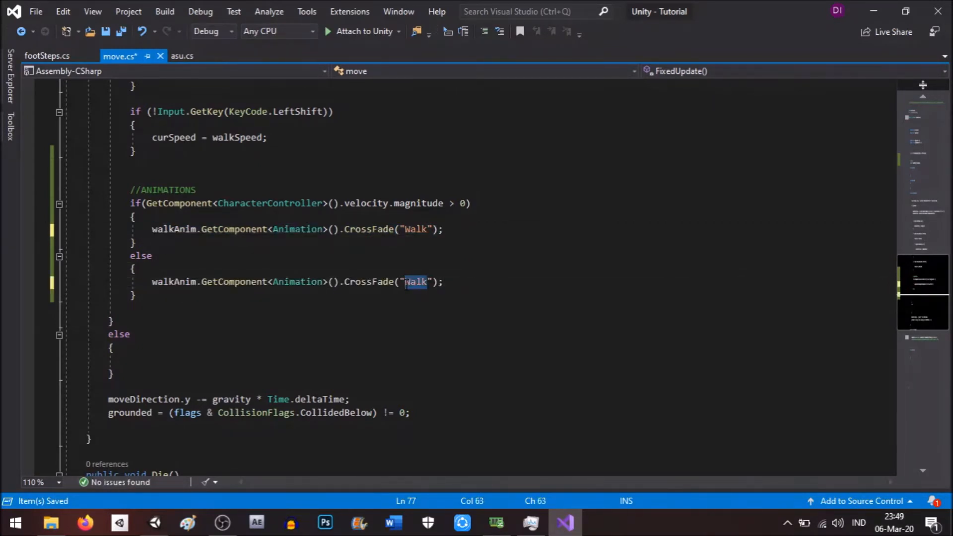
type("Idle")
key("ctrl+s")
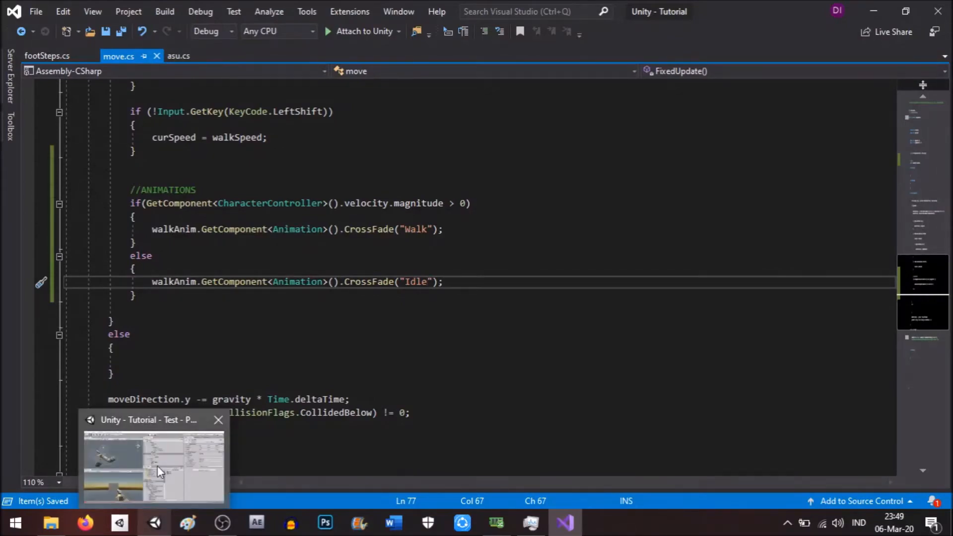
Switch to Unity, assign the walkAnim object to the Walk Anim field of the Player's Move script and save the scene
left_click(157, 465)
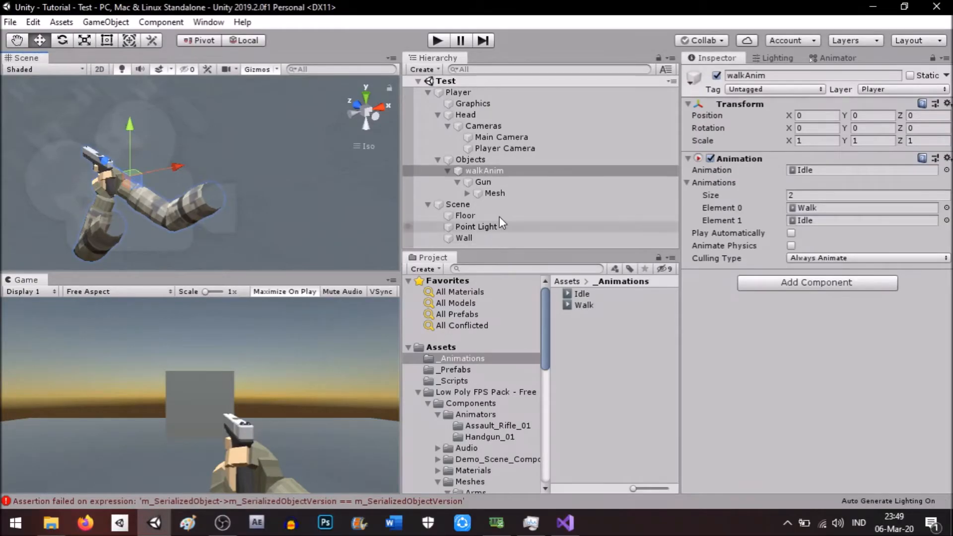
left_click(463, 93)
left_click_drag(485, 170, 843, 244)
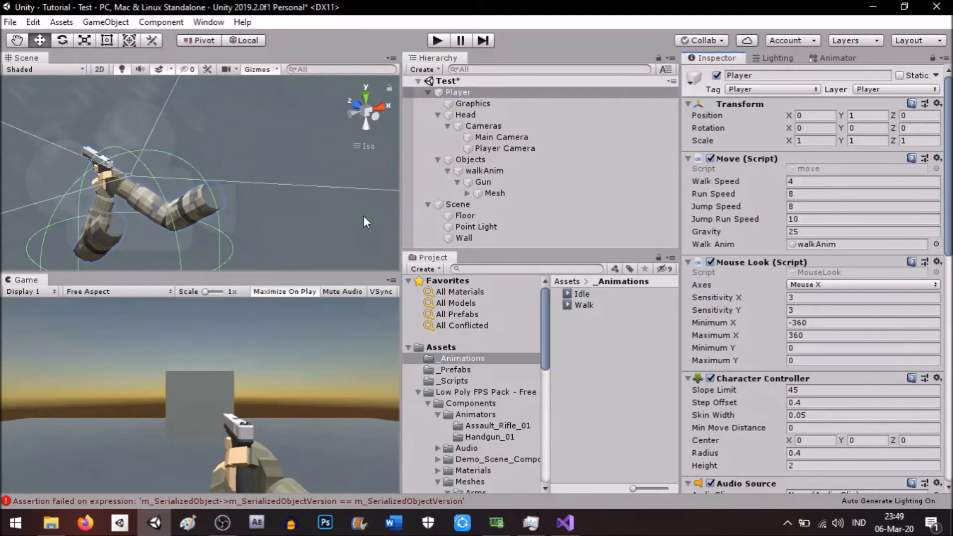
key("ctrl+s")
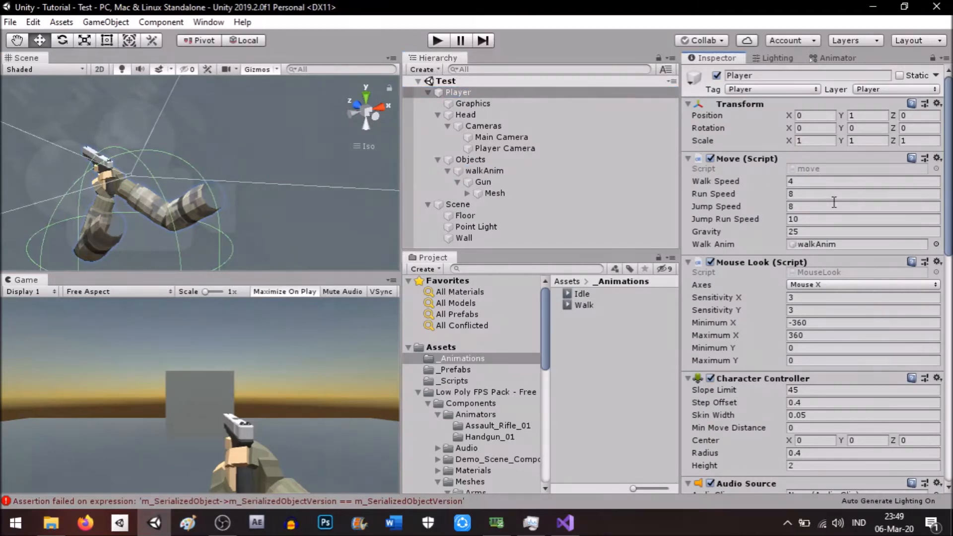
Switch back to Visual Studio and review the completed move.cs script from its declarations to OnGUI
left_click(565, 523)
scroll(513, 323, "up", 10)
scroll(512, 323, "up", 9)
scroll(521, 320, "down", 20)
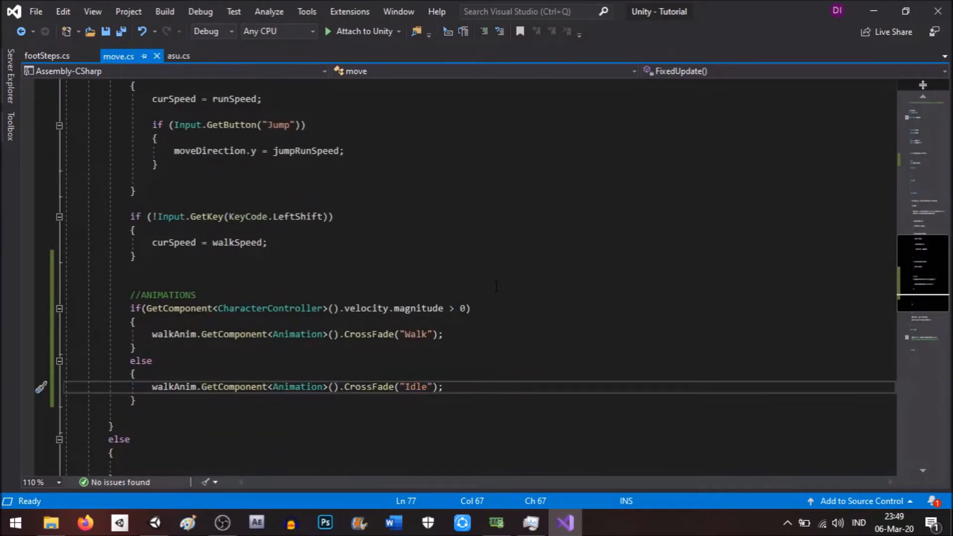
scroll(182, 408, "down", 12)
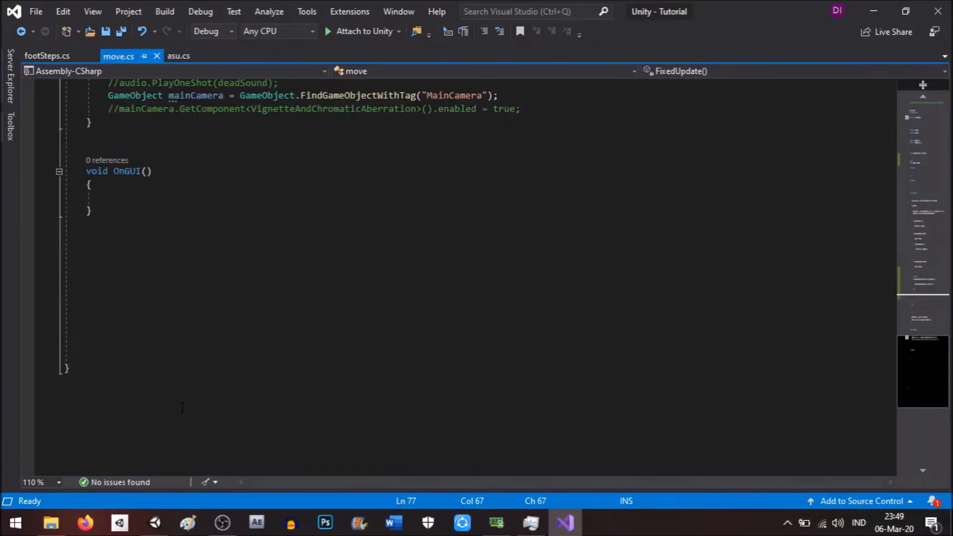
scroll(182, 407, "up", 20)
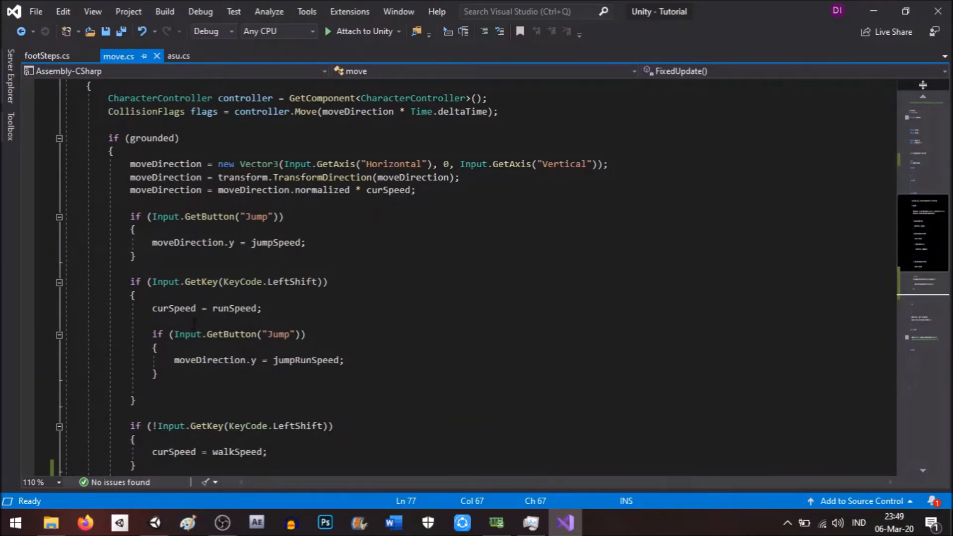
Switch to Unity, play the scene, walk the player around to check the gun's walk and idle animations, and stop play mode
mouse_move(120, 522)
left_click(160, 429)
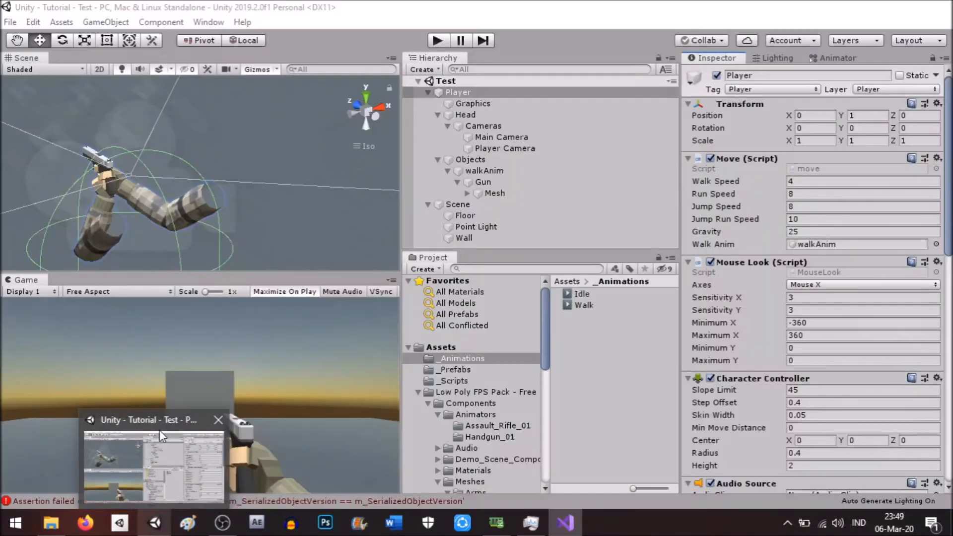
left_click(439, 40)
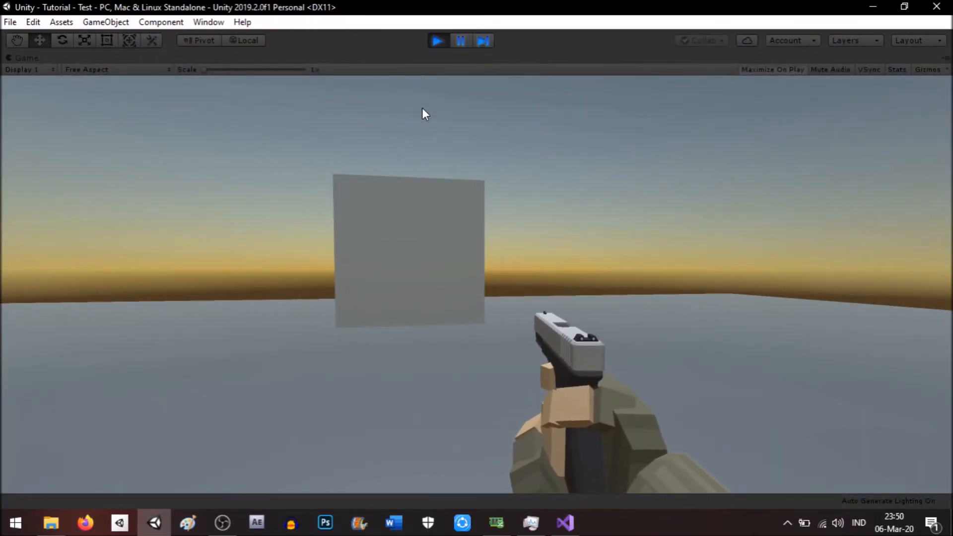
key("w")
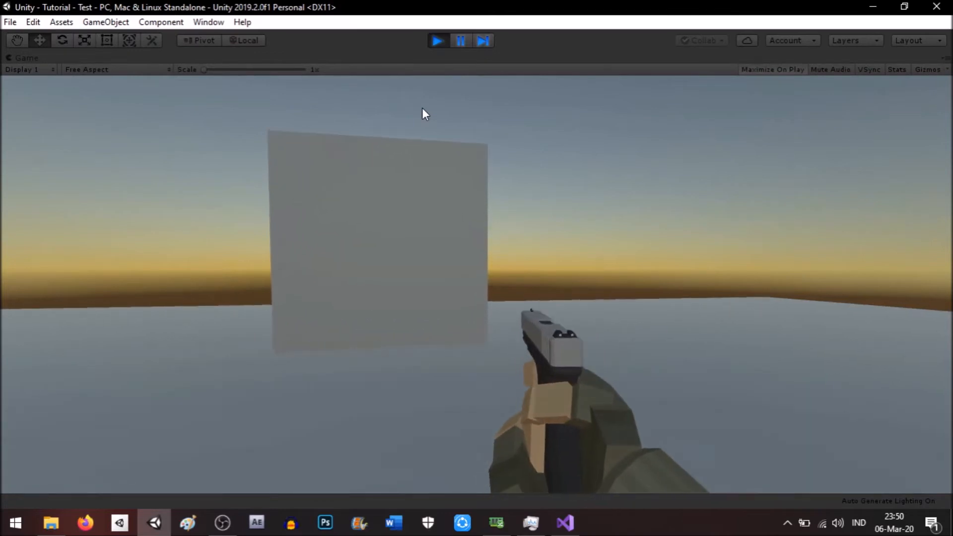
key("w")
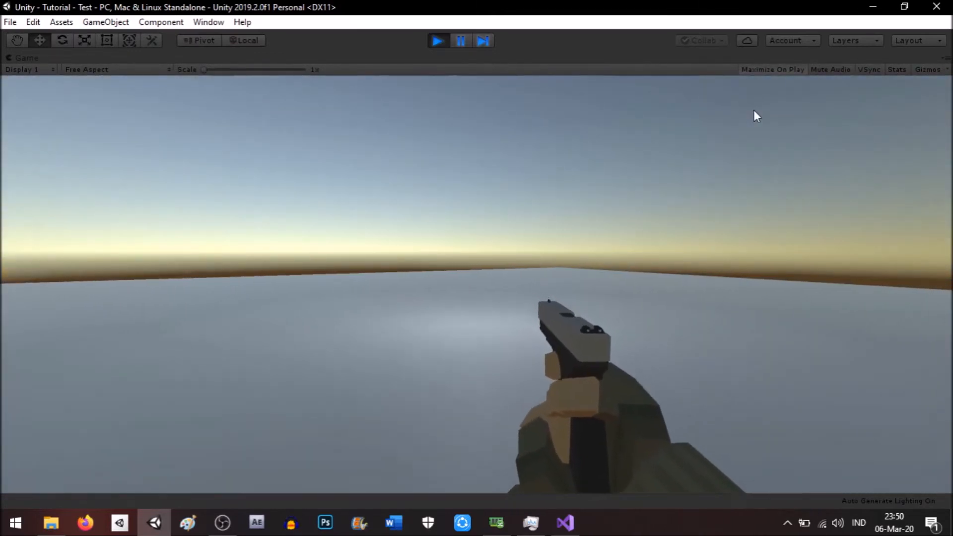
key("w")
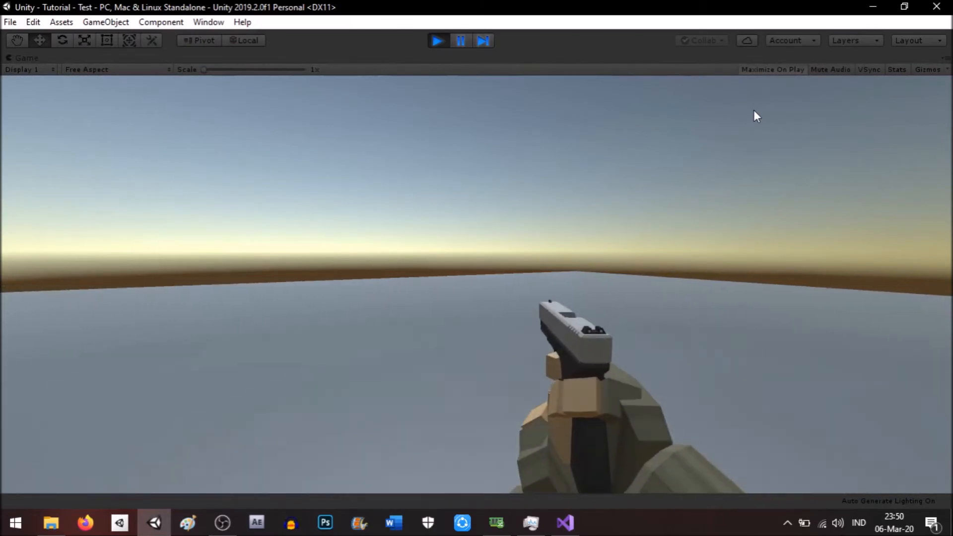
key("w")
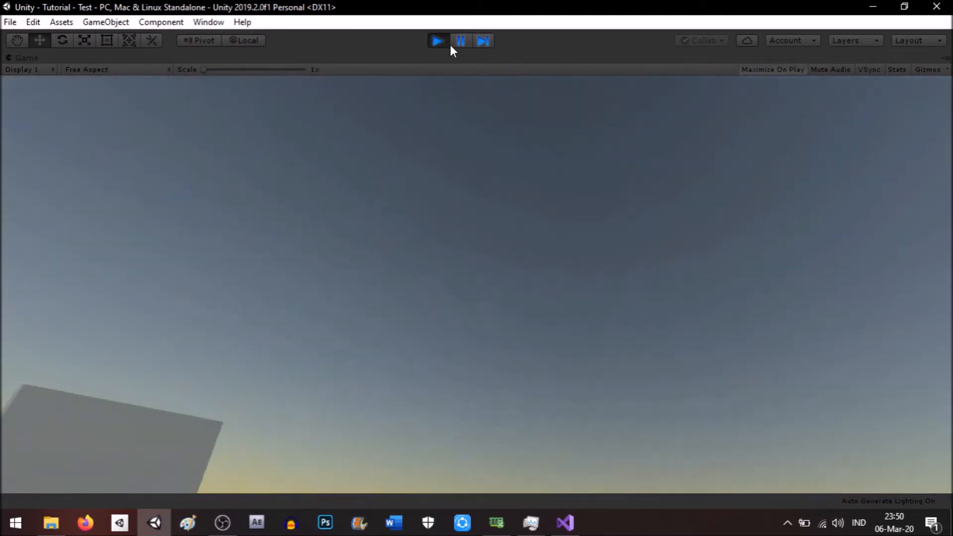
left_click(437, 41)
Select the Objects object under Head and run the scene once more to check the gun's motion, then exit play mode
left_click_drag(477, 157, 465, 113)
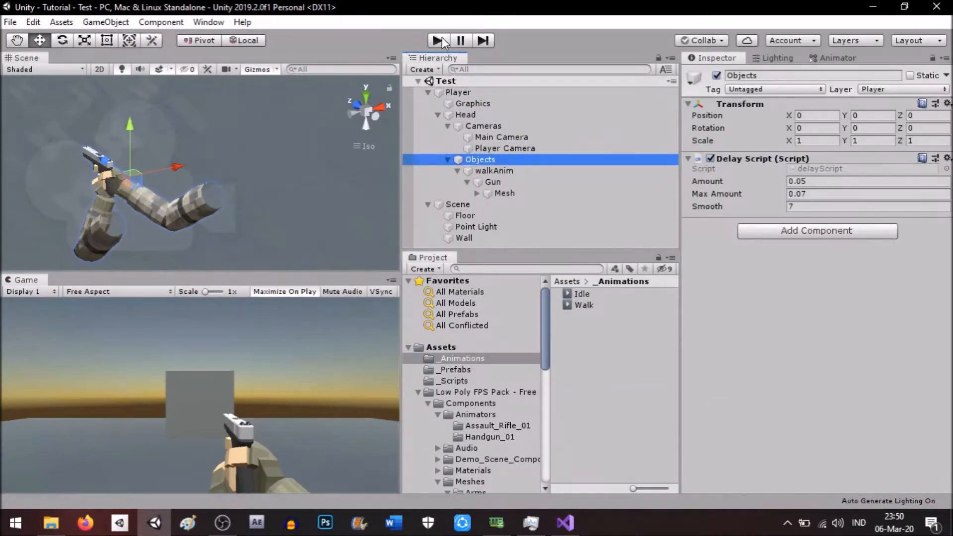
left_click(437, 41)
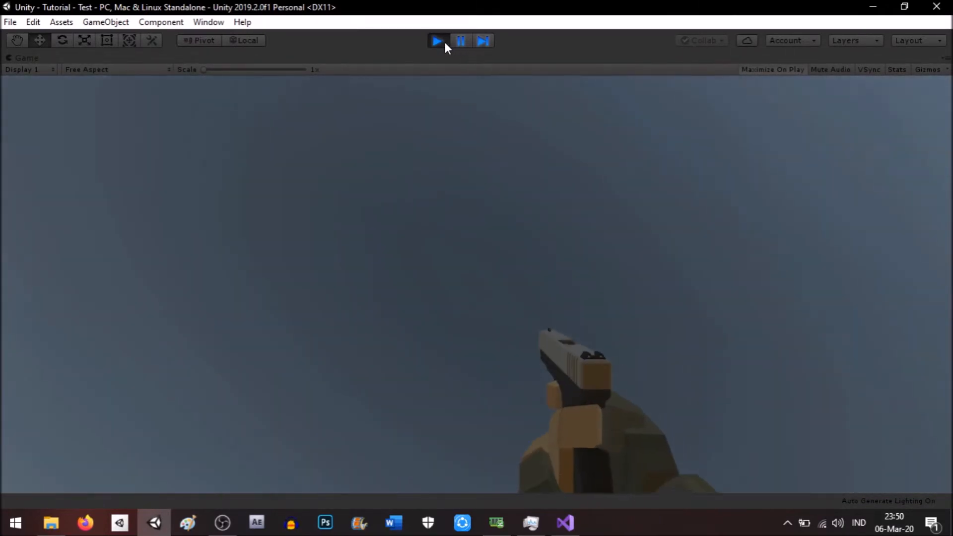
left_click(437, 40)
Switch to Visual Studio, declare public GameObject walkPos; directly under the //ANIMS comment in move.cs and save the script
left_click(565, 523)
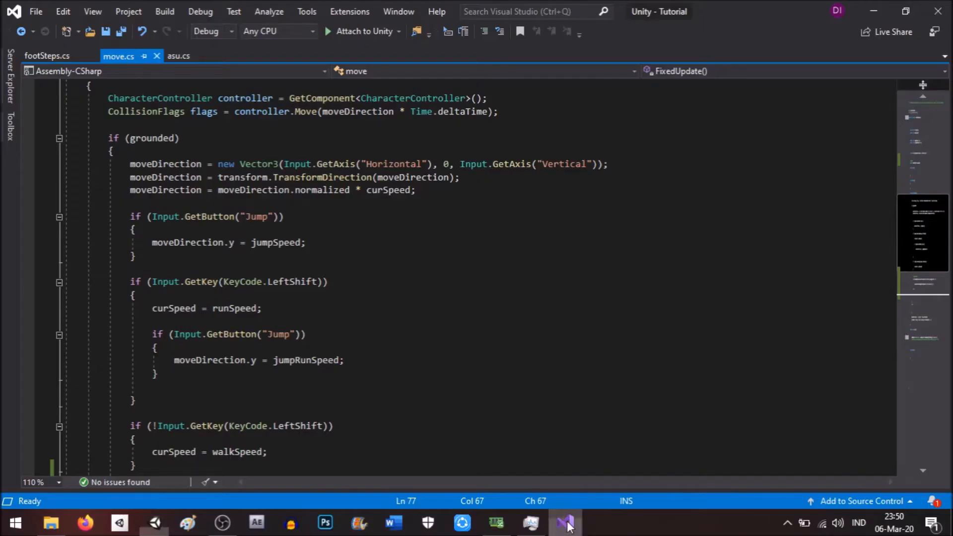
scroll(448, 306, "up", 12)
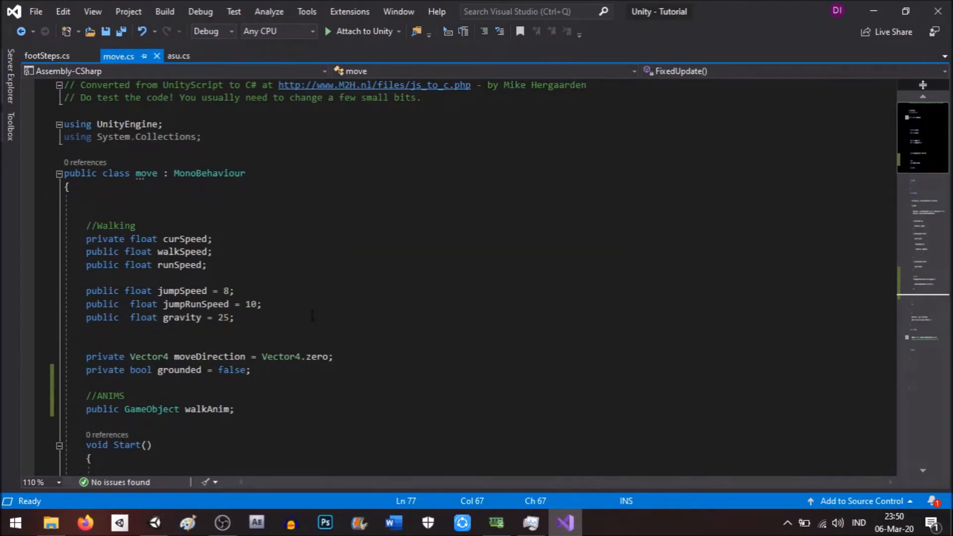
left_click(246, 400)
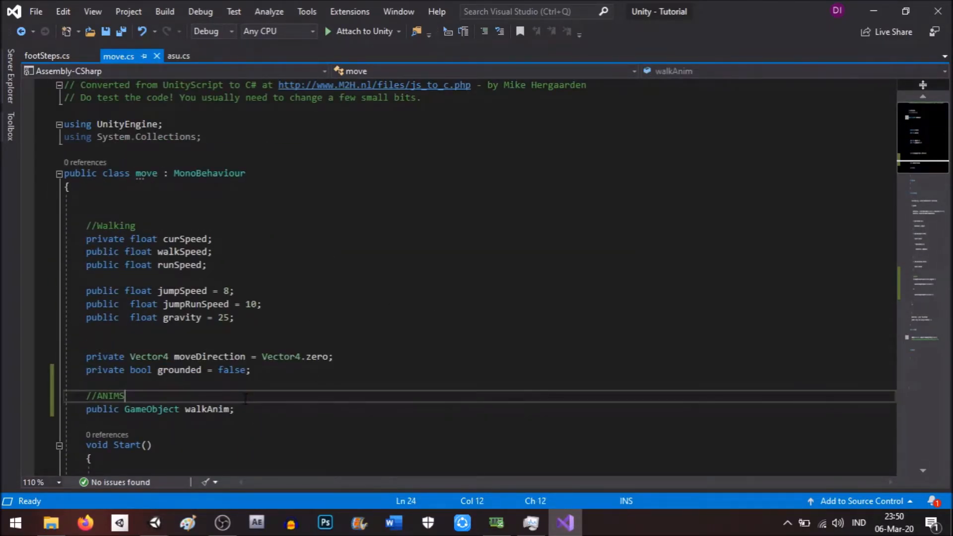
key("Return")
type("public ")
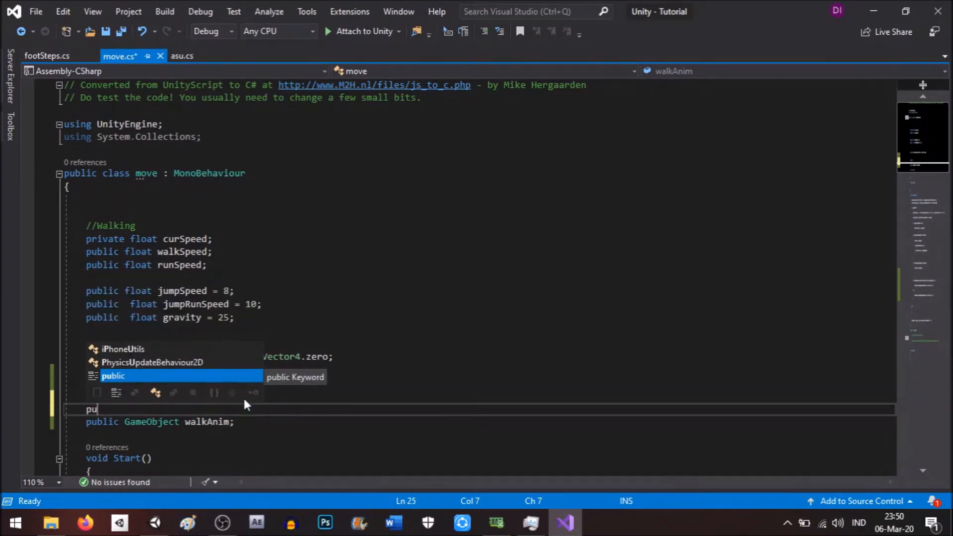
type("Gamwe")
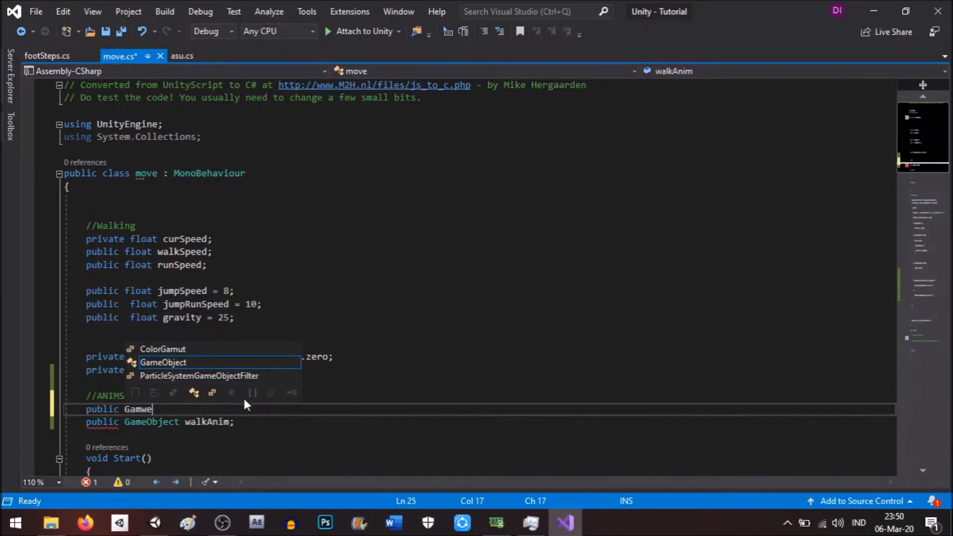
type(" walk")
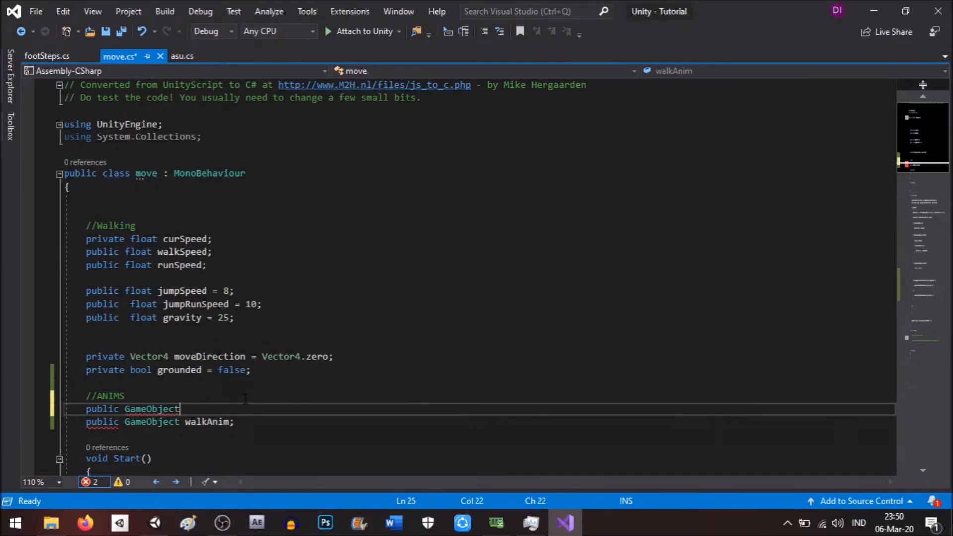
type("{P")
key("BackSpace")
key("BackSpace")
key("BackSpace")
key("BackSpace")
type("Pos;")
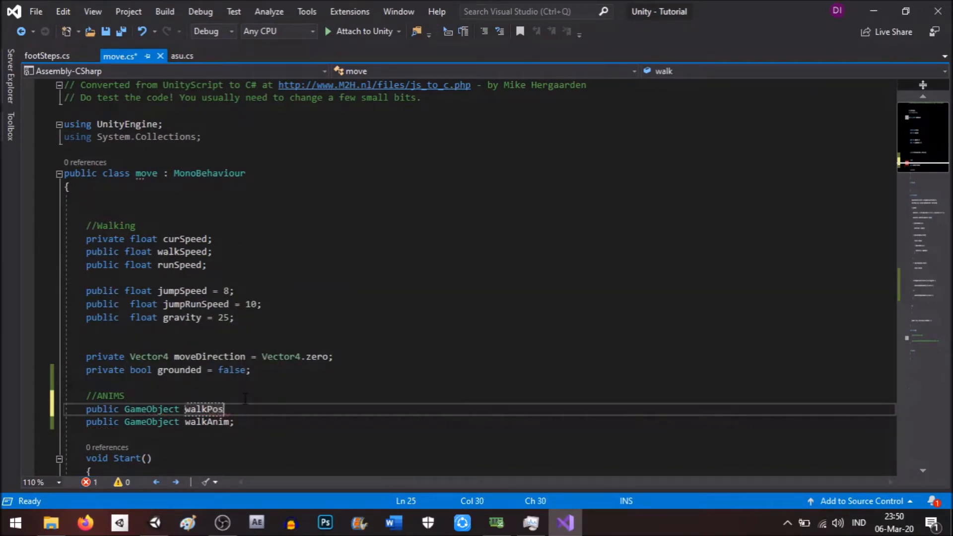
key("ctrl+s")
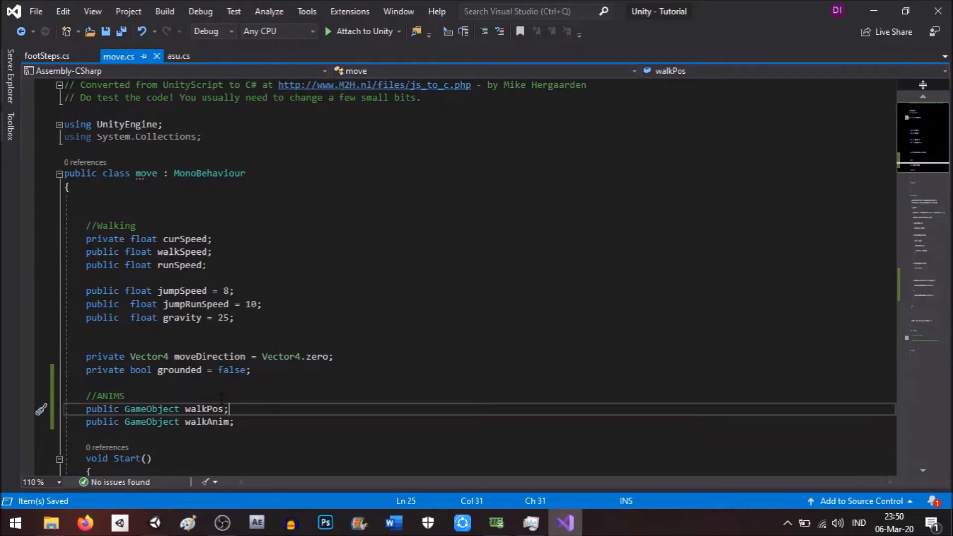
Close footSteps.cs and go to the end of the Walk CrossFade line in move.cs
scroll(219, 394, "down", 15)
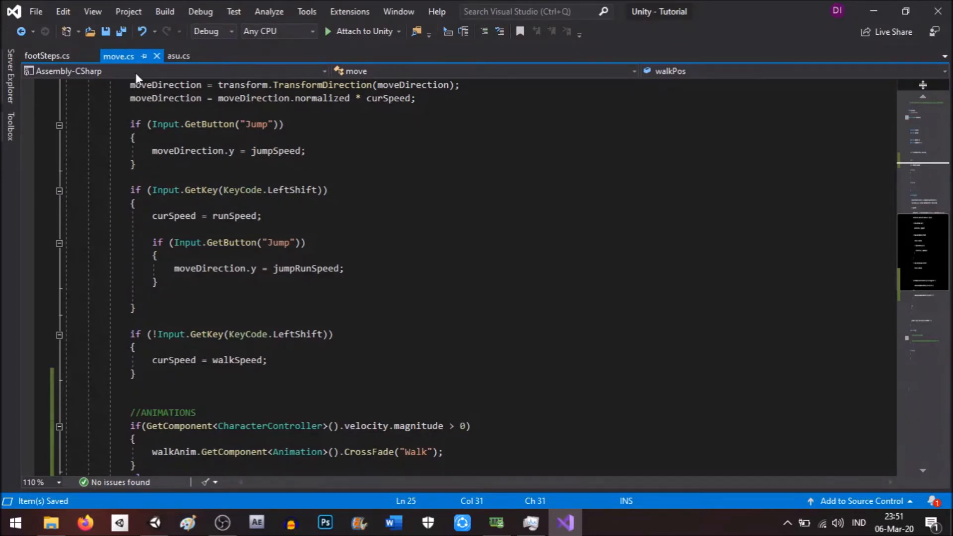
left_click(92, 56)
scroll(262, 304, "down", 5)
left_click(451, 243)
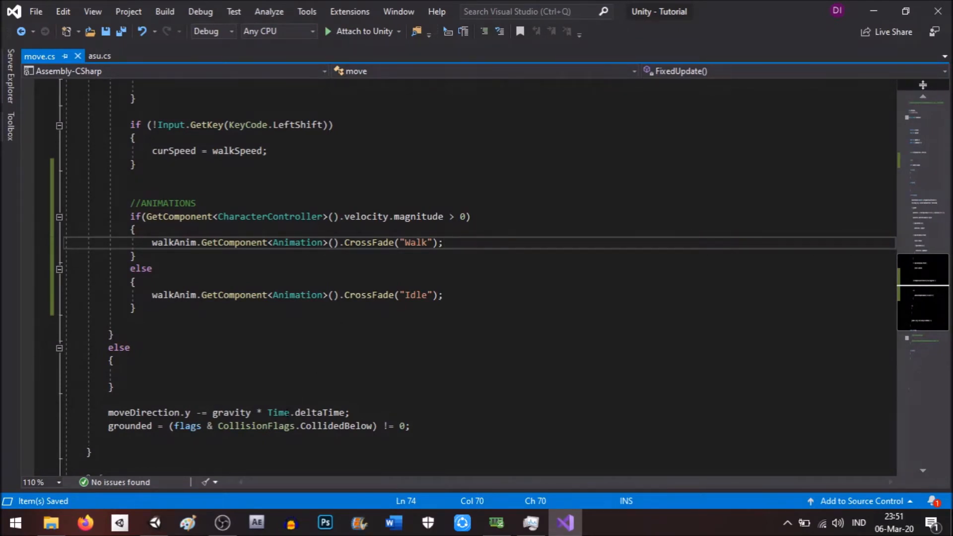
left_click(222, 522)
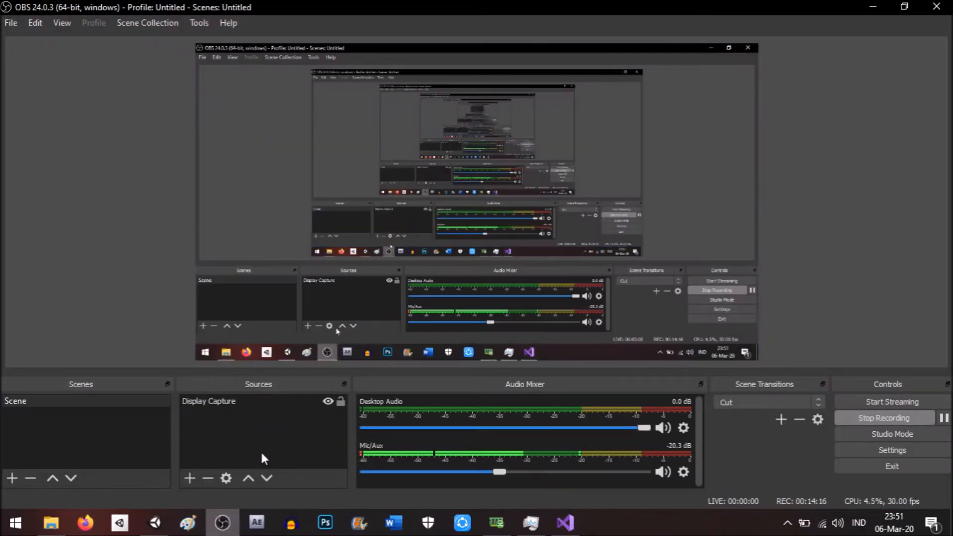
left_click(165, 524)
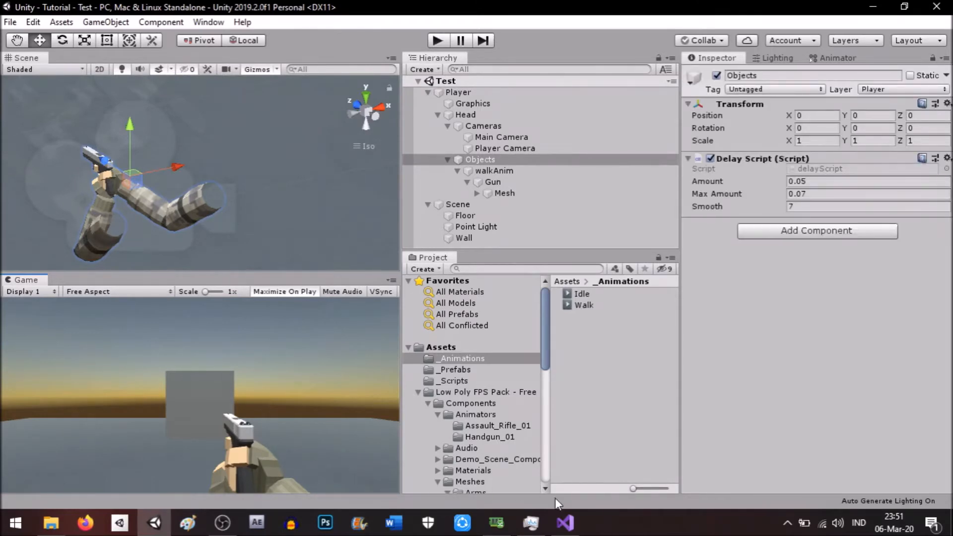
left_click(565, 523)
left_click(332, 397)
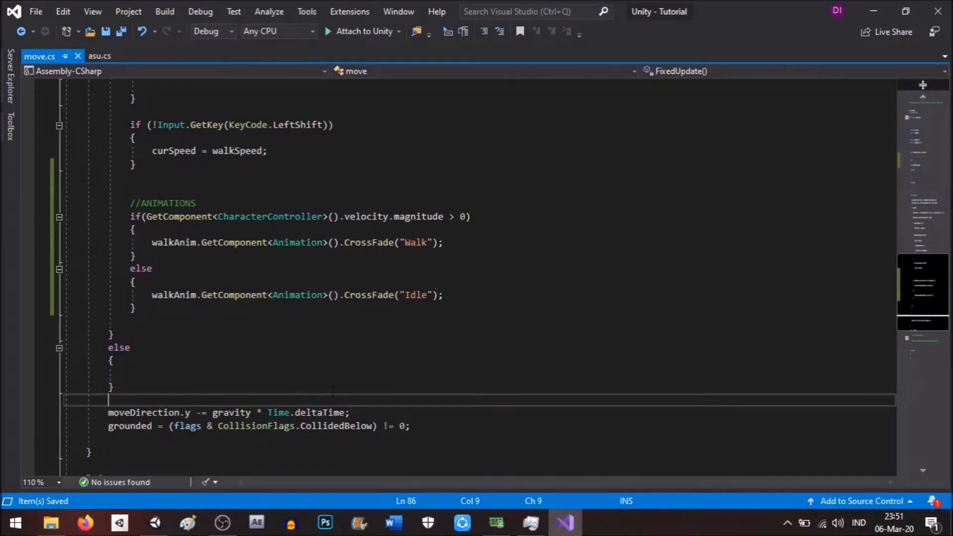
Start a walkPos.transform = assignment on a new line below the Walk CrossFade call
left_click(462, 243)
key("Return")
type("walkP")
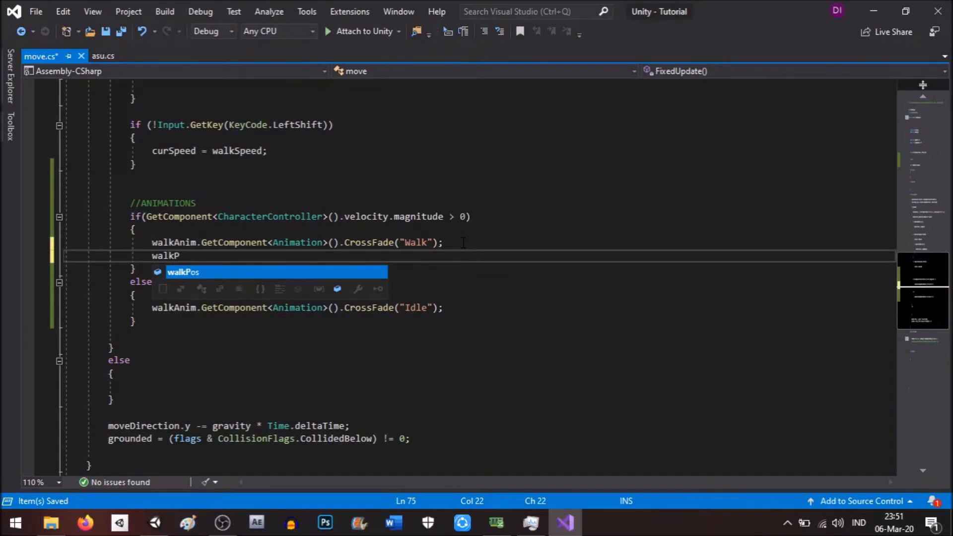
key("Tab")
type(".tra")
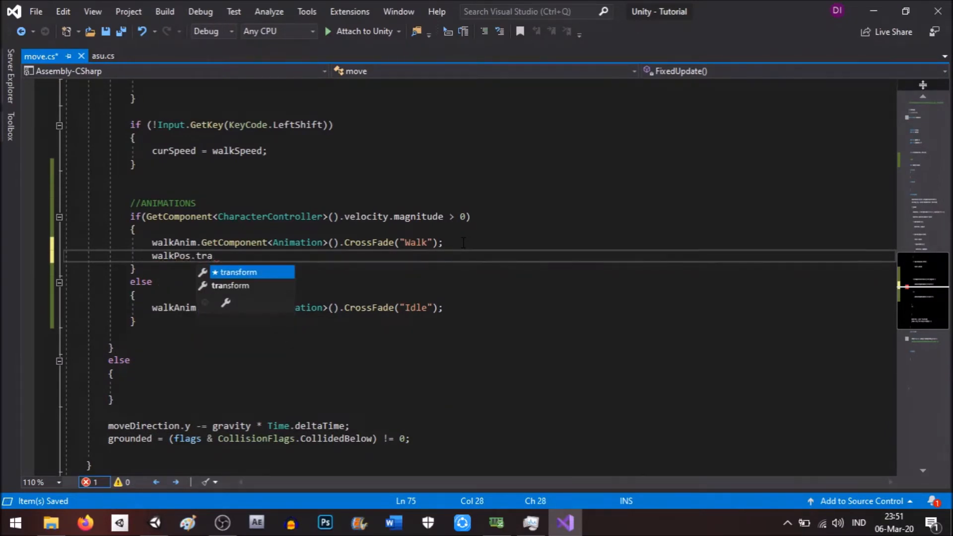
key("Tab")
type("= ")
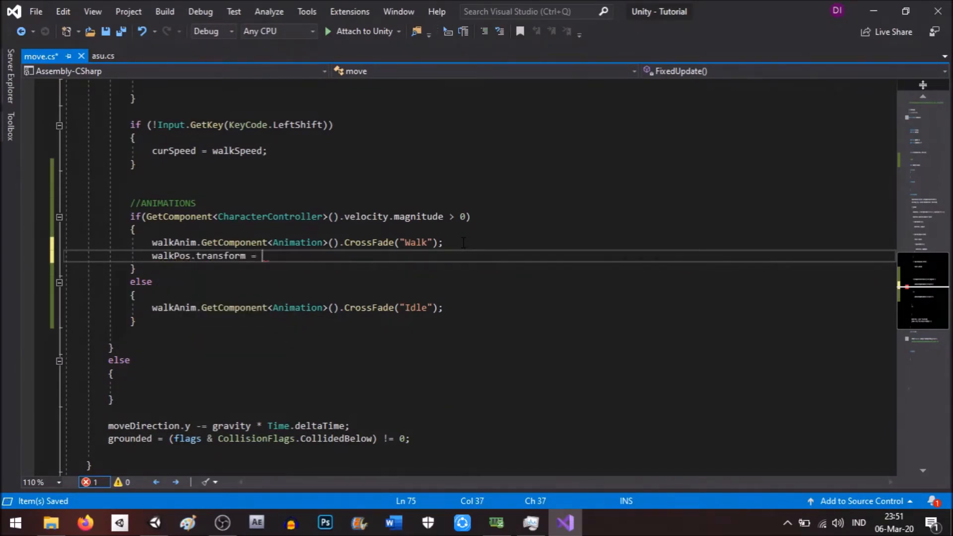
Complete the walkPos.transform assignment with an empty Vector3.Slerp(); call and save move.cs
type("Vec")
key("Down")
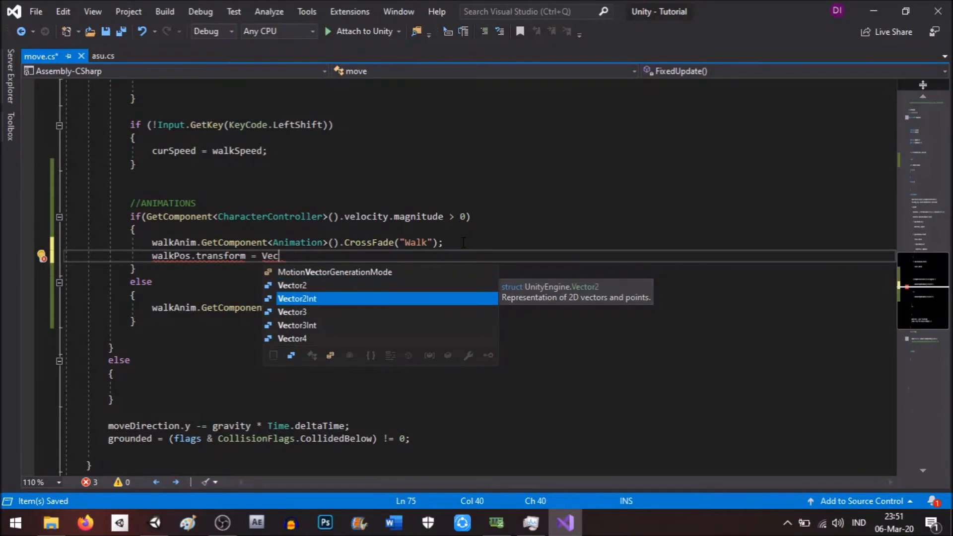
type(".s")
key("BackSpace")
type("sle")
key("Tab")
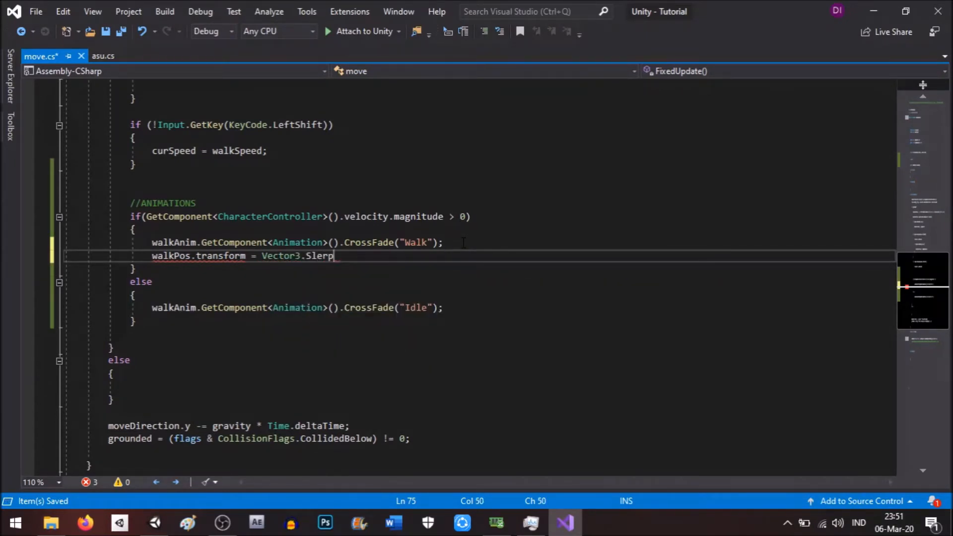
type("(")
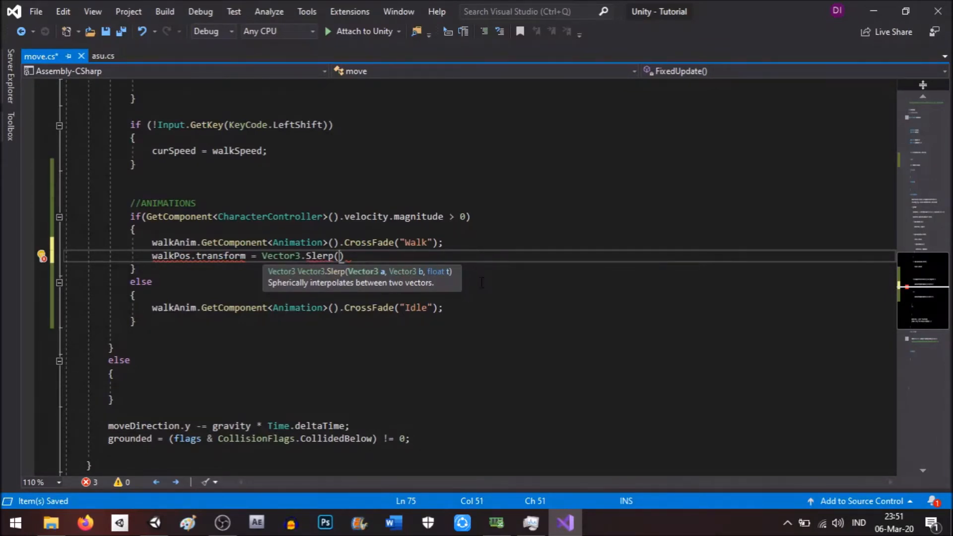
type(";")
left_click(399, 216)
left_click(344, 191)
key("ctrl+s")
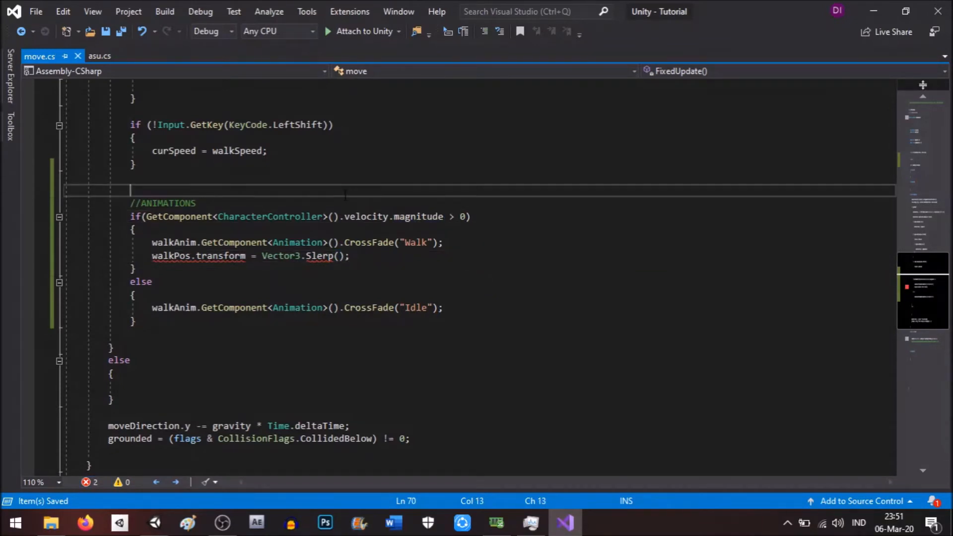
Declare public Vector3 normPos; below the walkPos GameObject declaration, leaving an empty line before walkAnim
scroll(344, 194, "up", 18)
left_click(258, 302)
key("Return")
key("Return")
key("Up")
type("public Vector3")
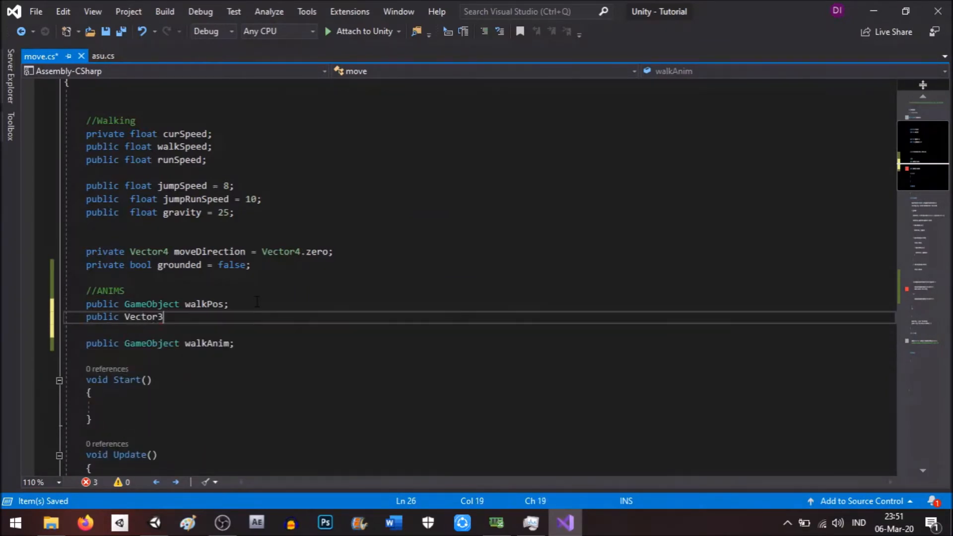
type(" norm")
key("BackSpace")
type("Pos;")
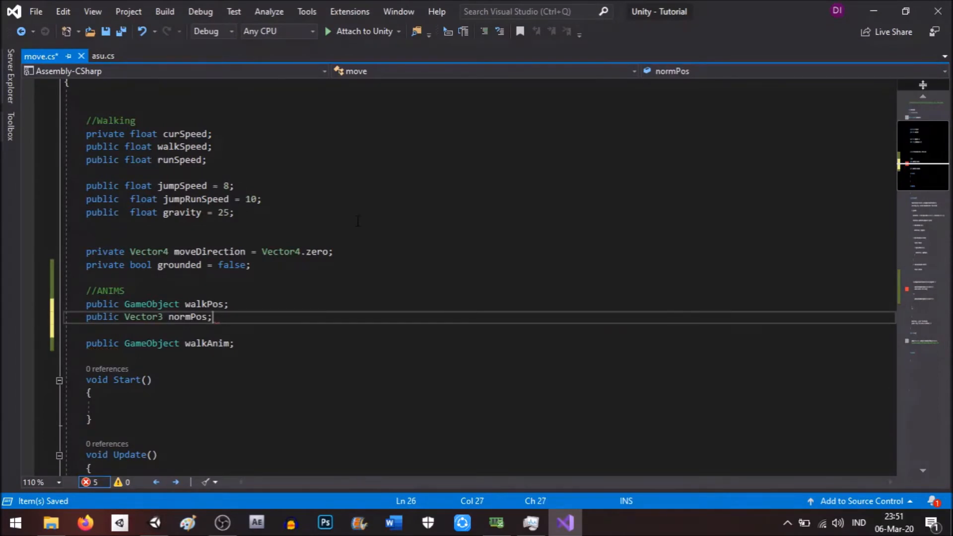
Declare public Vector3 walkPos; below the normPos variable and save the script
key("Return")
type("p")
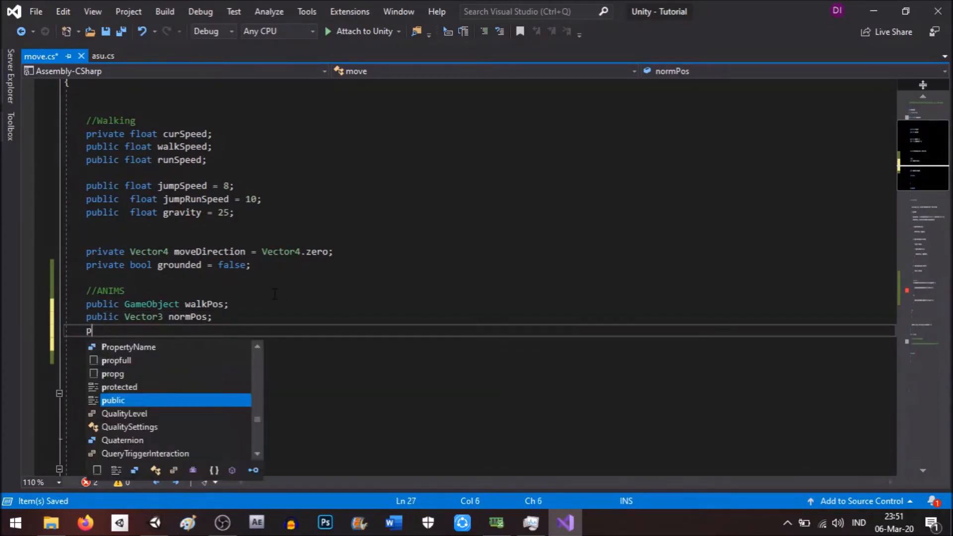
type("ublic Vector3")
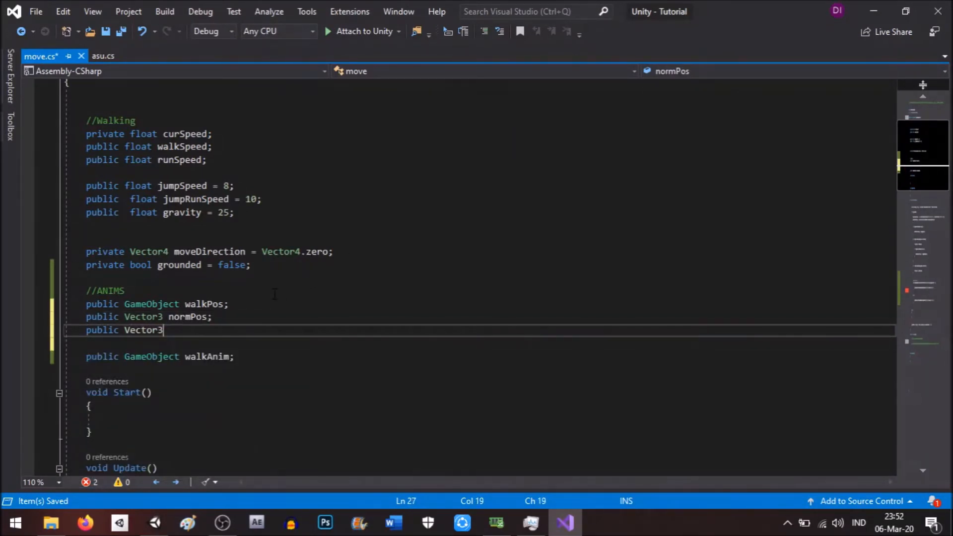
type(" walkPos;")
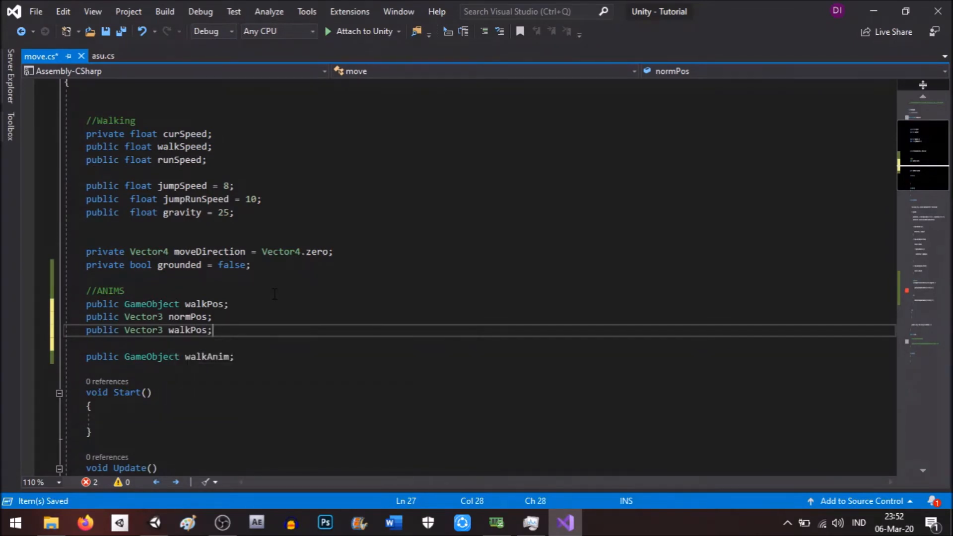
key("ctrl+s")
Enter normPos, walkPos and speed as the arguments of the Vector3.Slerp call in the walking branch
scroll(274, 296, "down", 3)
scroll(274, 296, "down", 20)
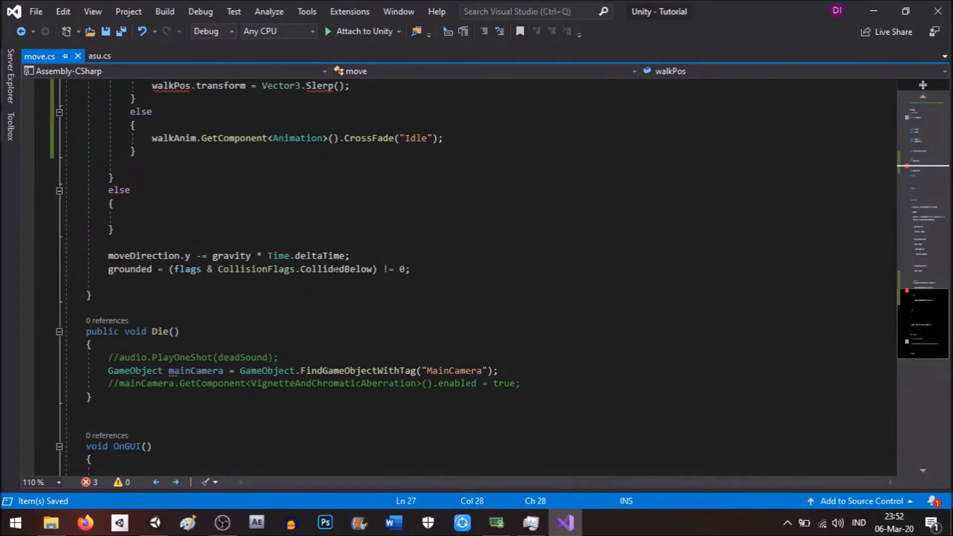
left_click(340, 86)
type("normPos")
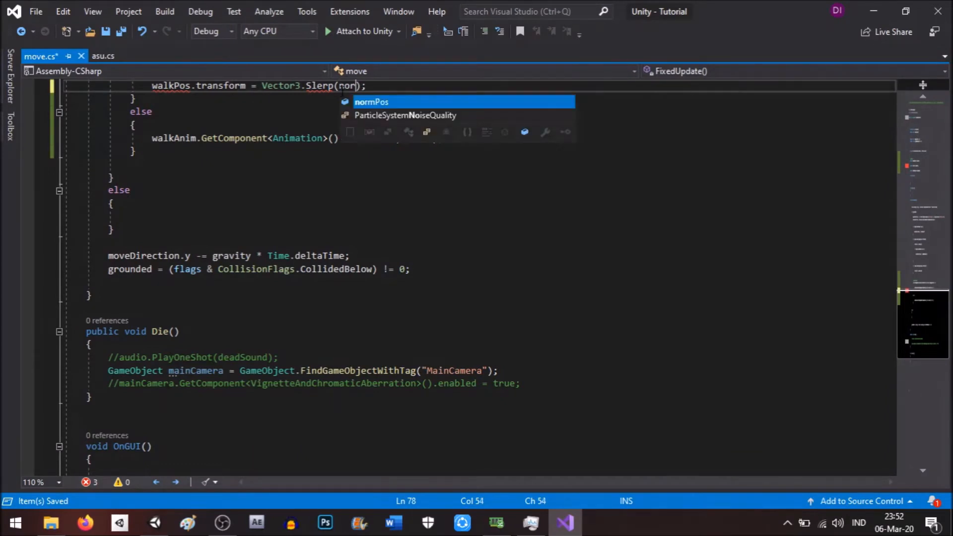
type(", walkPos")
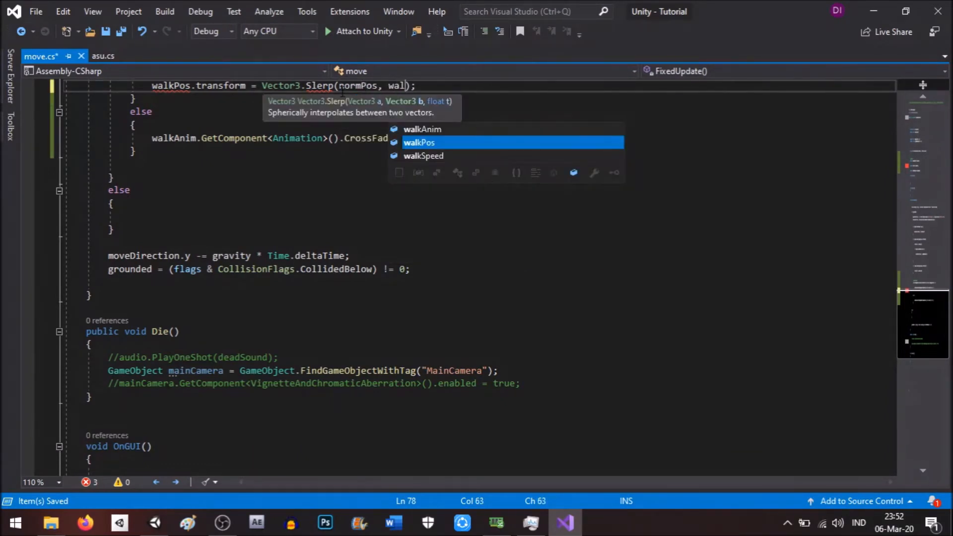
type("m")
key("BackSpace")
type(", speed")
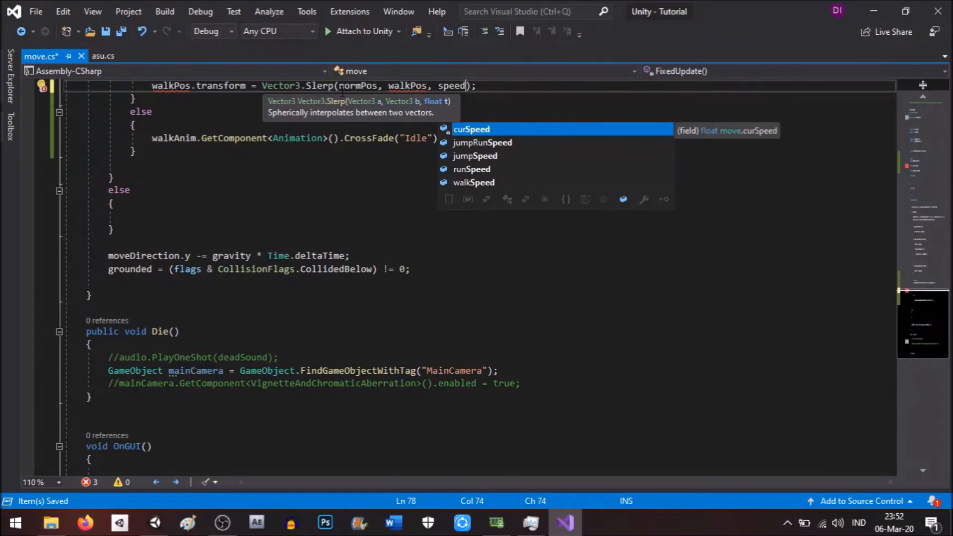
Replace the third Slerp argument with aSpeed and copy that name
left_click(424, 170)
scroll(444, 143, "up", 5)
double_click(452, 295)
type("moc")
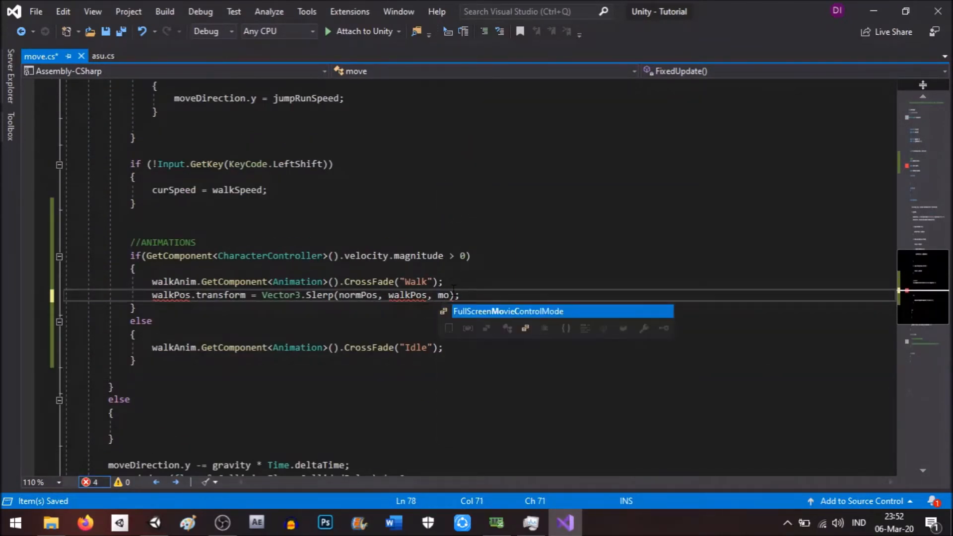
key("BackSpace")
key("BackSpace")
key("BackSpace")
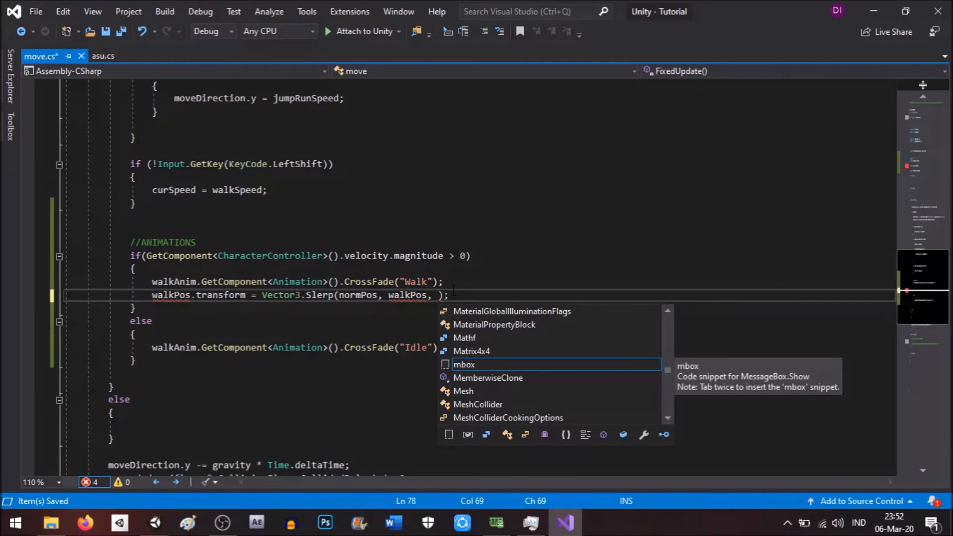
type("aSpeed")
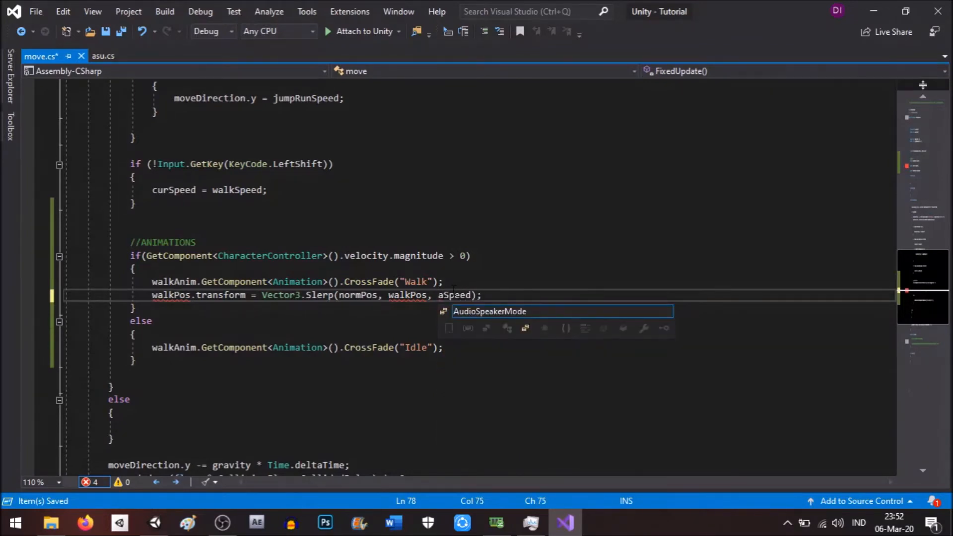
double_click(454, 292)
key("ctrl+c")
Declare private Vector3 curPos; below the walkPos GameObject declaration and save move.cs
scroll(258, 234, "up", 11)
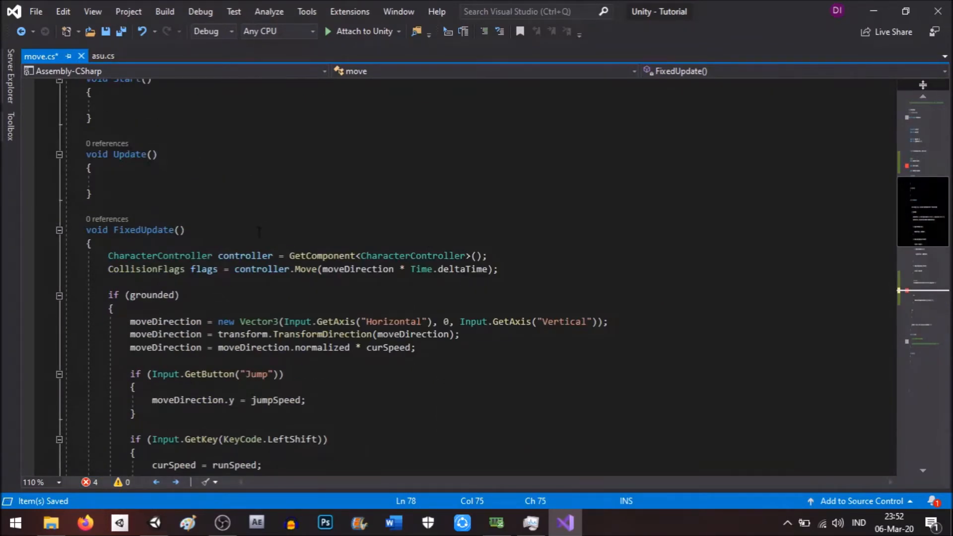
left_click(256, 230)
scroll(250, 241, "up", 8)
left_click(234, 318)
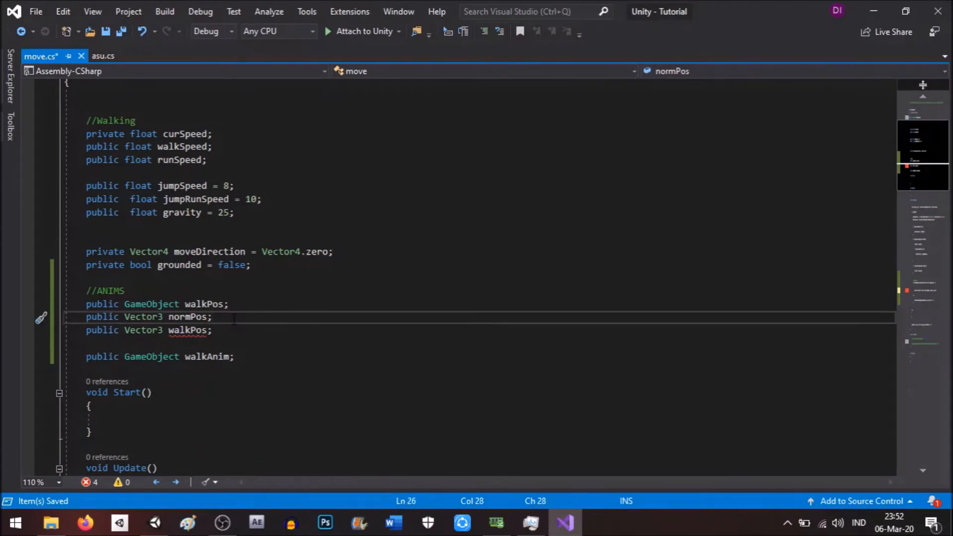
left_click(234, 305)
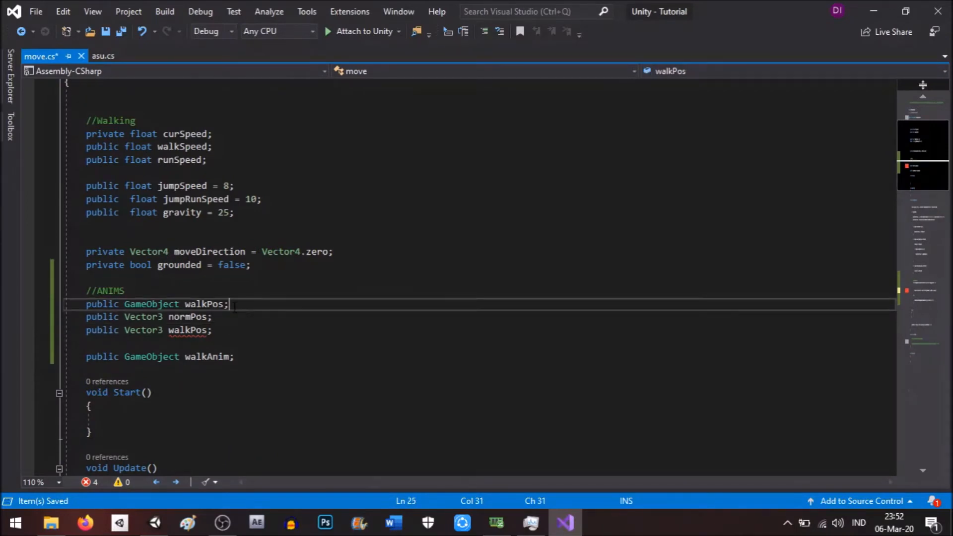
key("Return")
type("private Vector3")
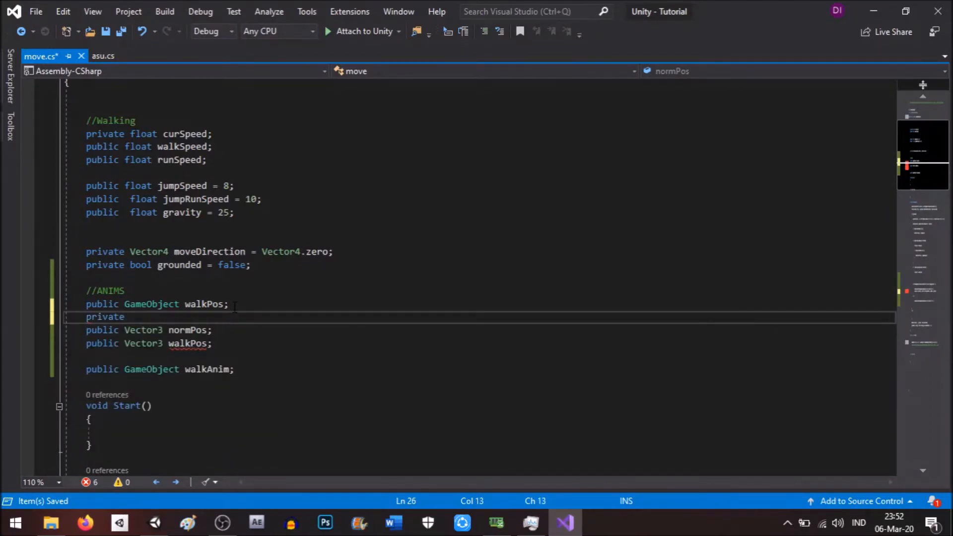
type(" curP")
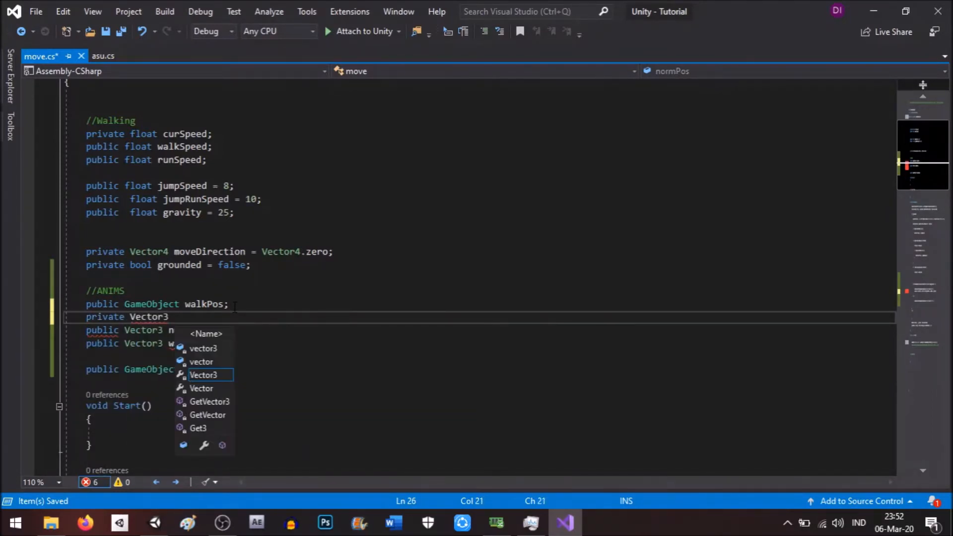
type("os;")
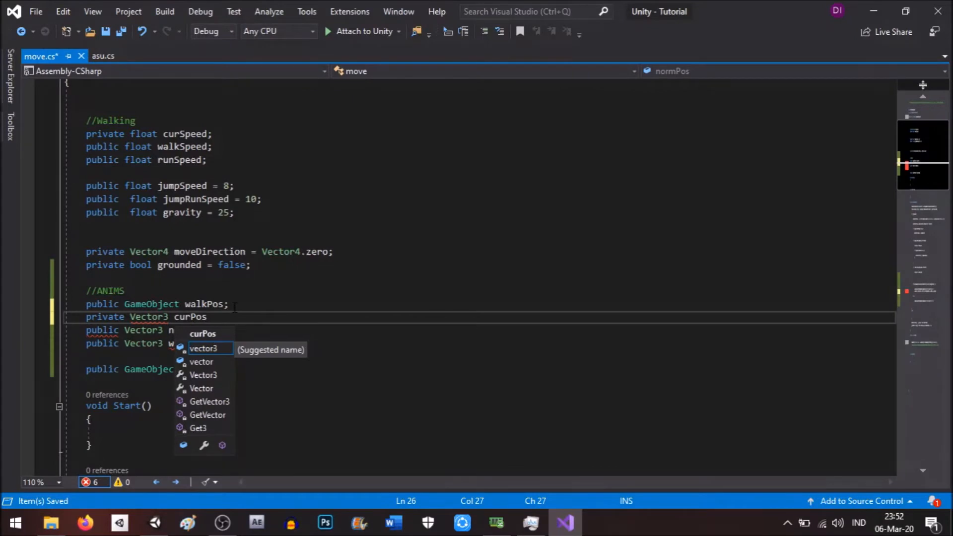
key("ctrl+s")
left_click(247, 340)
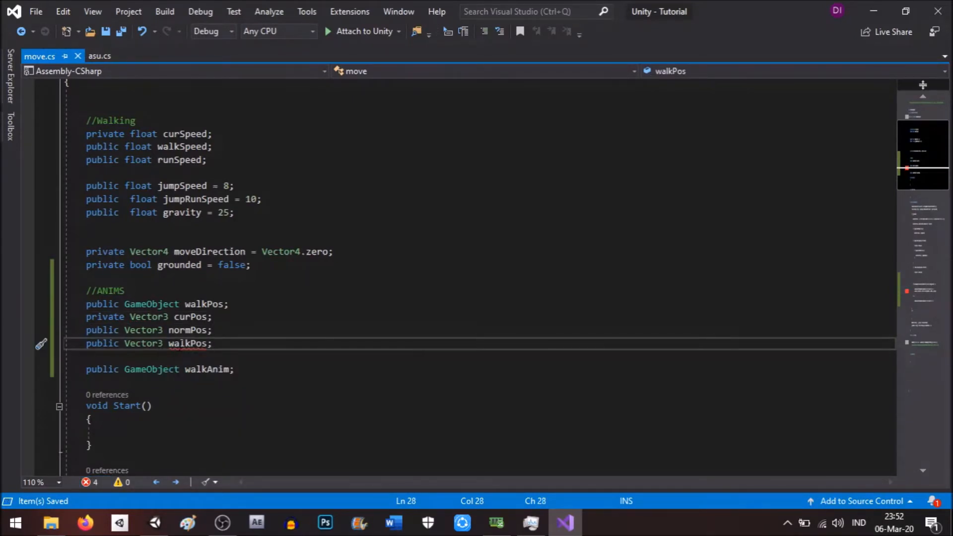
Rename the GameObject variable walkPos to walkObj in its declaration under //ANIMS
mouse_move(181, 343)
scroll(221, 345, "up", 3)
scroll(220, 363, "down", 3)
left_click(179, 330)
left_click(209, 304)
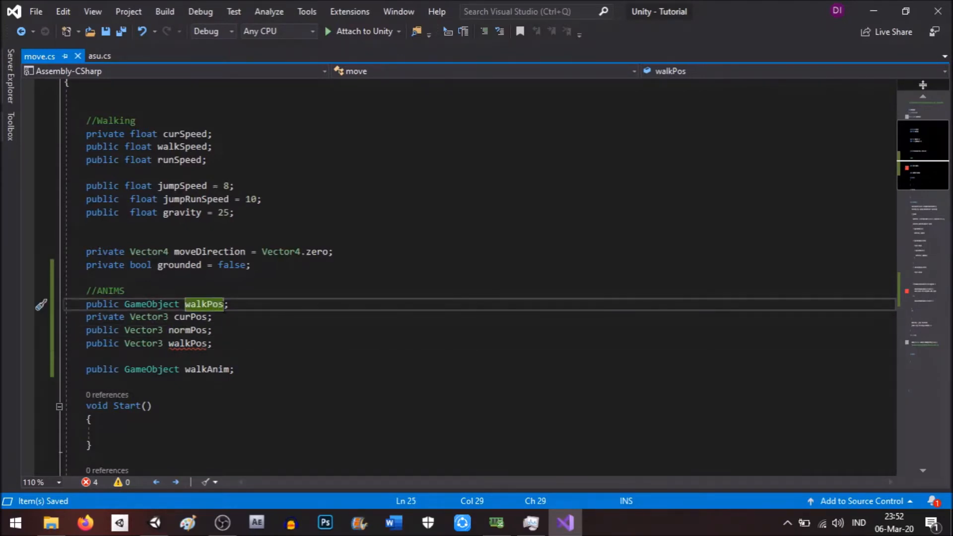
type("Obj")
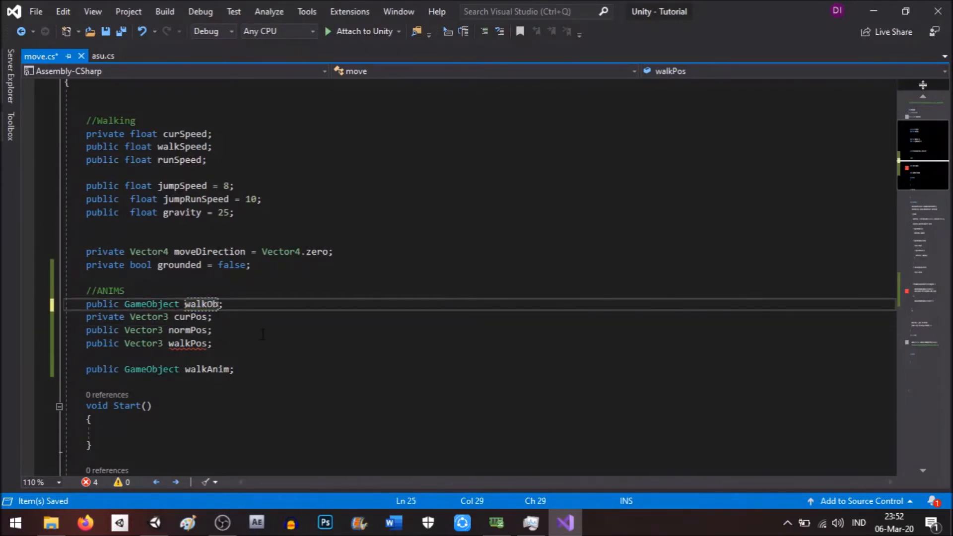
Declare public float aSpeed; below the walkPos Vector3 variable and save the script
left_click(266, 342)
key("Return")
type("aSpeed")
key("ctrl+z")
type("public float")
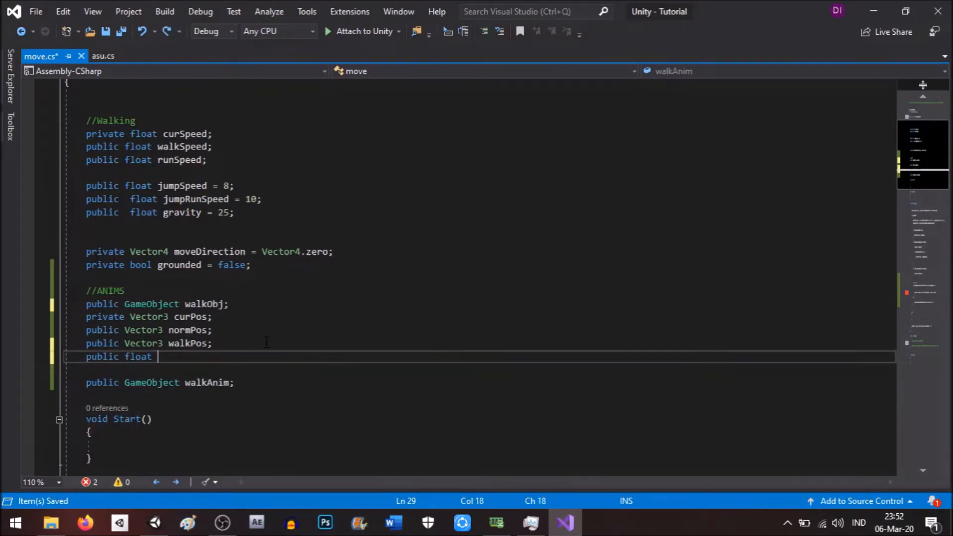
type("aSpeed")
type(";")
key("ctrl+s")
Change walkPos.transform to walkObj.transform in the Slerp assignment of the walking branch and save
scroll(266, 342, "down", 15)
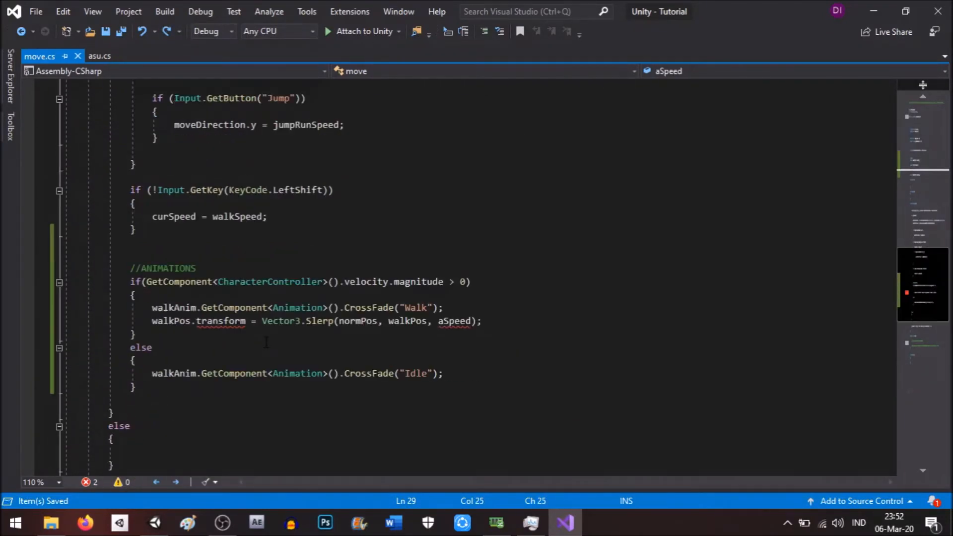
left_click(181, 323)
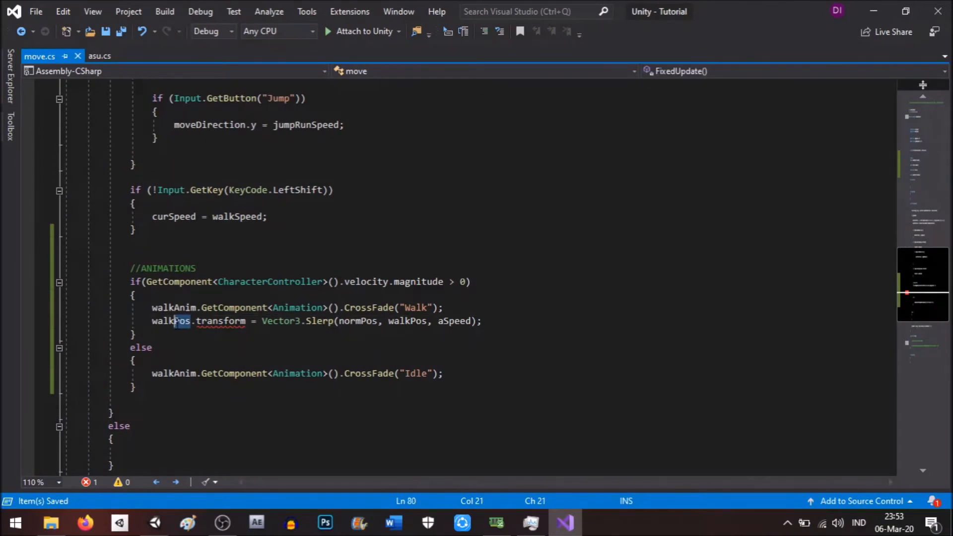
type("Obj")
key("ctrl+s")
left_click(130, 243)
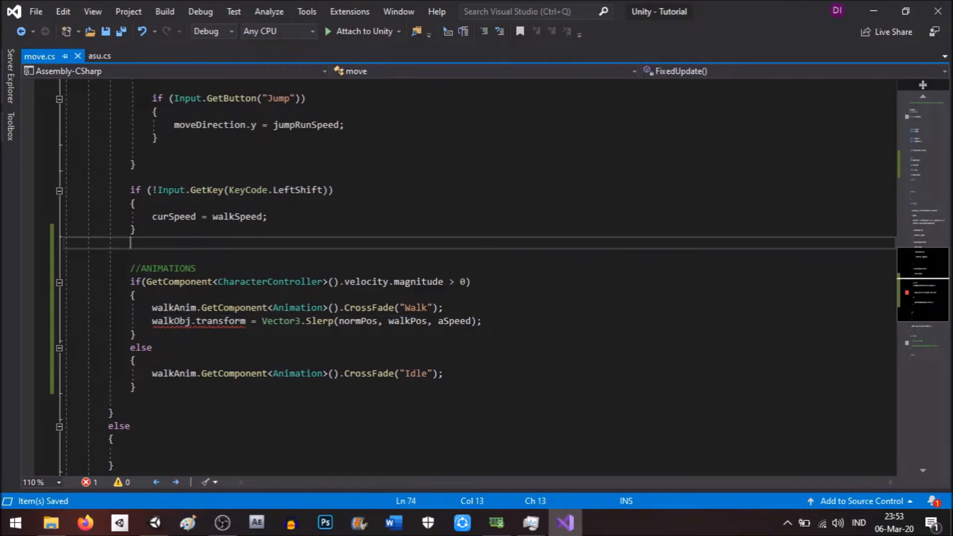
Extend the Slerp assignment's target to walkObj.transform.position and save move.cs
mouse_move(245, 322)
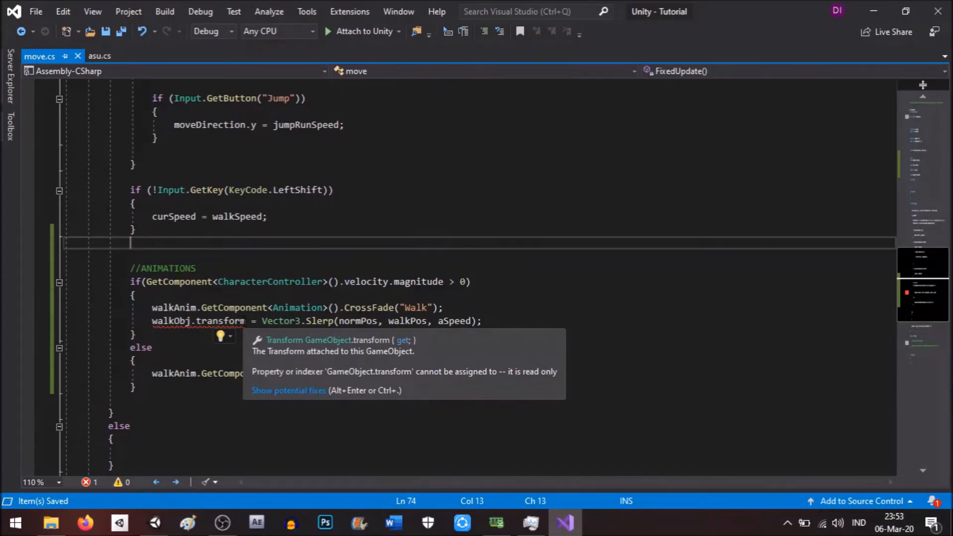
left_click(242, 322)
type(".por")
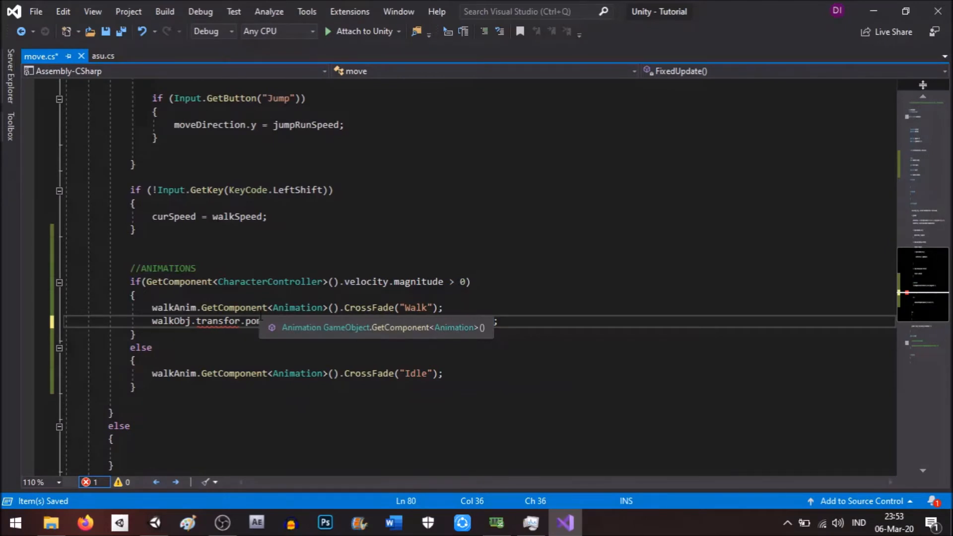
key("BackSpace")
key("BackSpace")
key("BackSpace")
type("m.position")
key("Up")
key("Up")
key("Up")
key("Up")
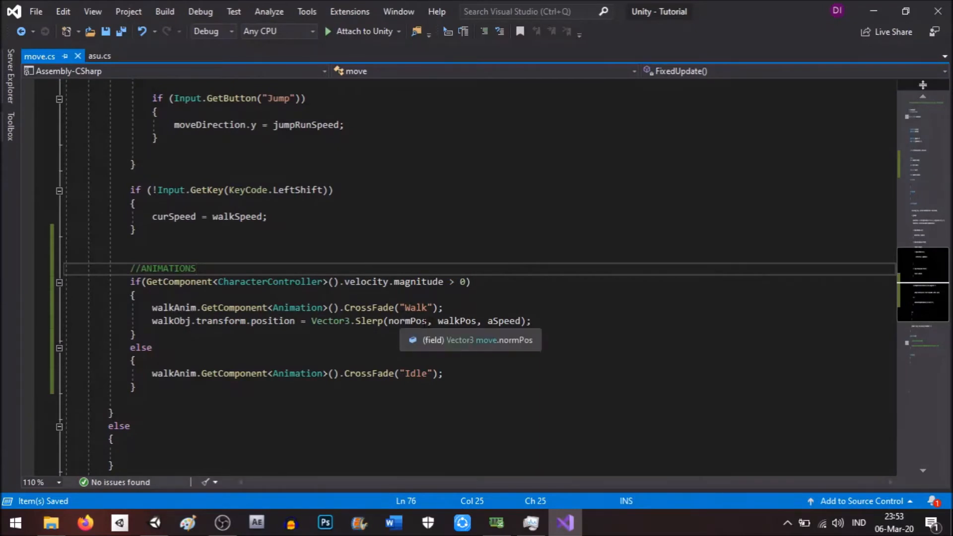
Replace the first Slerp argument, normPos, with a copy of walkObj.transform.position and save
double_click(416, 321)
type("curPos")
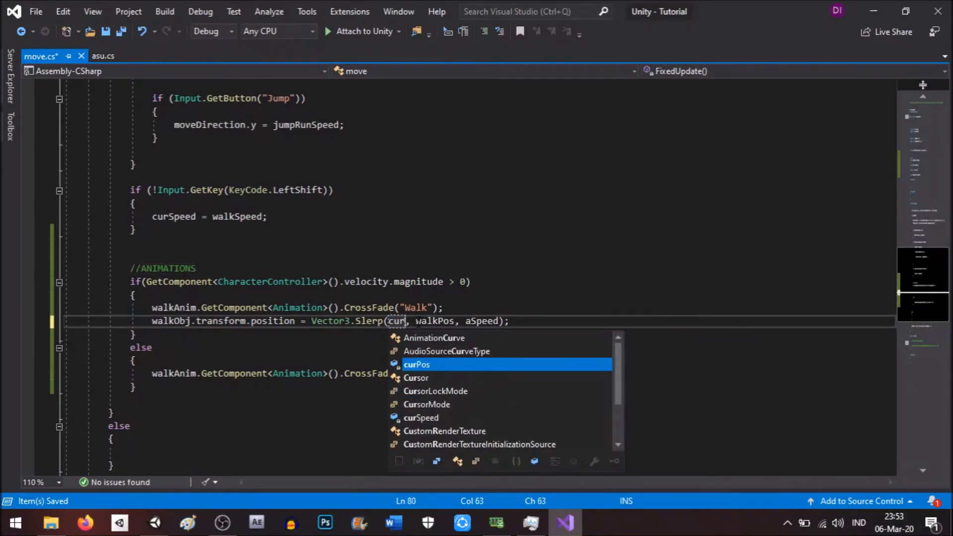
key("End")
key("Home")
left_click(295, 322, "shift")
key("ctrl+c")
double_click(399, 322)
key("ctrl+v")
key("ctrl+s")
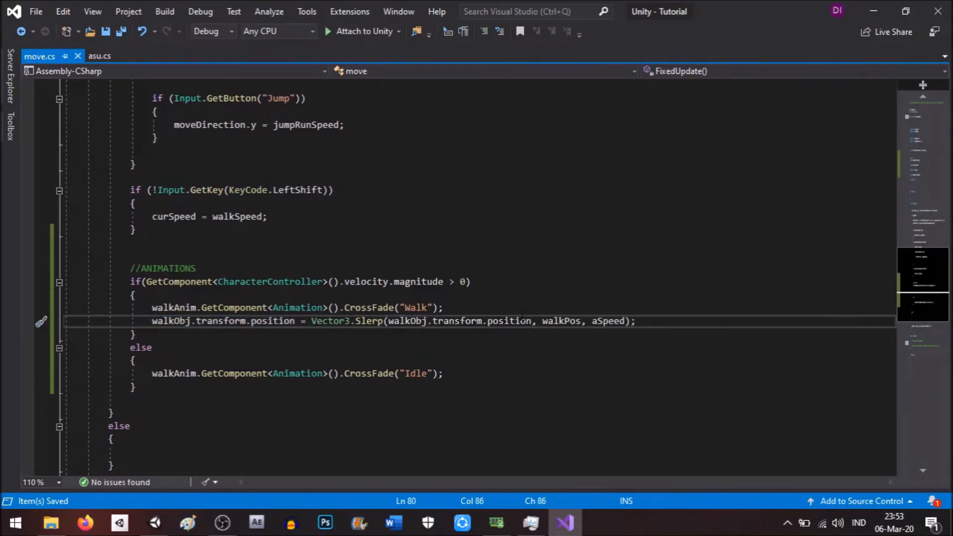
Replace the second Slerp argument, walkPos, with curPos and save the script
double_click(561, 321)
type("curPos")
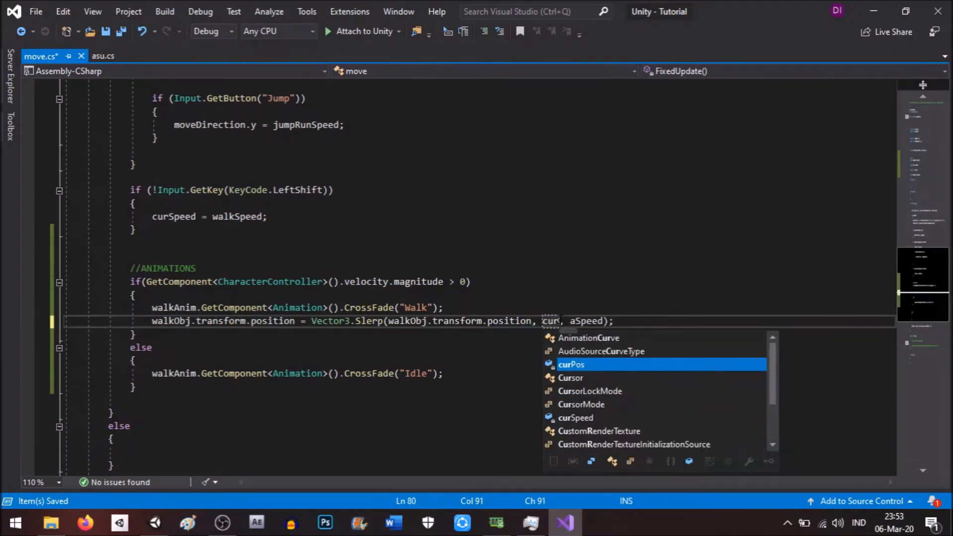
key("End")
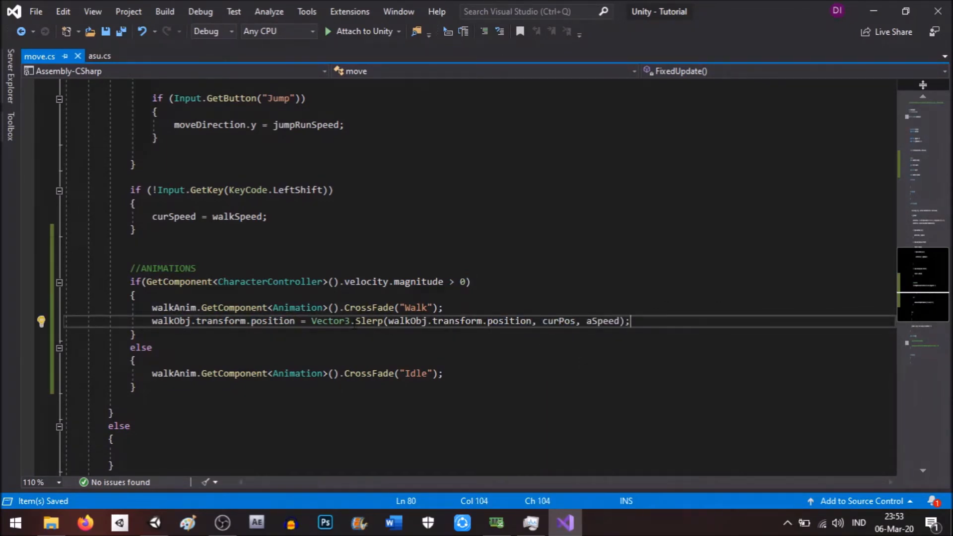
Move the walkObj Slerp line out of the walking branch to FixedUpdate, above if (grounded), set off by empty lines, and save
key("shift+Home")
key("ctrl+x")
scroll(407, 318, "up", 10)
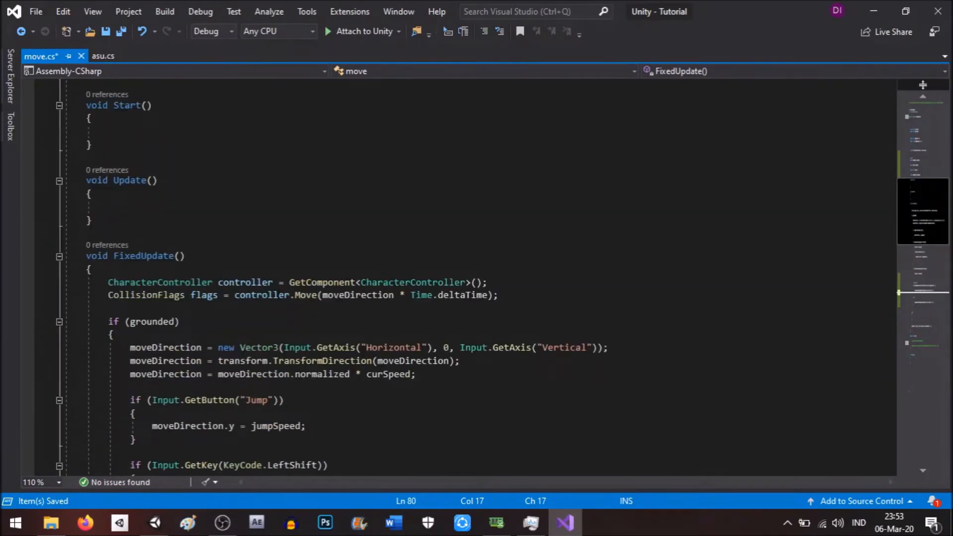
left_click(260, 295)
left_click(540, 295)
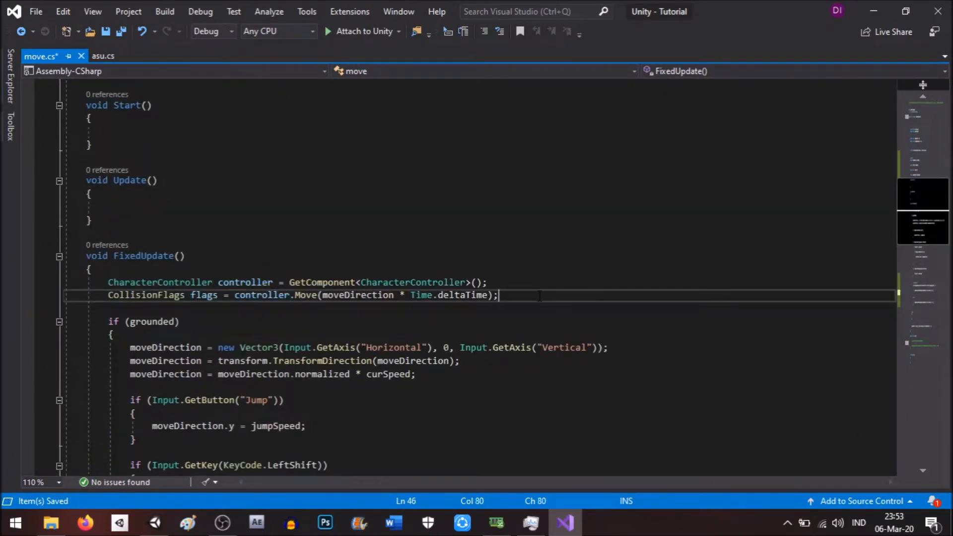
left_click(543, 332)
left_click(546, 308)
key("Return")
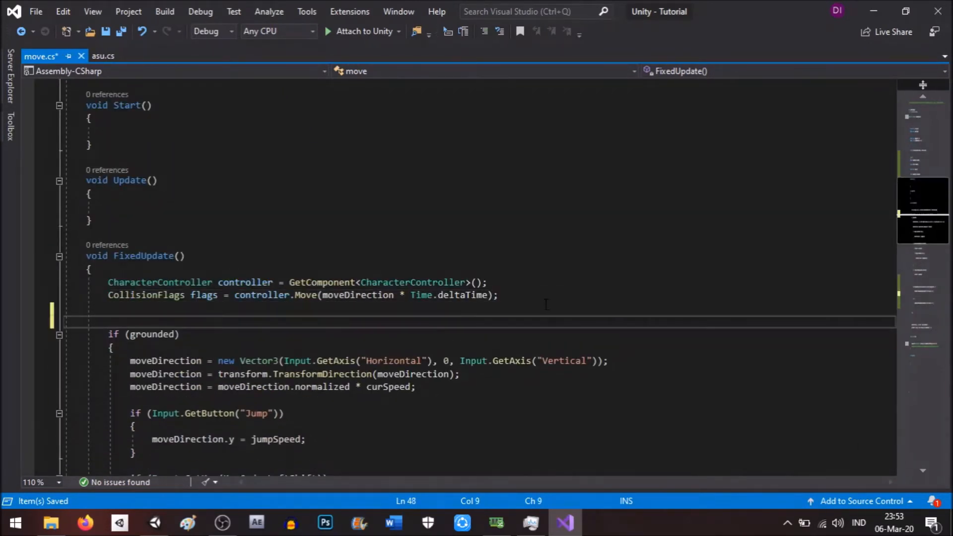
key("Return")
key("Up")
key("ctrl+v")
key("ctrl+s")
Add curPos = walkPos; below the Walk CrossFade call and save move.cs
scroll(546, 304, "up", 10)
scroll(196, 263, "down", 7)
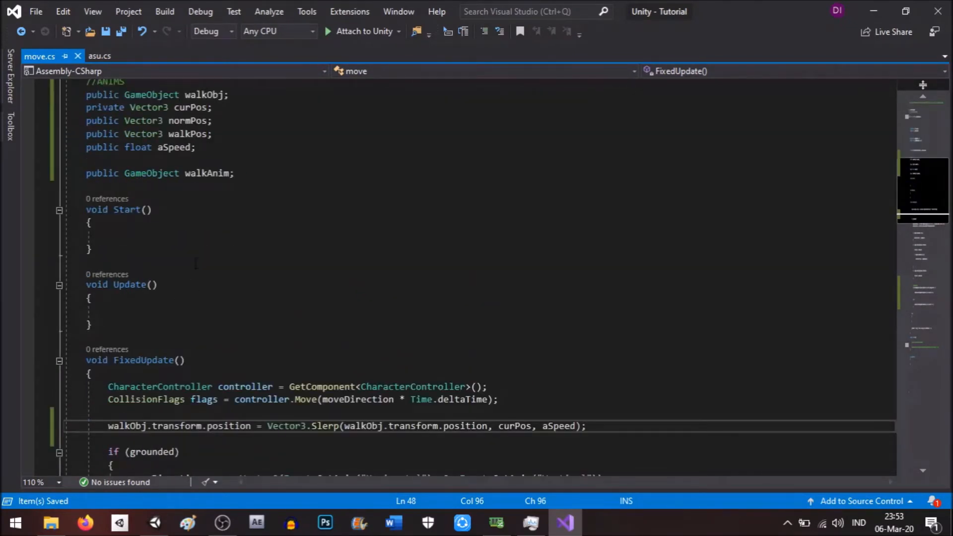
left_click(189, 106)
scroll(423, 313, "down", 15)
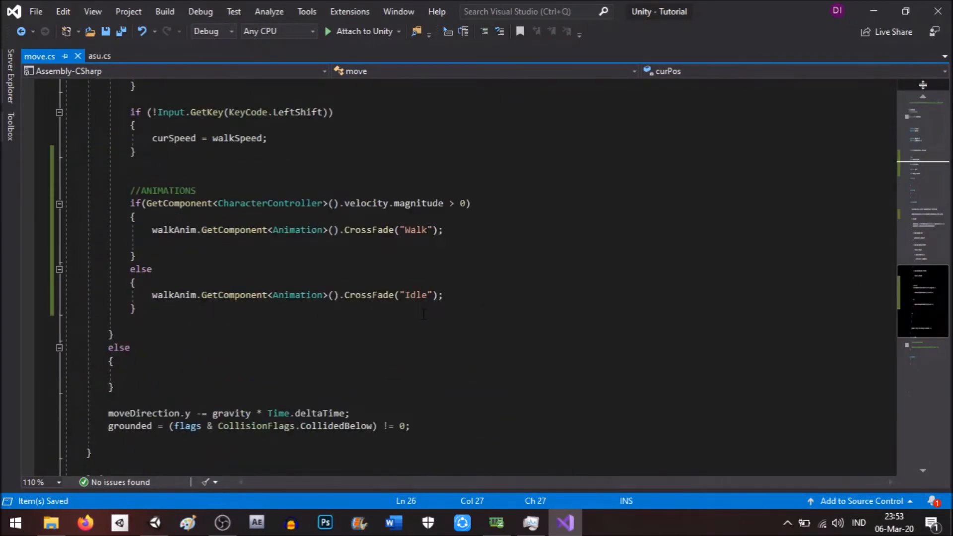
left_click(492, 229)
key("Return")
type("curPos = w3")
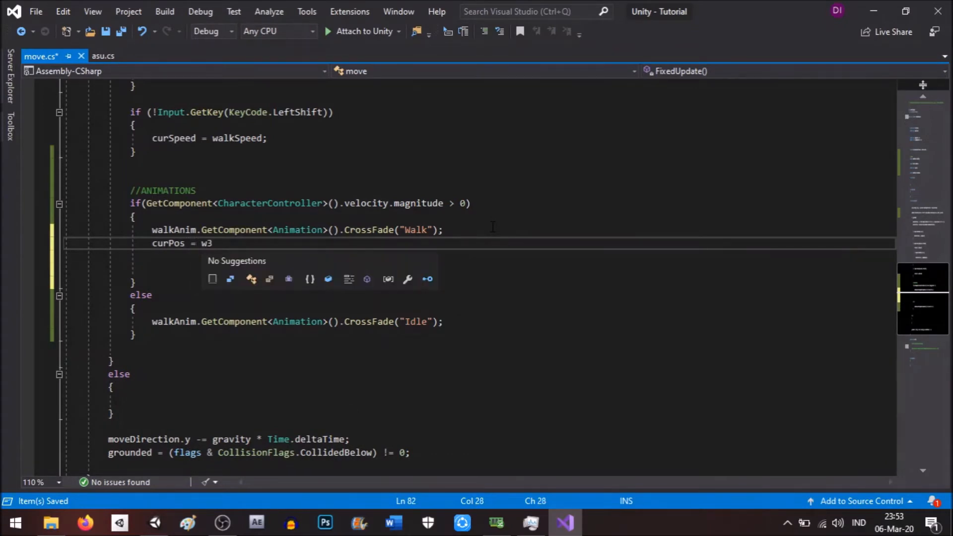
key("BackSpace")
type("alk")
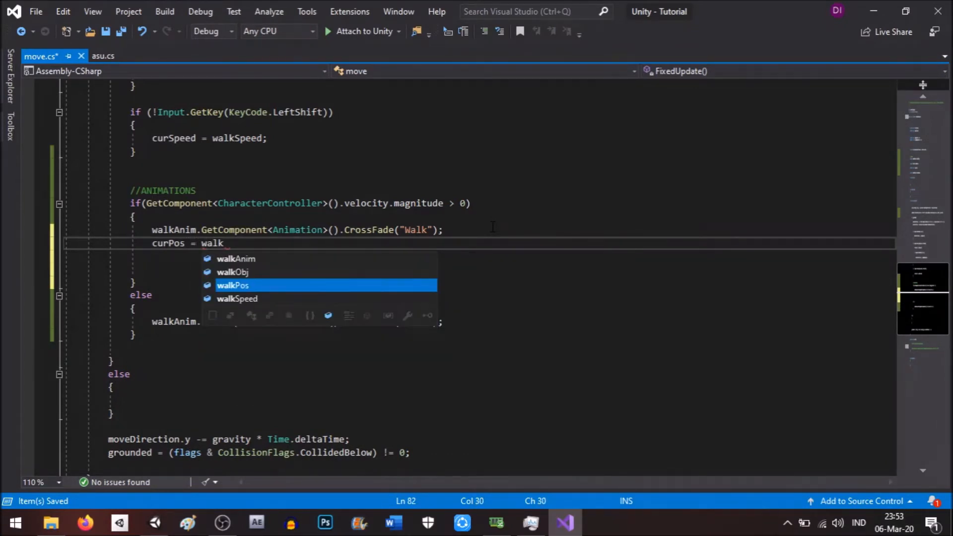
key("Tab")
type(";")
key("ctrl+s")
Add curPos = normPos; below the Idle CrossFade call in the else branch and save move.cs
left_click(456, 321)
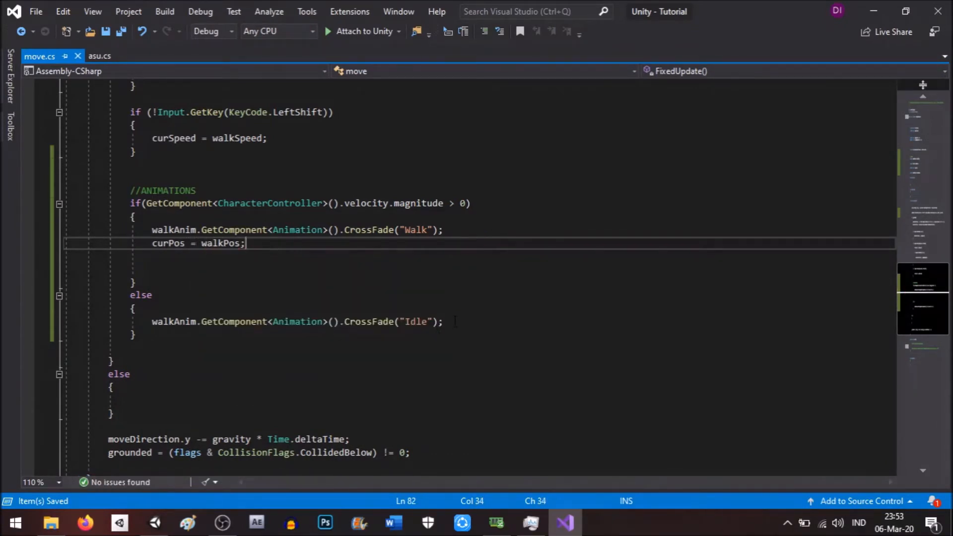
key("Return")
type("curPos ")
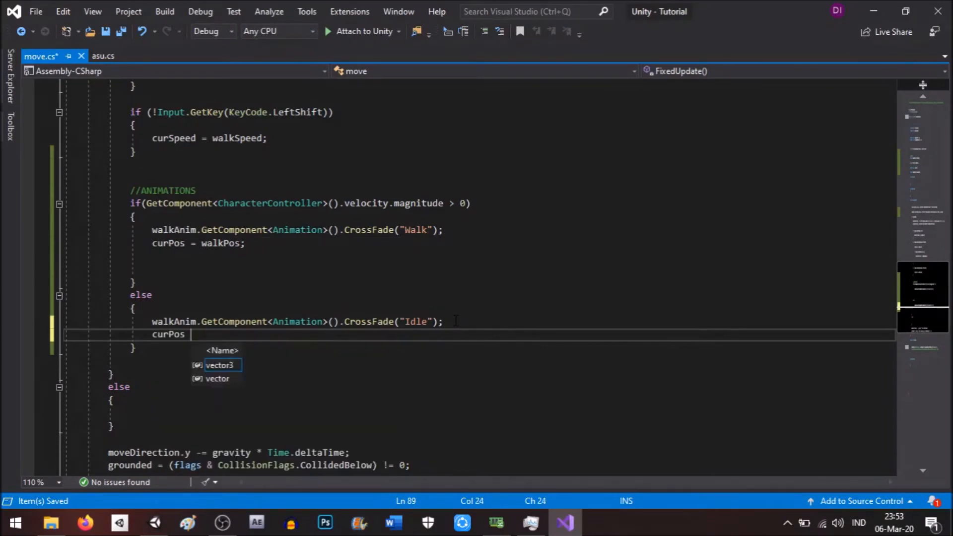
type("== no")
key("Tab")
type(";")
key("ctrl+s")
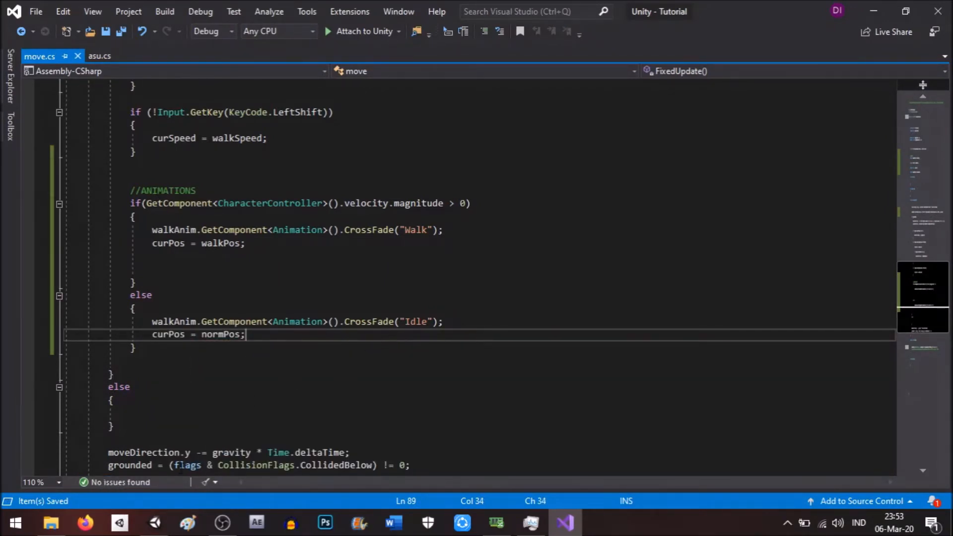
Switch to Unity, create an empty child of Objects named walkObj, and nest walkAnim inside it
left_click(155, 522)
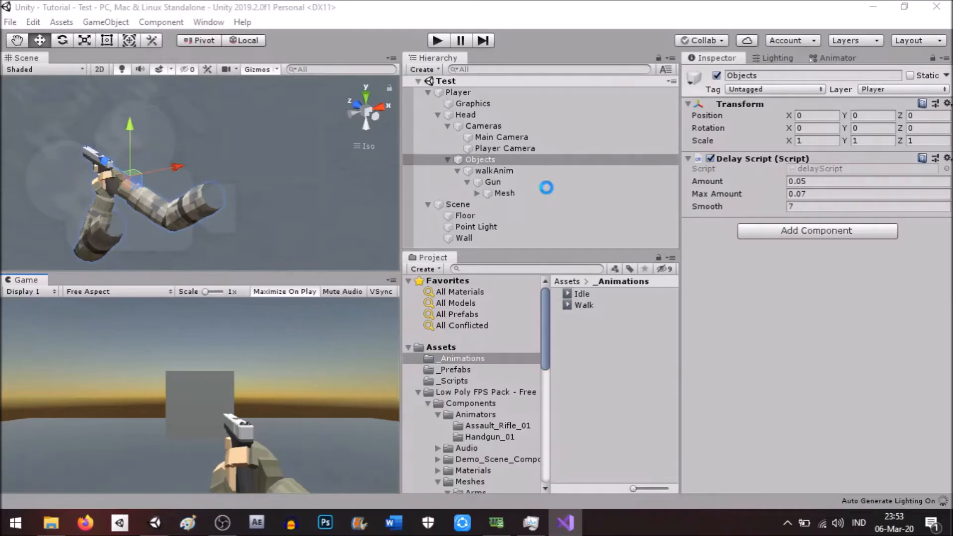
left_click(475, 94)
left_click(510, 171)
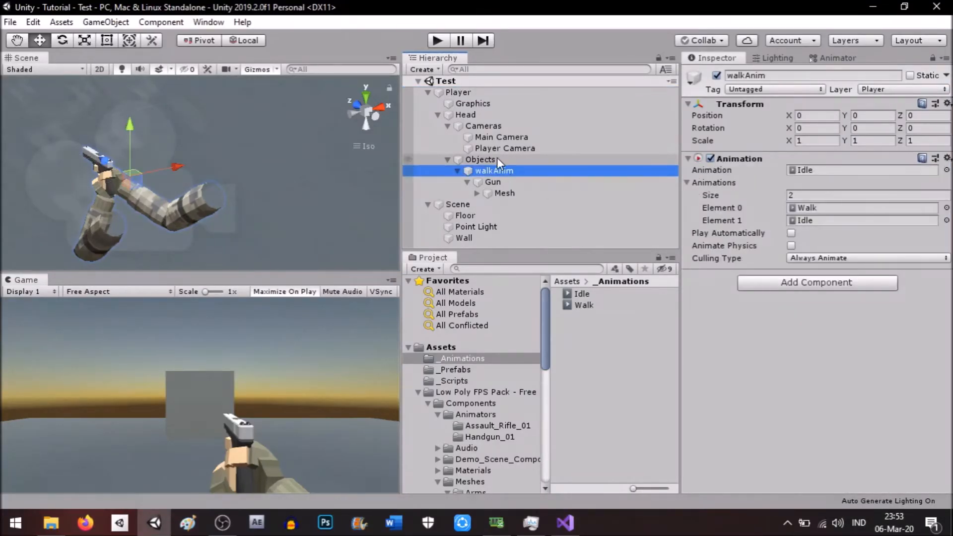
left_click(496, 159)
key("alt+shift+n")
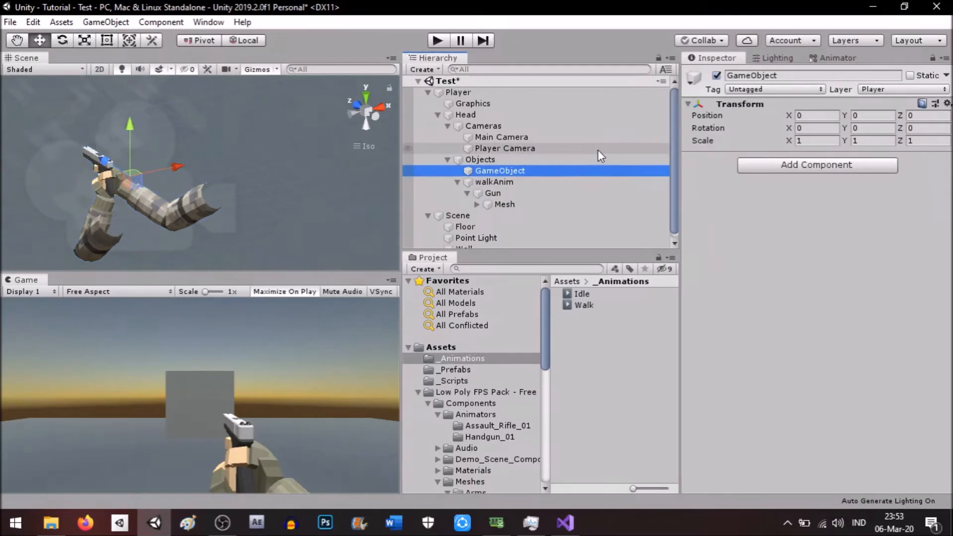
left_click(791, 79)
type("walkObj")
key("Return")
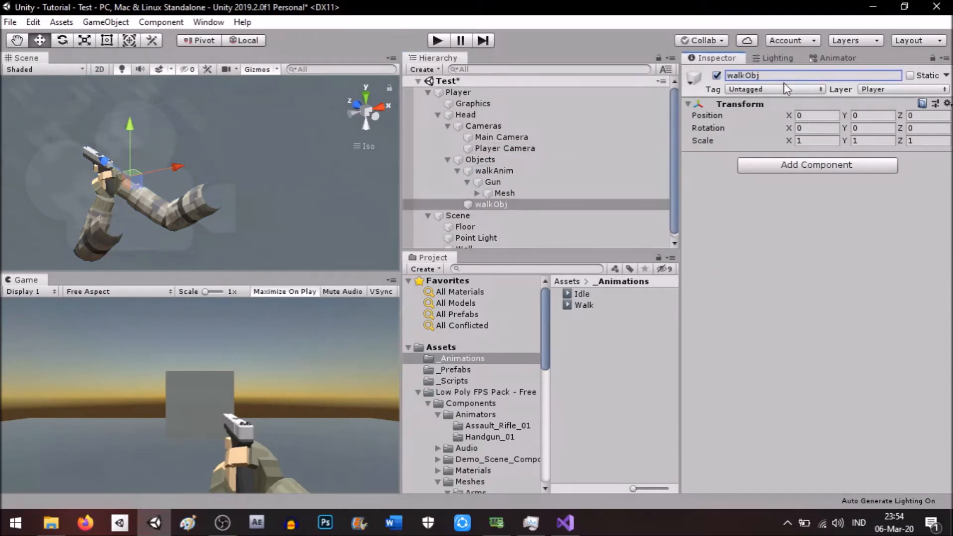
left_click_drag(521, 170, 519, 204)
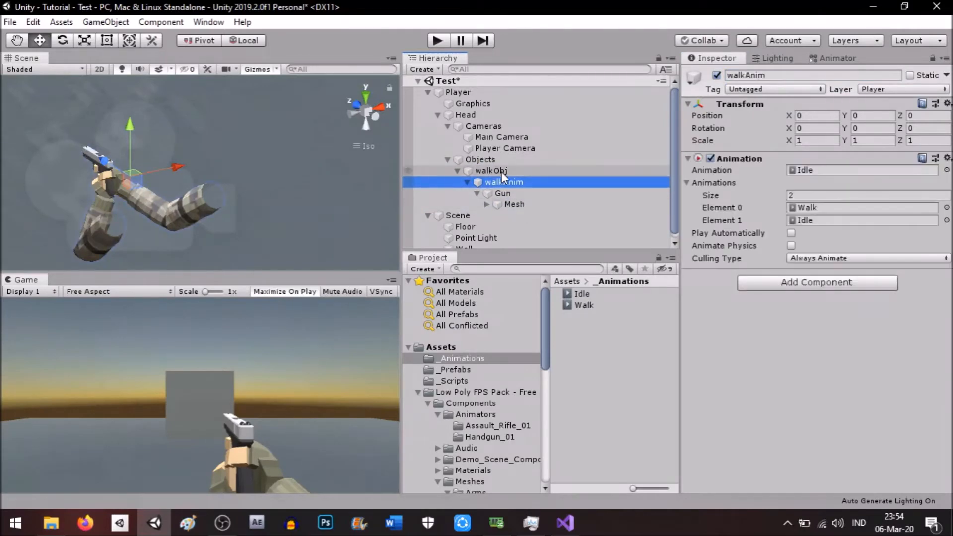
Assign the walkObj object to the Walk Obj reference of the Player's Move script
left_click(477, 94)
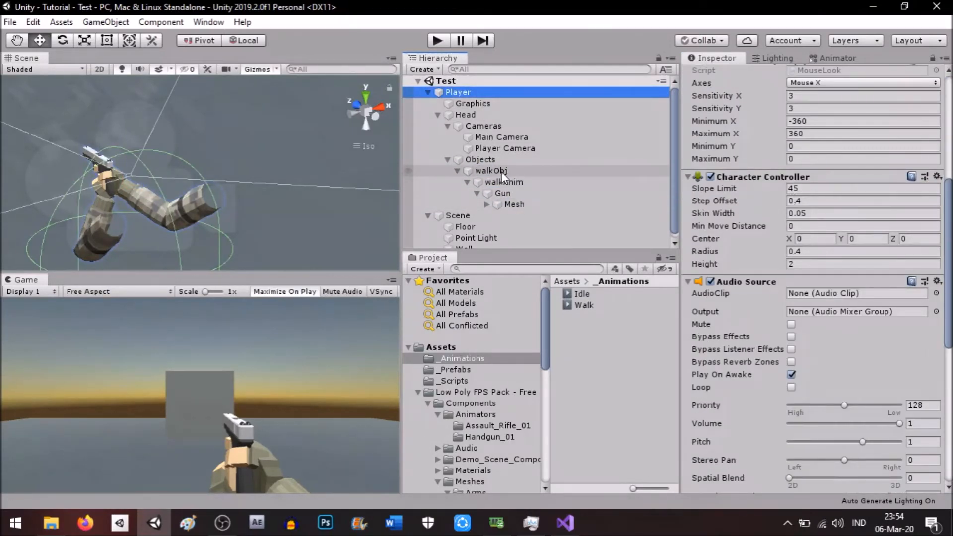
scroll(744, 207, "up", 6)
left_click_drag(549, 173, 824, 243)
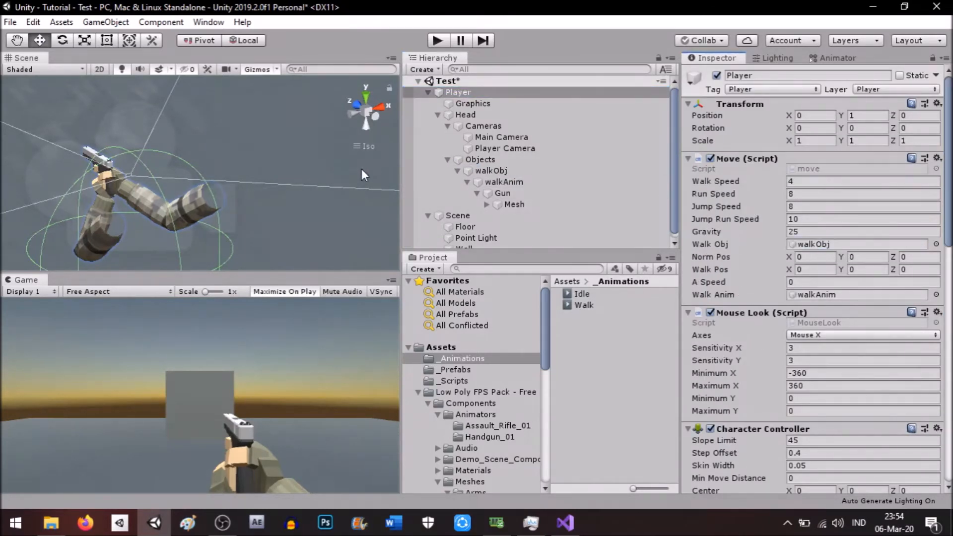
Try a Y position of -0.1 on walkObj to preview the gun lowered
left_click(504, 170)
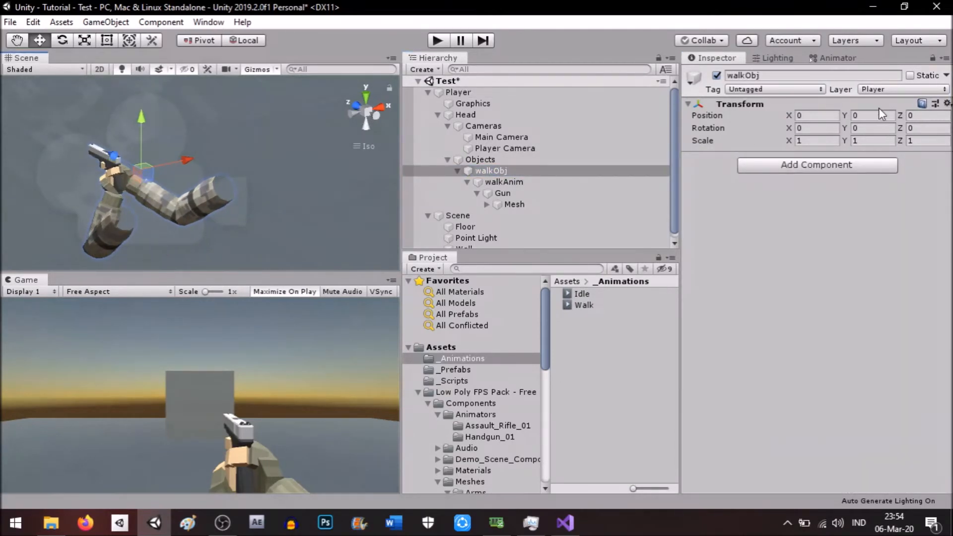
type("-.1")
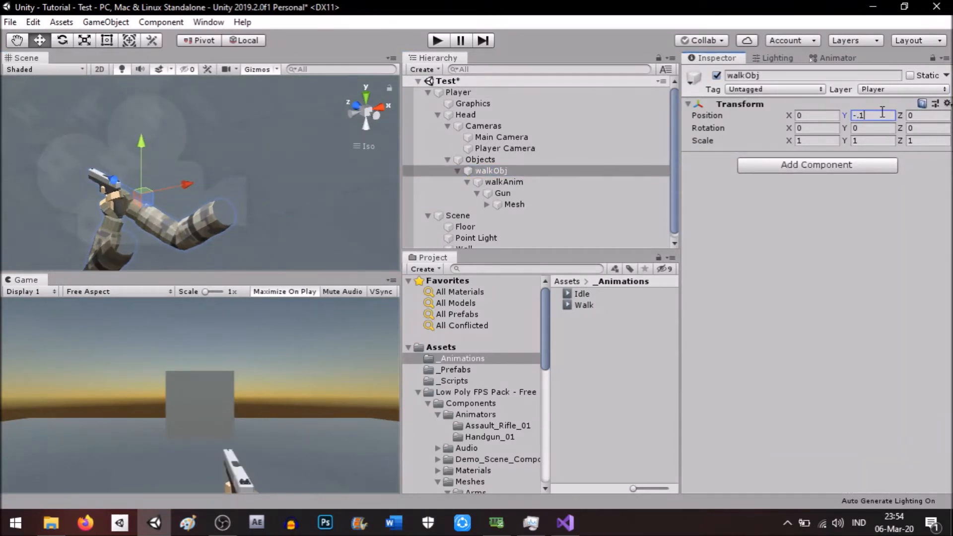
key("BackSpace")
In the Player's Move script, set Walk Pos Y to -0.05 and A Speed to 1, and save the scene
left_click(569, 93)
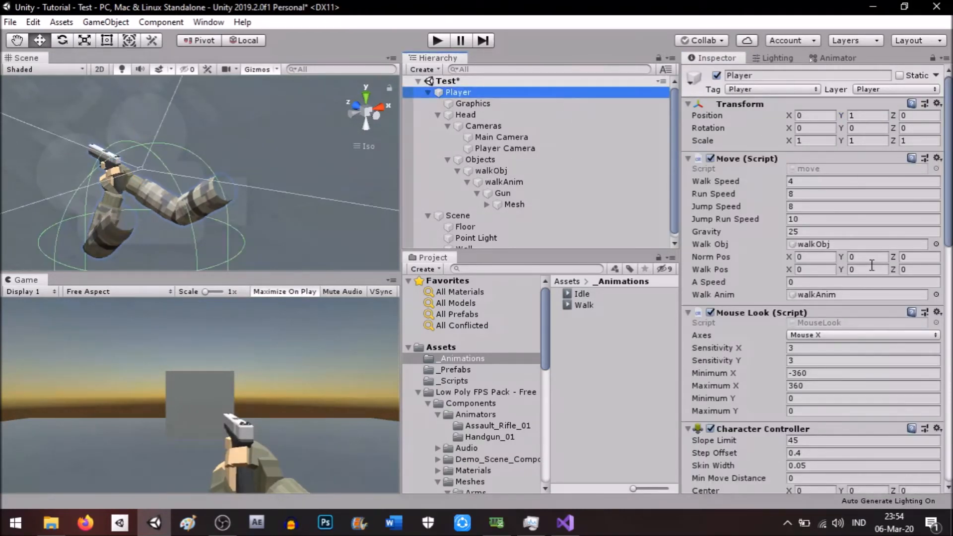
left_click(871, 269)
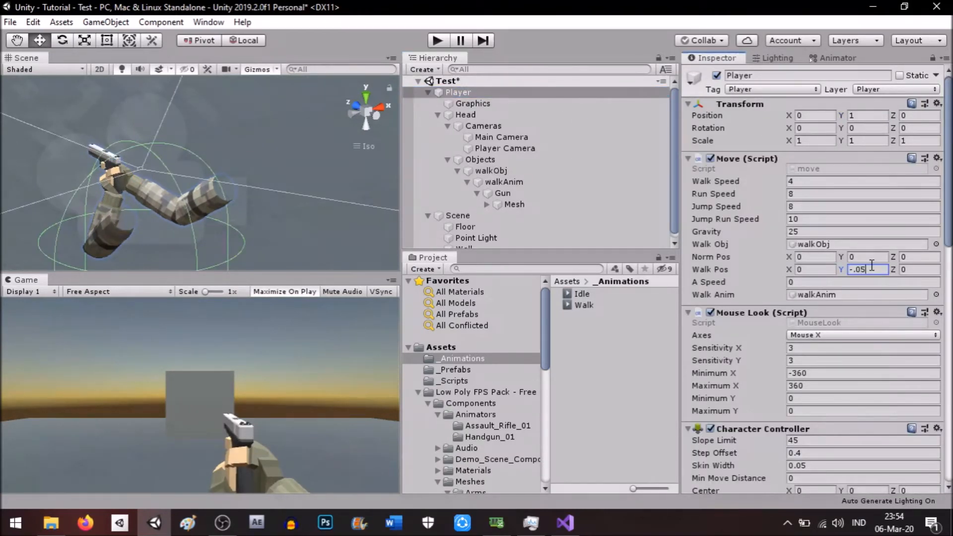
left_click(829, 282)
type("1")
right_click_drag(393, 137, 379, 134)
key("ctrl+s")
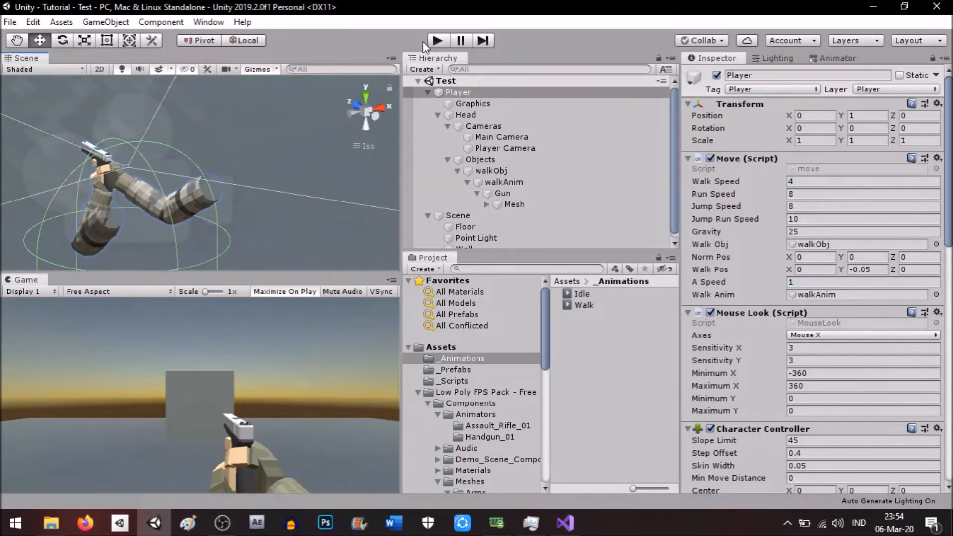
Play-test the scene, pause it, and examine the transforms of Player, Objects and walkObj
left_click(435, 41)
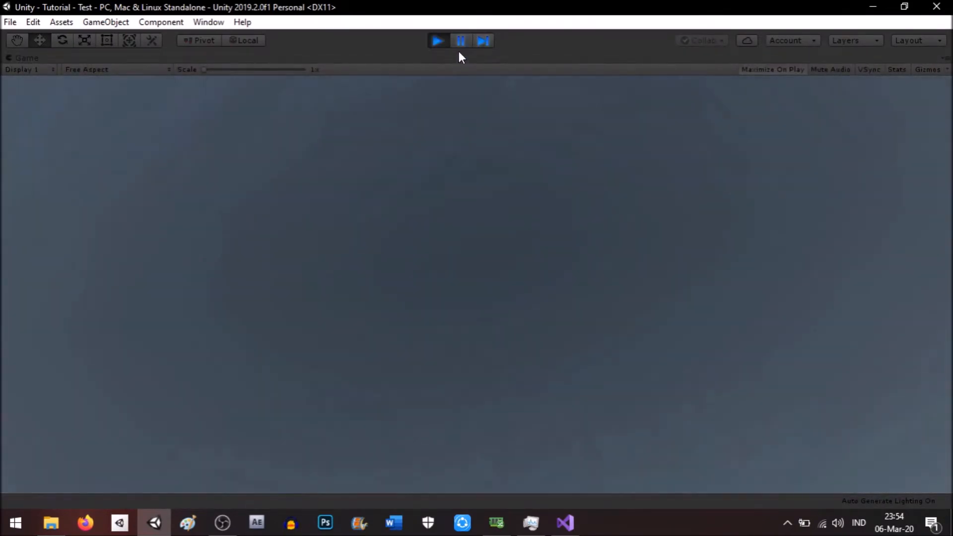
left_click(461, 41)
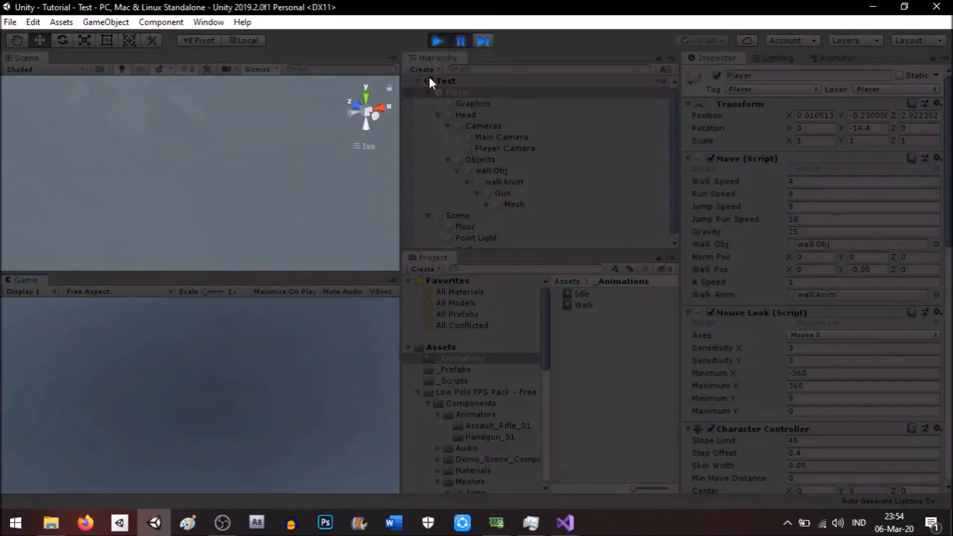
left_click(484, 92)
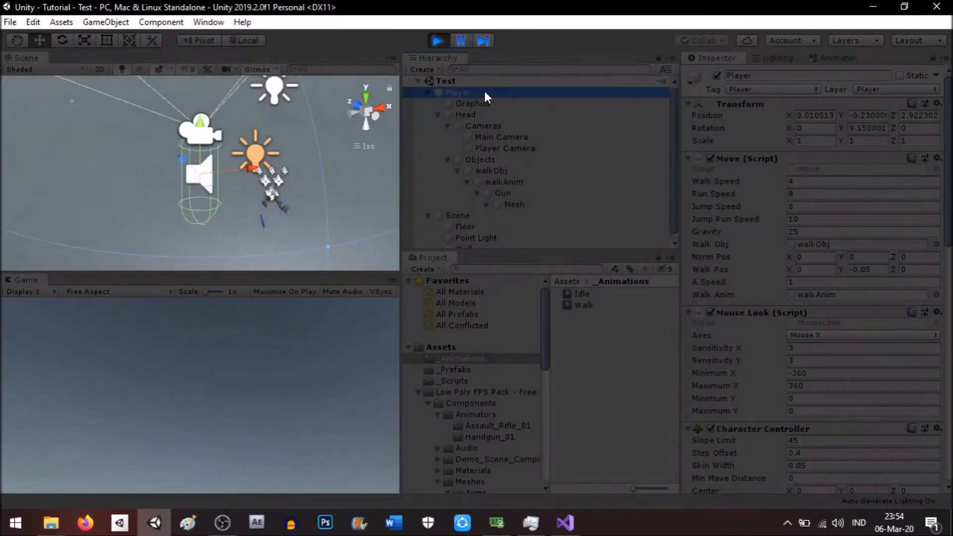
left_click(491, 160)
left_click(495, 172)
left_click(489, 158)
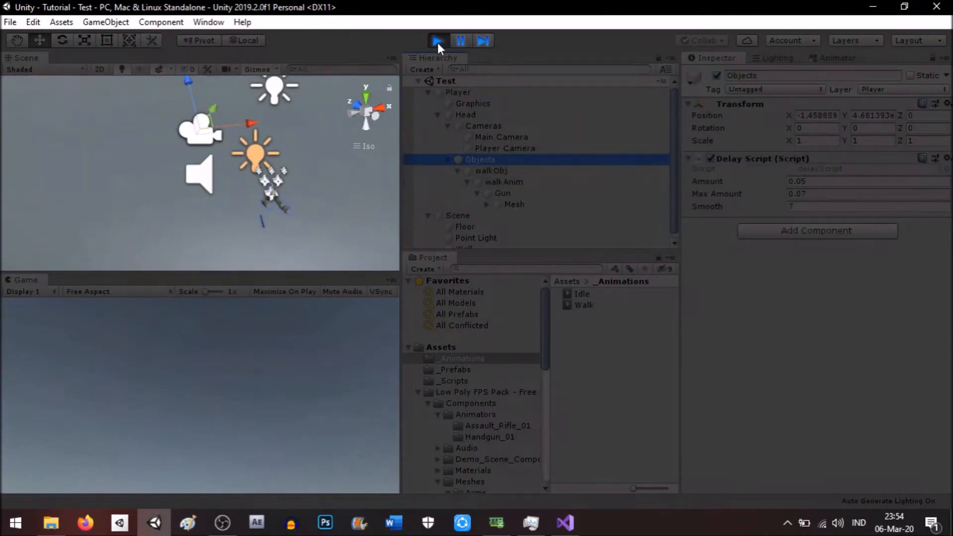
Stop the running game and check which object the Player's Move script uses as Walk Obj, selecting walkObj
left_click(436, 41)
left_click(540, 94)
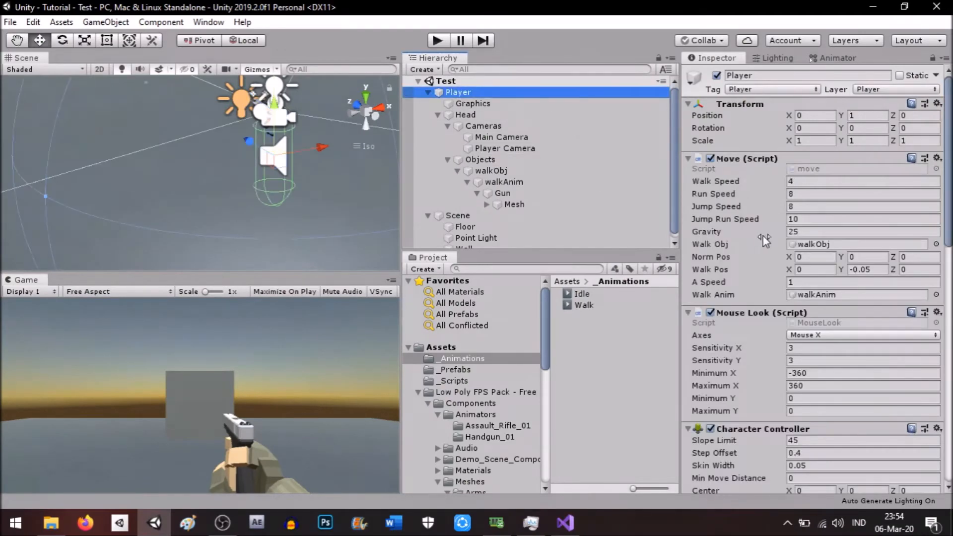
left_click(823, 244)
left_click(561, 169)
Switch to Visual Studio and add a line below the Slerp call in FixedUpdate: walkPosObj.transform.localPosition = Vector3.MoveTowards(walkPosObj.transform.localPosition, walkPos, step);
left_click(565, 522)
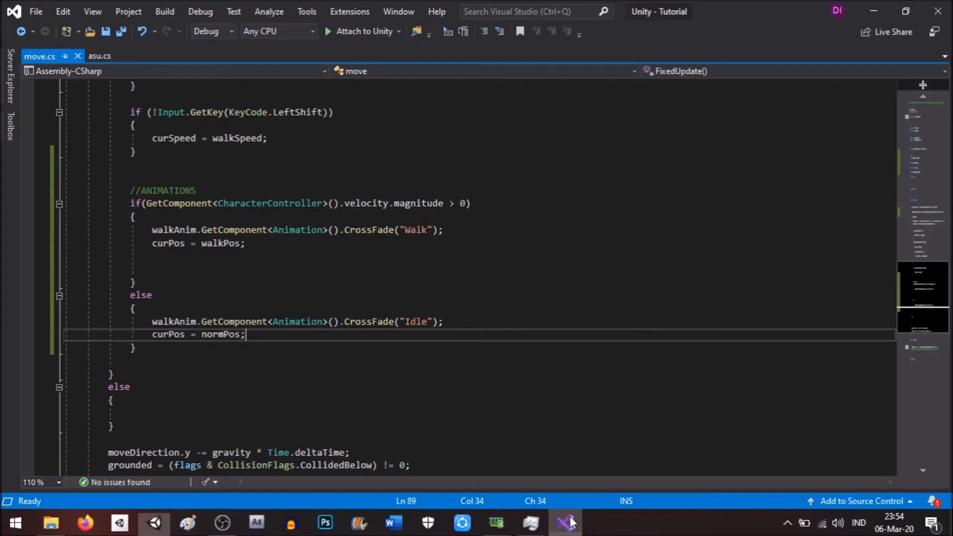
scroll(330, 315, "up", 10)
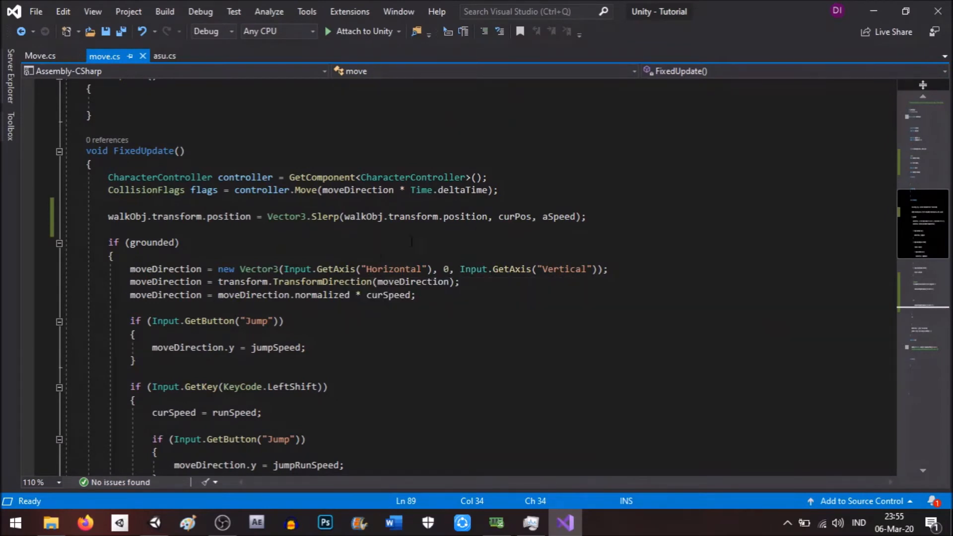
left_click(601, 216)
key("Return")
type("walkPosObj.transform.localPosition = Vector3.MoveTowards(walkPosObj.transform.localPosition, walkPos, step);")
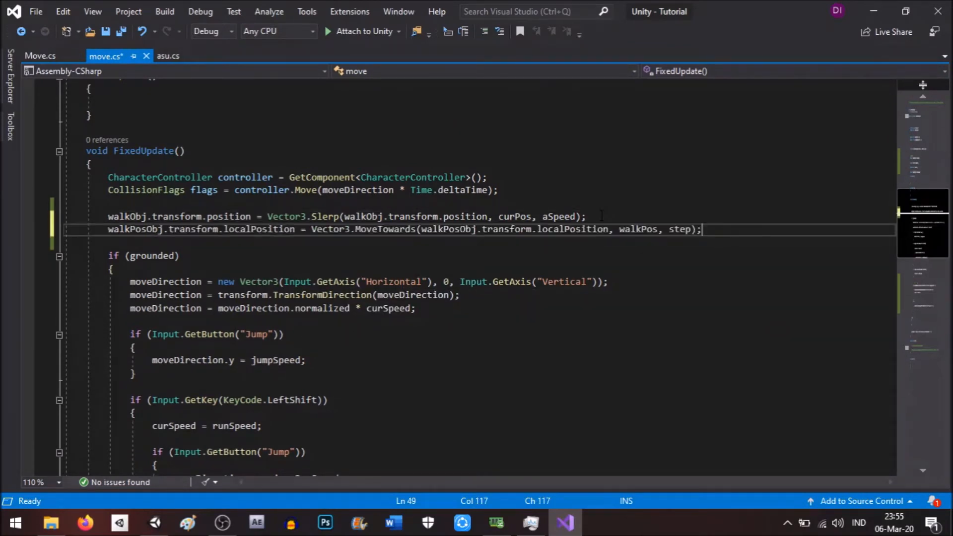
Replace both walkPosObj references in the MoveTowards line with walkObj
double_click(144, 217)
key("ctrl+c")
double_click(146, 228)
key("ctrl+v")
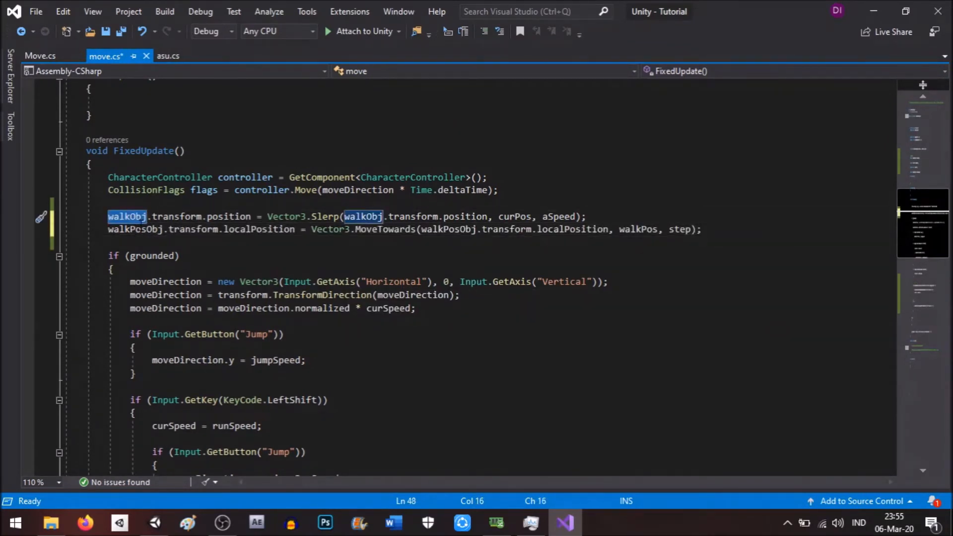
double_click(422, 229)
key("ctrl+v")
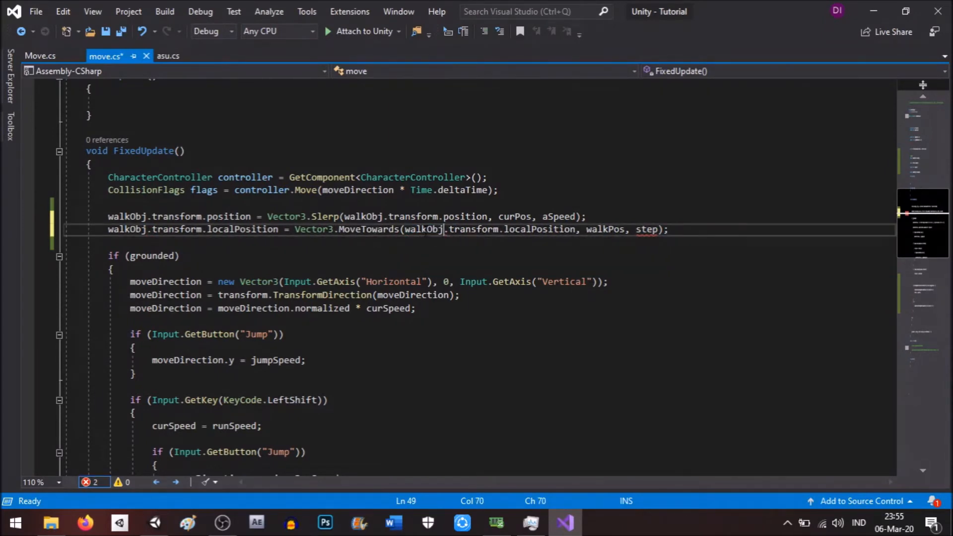
Separate the Slerp and MoveTowards lines with a blank line, keeping a single blank line above the Slerp call
left_click(580, 206)
key("Return")
left_click(608, 233)
key("Return")
left_click_drag(607, 204, 606, 196)
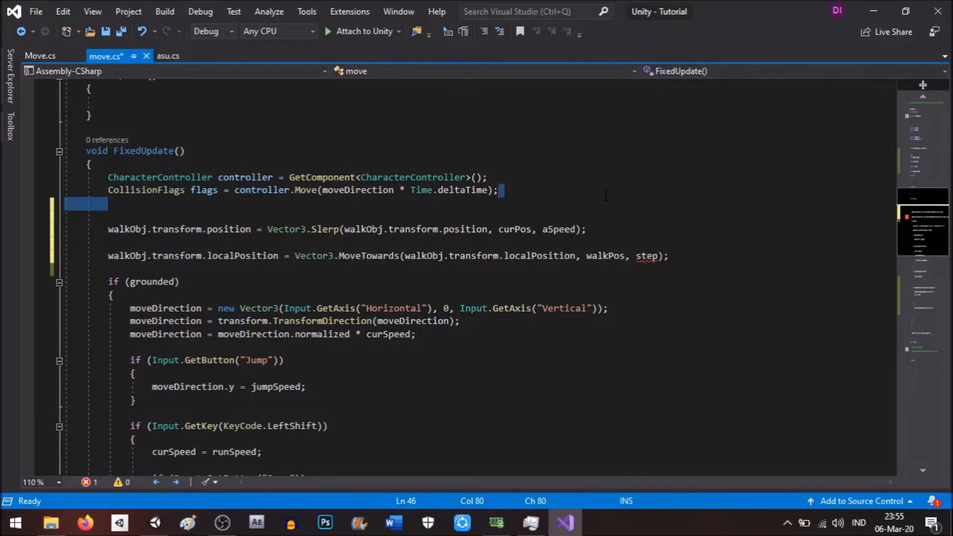
key("BackSpace")
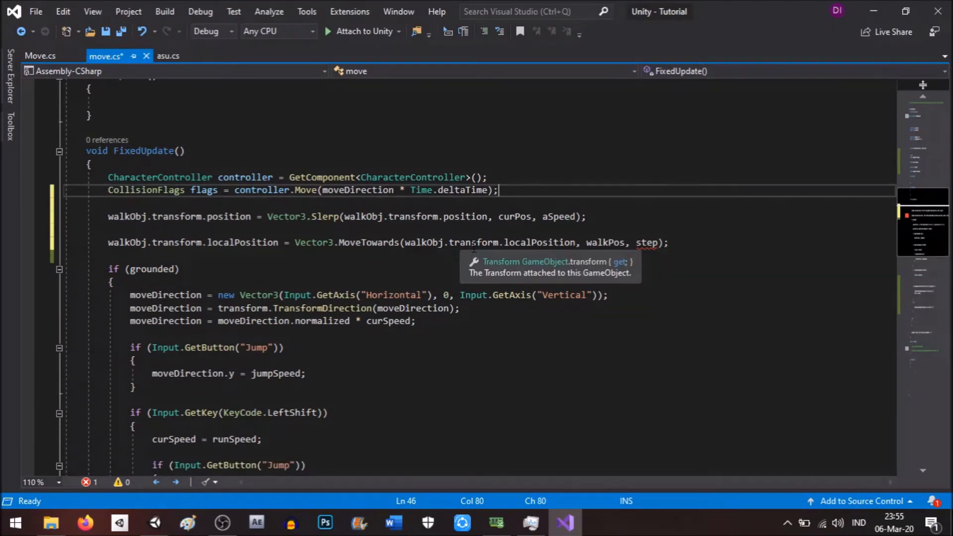
Replace the walkPos and step arguments of the MoveTowards call with curPos and aSpeed
double_click(516, 217)
key("ctrl+c")
double_click(603, 242)
key("ctrl+v")
double_click(556, 217)
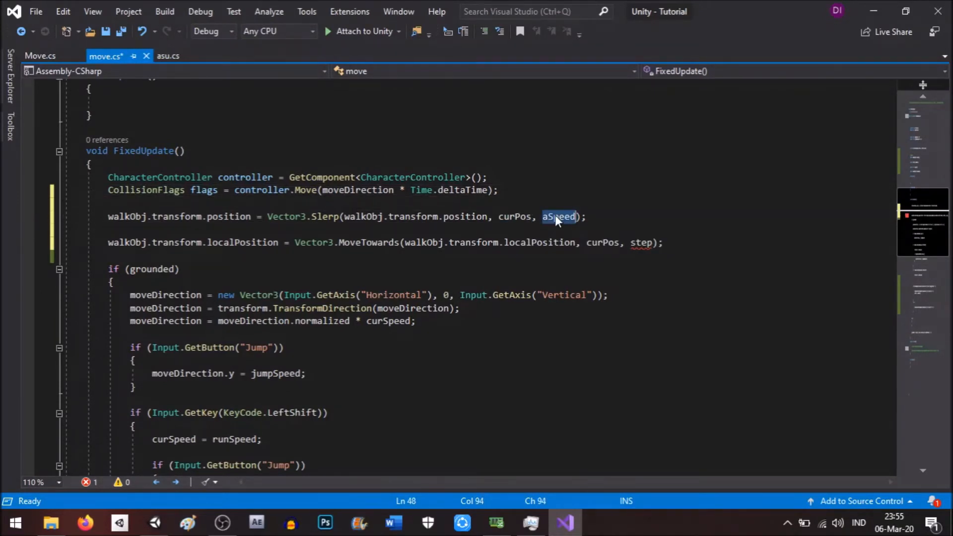
key("ctrl+c")
double_click(641, 243)
key("ctrl+v")
Delete the old walkObj.transform.position Slerp line from FixedUpdate and save move.cs
left_click_drag(608, 216, 608, 206)
key("BackSpace")
key("ctrl+s")
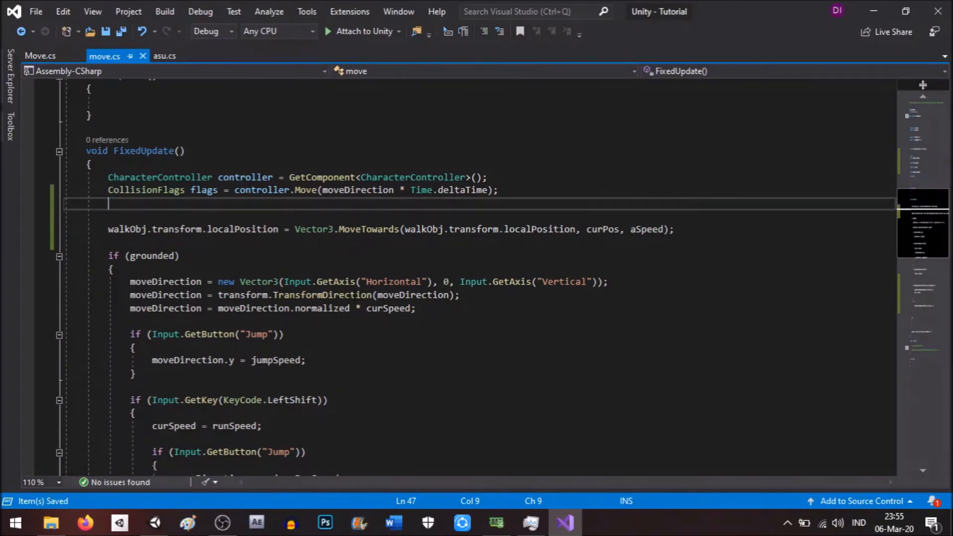
Switch to Unity, run the game and walk forward to test the gun's new position change, stopping it when finished
left_click(154, 523)
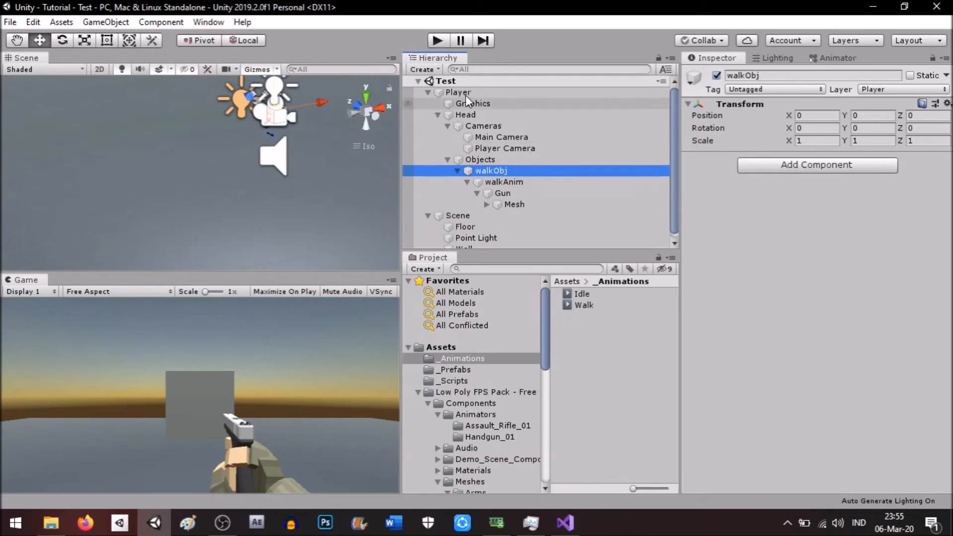
left_click(436, 41)
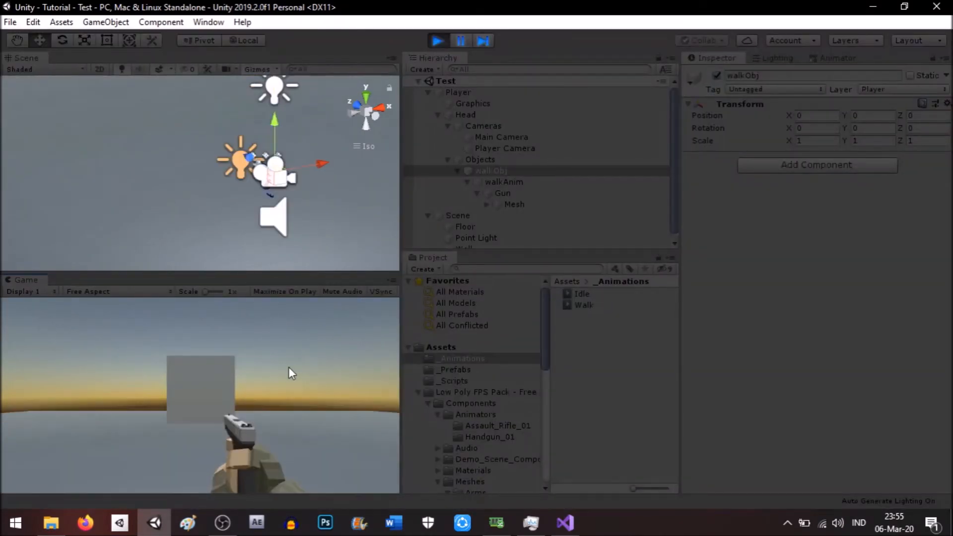
key("w")
key("w")
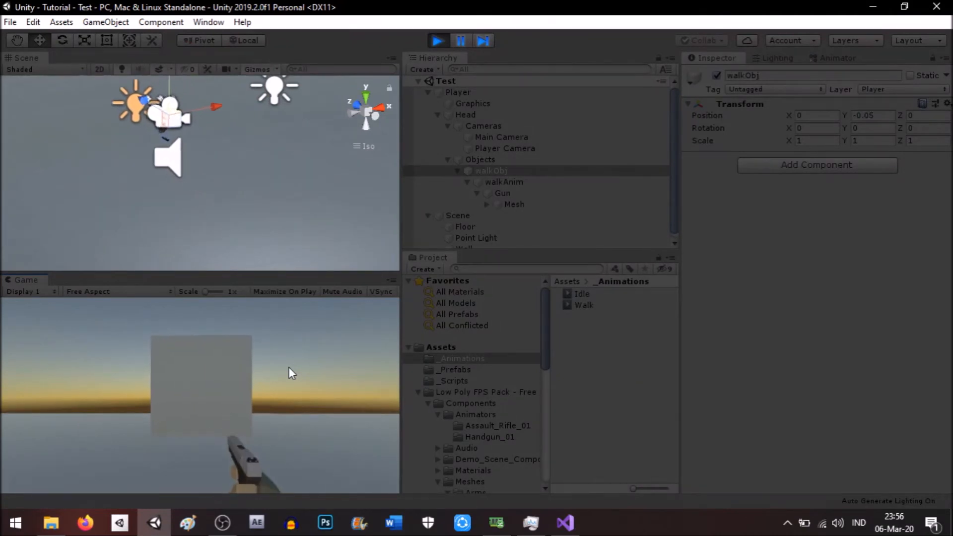
key("w")
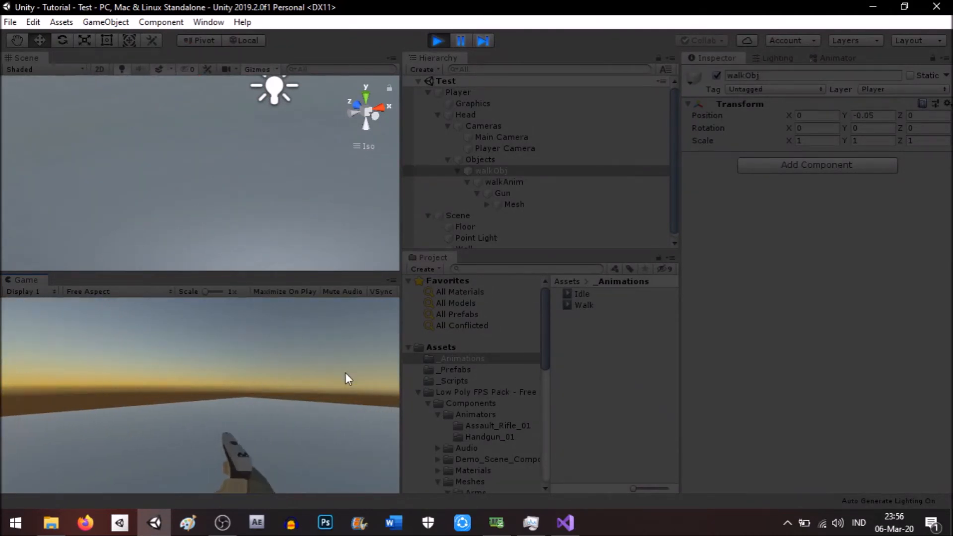
left_click(437, 40)
Set A Speed to 0.1 in the Player's Move script and save the scene
left_click(457, 92)
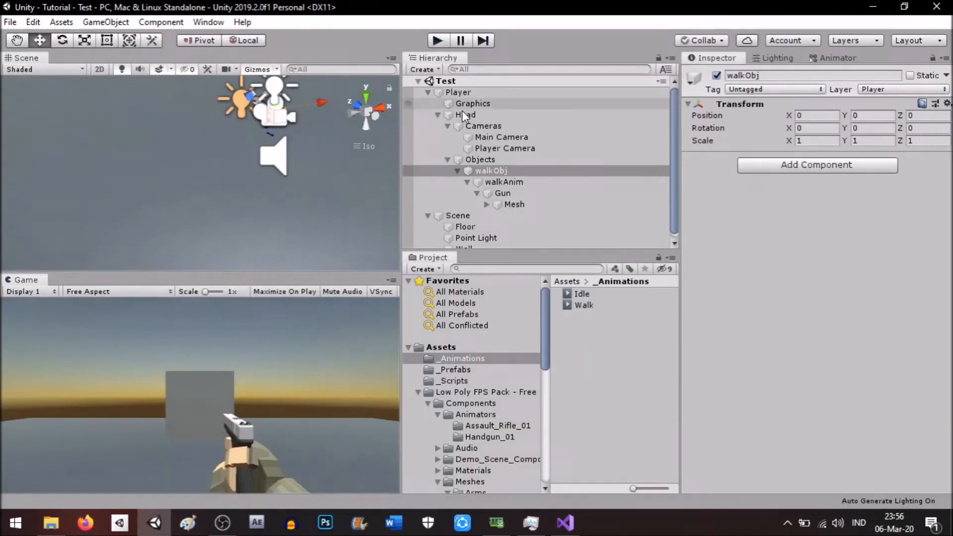
left_click(855, 278)
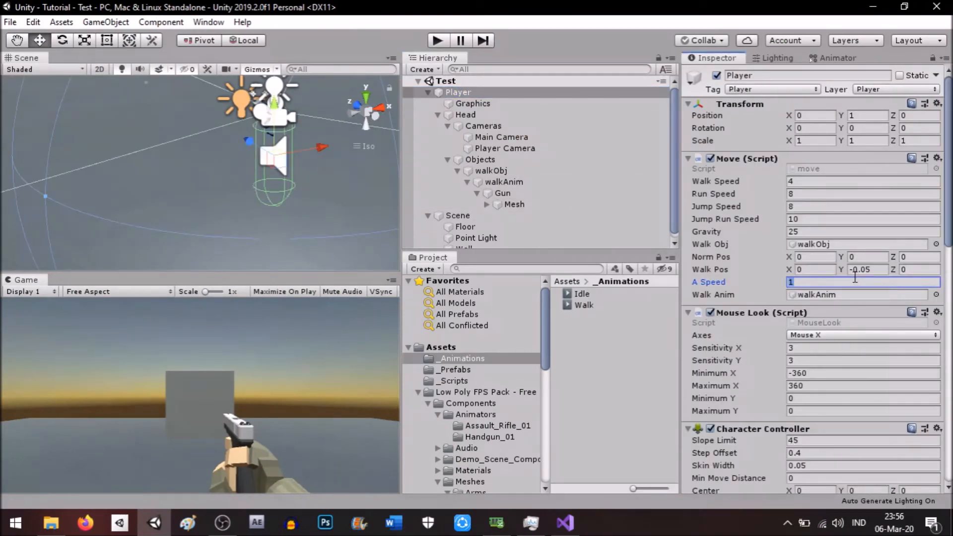
key("ctrl+s")
Run the game and walk forward to check the gun's movement with A Speed 0.1, stopping it when finished
left_click(432, 40)
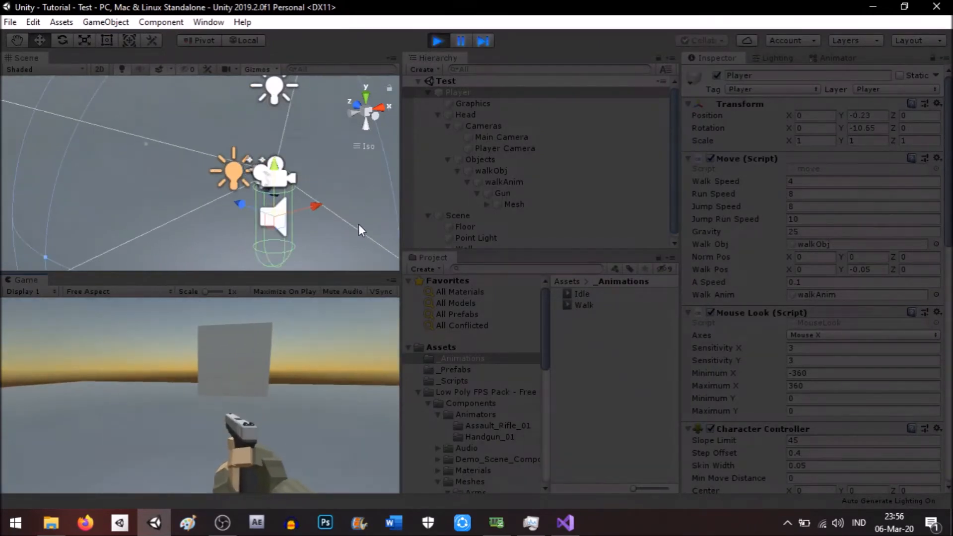
key("w")
key("w")
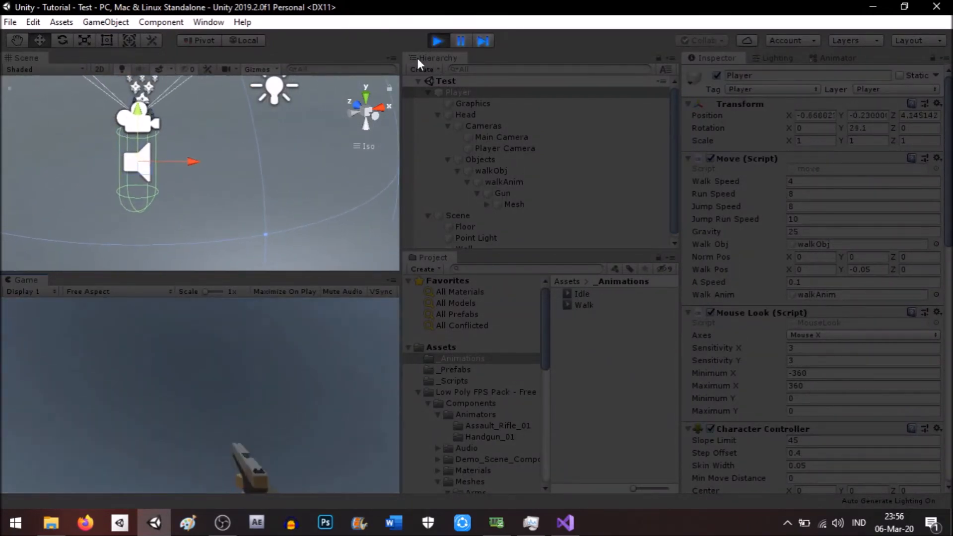
left_click(443, 40)
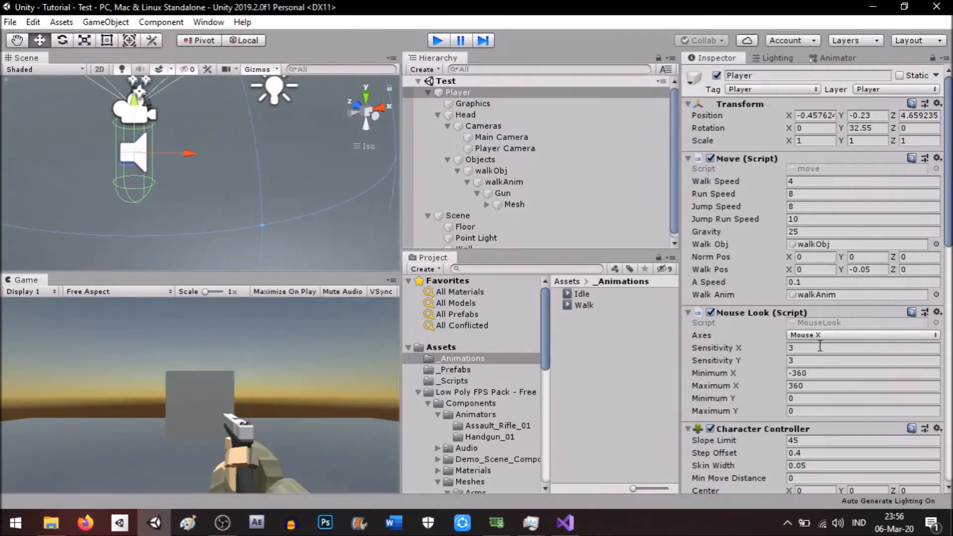
Set the Player's A Speed to 5, run the game and walk forward to test it
left_click(874, 281)
type("5")
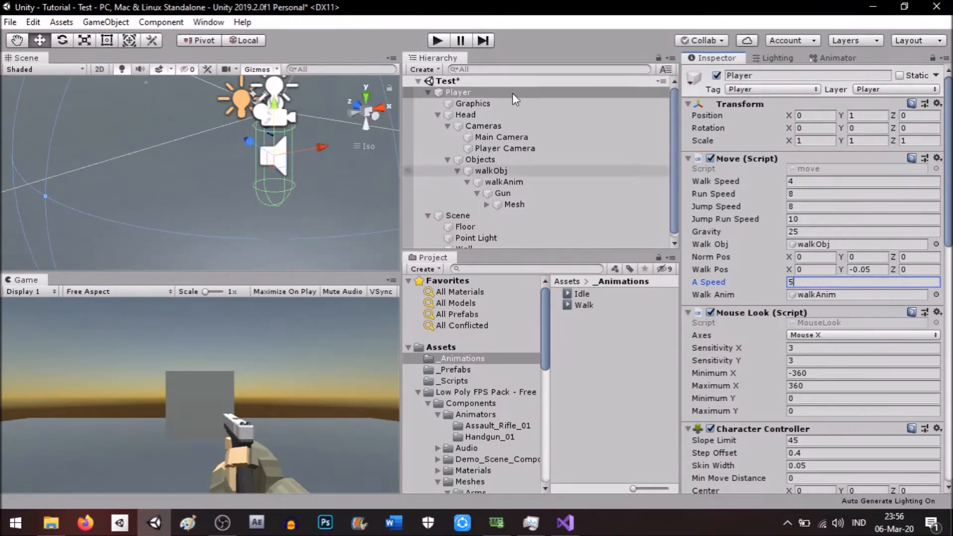
left_click(437, 40)
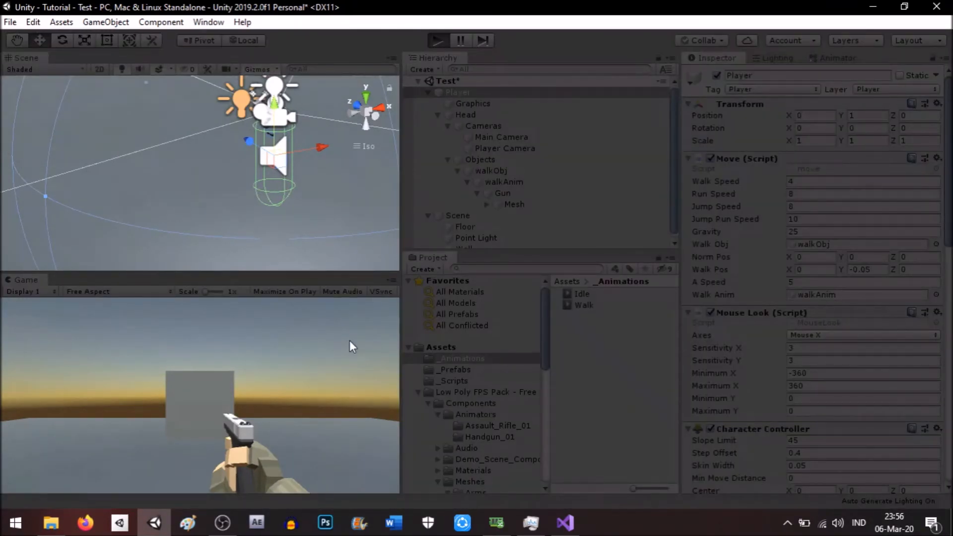
key("w")
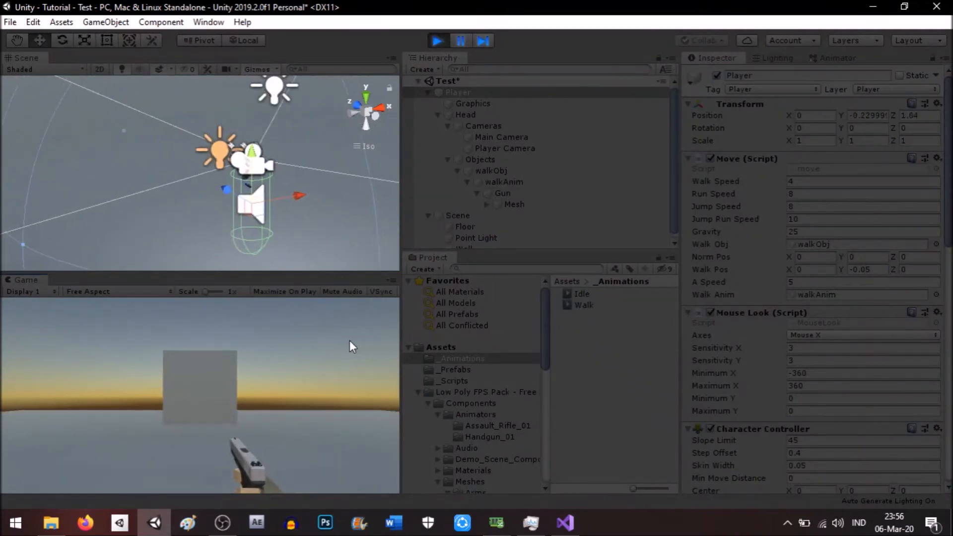
Try A Speed 0.01 while the game is running, walk around to test it, and stop the game
left_click(806, 282)
type(".01")
left_click(361, 341)
key("w")
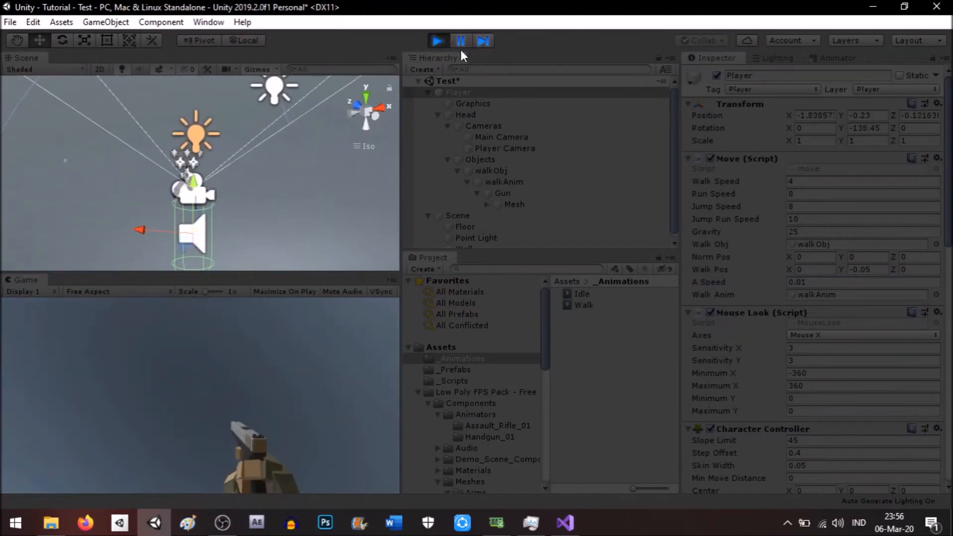
left_click(447, 38)
Set the Player's A Speed to 0.005 and run the game with Maximize On Play enabled
left_click(828, 282)
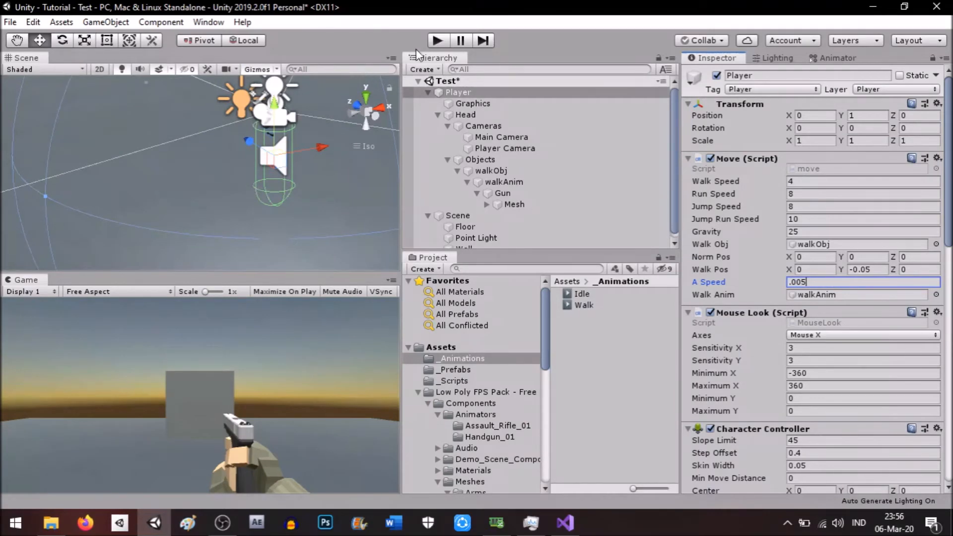
left_click(436, 41)
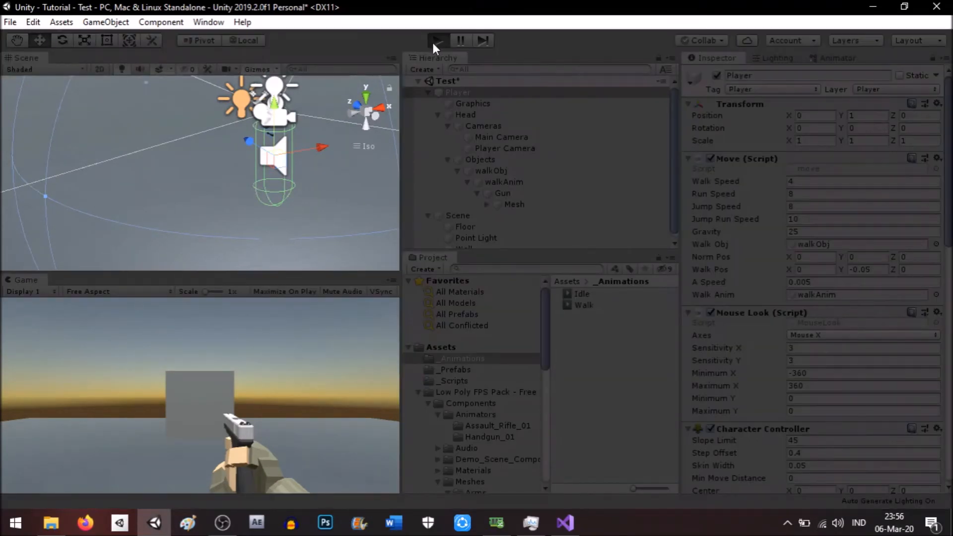
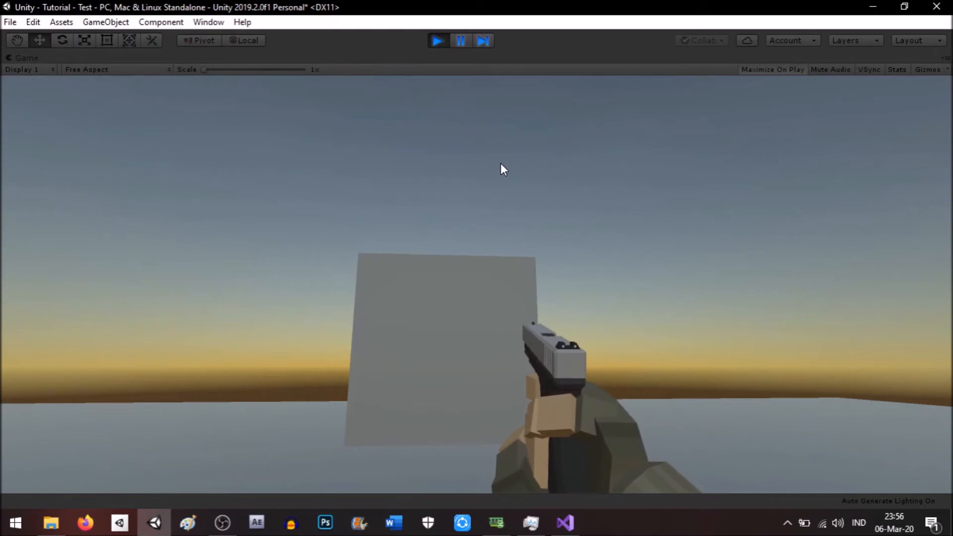
Walk and pause repeatedly in the maximized game to check the gun's lowering and raising, and stop the game
key("w")
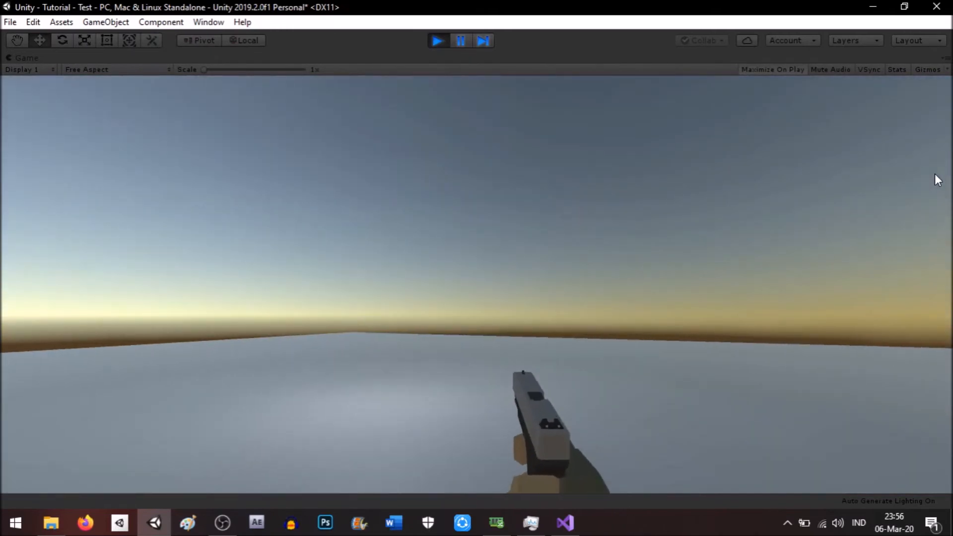
key("w")
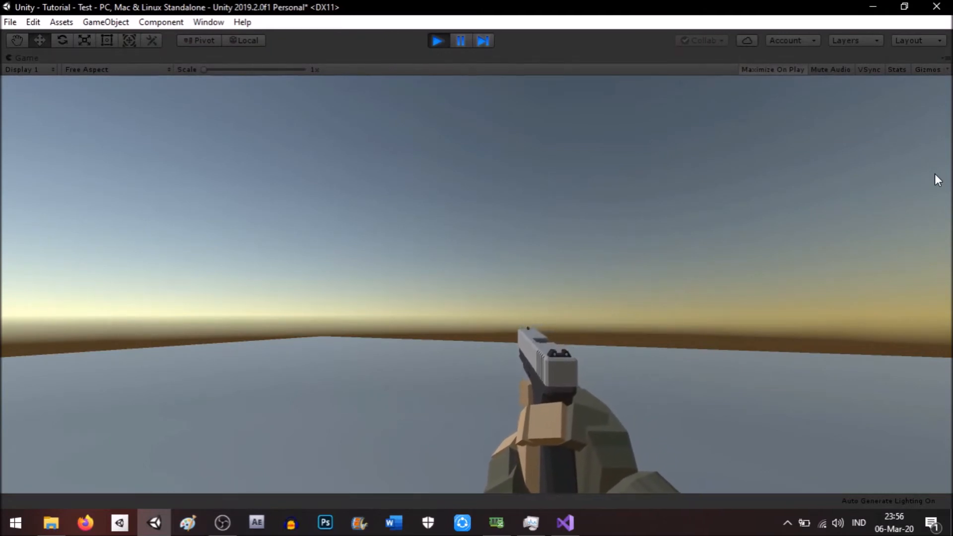
key("w")
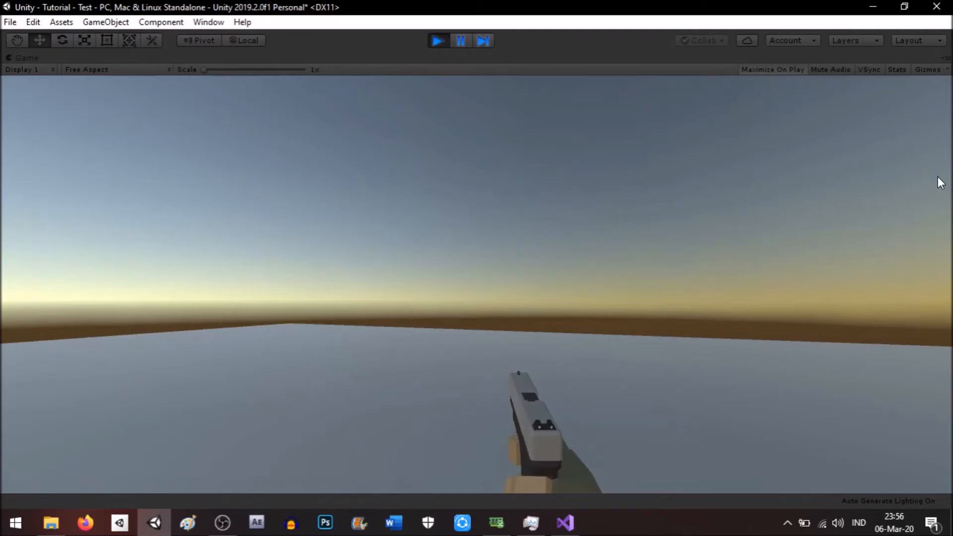
key("w")
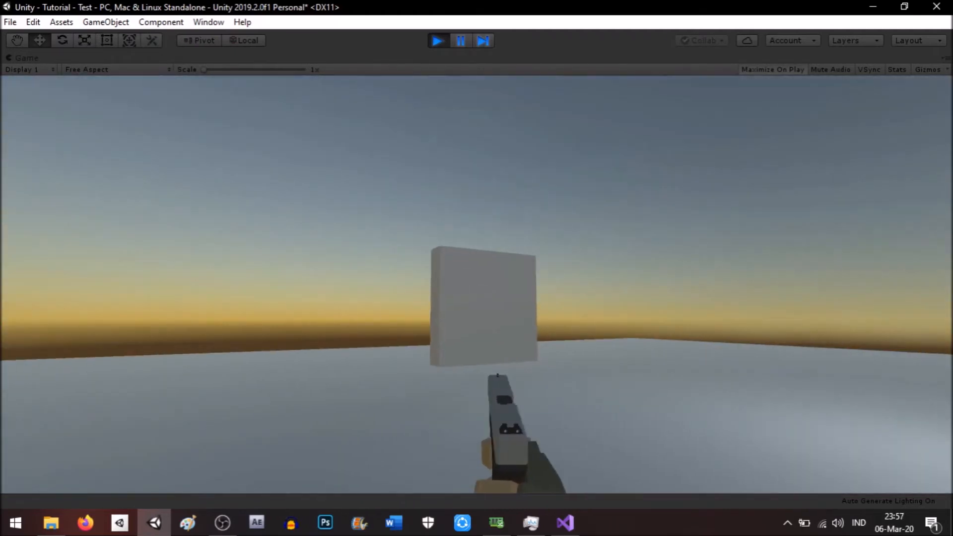
key("w")
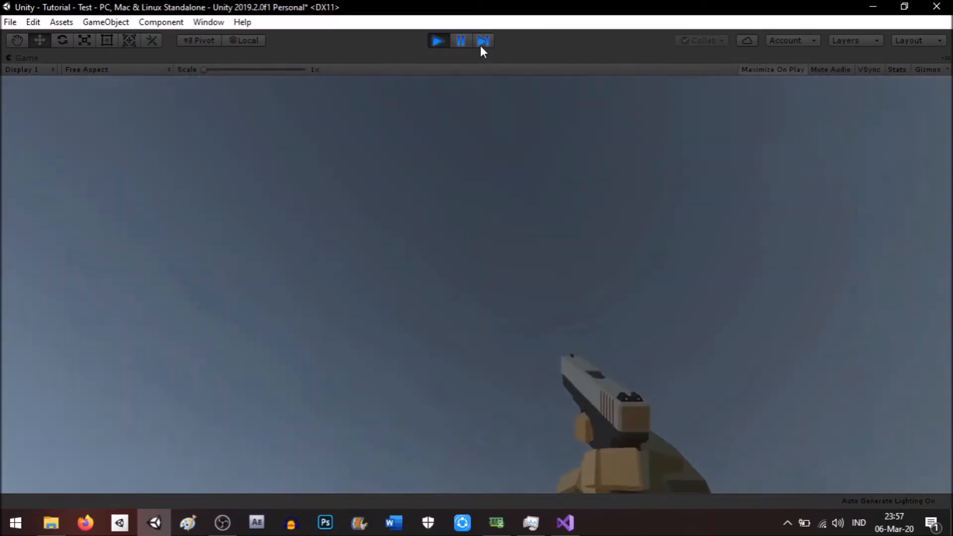
left_click(445, 42)
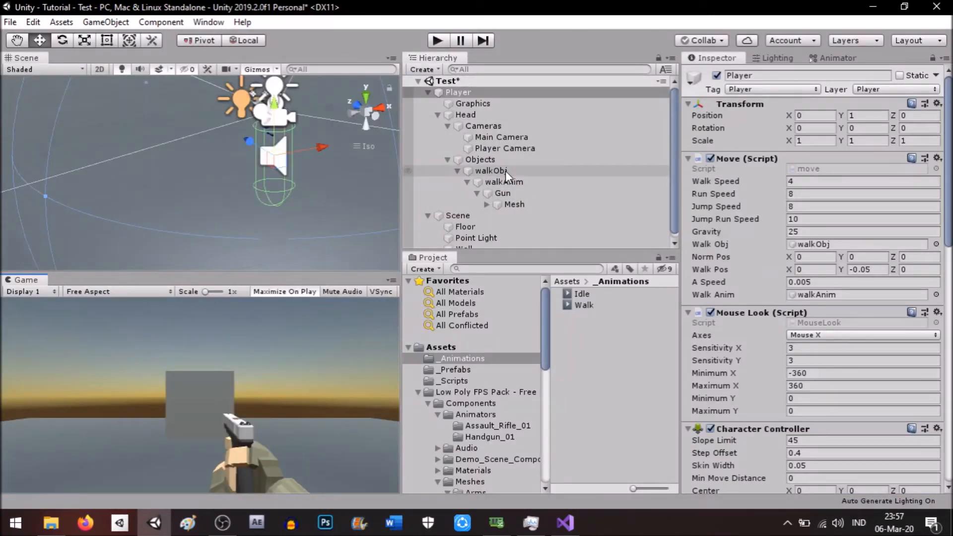
Check the Amount and Smooth settings of the Objects' Delay Script, save the scene and run the game again
left_click(499, 158)
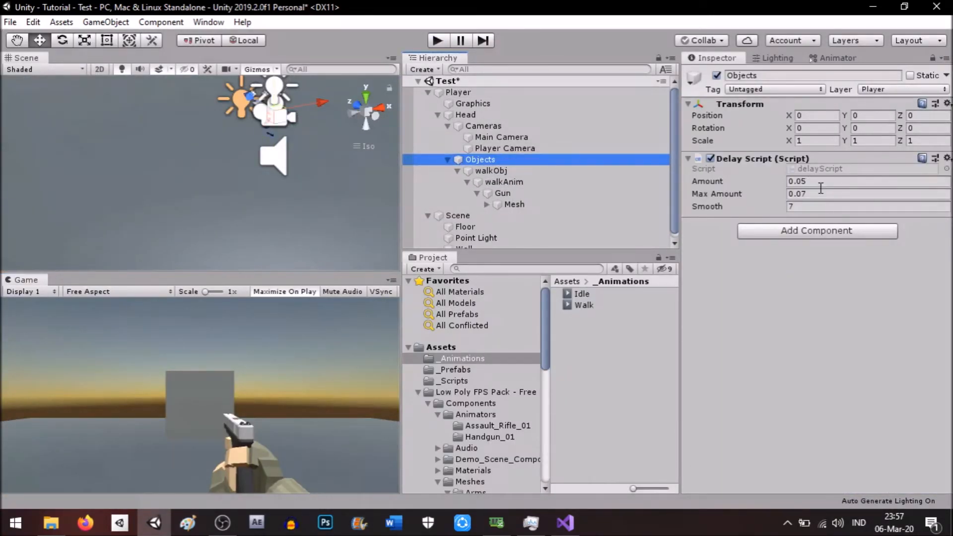
left_click(819, 182)
left_click(824, 204)
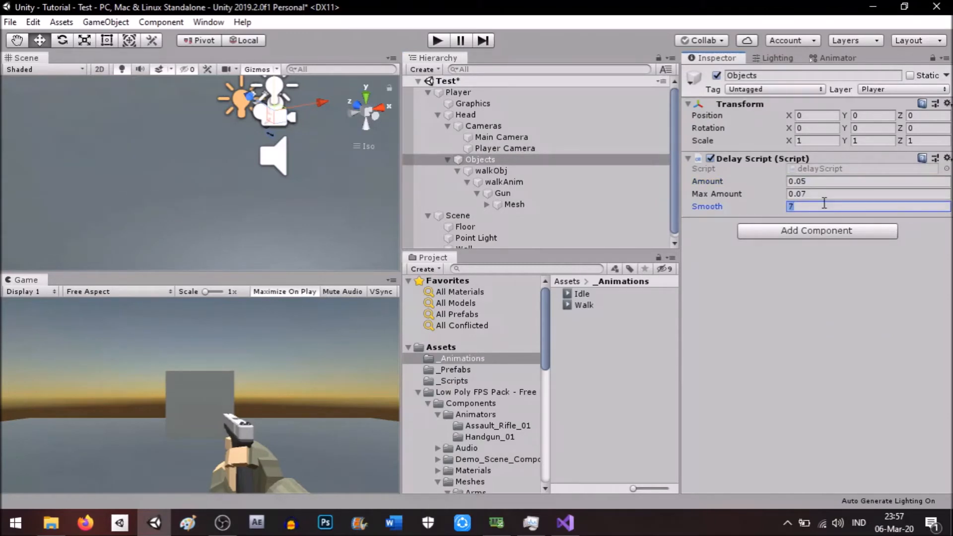
left_click(438, 40)
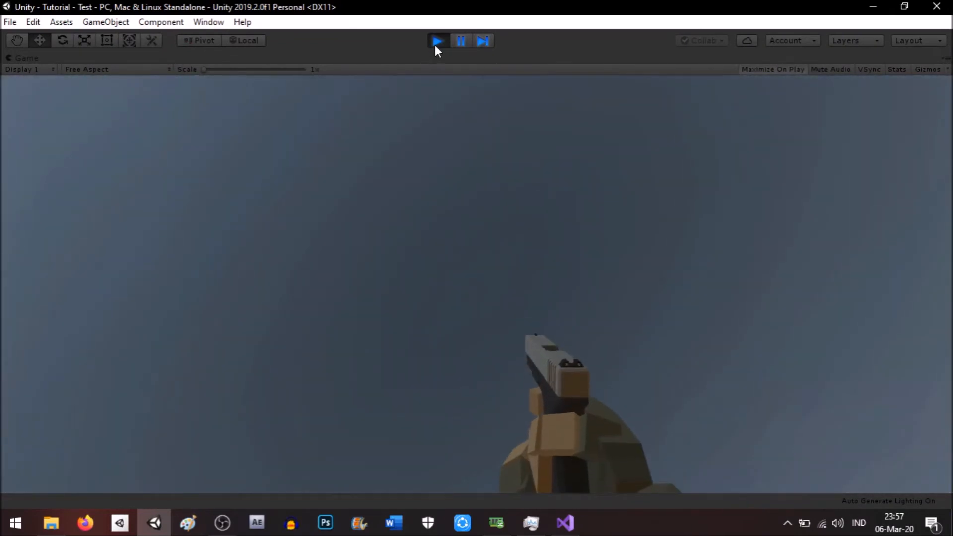
Stop the game, set the Player's Walk Pos Y to -0.03 in the Move script, and run the game again
left_click(436, 42)
left_click(489, 93)
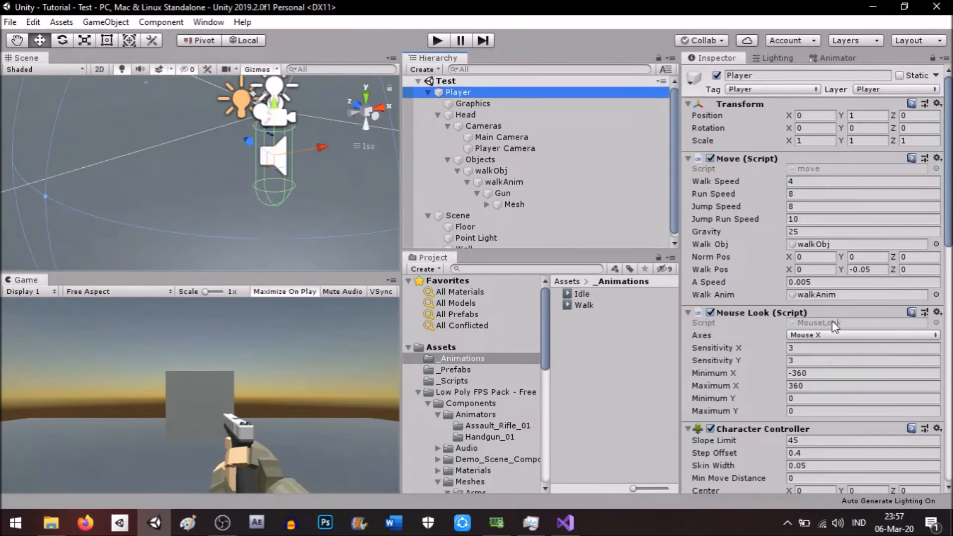
left_click(866, 270)
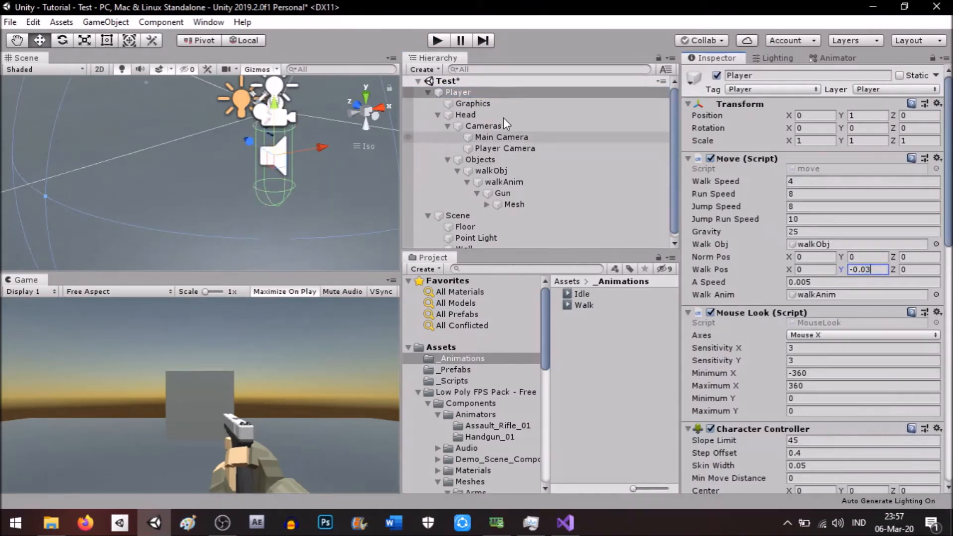
left_click(436, 40)
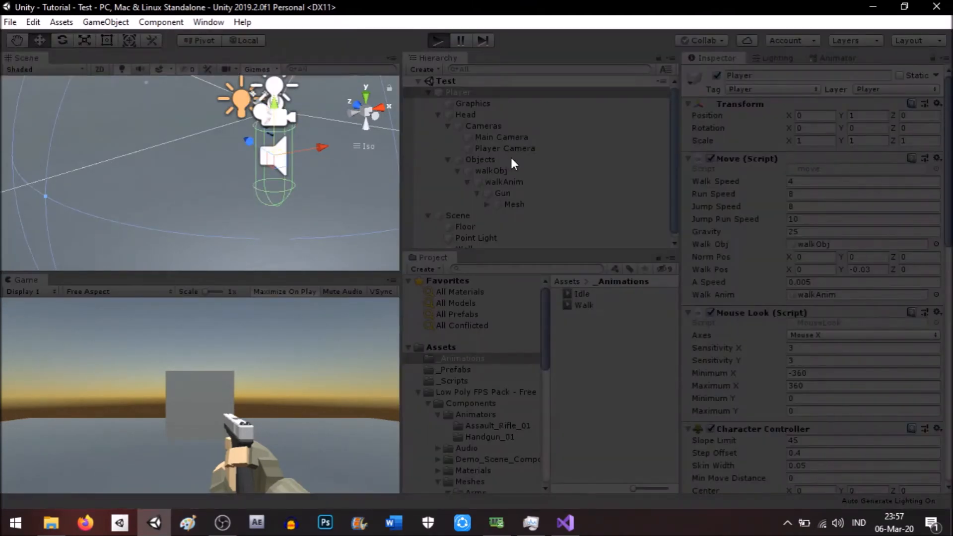
Walk forward repeatedly to check the gun's smaller drop while moving, and stop the game
key("w")
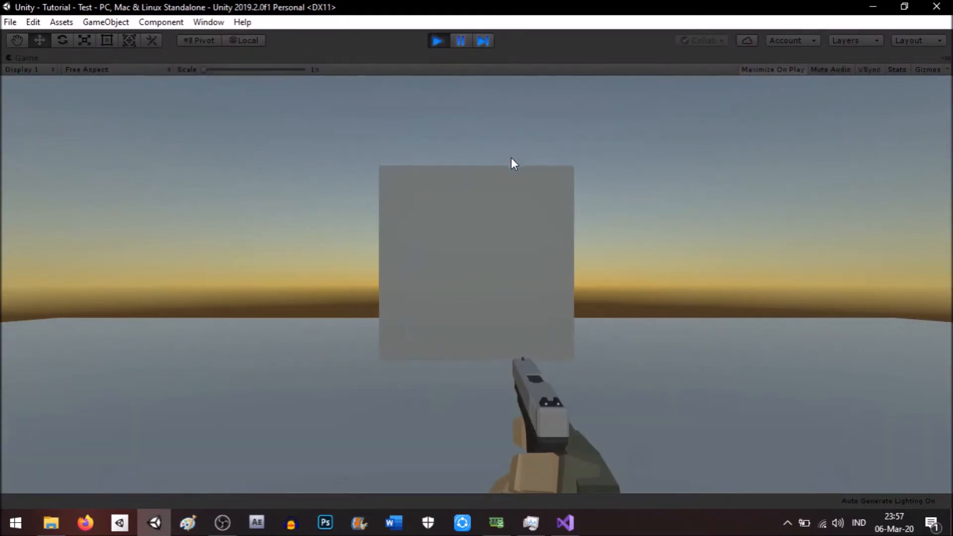
key("w")
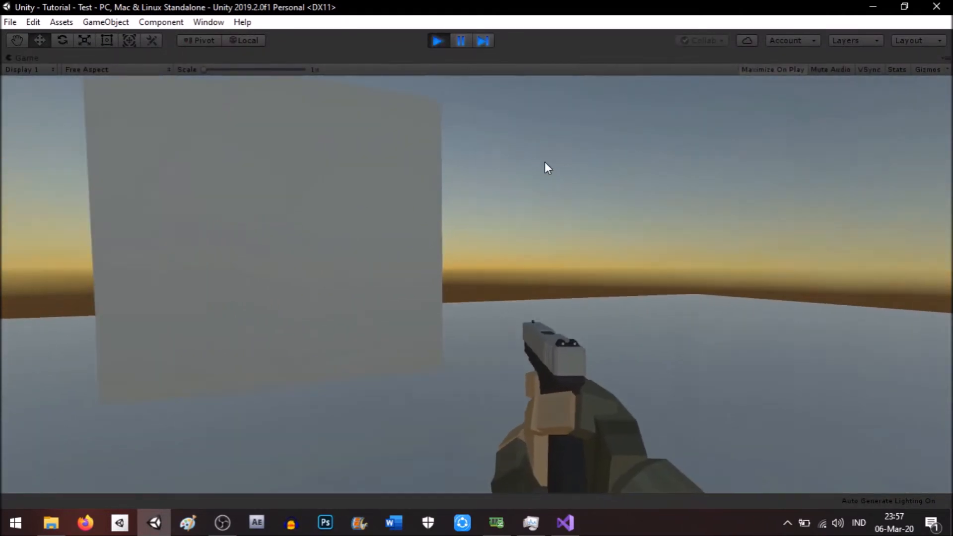
key("w")
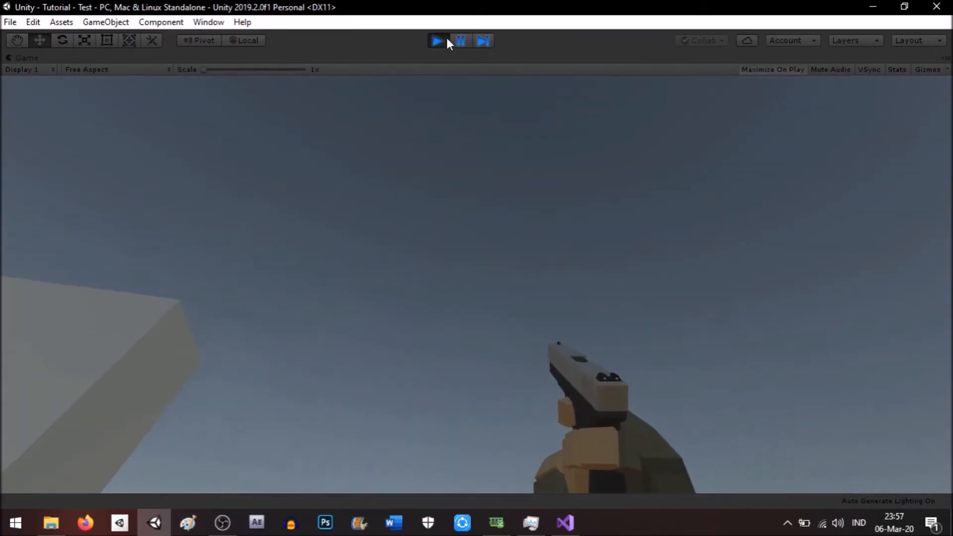
left_click(444, 39)
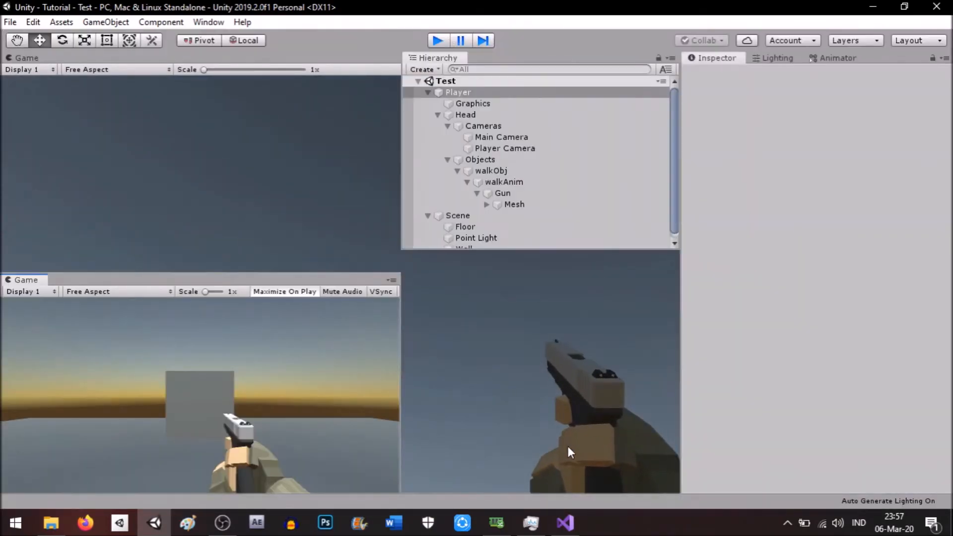
Switch to Visual Studio and remove the blank lines after curPos = walkPos in the walking block of move.cs
left_click(565, 522)
scroll(463, 374, "down", 15)
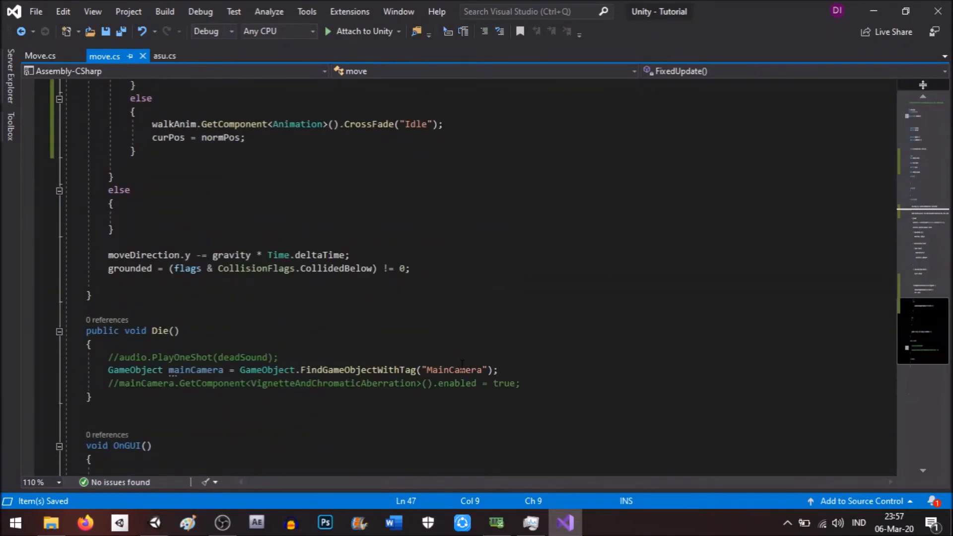
scroll(440, 337, "up", 5)
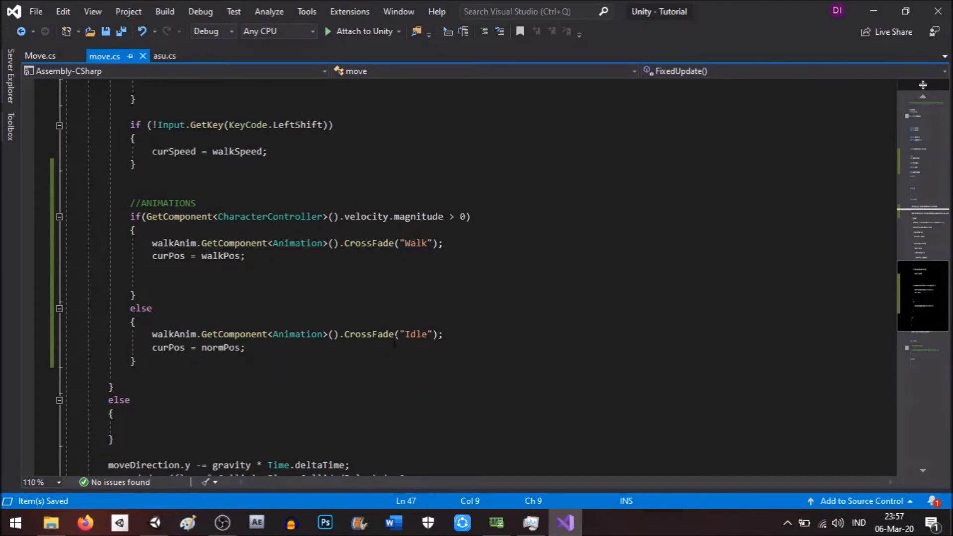
left_click_drag(298, 282, 302, 258)
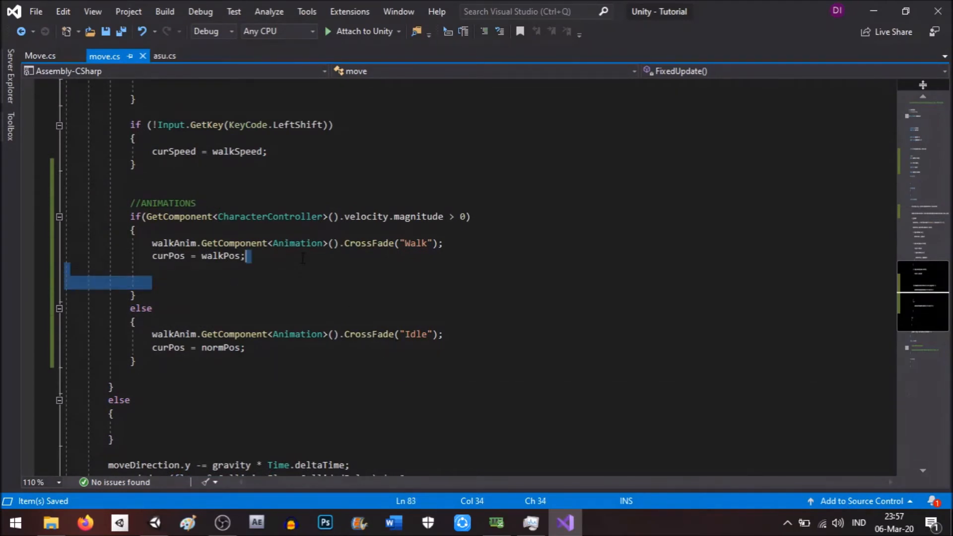
key("BackSpace")
Duplicate the walking if block directly below itself and turn the copy into an else if branch
left_click_drag(195, 284, 133, 217)
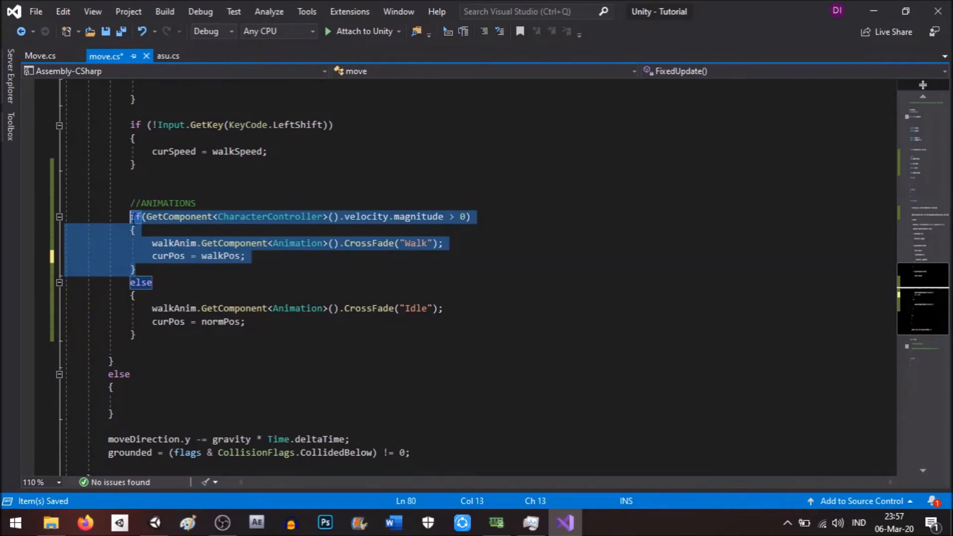
key("ctrl+c")
left_click(179, 270)
key("Return")
key("ctrl+v")
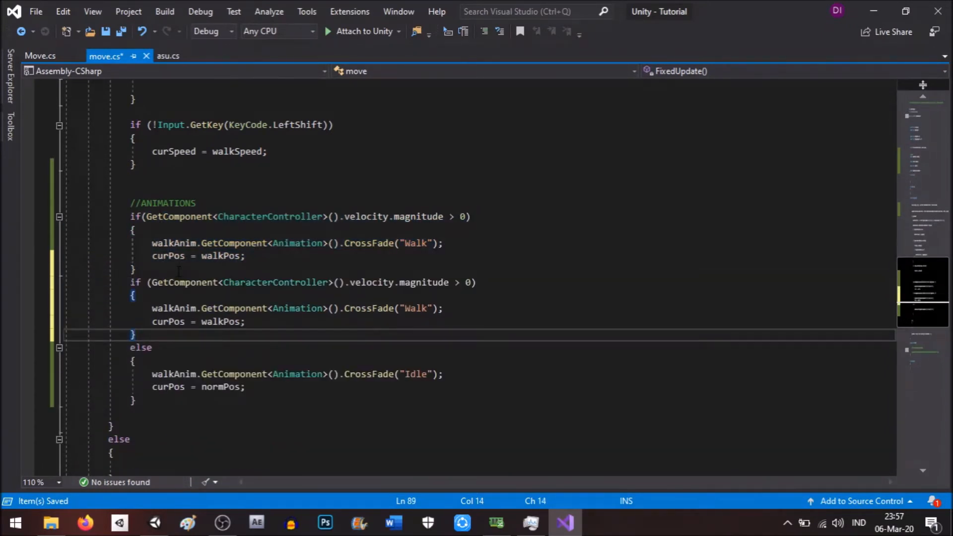
left_click(130, 282)
type("else")
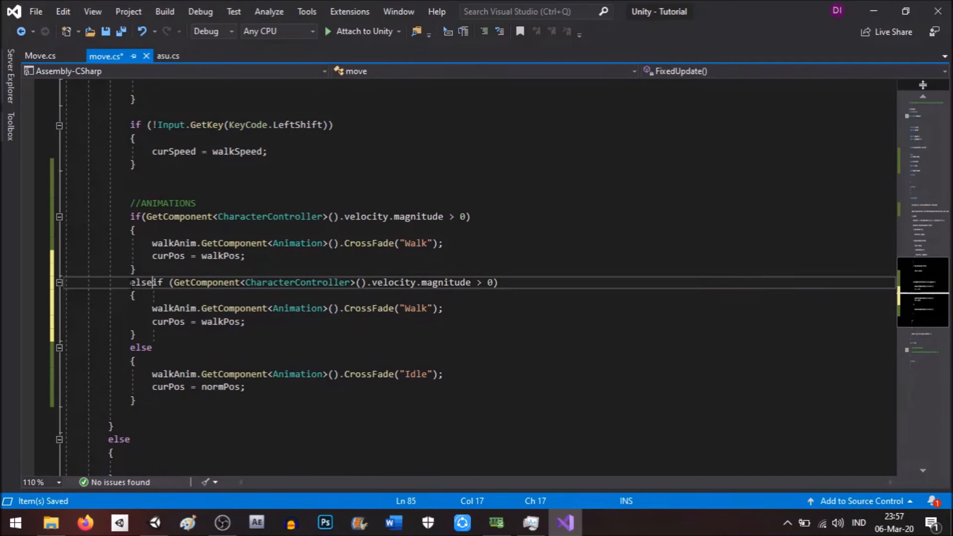
Copy the CharacterController velocity.magnitude expression to the end of the first animation condition and check the speed variable names
left_click(461, 216)
left_click(466, 219)
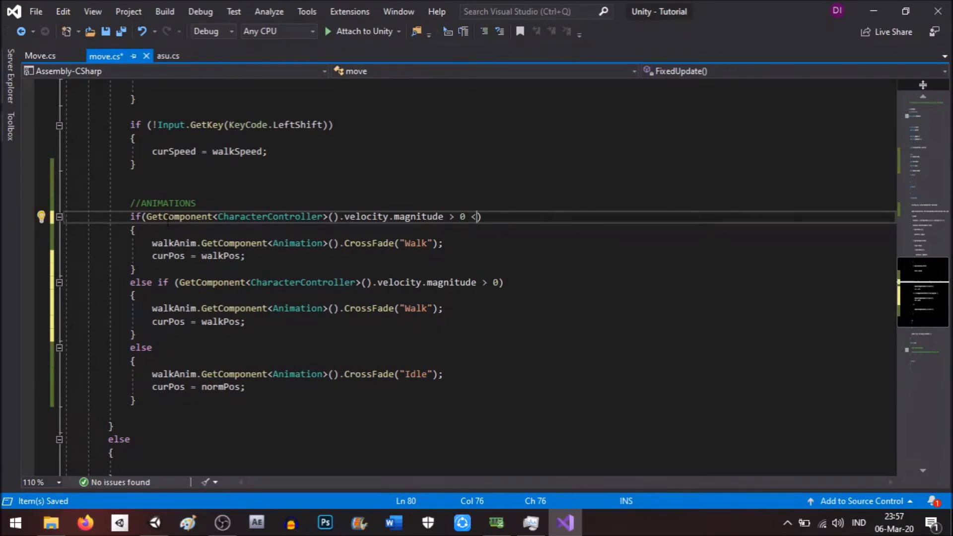
left_click(443, 219, "shift")
key("ctrl+c")
left_click(471, 217)
key("ctrl+v")
scroll(342, 194, "up", 12)
scroll(342, 194, "up", 8)
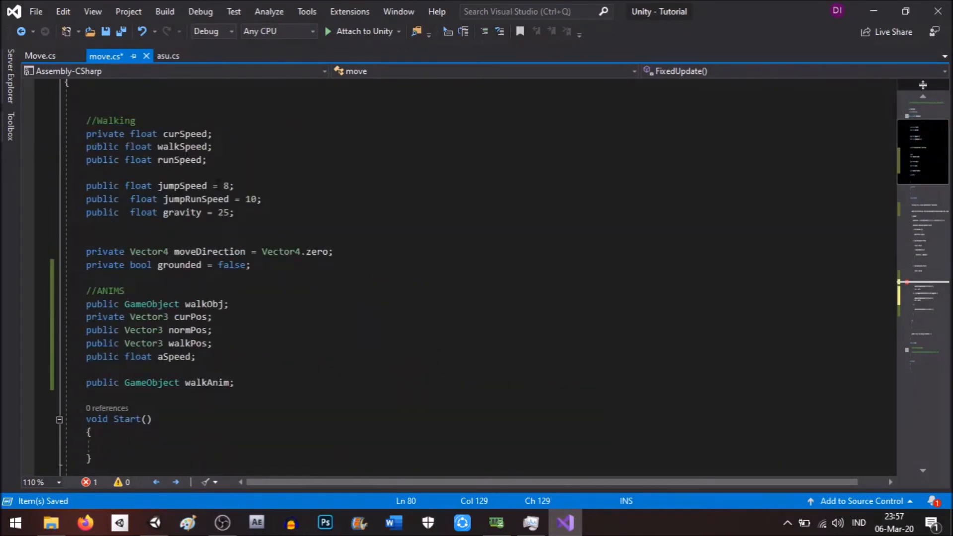
scroll(393, 274, "down", 20)
Join the two magnitude expressions with &&, require the second to be < (runSpeed + 1), and save the script
left_click(470, 112)
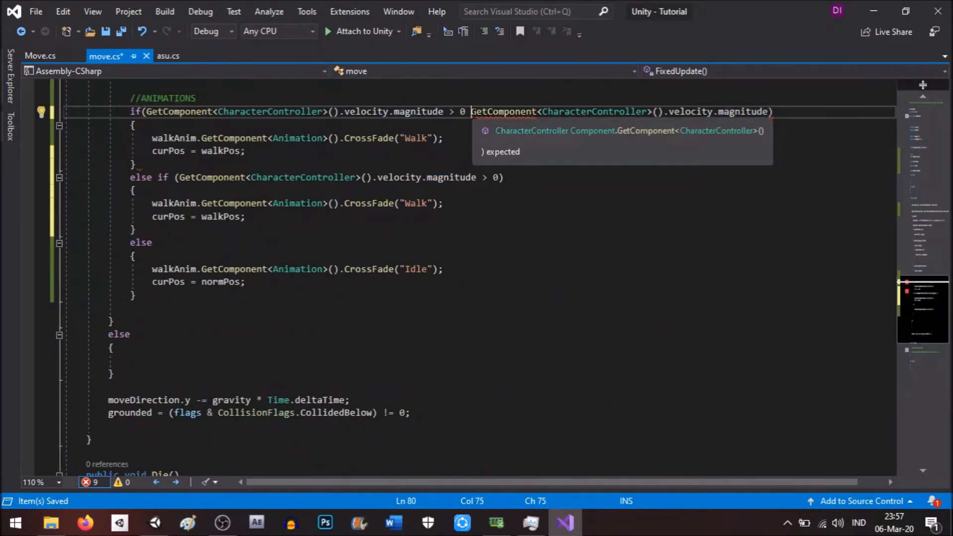
type("<")
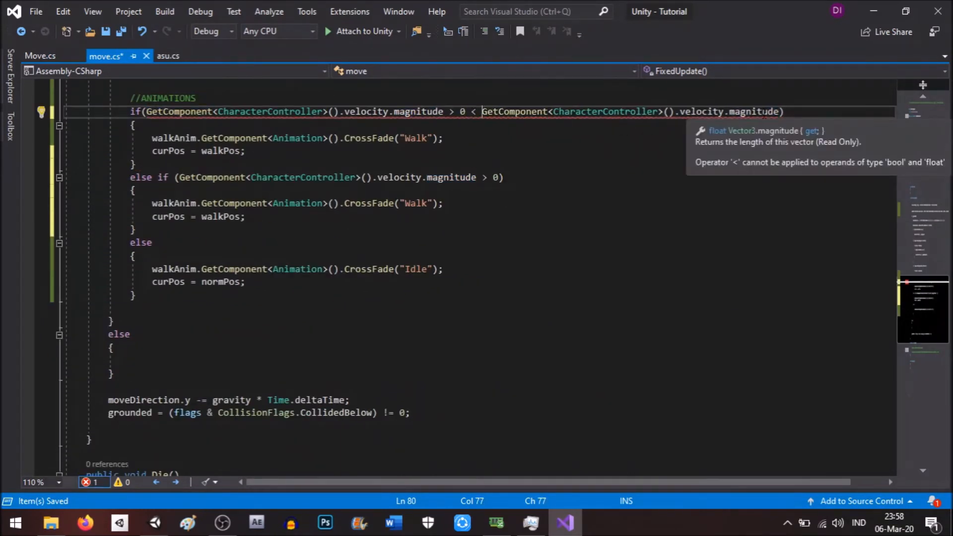
left_click_drag(778, 111, 477, 111)
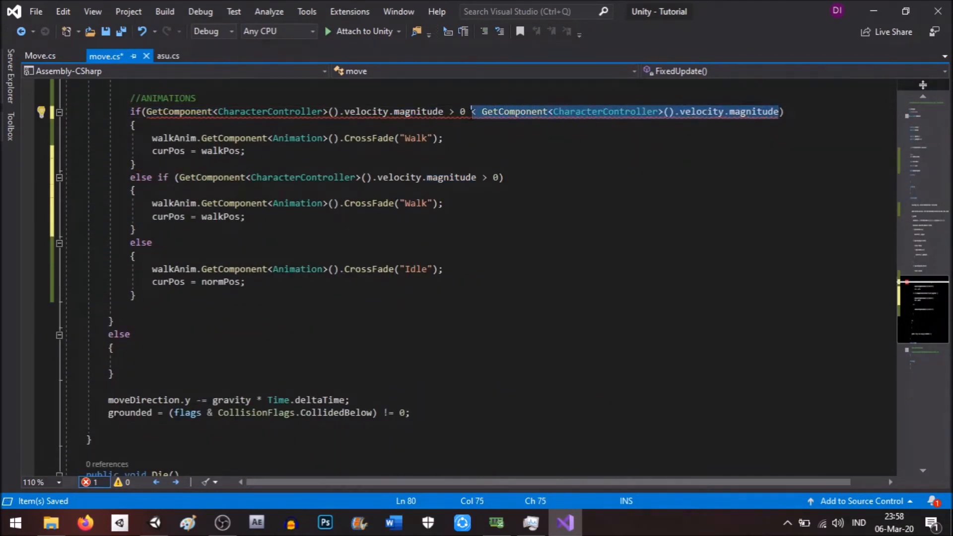
left_click(474, 115)
key("BackSpace")
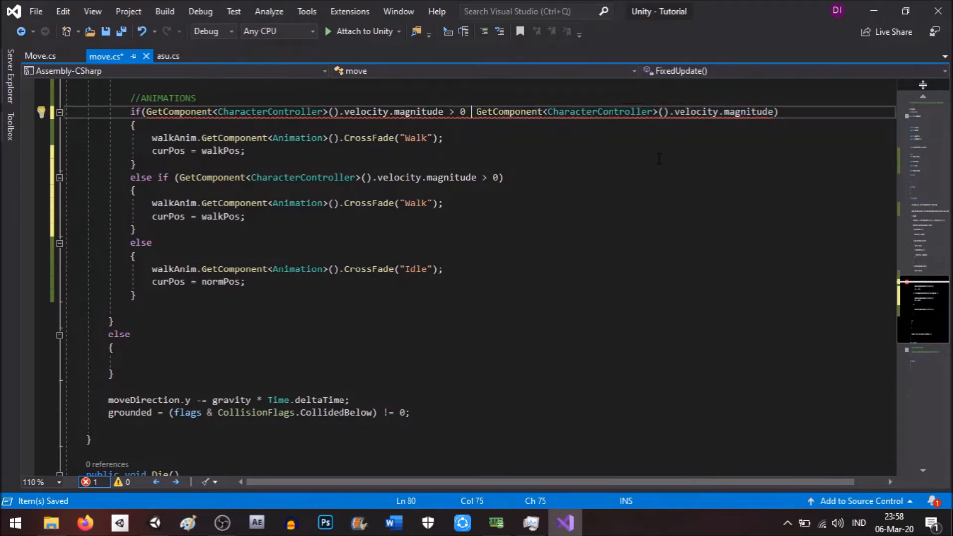
type("&&")
left_click(786, 119)
type("< (runSpeed + 1")
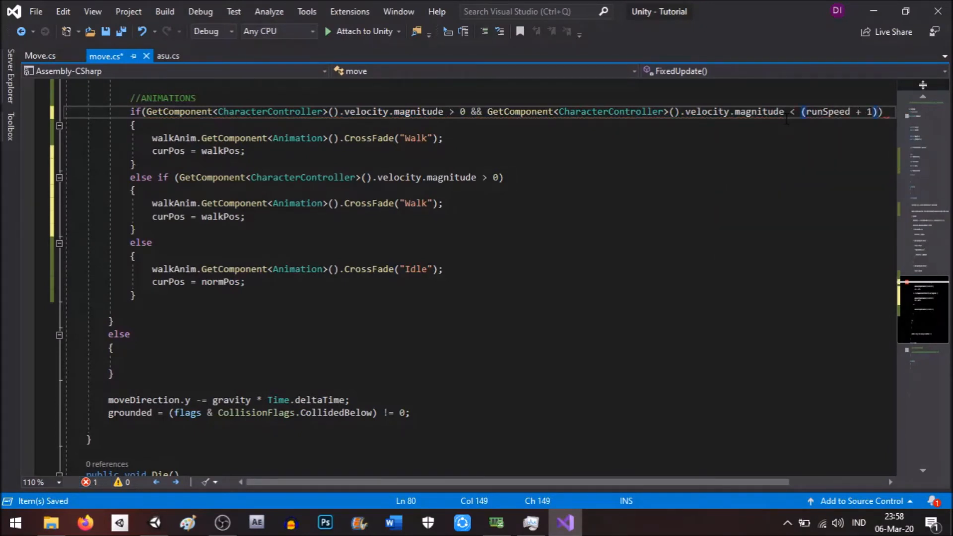
key("ctrl+s")
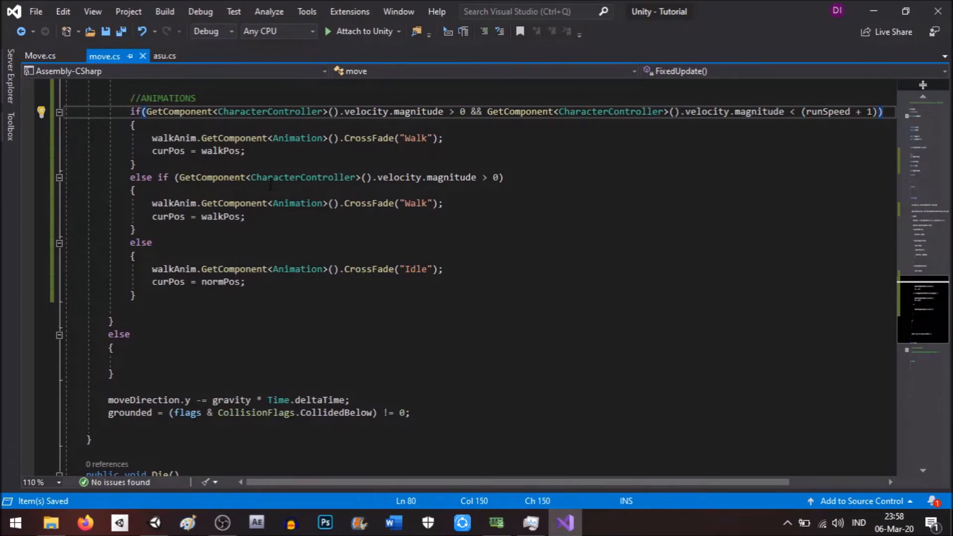
Change the else if condition's threshold to > (runSpeed-1) and save the script
left_click(492, 177)
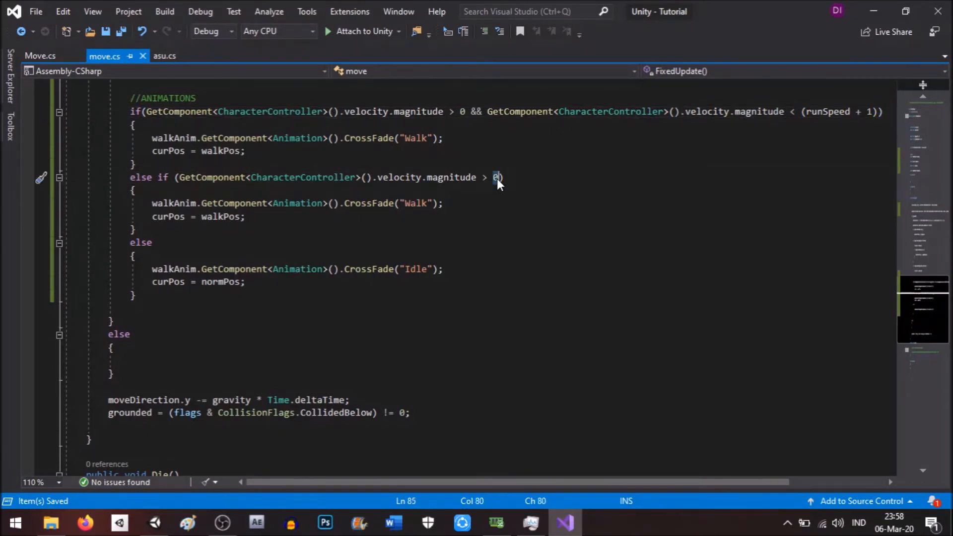
key("Delete")
type("(runs")
type(")")
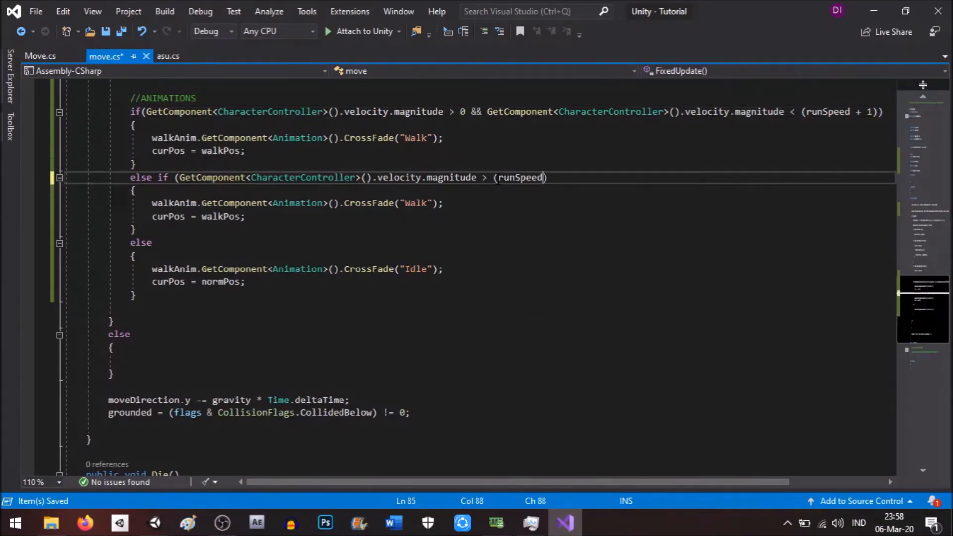
key("BackSpace")
type("-1")
key("ctrl+s")
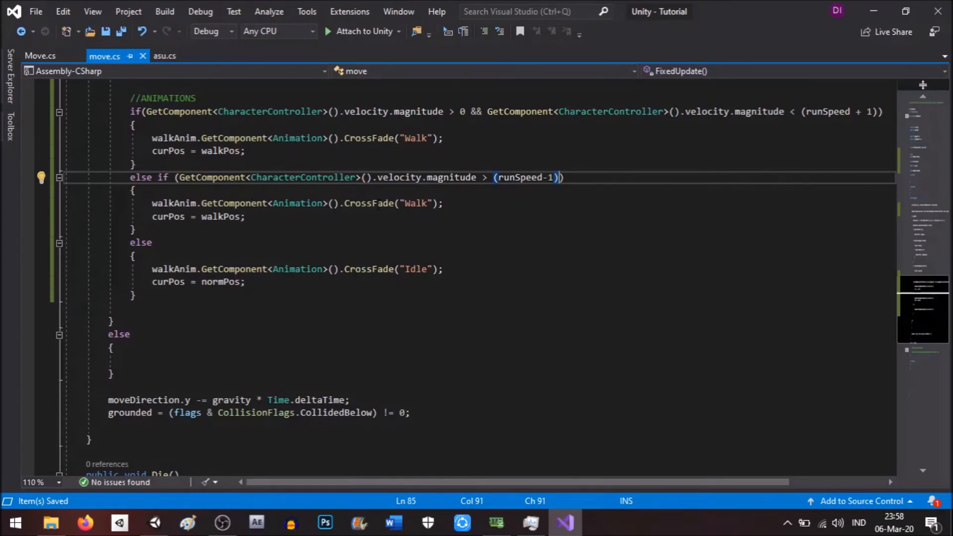
Declare public Vector3 runPos below walkPos in the ANIMS variables
left_click(218, 216)
scroll(185, 246, "up", 20)
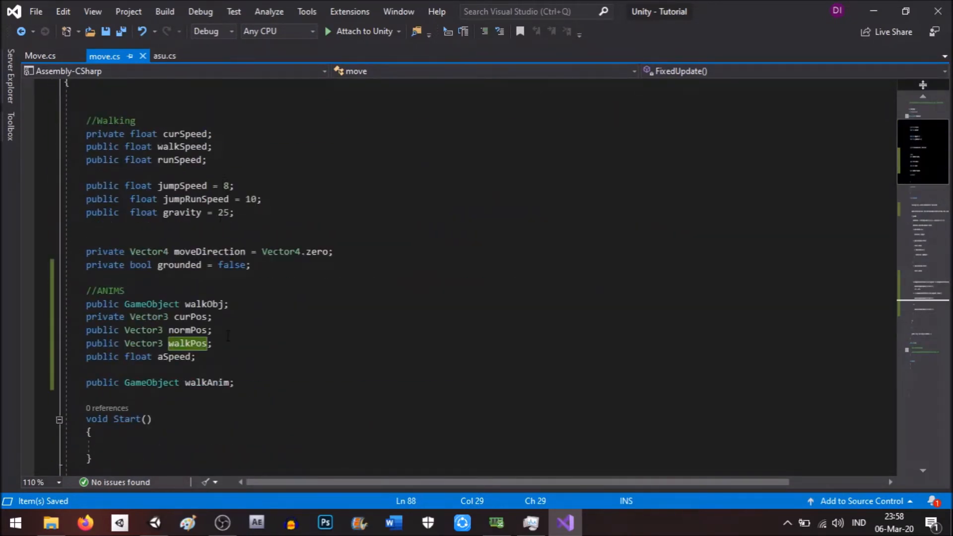
left_click(227, 335)
left_click(230, 342)
key("Return")
type("public v")
type("ector3")
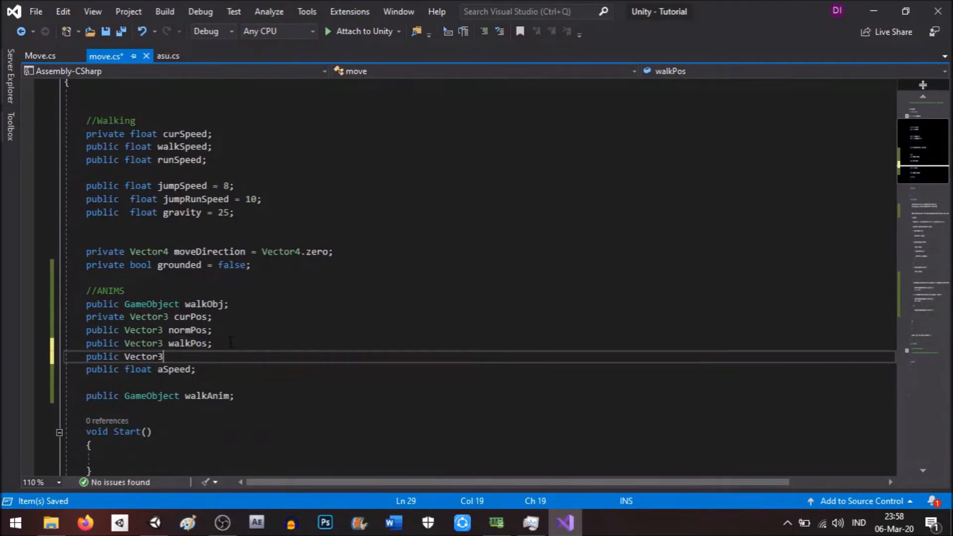
type(" runPos;")
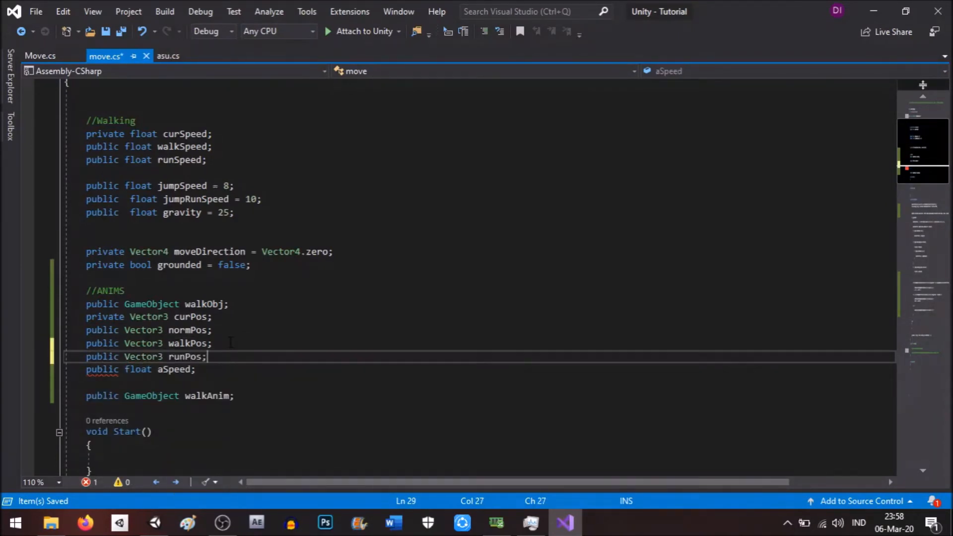
Assign runPos to curPos in the else if branch and save the script
scroll(341, 266, "down", 15)
double_click(219, 335)
type("runs")
key("Escape")
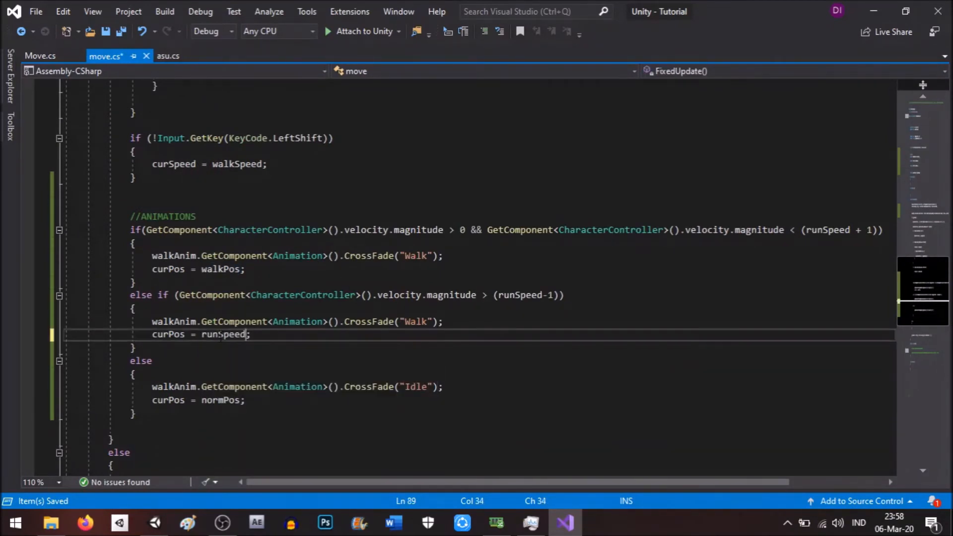
type("Pos")
key("Up")
key("Up")
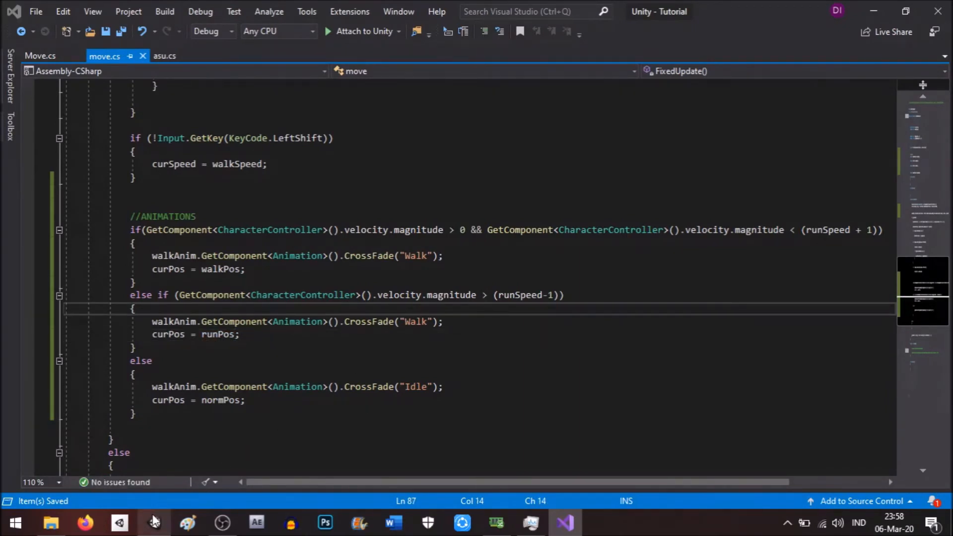
Switch to Unity, set the Player's Run Pos Y to -0.05, and run the game
left_click(155, 523)
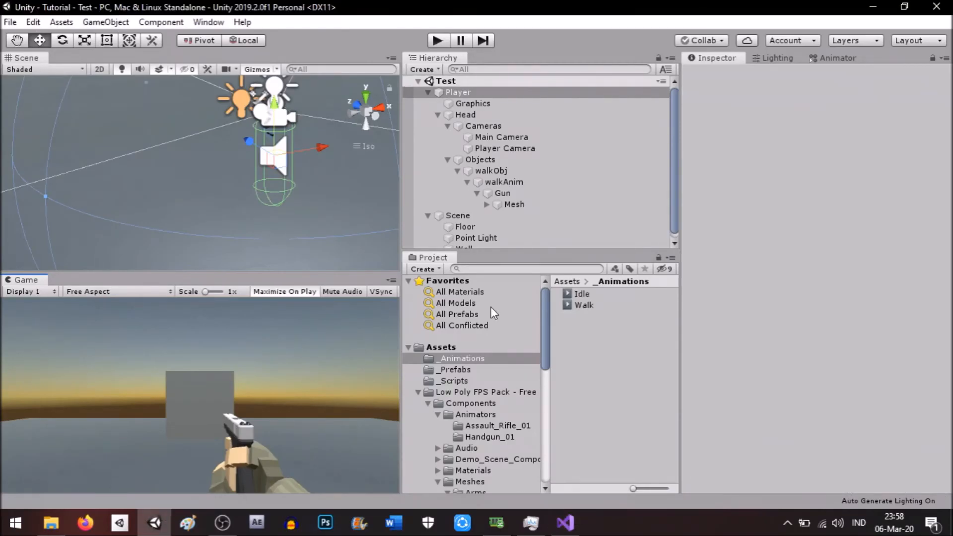
left_click(858, 282)
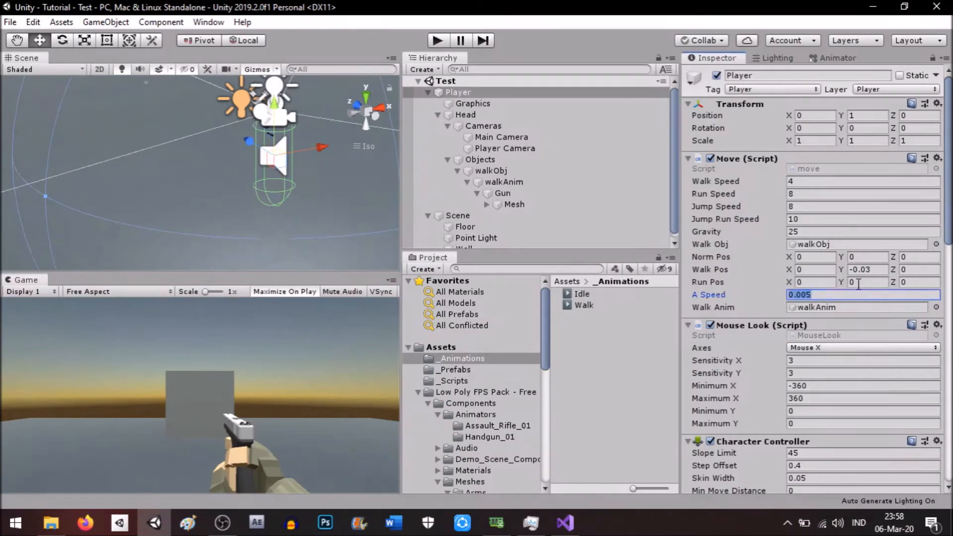
type("-0.05")
left_click(438, 40)
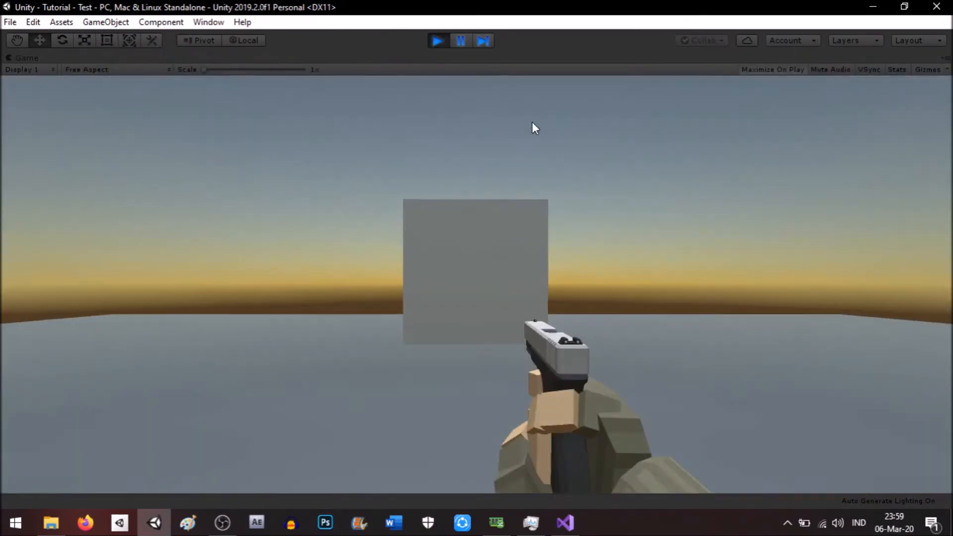
Move forward repeatedly to test the gun's walking and running positions, and stop the game
key("w")
key("w")
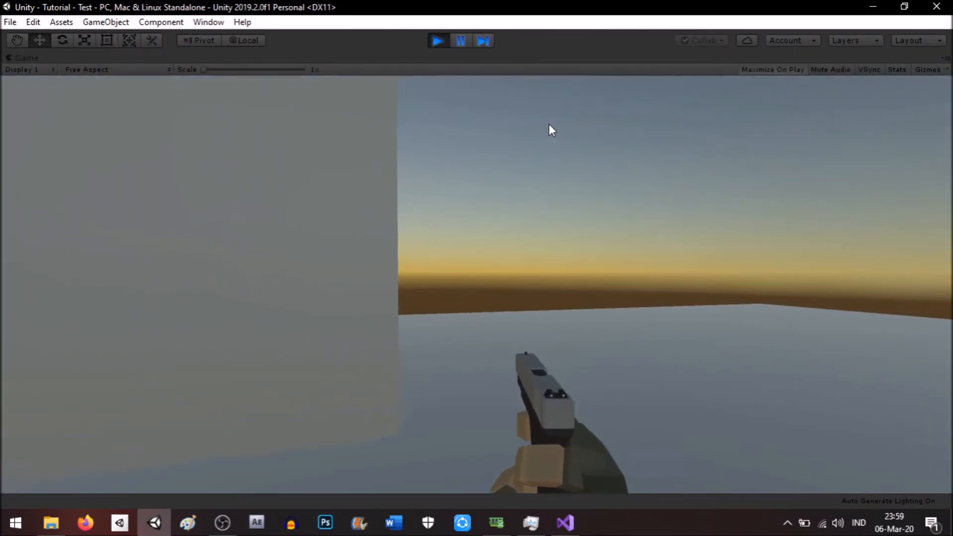
key("w")
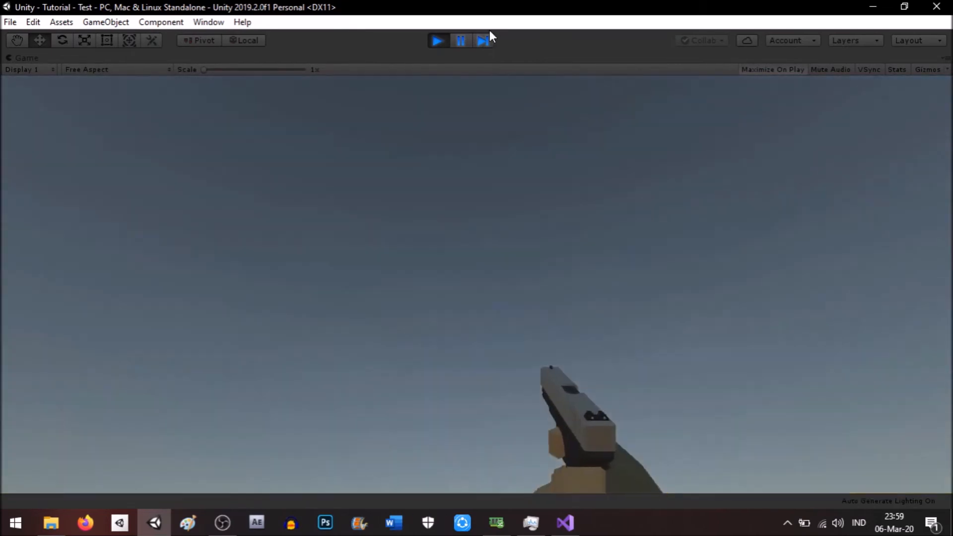
left_click(437, 41)
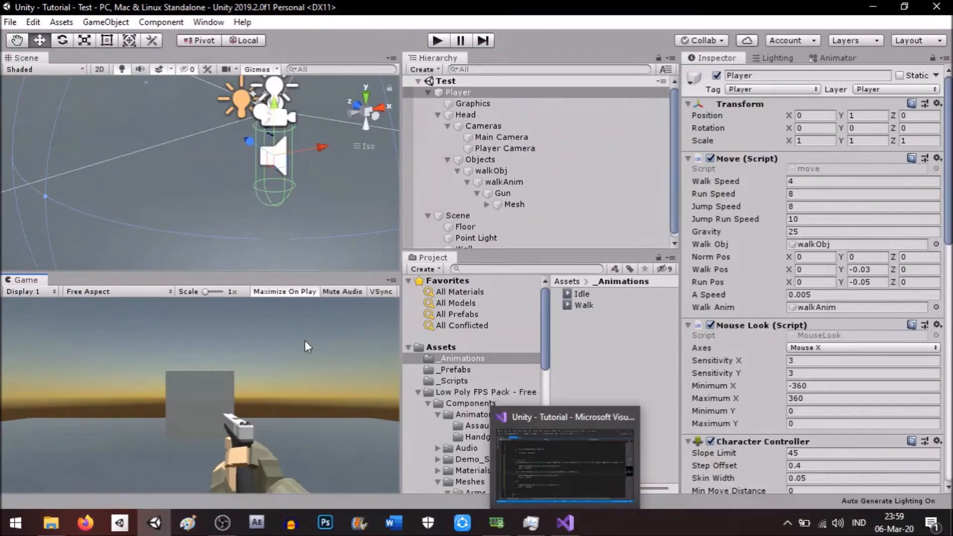
Show the Player's components in Debug mode, run the game, test walking and running forward, and stop it
left_click(944, 58)
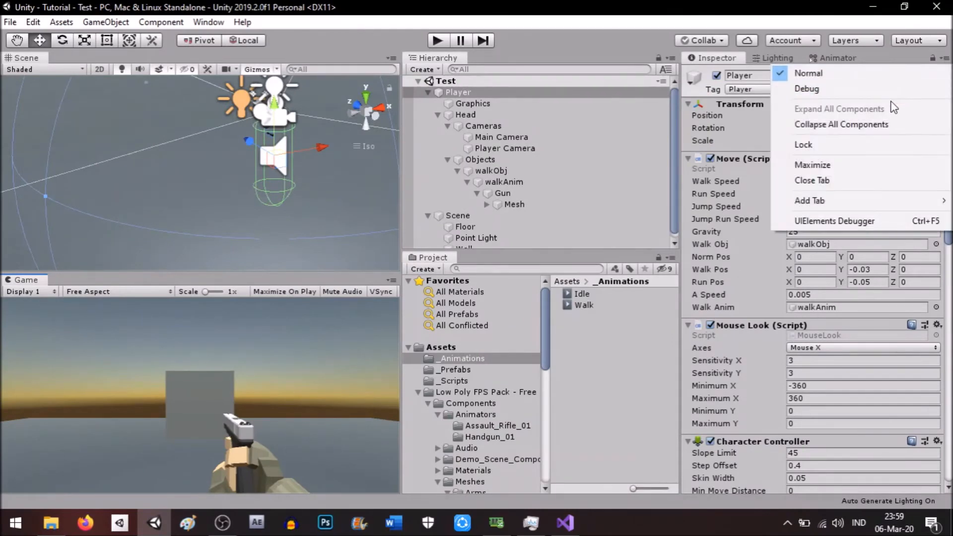
left_click(888, 90)
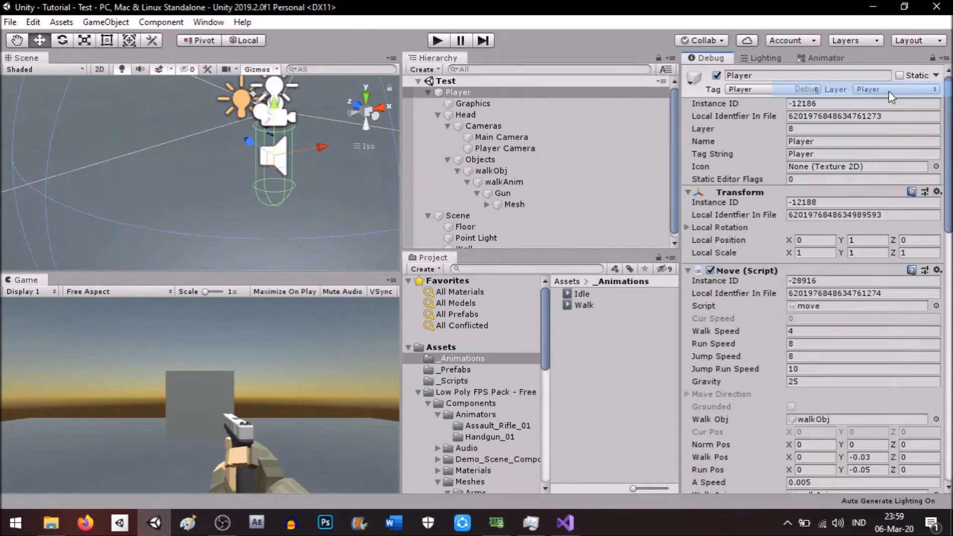
left_click(444, 39)
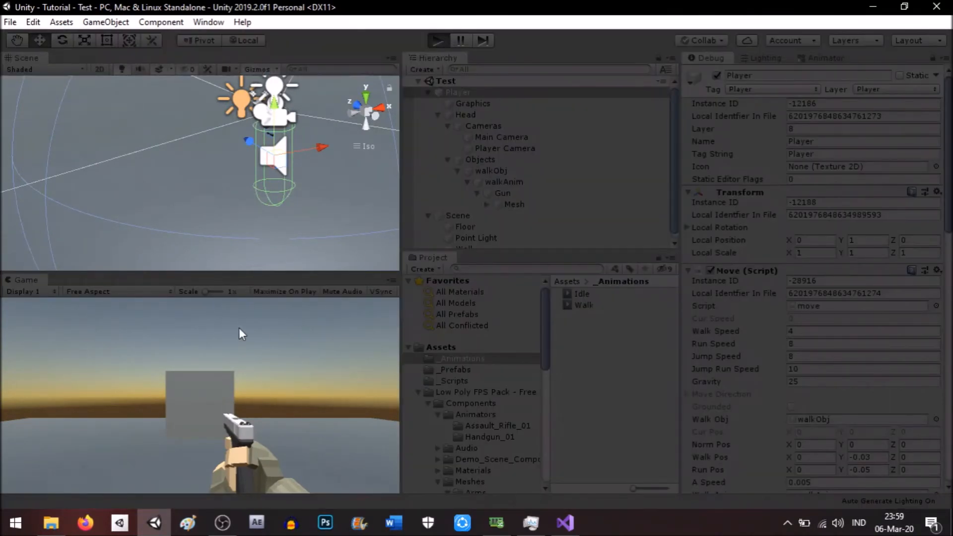
key("w")
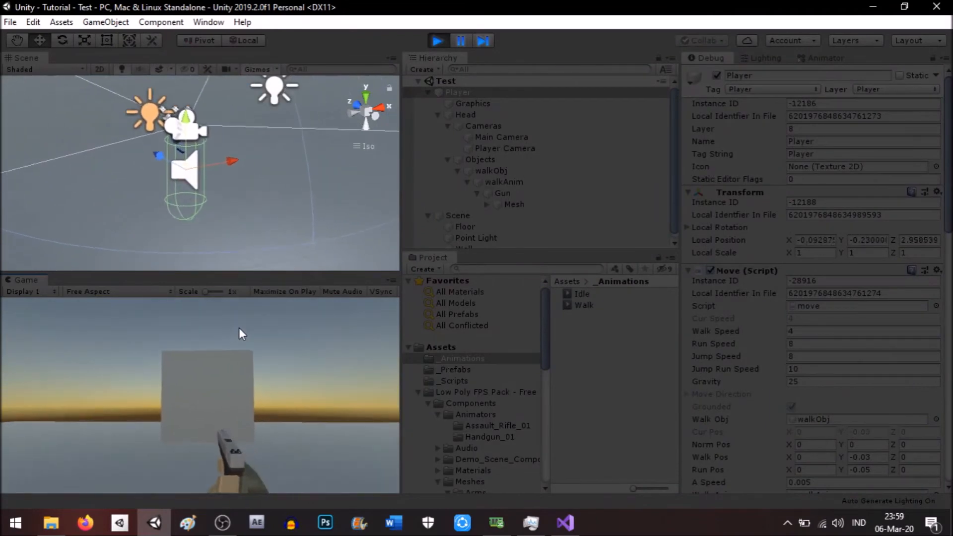
key("shift+w")
left_click(437, 40)
In the ANIMATIONS block of move.cs, change the walk condition to <= (runSpeed + 1) and the run condition to >= (runSpeed-1), and save
left_click(564, 522)
left_click(417, 322)
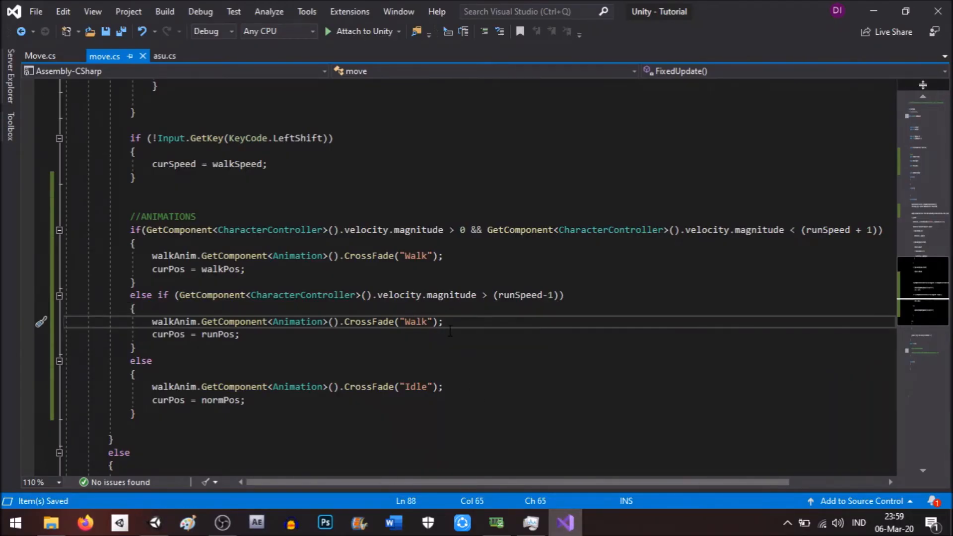
left_click(481, 294)
type("=")
left_click(795, 229)
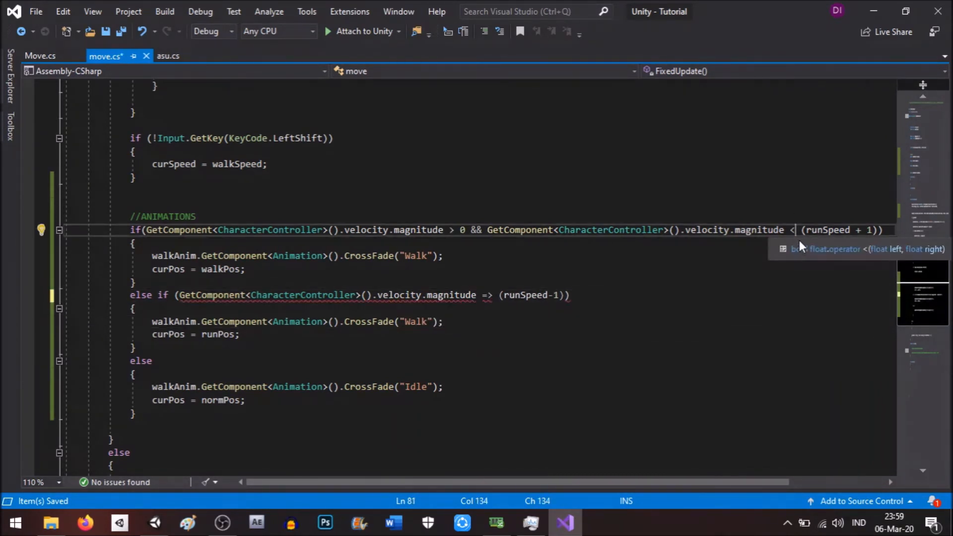
type("=")
left_click(493, 294)
key("BackSpace")
key("BackSpace")
type(">=")
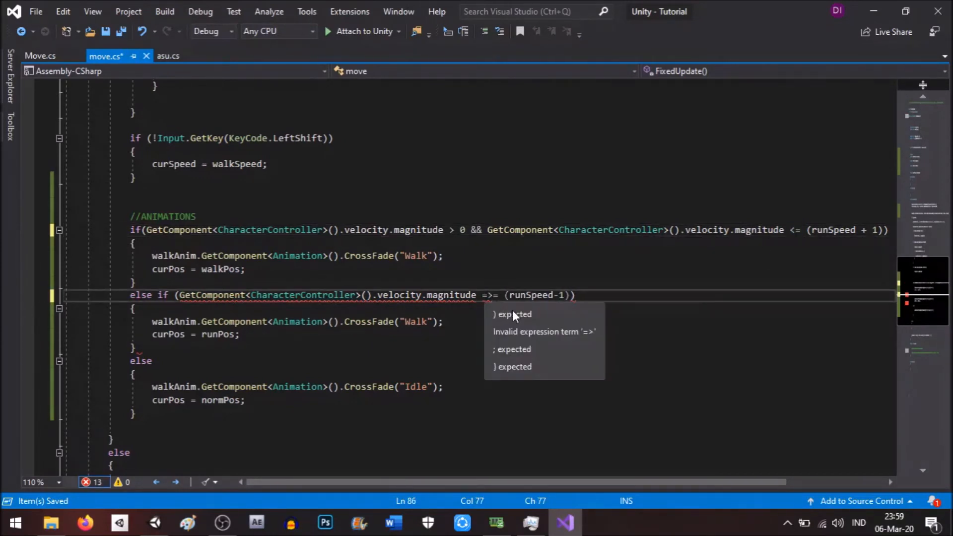
left_click(554, 242)
key("ctrl+s")
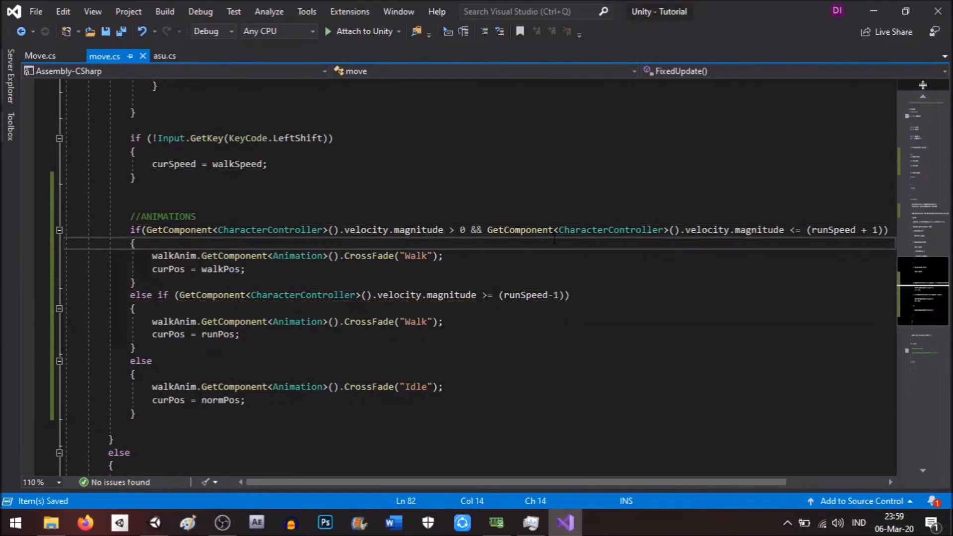
Switch to Unity and playtest the edited conditions by moving forward and sideways, and stop the game
left_click(478, 230)
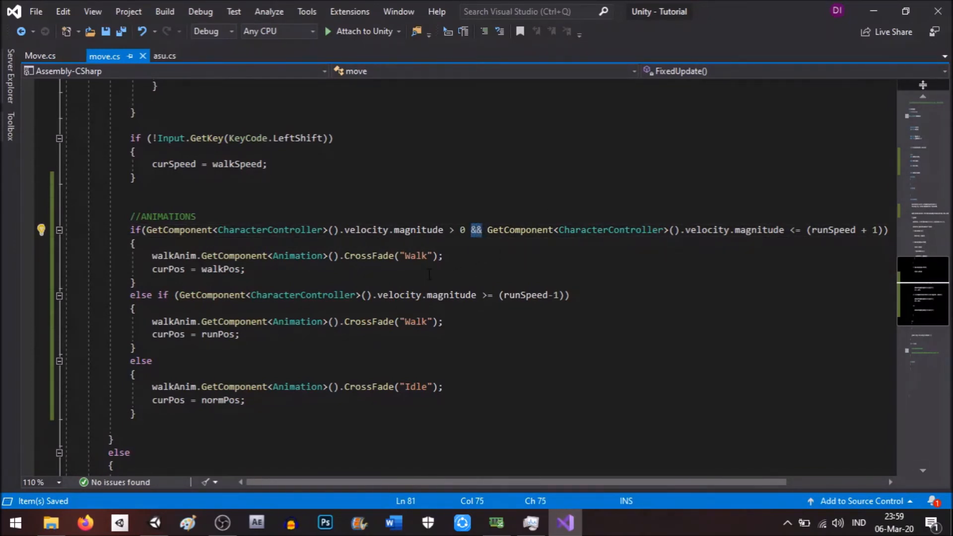
left_click(168, 523)
left_click(437, 40)
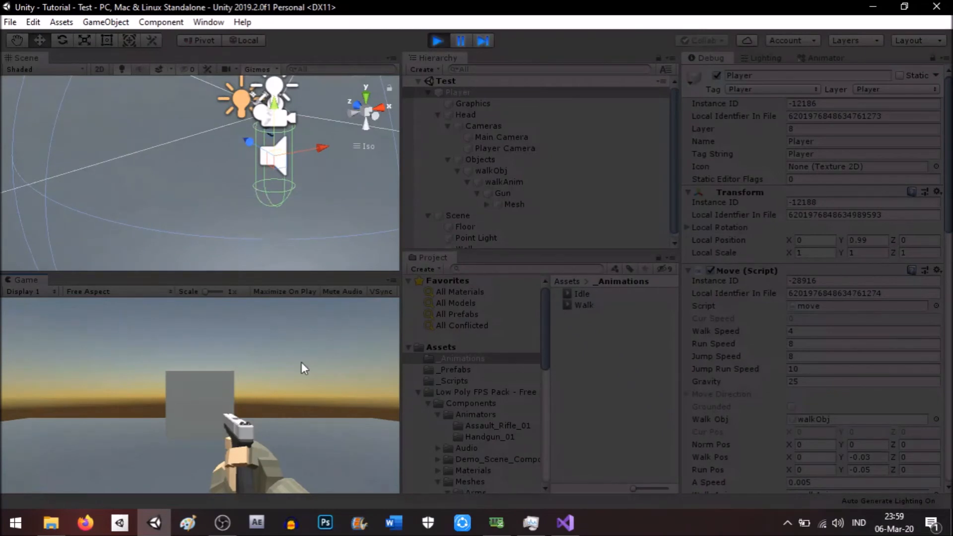
key("w")
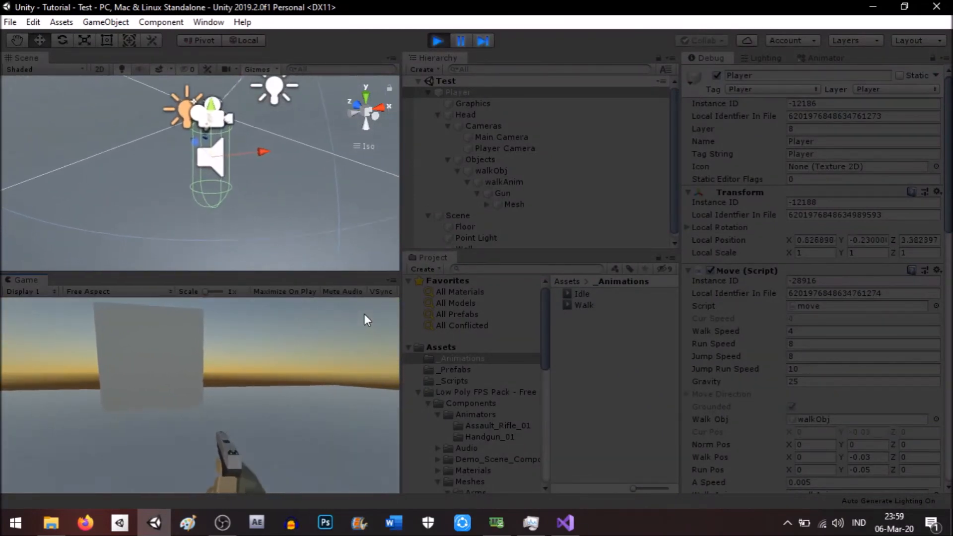
key("d")
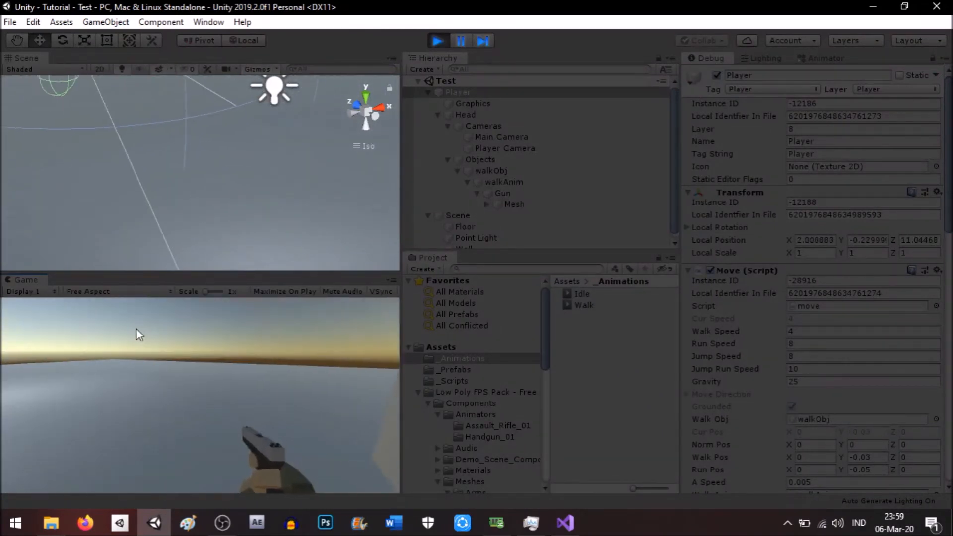
key("w")
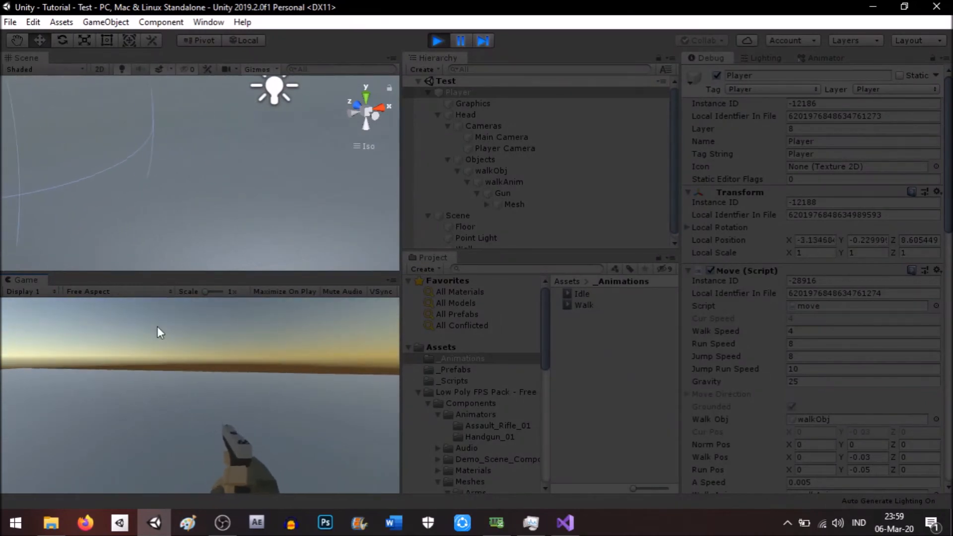
left_click(437, 41)
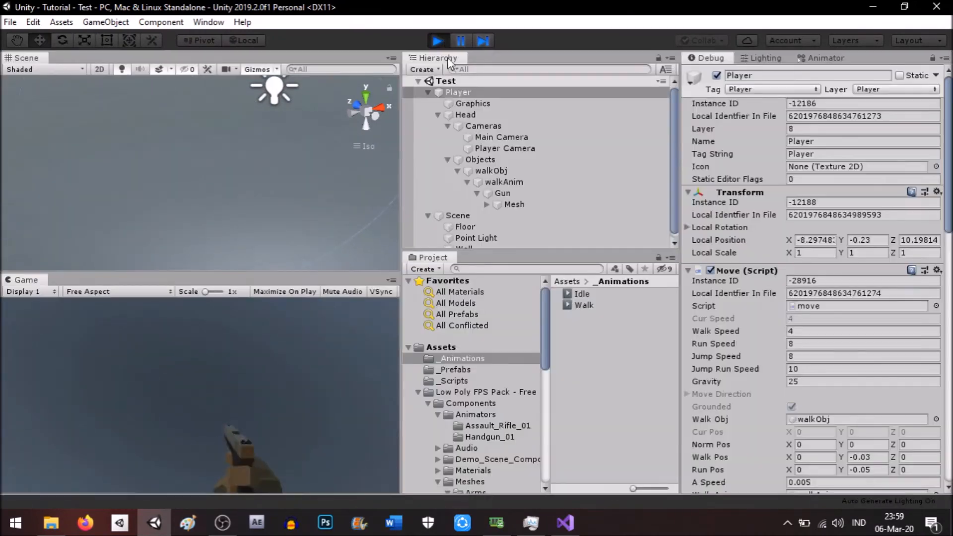
Run the game again, walk and sprint forward to check the gun's position for each speed, and stop it
left_click(565, 523)
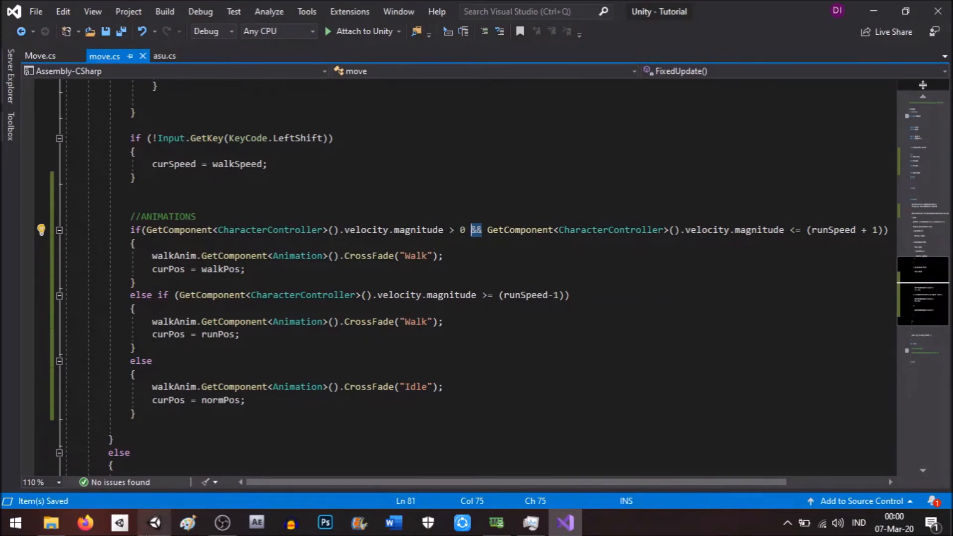
mouse_move(154, 523)
left_click(176, 481)
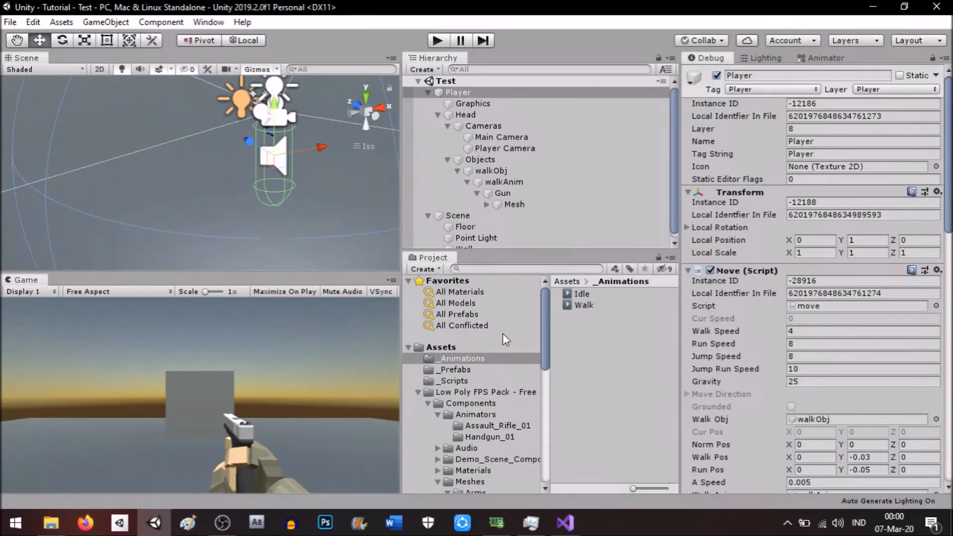
left_click(437, 40)
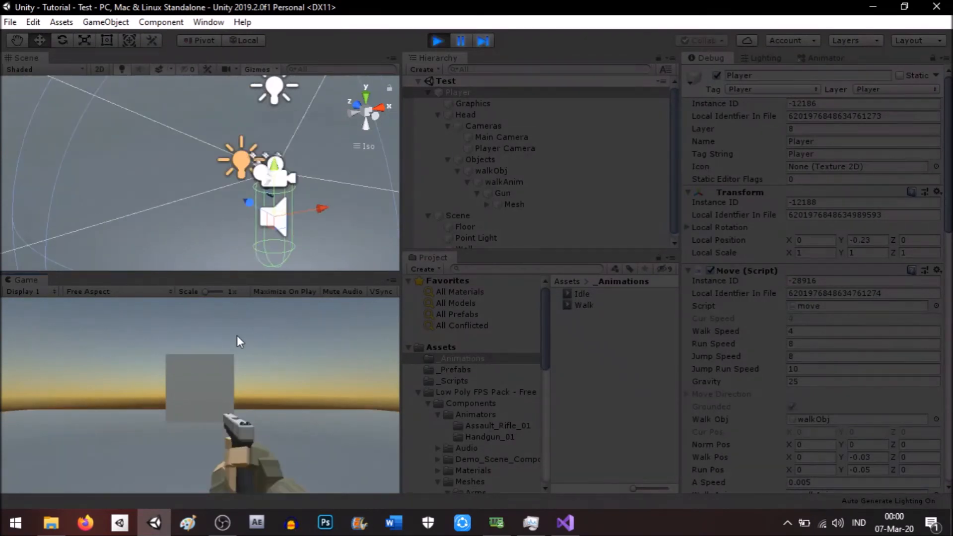
key("w")
key("d")
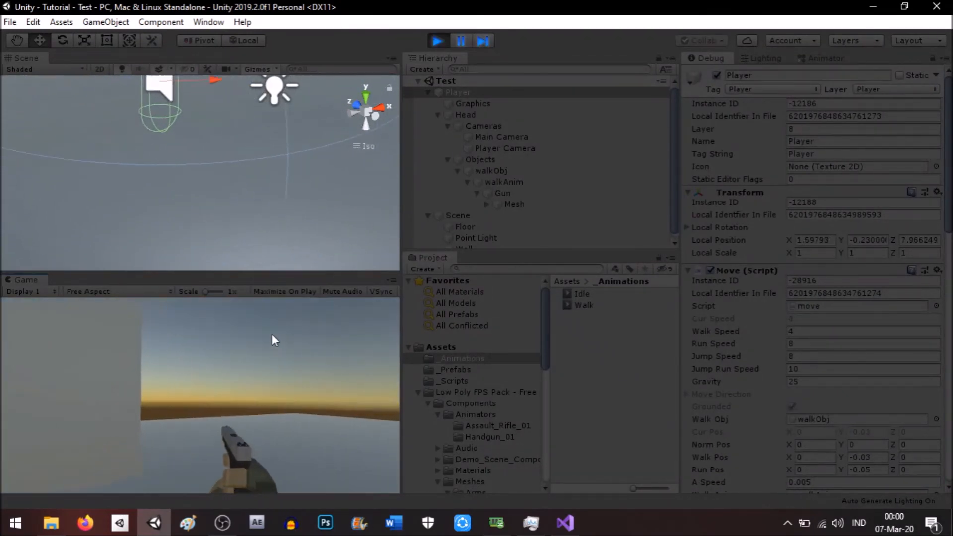
key("shift+w")
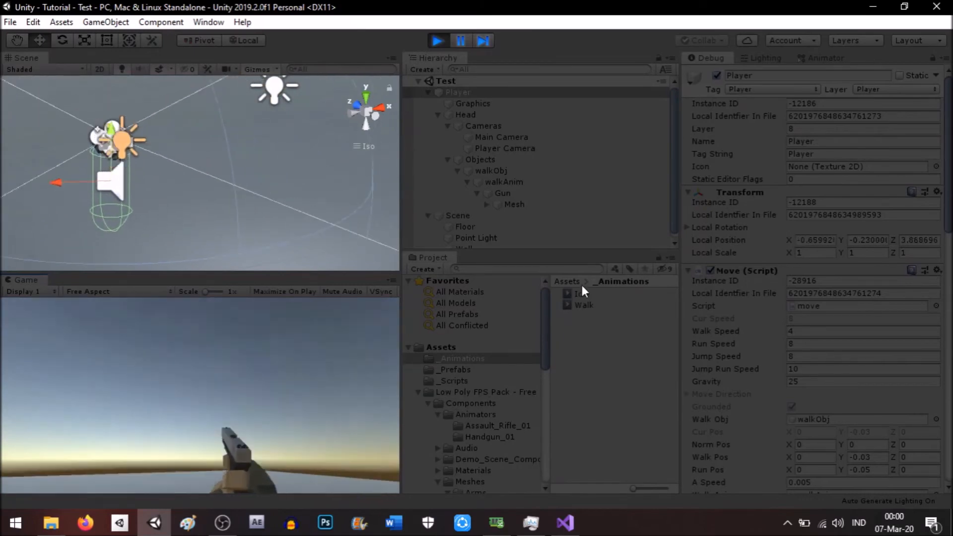
left_click(437, 42)
left_click(565, 523)
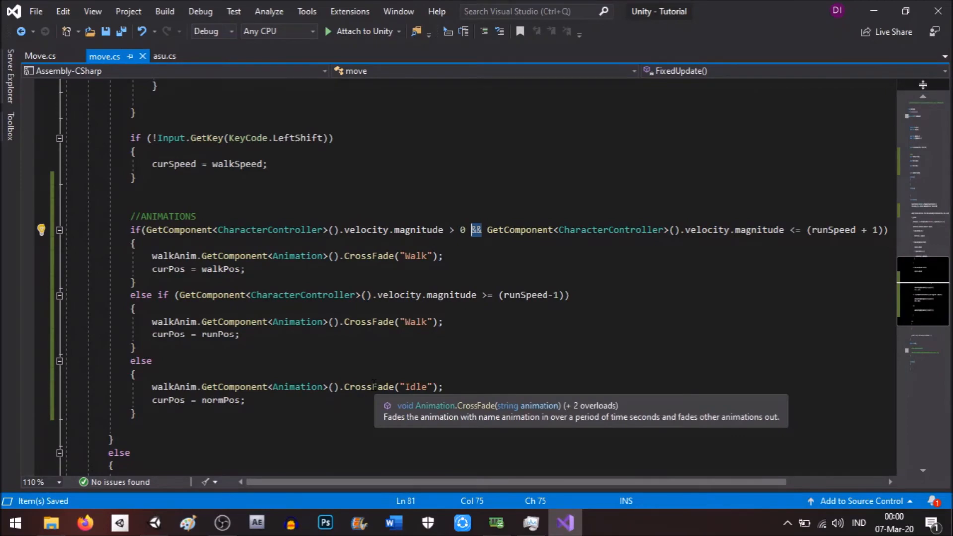
left_click(155, 522)
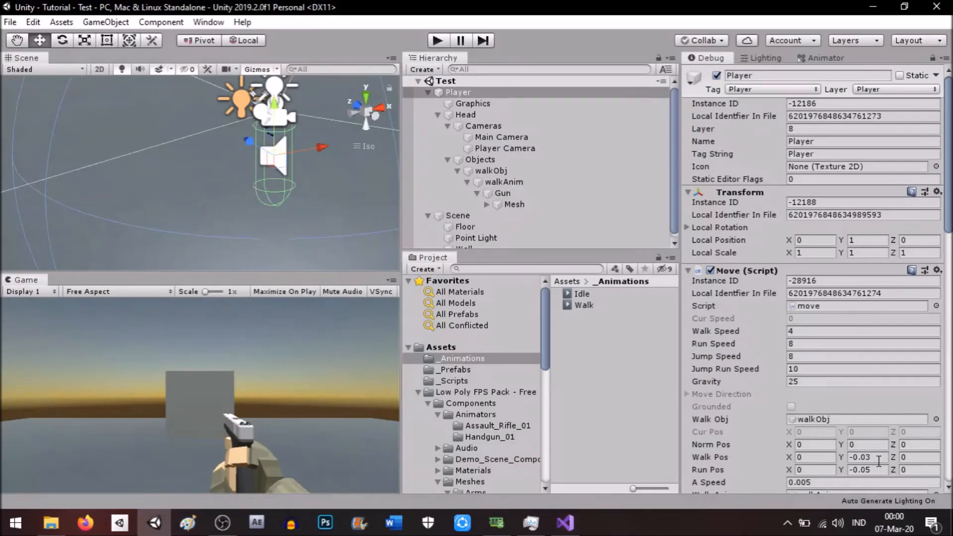
scroll(873, 457, "down", 5)
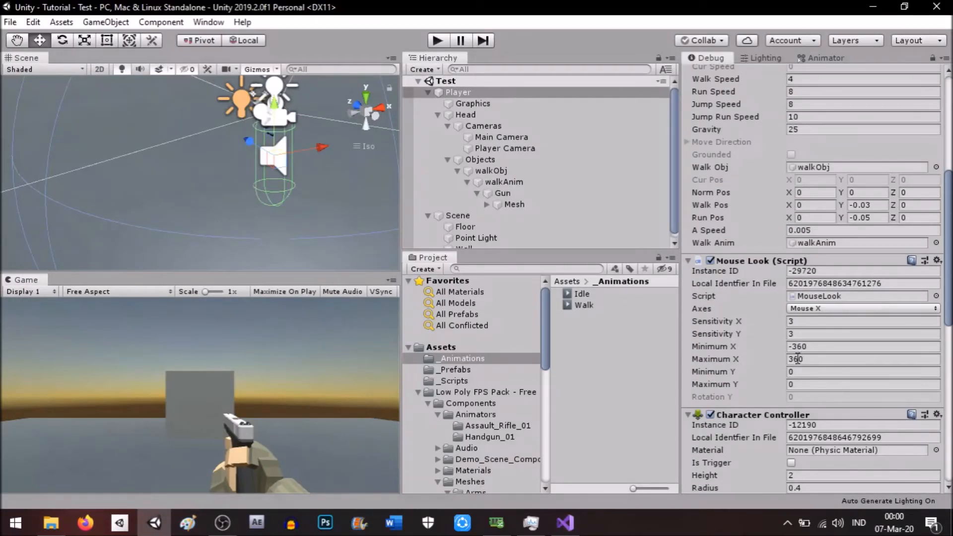
left_click(565, 523)
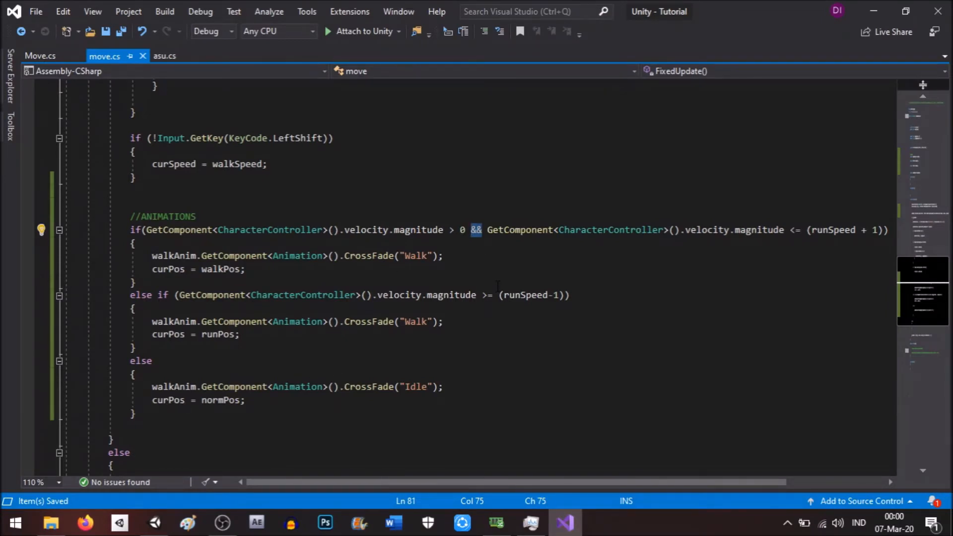
left_click(155, 523)
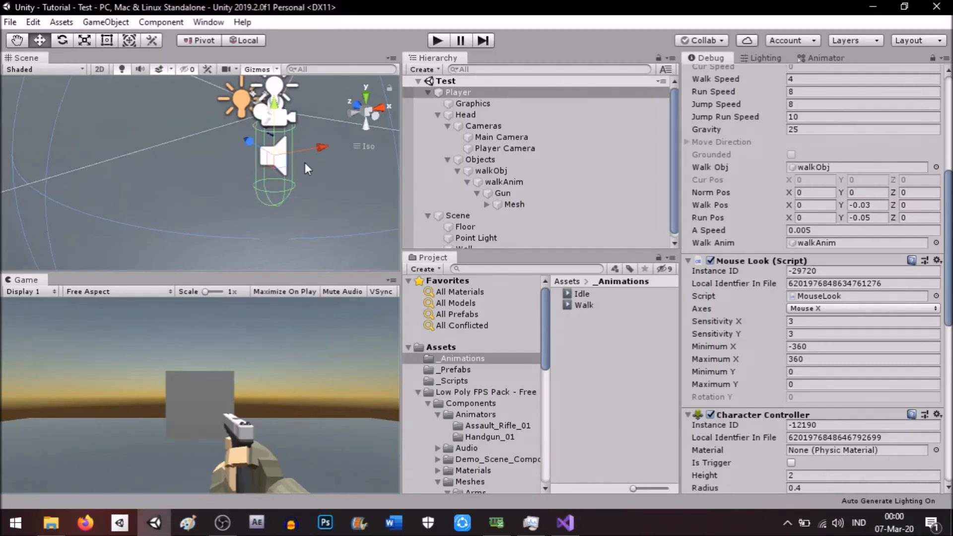
Enable Maximize On Play, run the game maximized to test the gun's movement while walking, and stop it
left_click(435, 45)
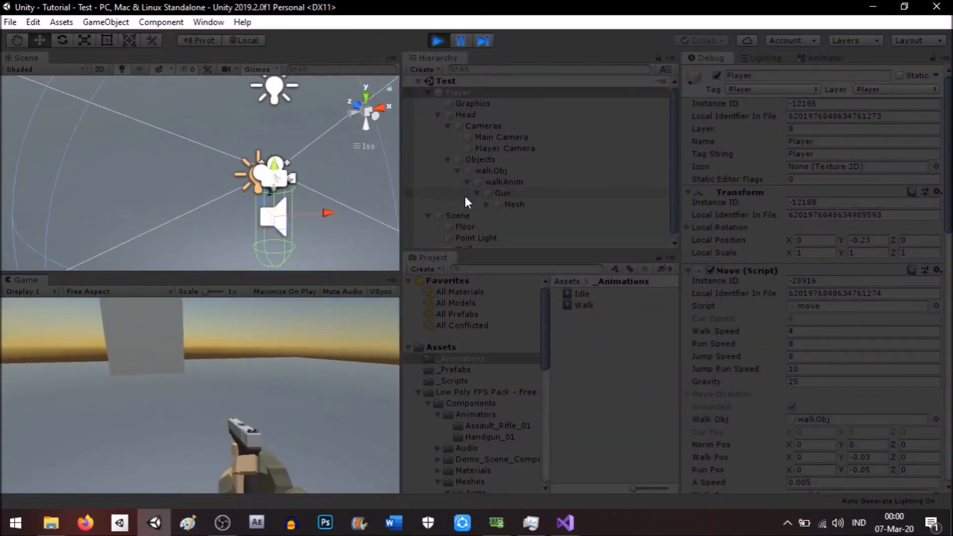
left_click(290, 296)
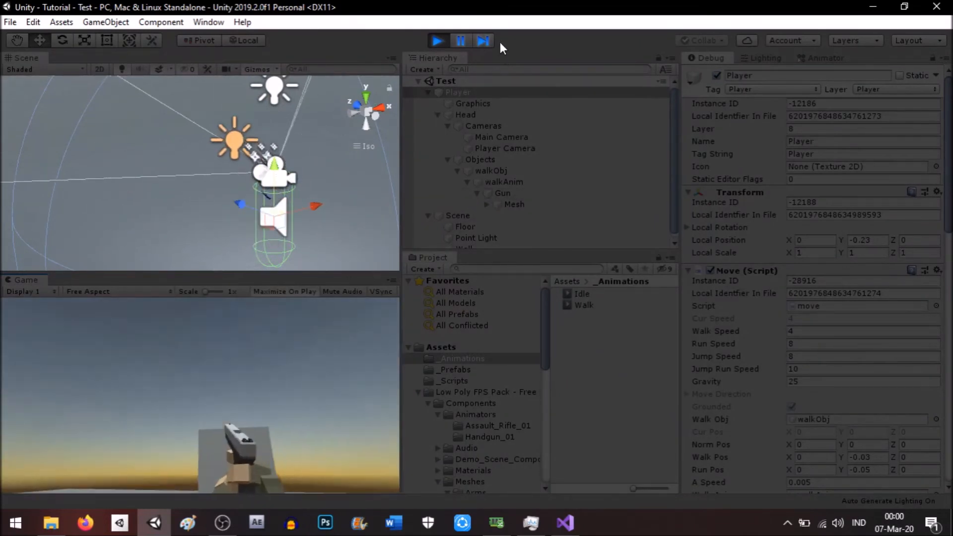
double_click(452, 36)
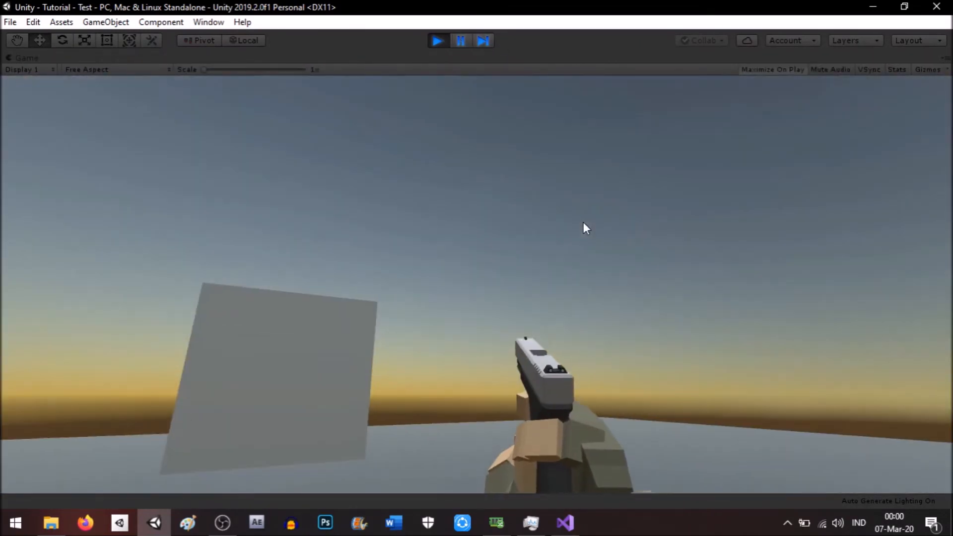
key("w")
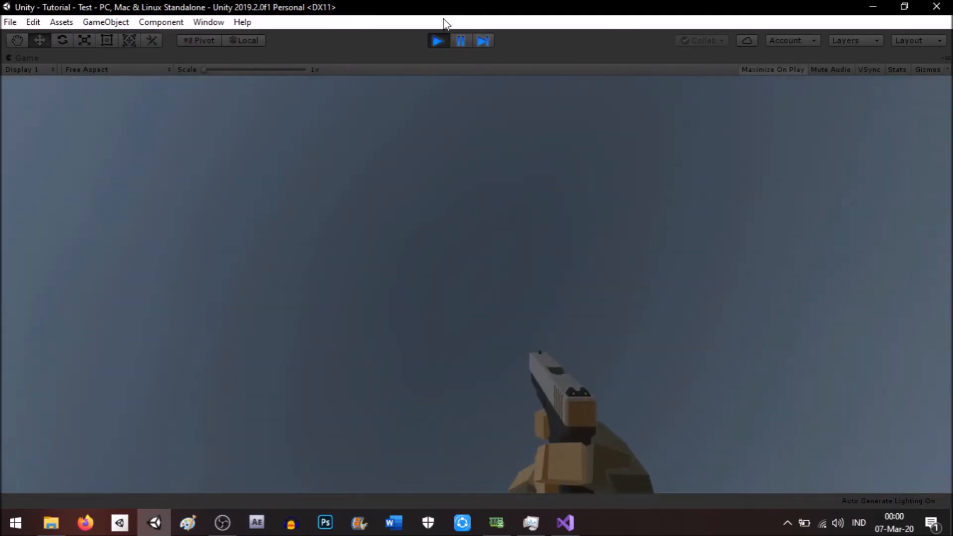
left_click(439, 39)
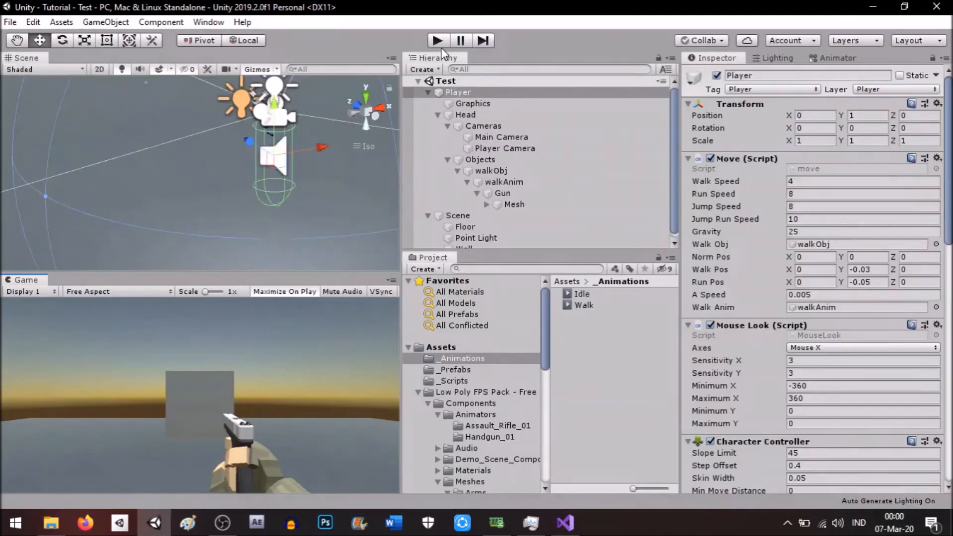
Create an empty child object named idleAnim under walkObj and nest walkAnim inside it
left_click(508, 173)
left_click(501, 161)
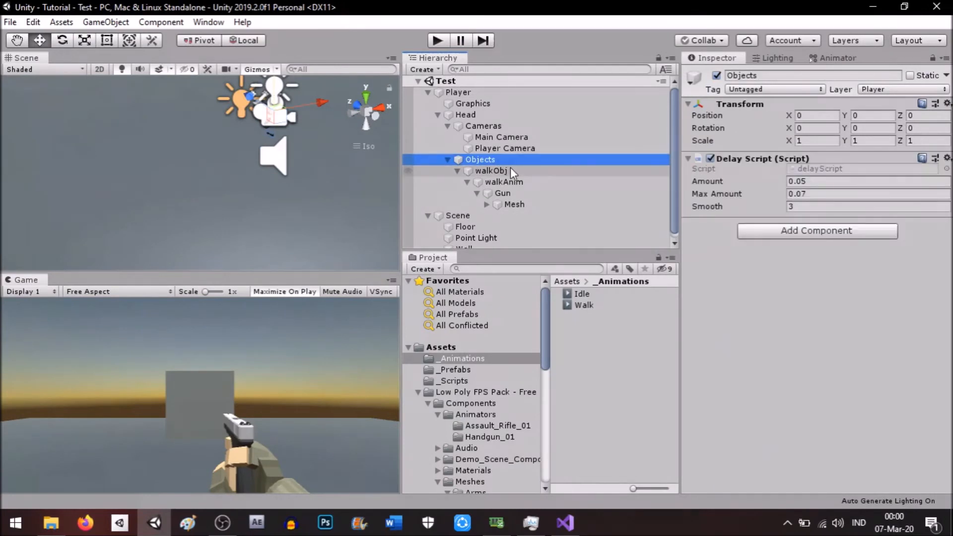
left_click(511, 169)
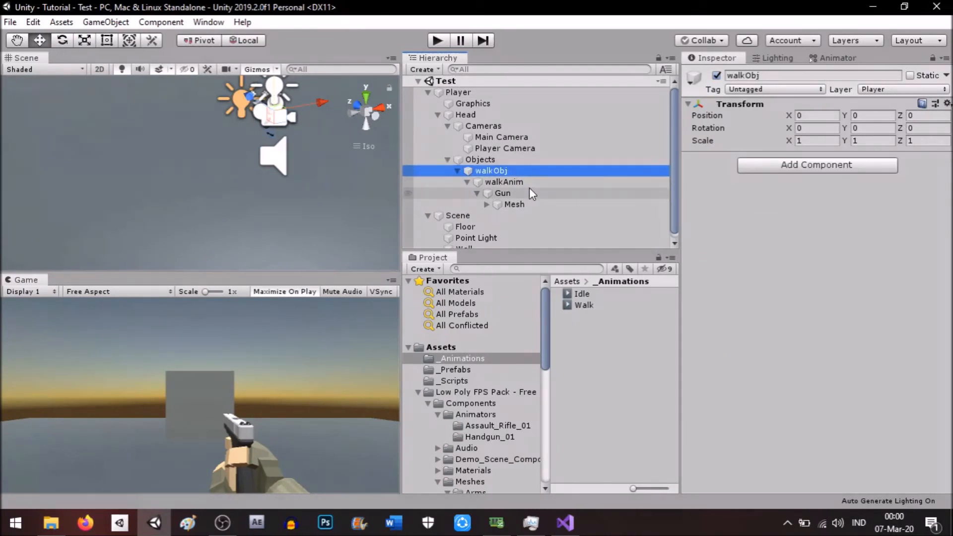
key("alt+shift+n")
left_click(789, 74)
left_click(794, 76)
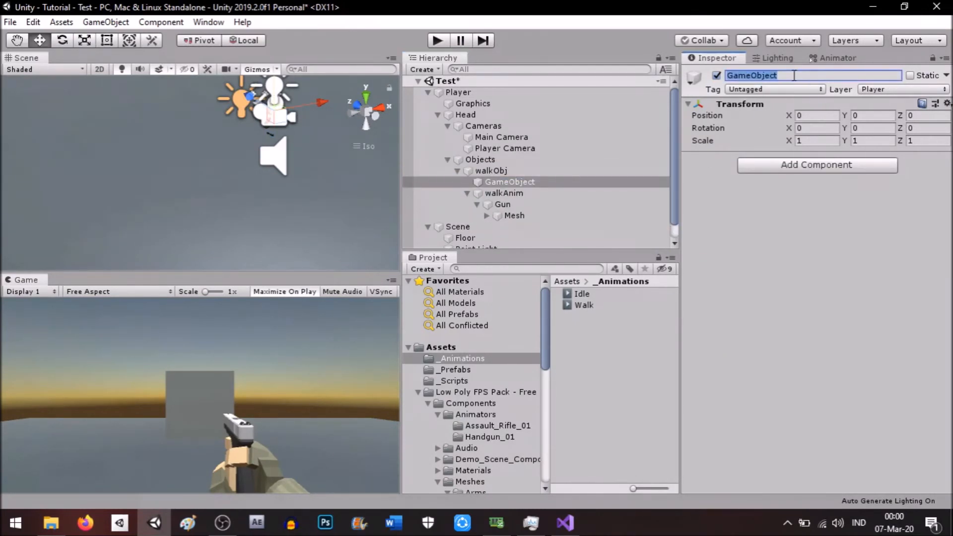
type("idleAnim")
key("Return")
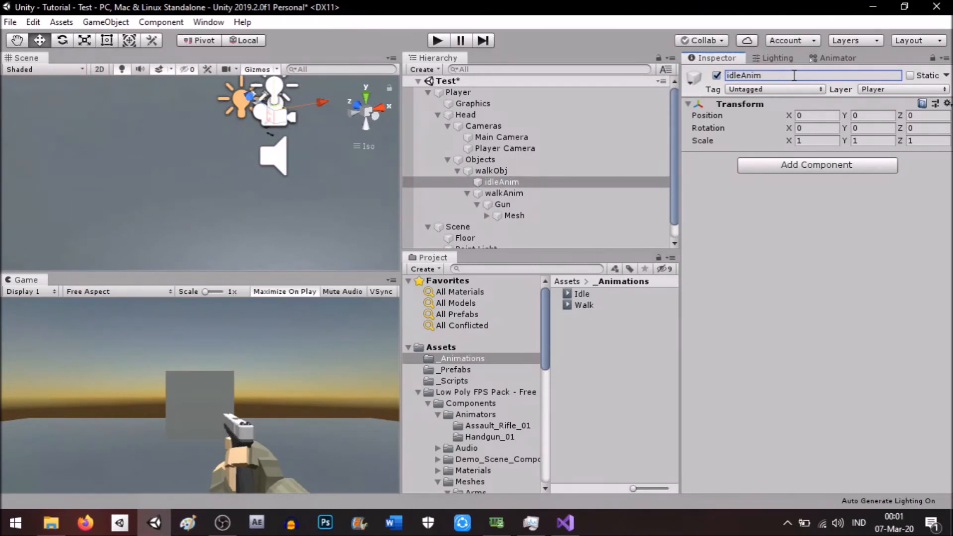
left_click_drag(574, 192, 567, 182)
Create a folder named idleAnim inside the _Animations folder
left_click(475, 358)
left_click(425, 268)
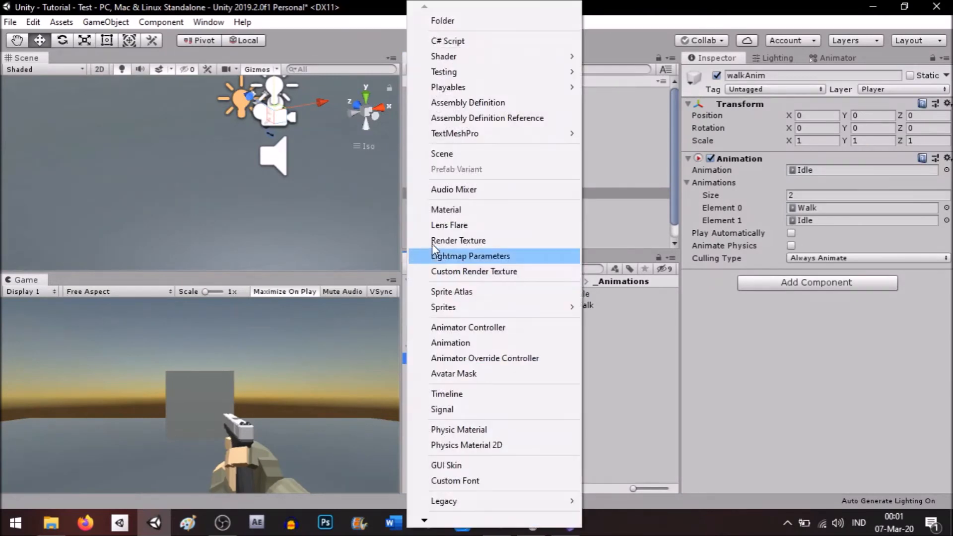
left_click(508, 26)
type("idl")
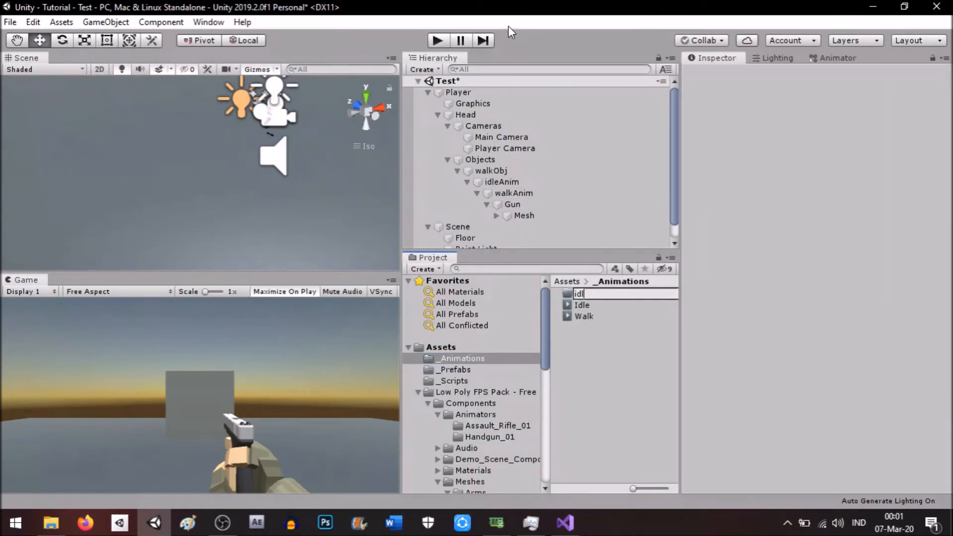
type("eAnim")
key("Return")
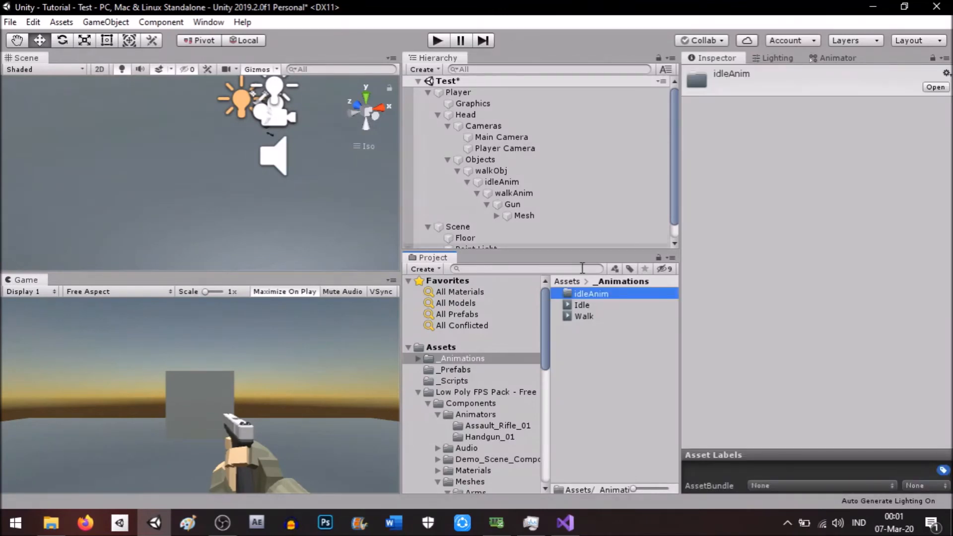
Create a second folder named walkANim inside the _Animations folder
left_click(425, 269)
left_click(447, 22)
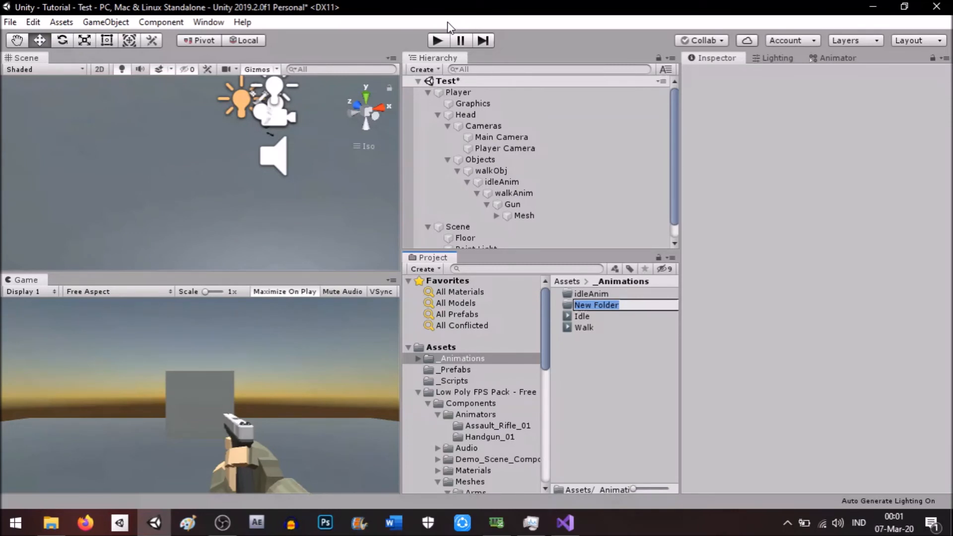
type("walkANim")
key("Return")
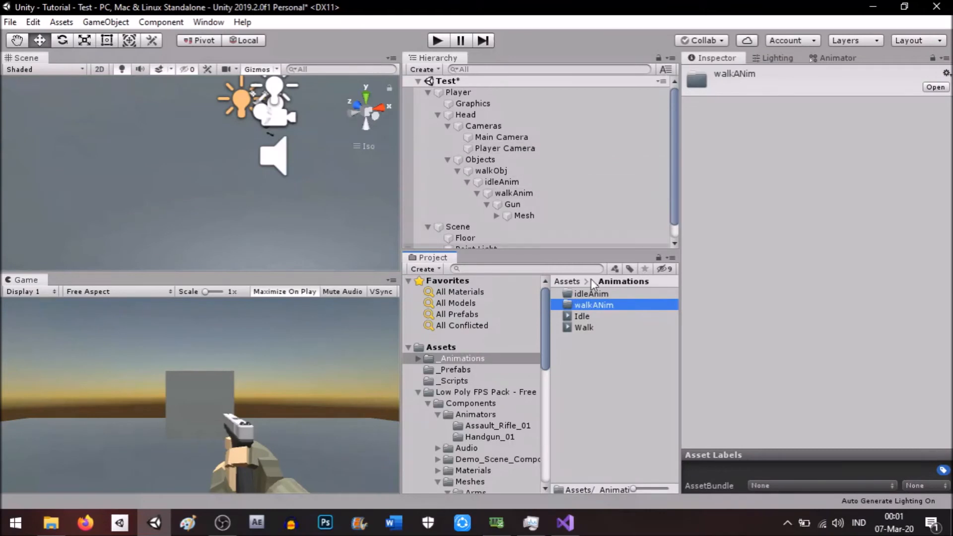
Open the idleAnim folder and add an Animation component to the idleAnim object in the hierarchy
left_click(604, 292)
left_click(512, 182)
double_click(609, 295)
left_click(502, 182)
left_click(161, 22)
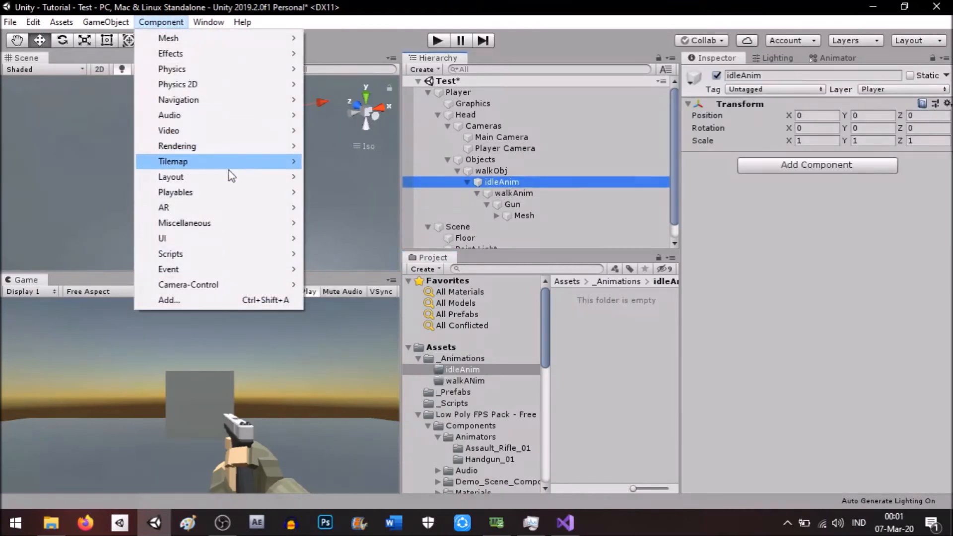
mouse_move(225, 224)
left_click(362, 236)
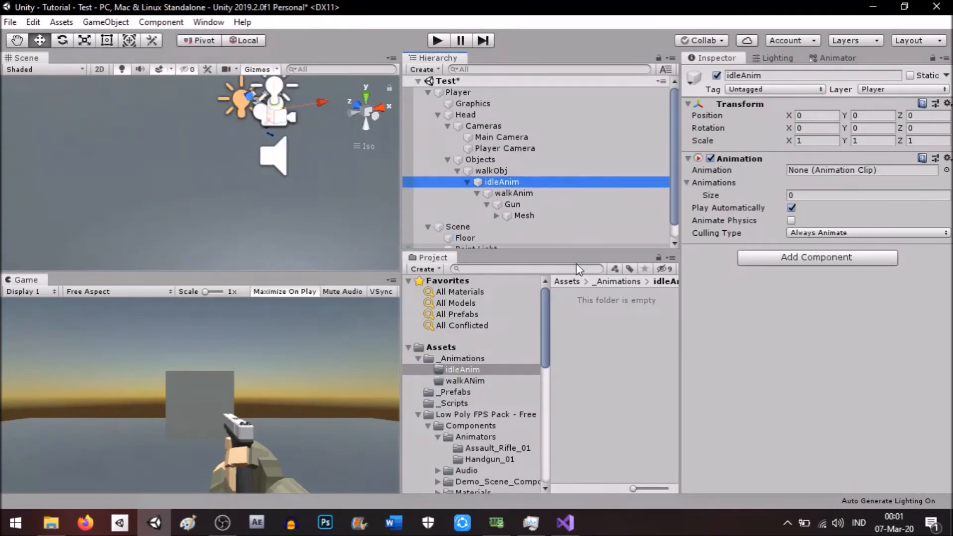
Create a new animation clip for the idleAnim object, saved as idleAnim in the idleAnim folder
key("ctrl+6")
left_click(685, 304)
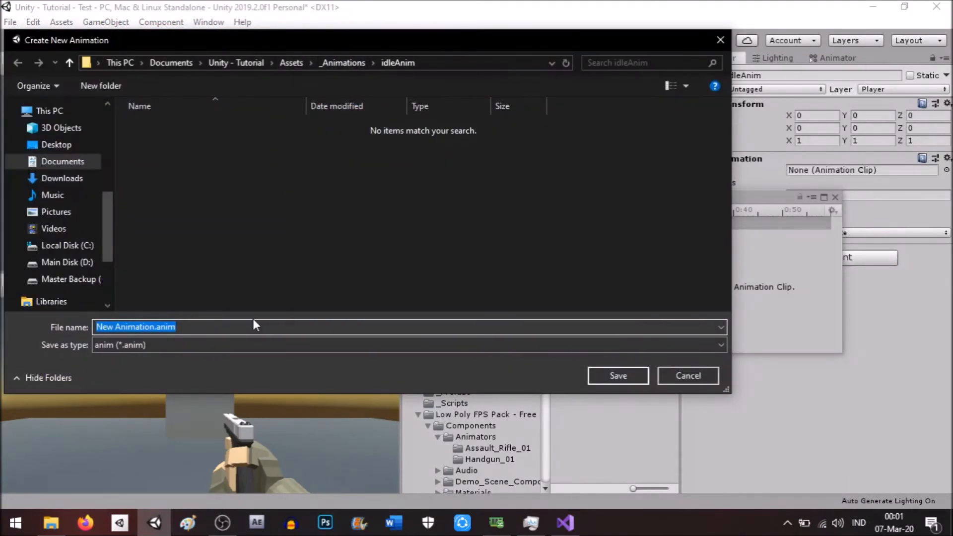
type("walk")
key("BackSpace")
key("BackSpace")
key("BackSpace")
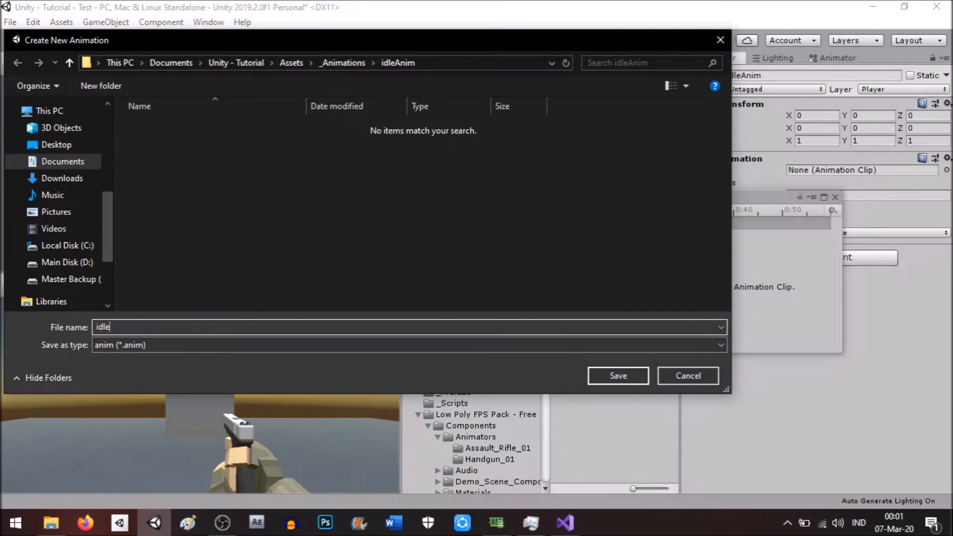
key("Return")
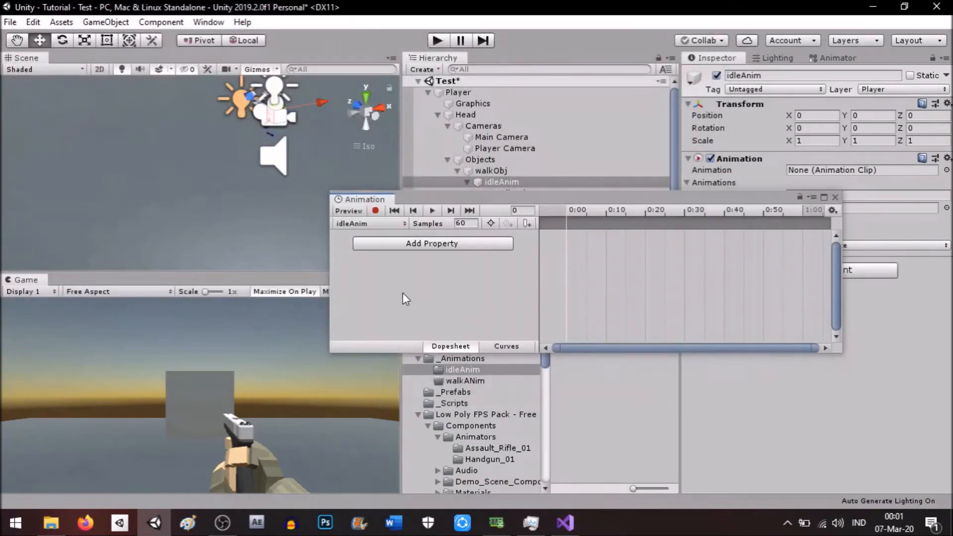
Start recording the idleAnim clip and key the object's rotation at frame 0 with Z set to 0
key("f")
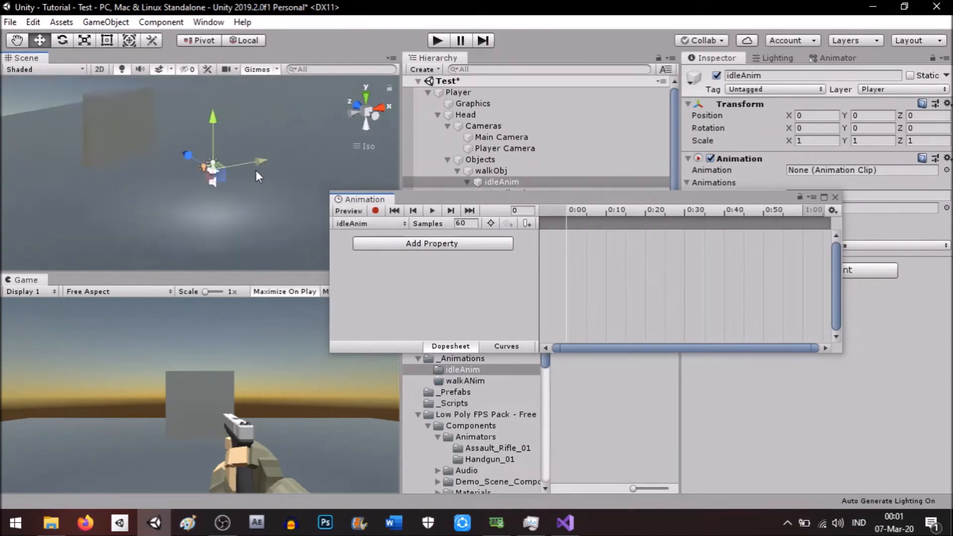
scroll(261, 178, "up", 6)
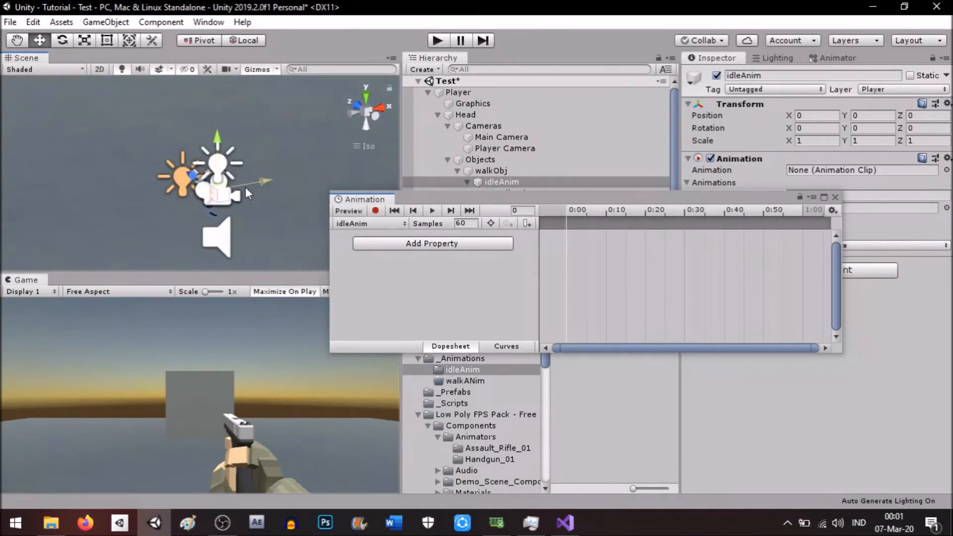
scroll(251, 216, "up", 4)
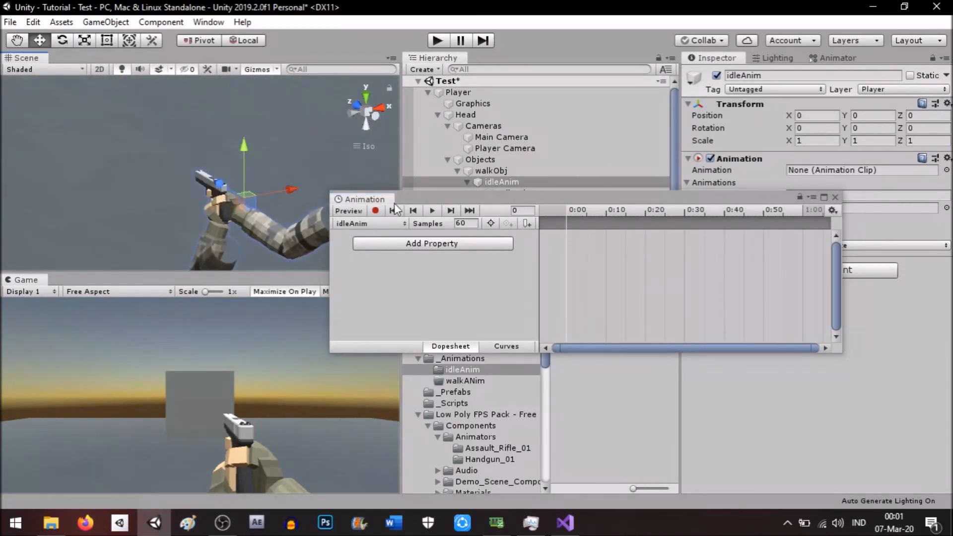
key("r")
middle_click_drag(254, 177, 168, 164)
key("e")
left_click_drag(133, 144, 132, 147)
key("ctrl+z")
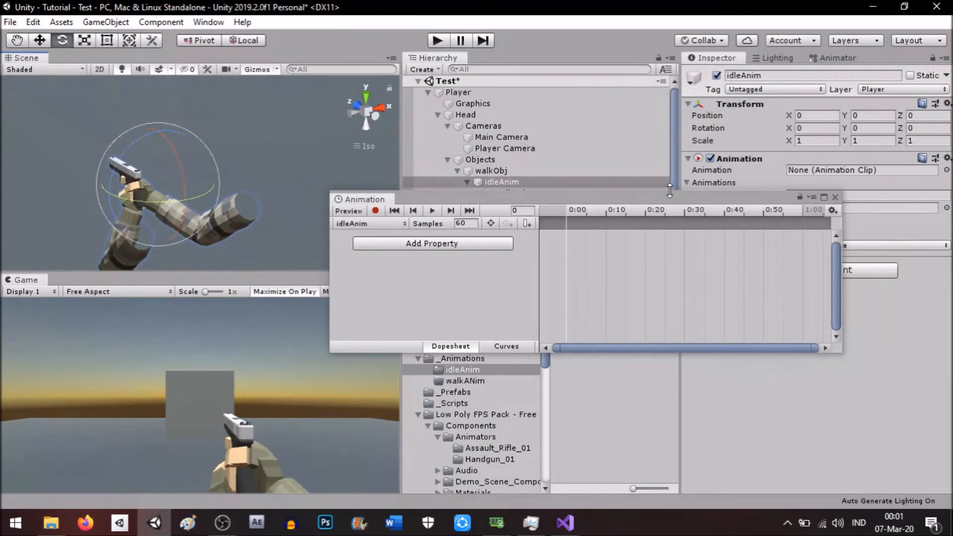
left_click(375, 210)
left_click_drag(148, 148, 805, 164)
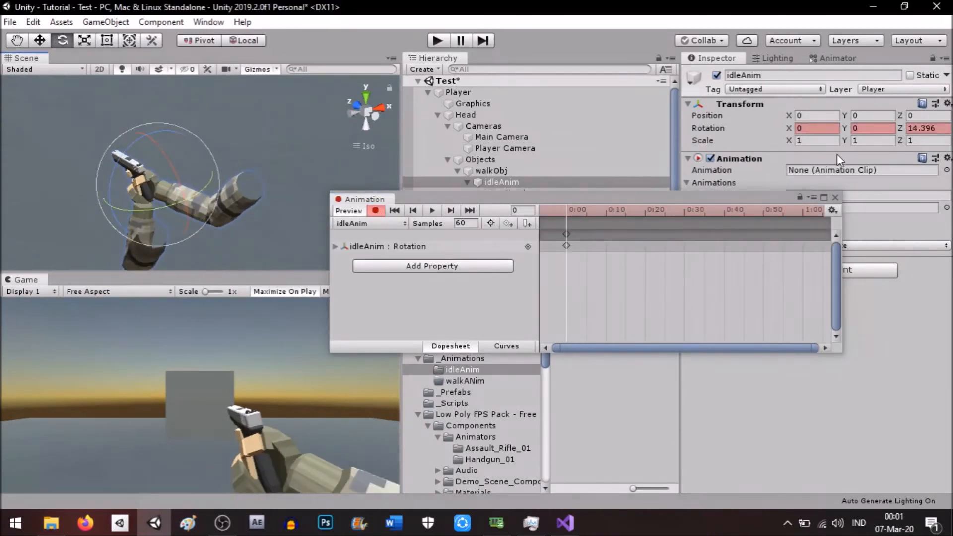
left_click(923, 130)
key("BackSpace")
left_click(586, 213)
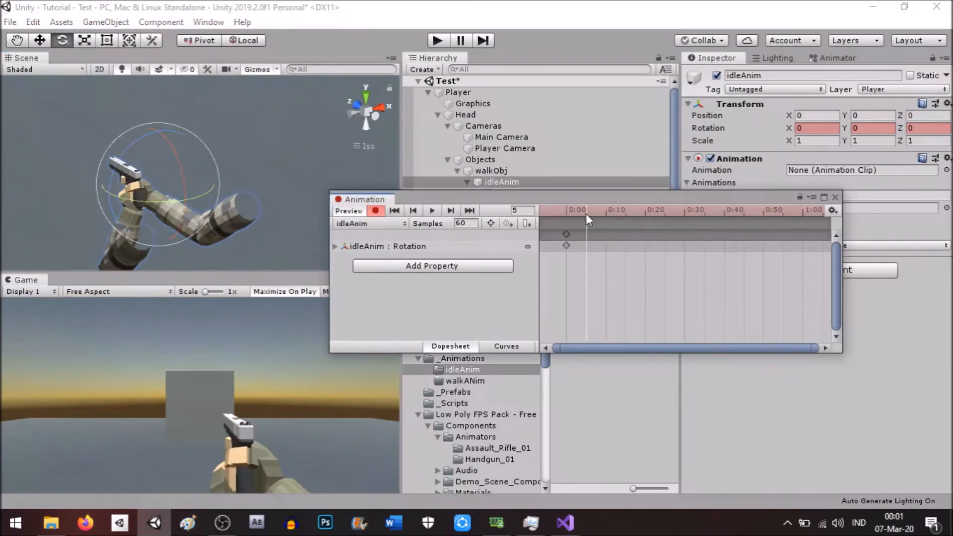
left_click_drag(138, 142, 111, 179)
left_click(629, 207)
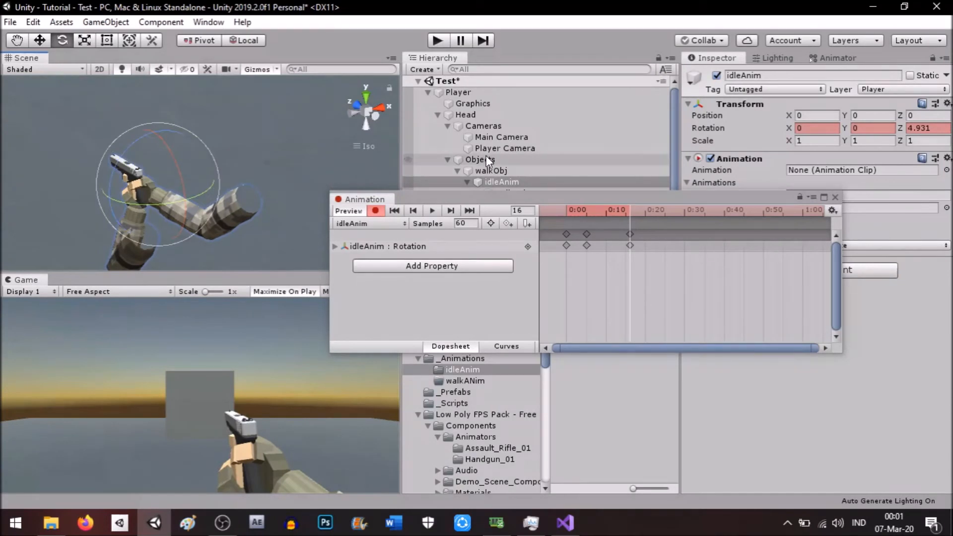
key("ctrl+z")
key("ctrl+z")
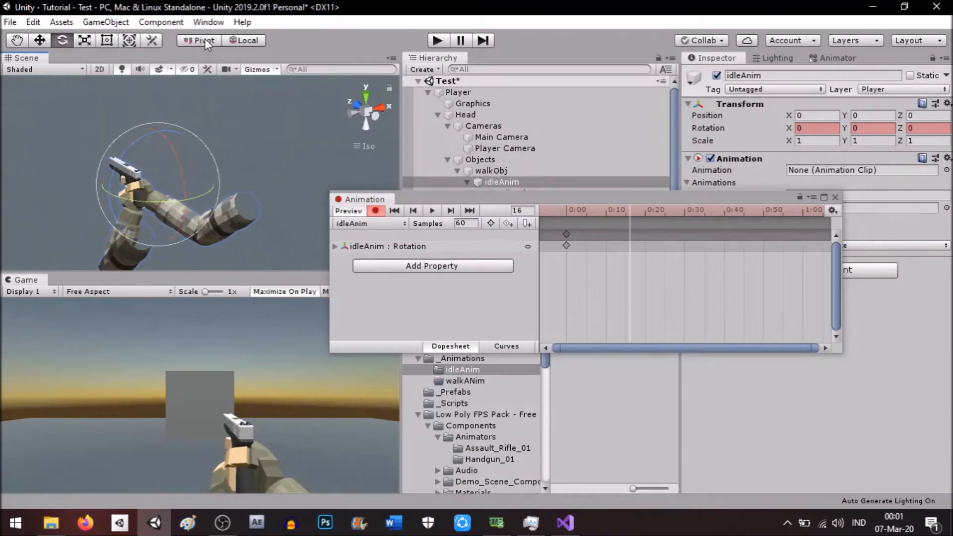
Record a rocking Z rotation of idleAnim with keyframes at frames 7, 16, 22 and onward to 47, ending near 8 degrees
left_click_drag(163, 149, 139, 159)
left_click(596, 212)
left_click(652, 211)
left_click_drag(183, 135, 145, 176)
left_click(688, 210)
left_click(727, 210)
left_click(751, 210)
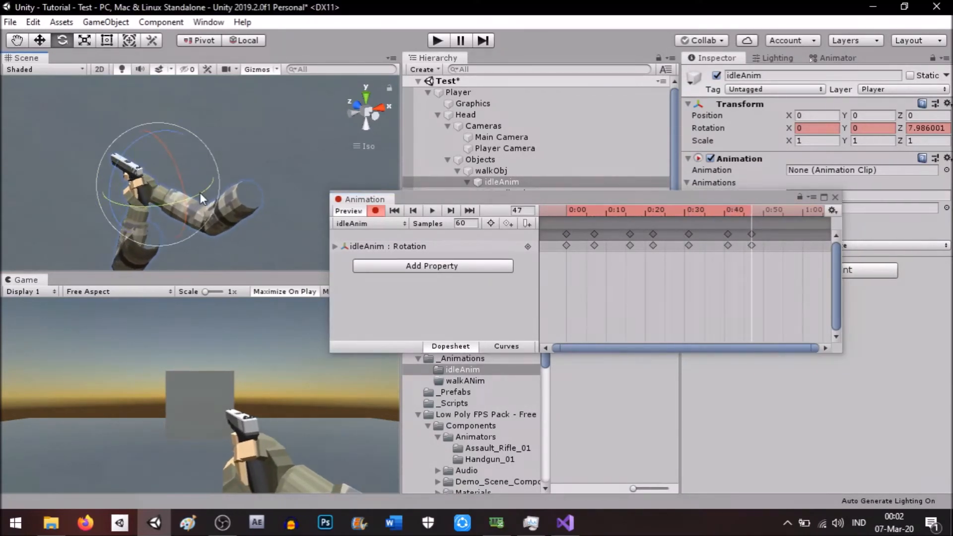
Key a Z rotation of 0 at frame 53 to close the sway, and play the clip
left_click(775, 212)
left_click(922, 129)
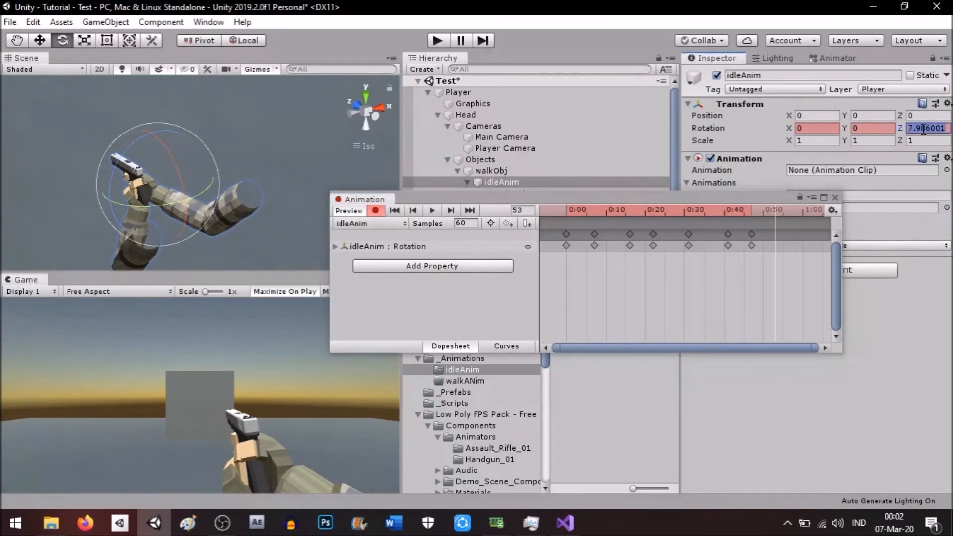
type("0-")
left_click(432, 210)
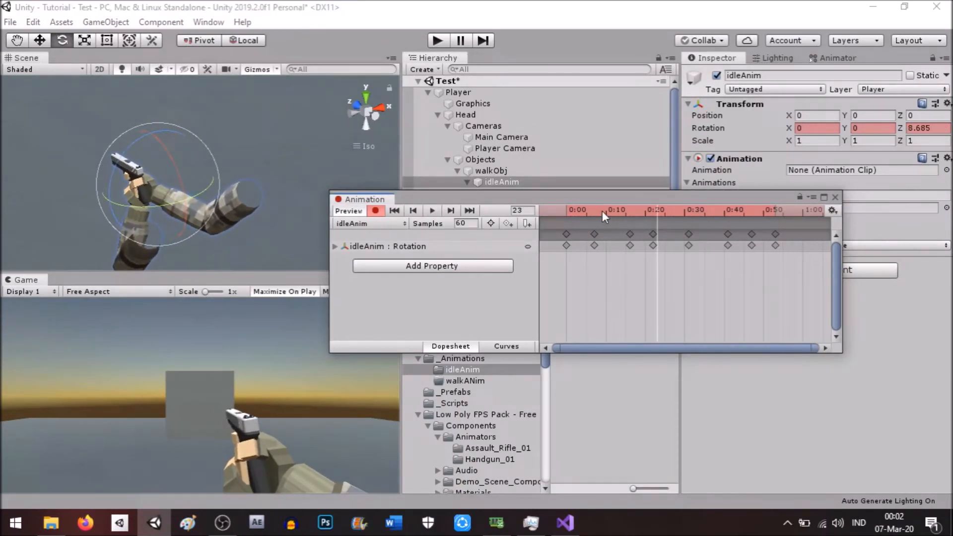
Go to the keyframe at frame 22 and rotate idleAnim the opposite way to about -5.4 degrees on Z
left_click_drag(602, 212, 486, 217)
left_click(448, 212)
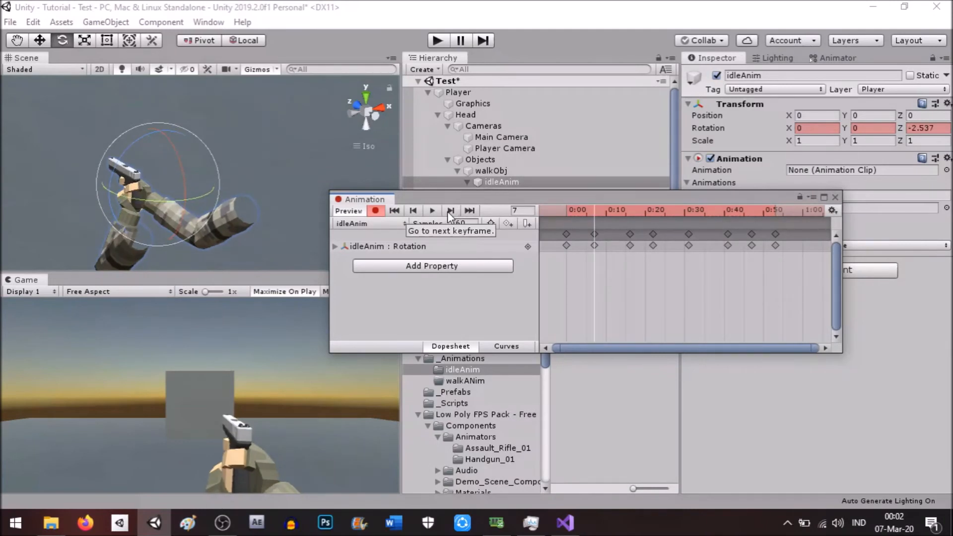
left_click(448, 211)
left_click(447, 211)
left_click_drag(133, 147, 168, 154)
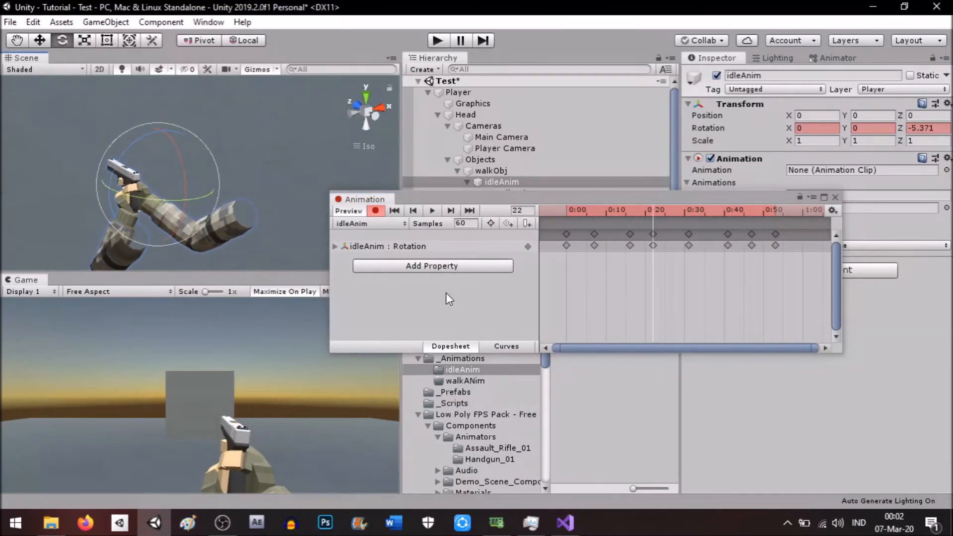
Step through the remaining rotation keyframes and play the clip to review the sway
left_click(446, 210)
left_click(447, 211)
left_click(446, 210)
left_click(447, 211)
left_click(421, 211)
left_click(430, 212)
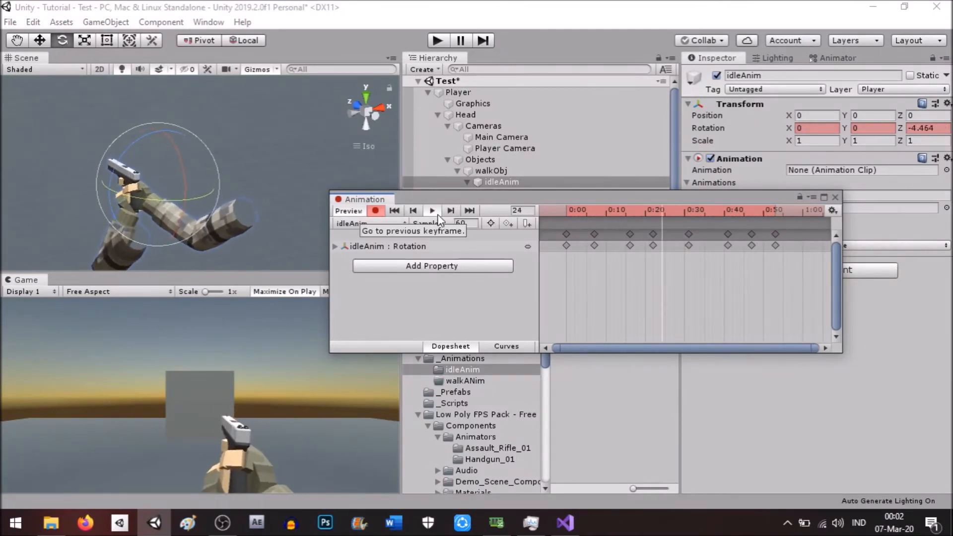
Slow the sway by moving the last keyframe to about 1:55 and spreading the earlier keyframes toward it
scroll(666, 277, "down", 4)
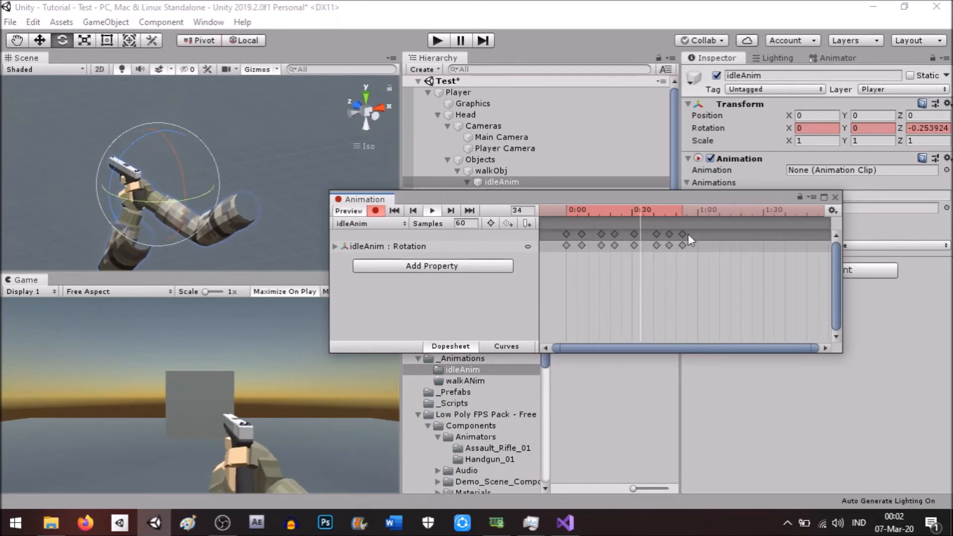
left_click_drag(682, 234, 819, 234)
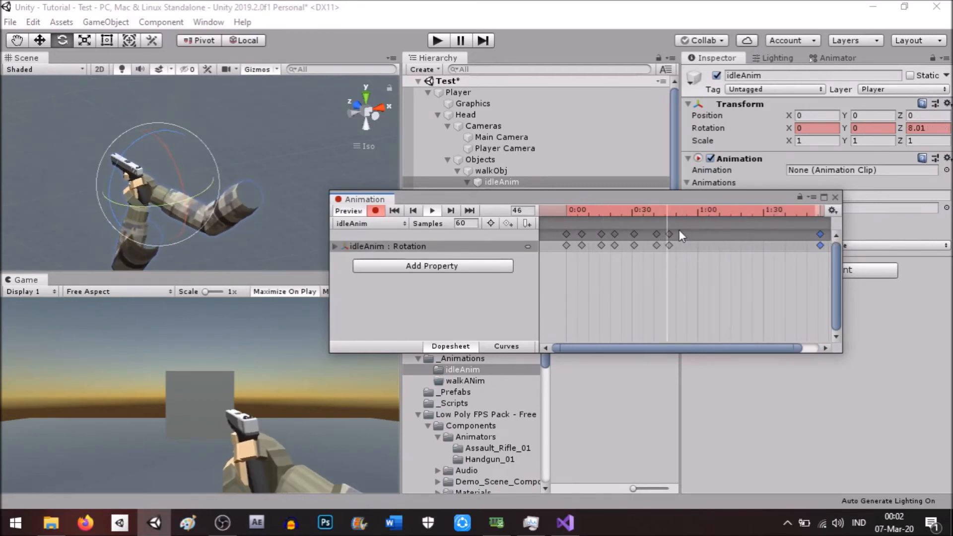
left_click_drag(669, 235, 645, 246)
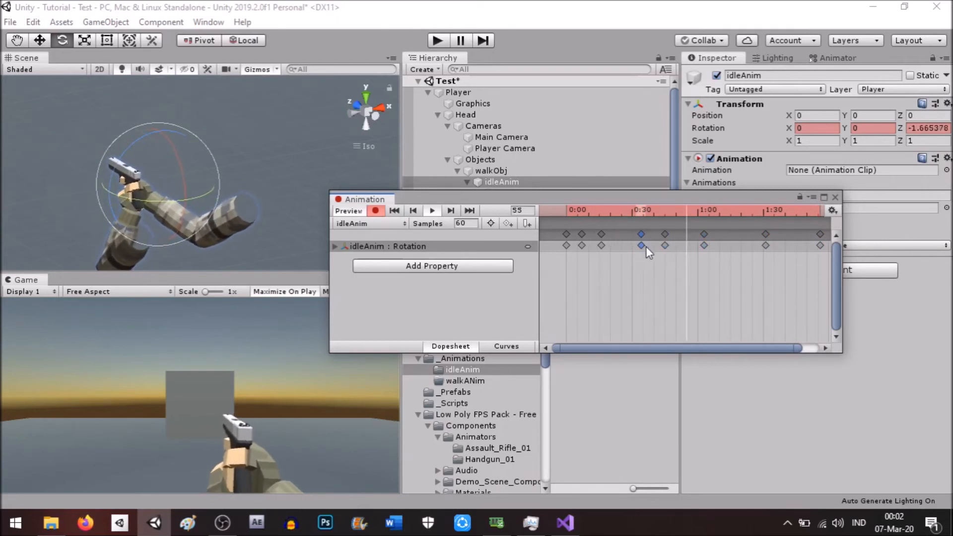
Stretch the idle clip to about 2:30 and space its rotation keyframes roughly evenly along the timeline
scroll(646, 246, "down", 5)
left_click_drag(740, 234, 795, 233)
left_click_drag(704, 233, 755, 234)
mouse_move(663, 234)
left_mouse_down()
mouse_move(715, 235)
mouse_move(681, 235)
left_mouse_up()
left_click_drag(618, 234, 588, 234)
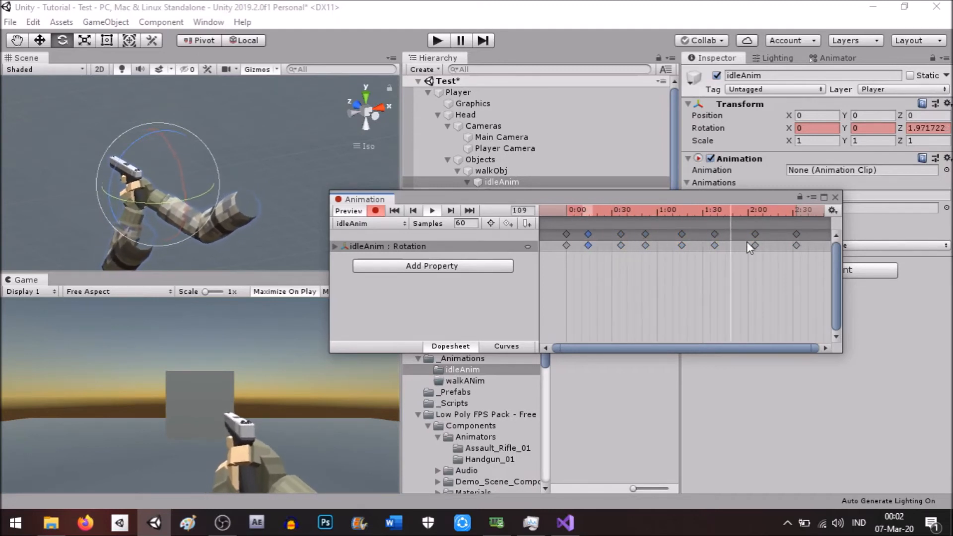
left_click_drag(758, 233, 767, 235)
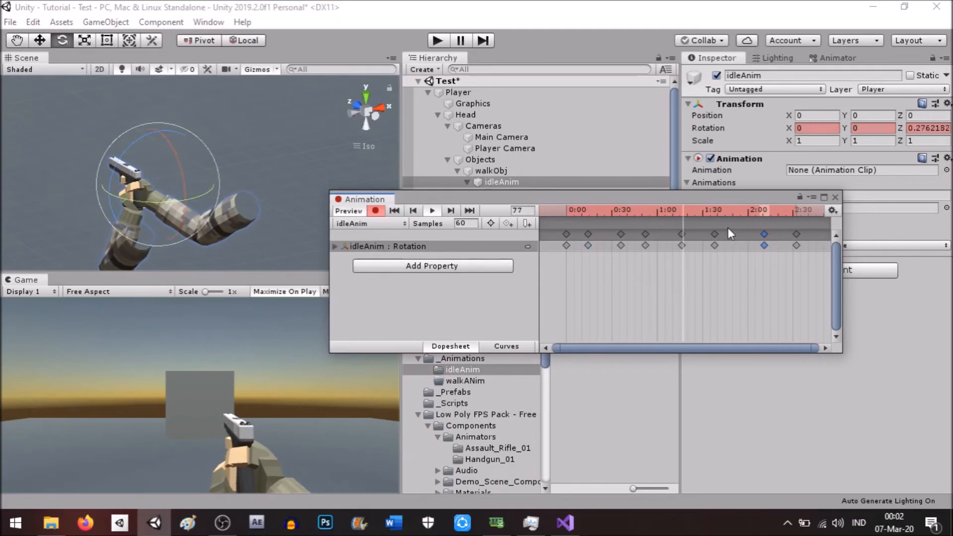
left_click_drag(681, 233, 597, 237)
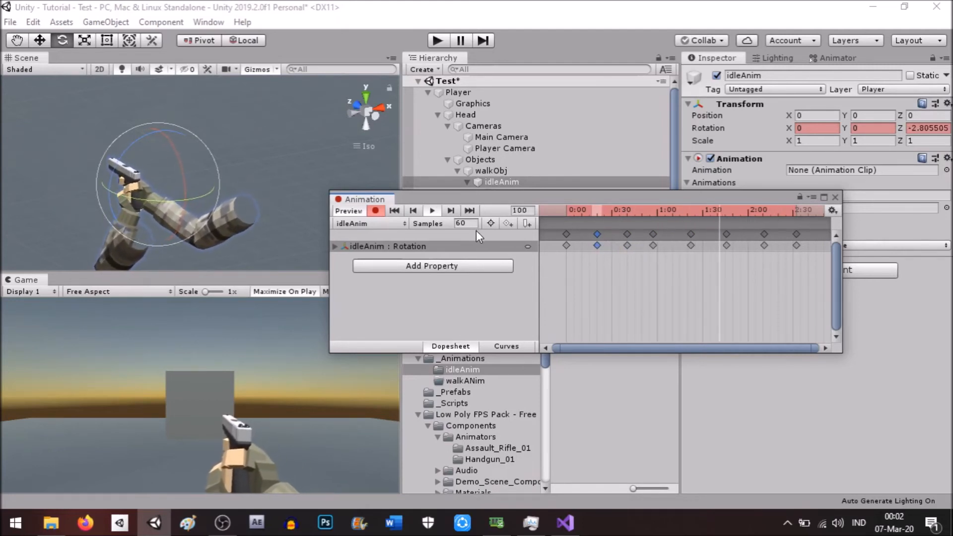
Play the clip briefly, and revise the Z rotation of the keyframes at frames 20, 40 and 57, setting frame 57 to -2
left_click(432, 210)
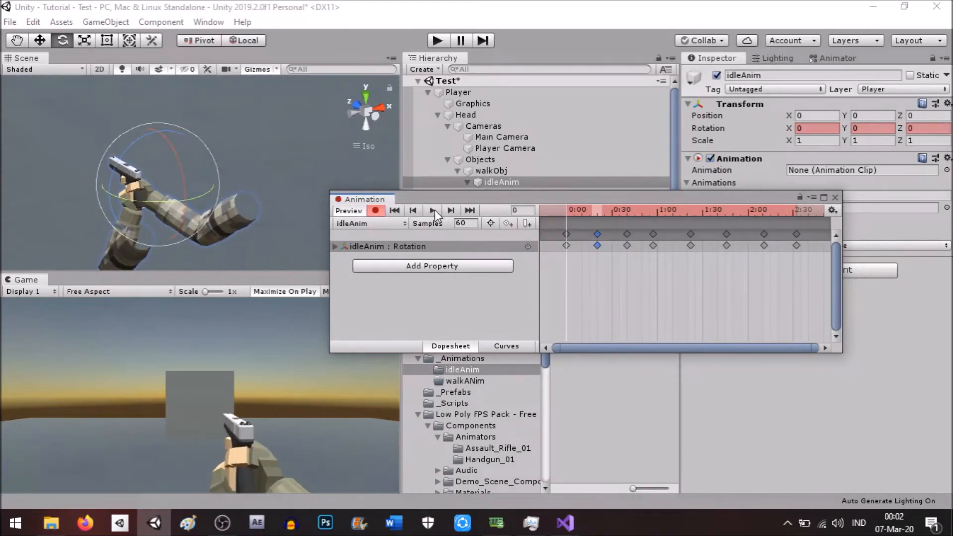
left_click(449, 210)
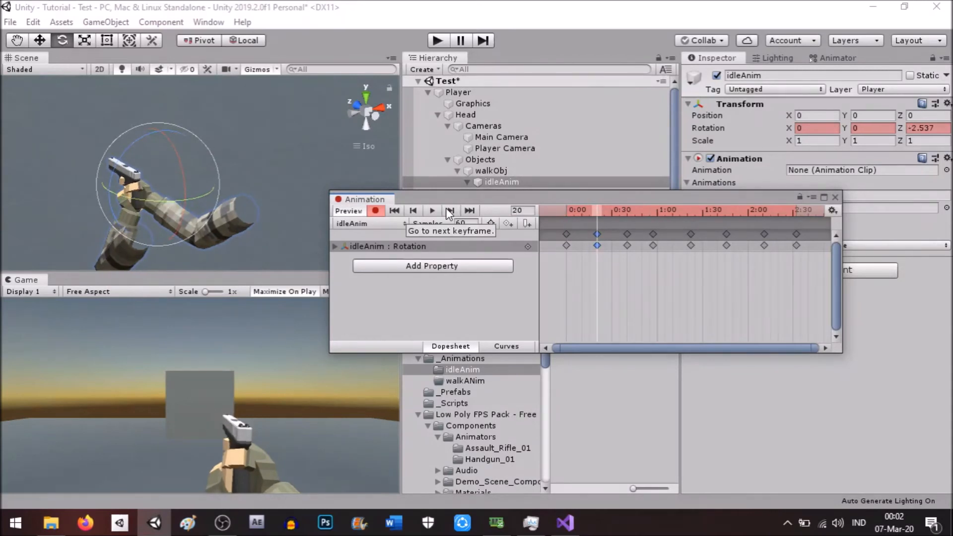
left_click(941, 129)
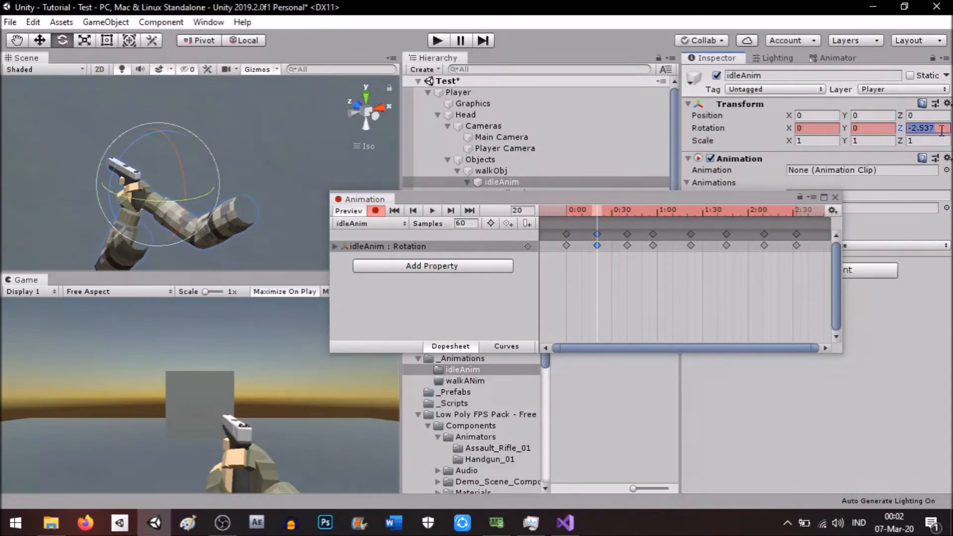
left_click(450, 210)
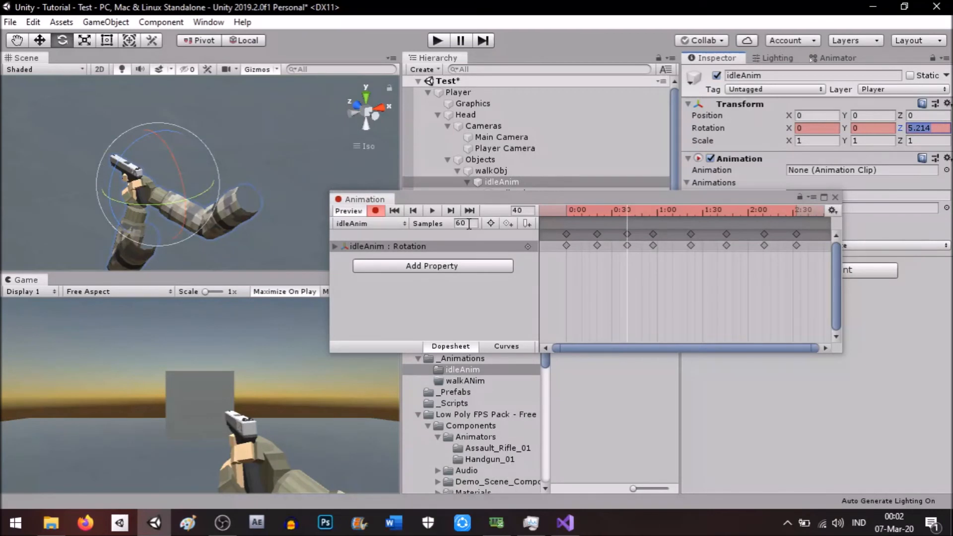
left_click(451, 210)
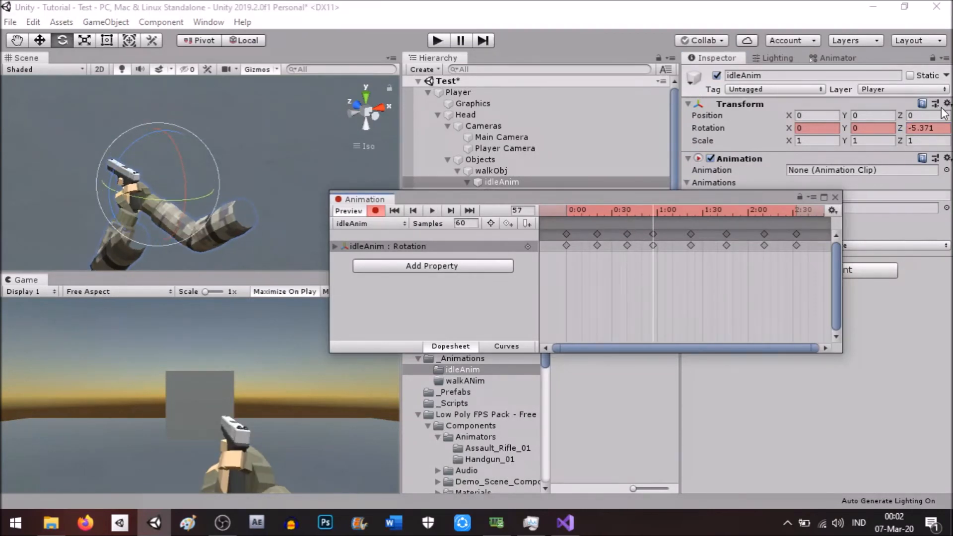
left_click(943, 129)
type("-2")
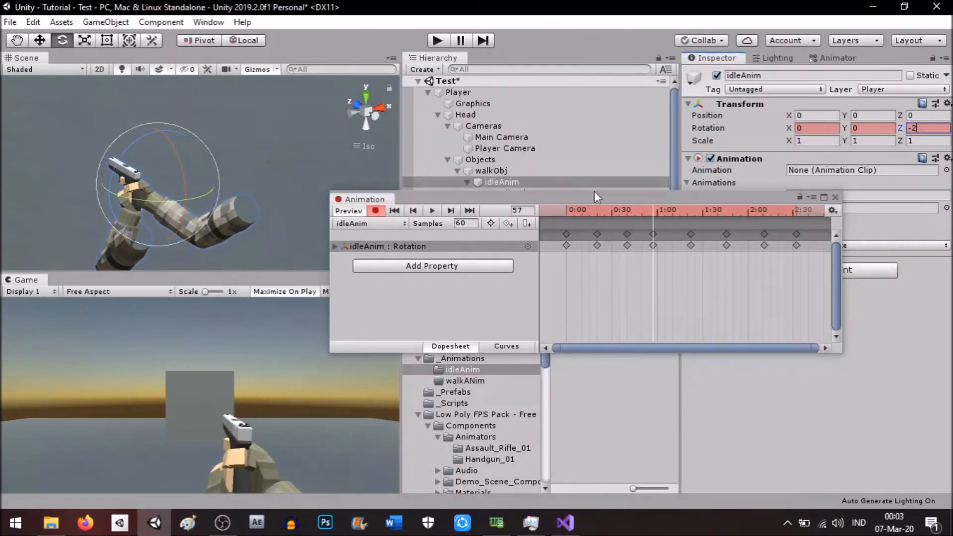
Set idleAnim's Z rotation to -2 at frame 106 and 2 at frame 131, and play the clip
left_click(451, 211)
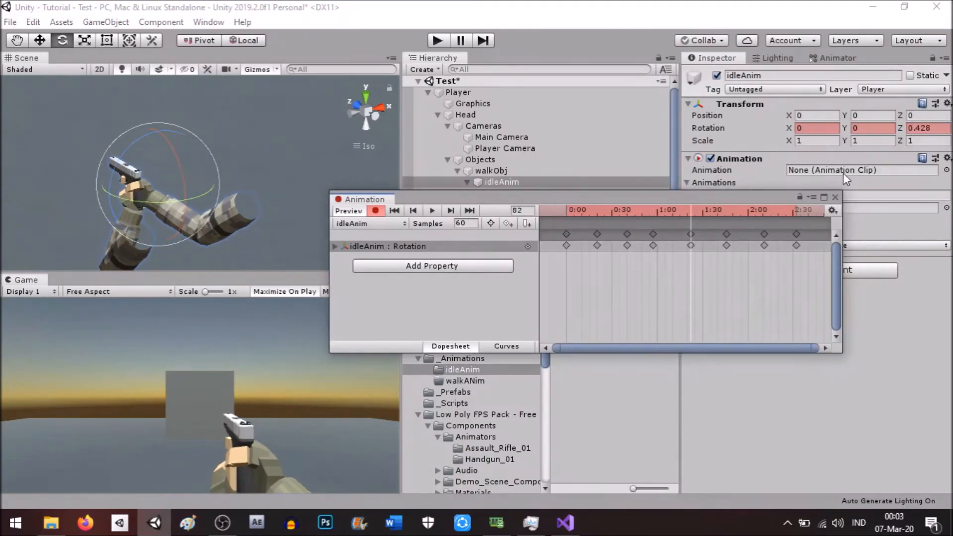
left_click(453, 211)
left_click(923, 129)
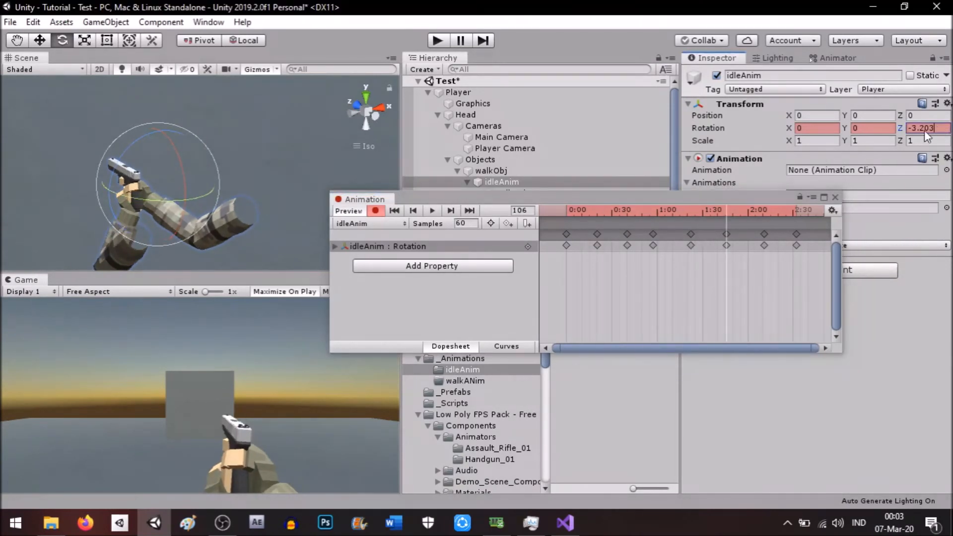
type("-2")
left_click(451, 211)
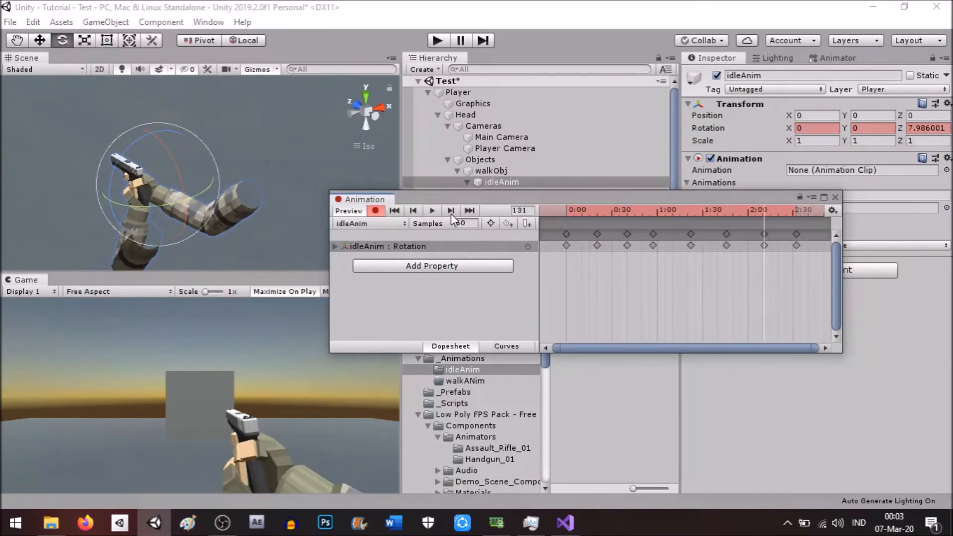
left_click(927, 128)
type("2")
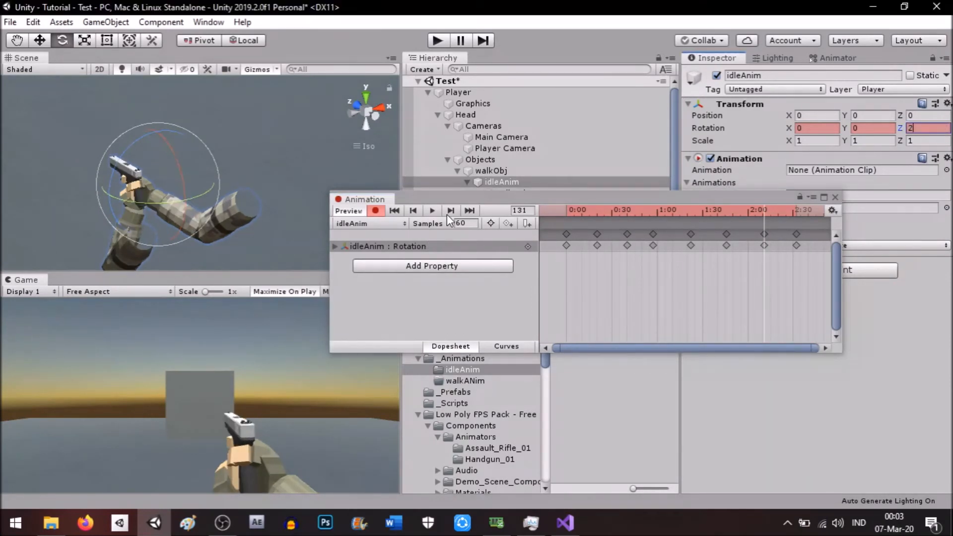
left_click(431, 212)
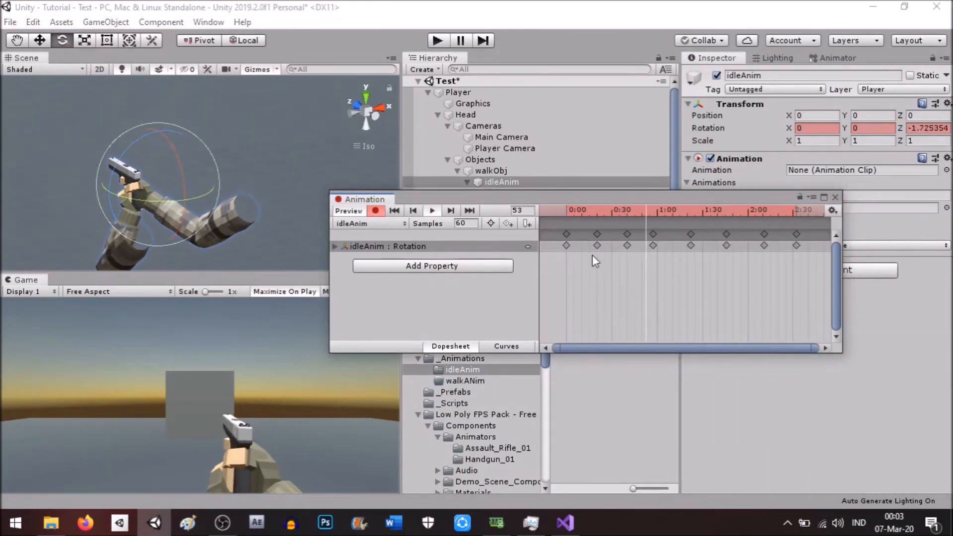
Close the animation editor, save the scene, and assign the idleAnim clip as the default clip of idleAnim's Animation component
left_click(834, 197)
key("ctrl+s")
left_click(805, 208)
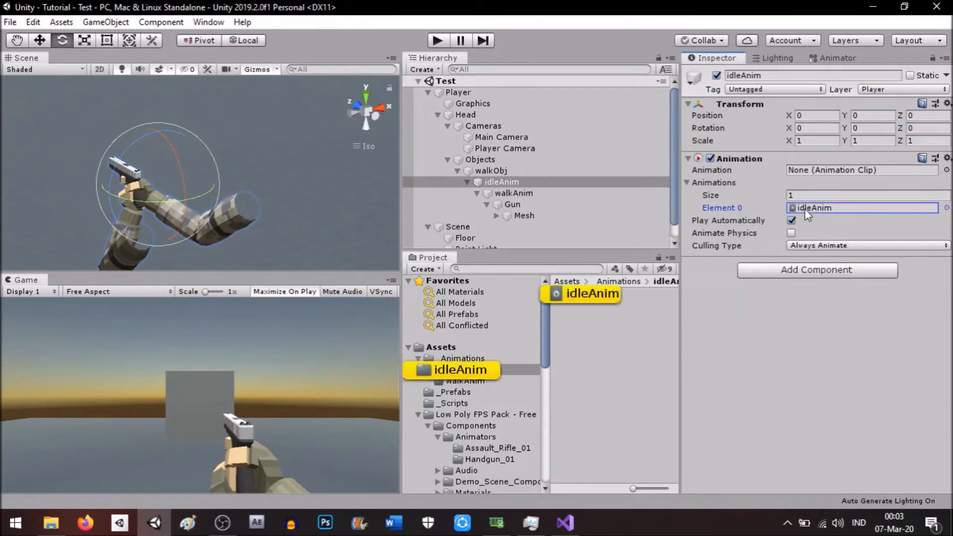
left_click_drag(588, 294, 809, 169)
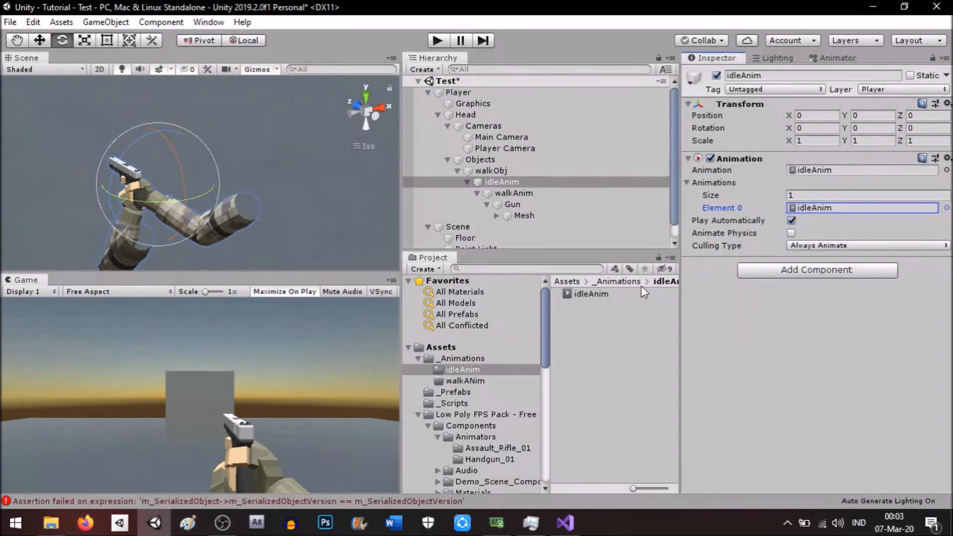
Save the scene and set the idleAnim clip's wrap mode to Loop
left_click(590, 293)
key("ctrl+s")
left_click(866, 115)
left_click(826, 167)
Run the game, stand still and walk around to check the idle sway, and stop it
left_click(437, 40)
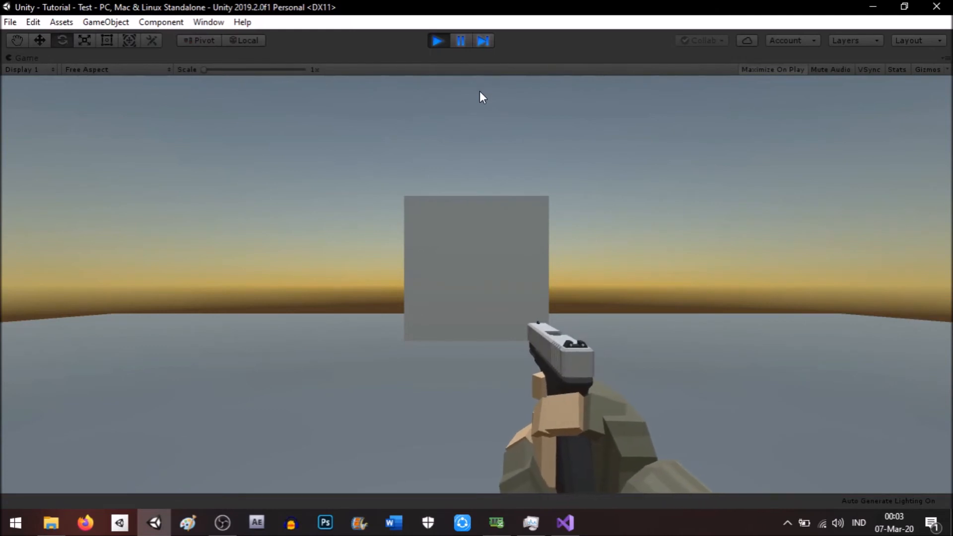
key("w")
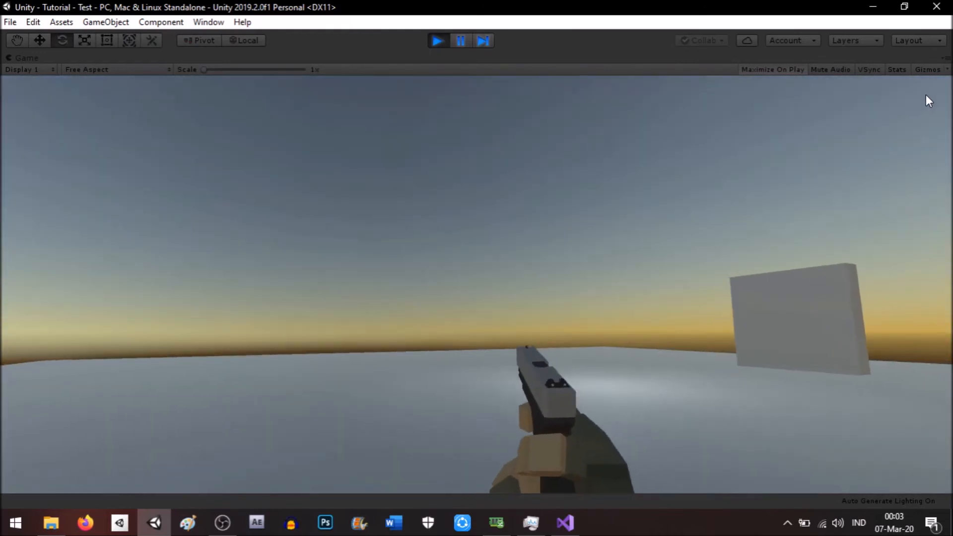
key("w")
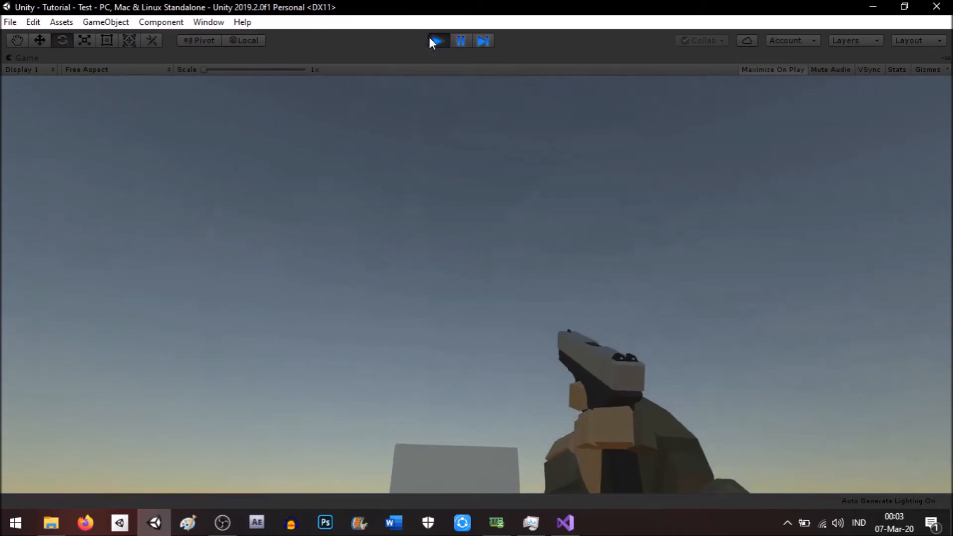
left_click(431, 39)
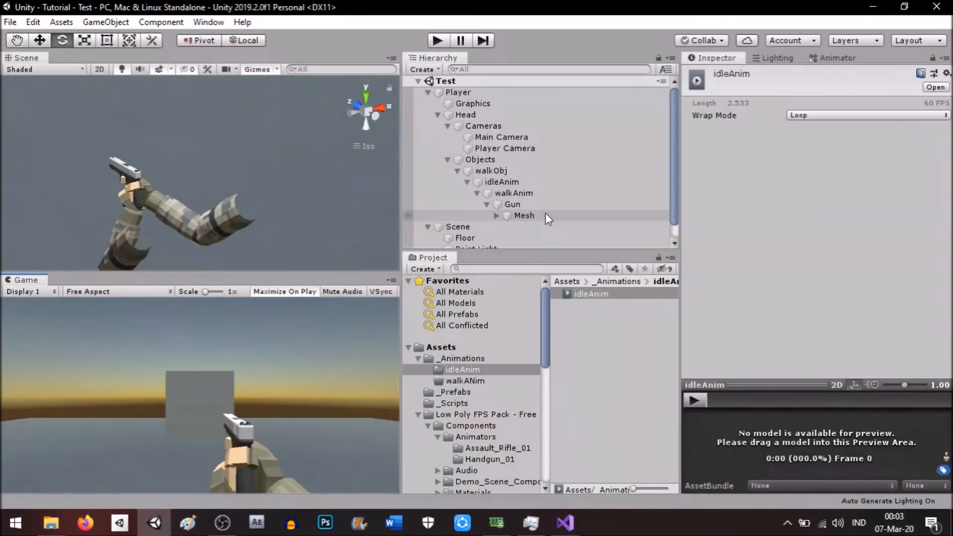
Select the idleAnim object and reopen its clip in recording mode
left_click(532, 204)
left_click(525, 193)
left_click(520, 182)
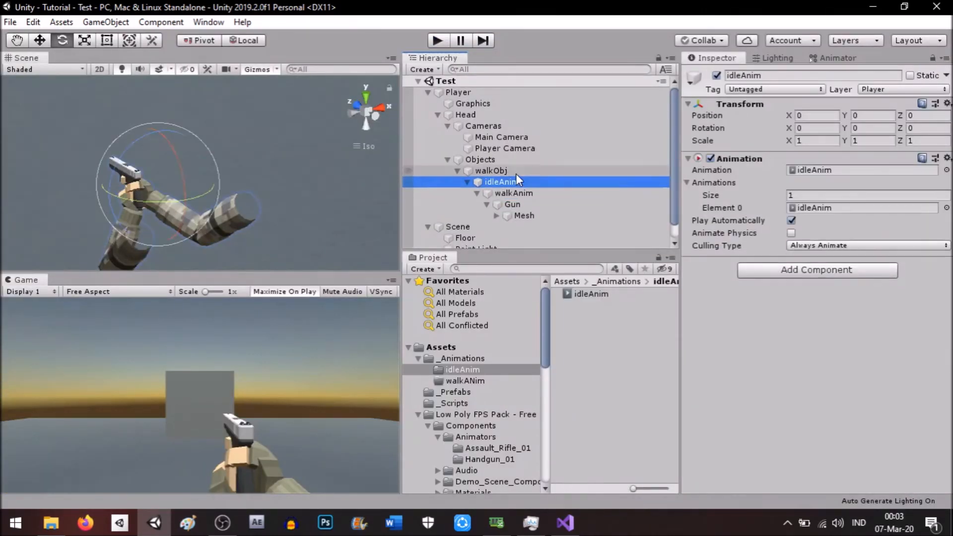
left_click(516, 171)
left_click(519, 184)
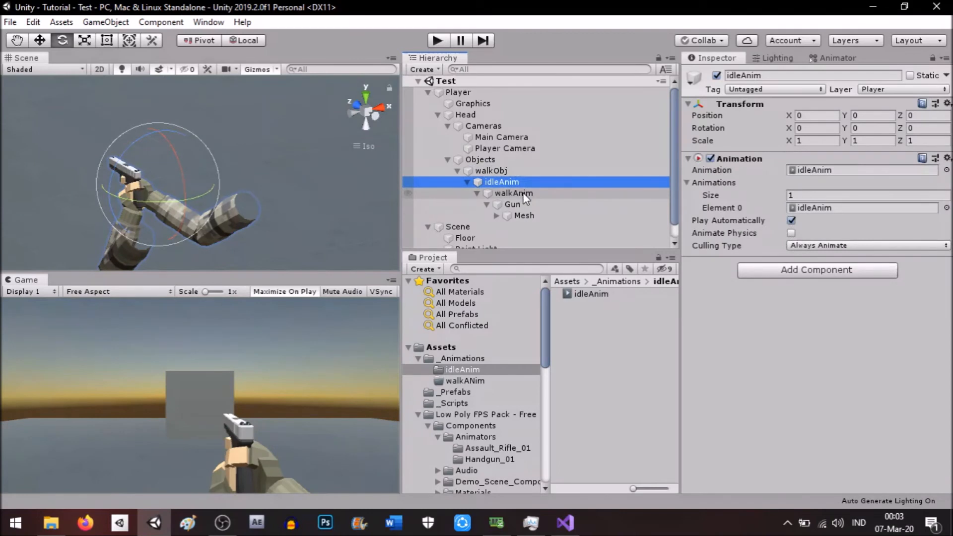
key("ctrl+6")
left_click(375, 210)
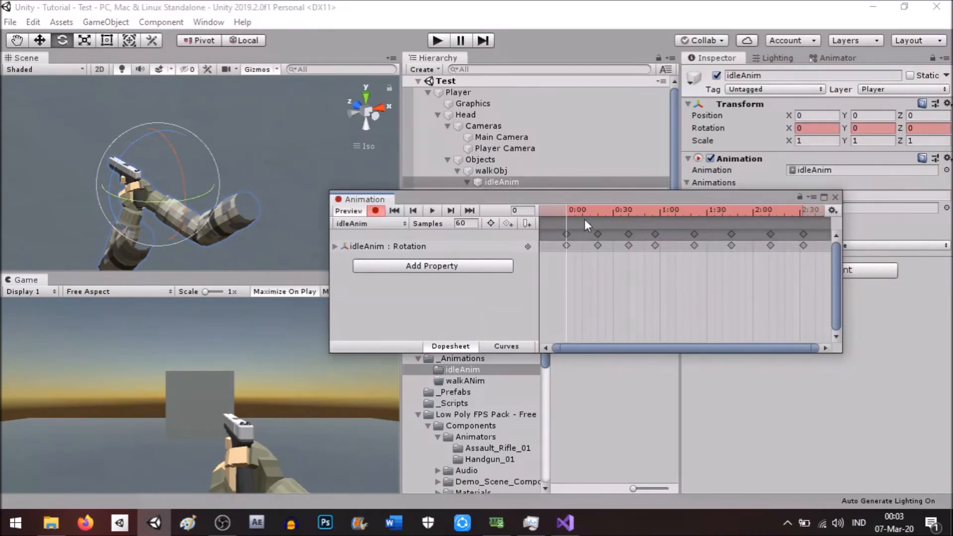
Add a rotation keyframe at frame 11 with idleAnim's Z rotation set to -1
left_click(586, 213)
left_click(949, 127)
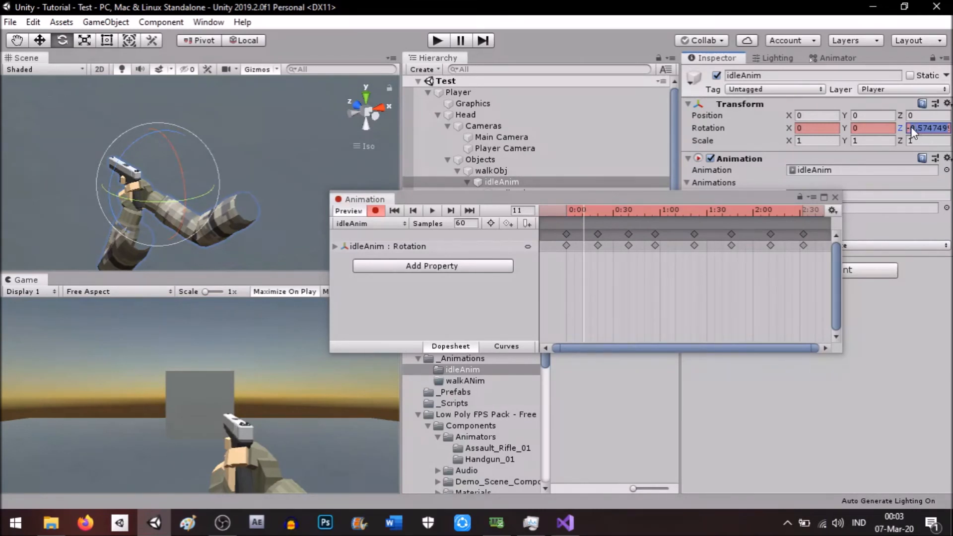
type("-15")
left_click(618, 213)
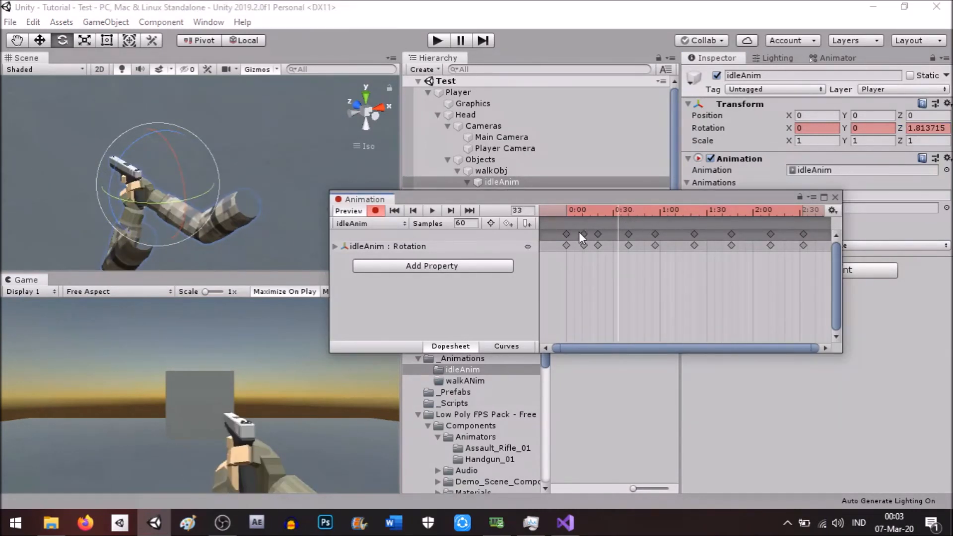
left_click(413, 211)
left_click(413, 210)
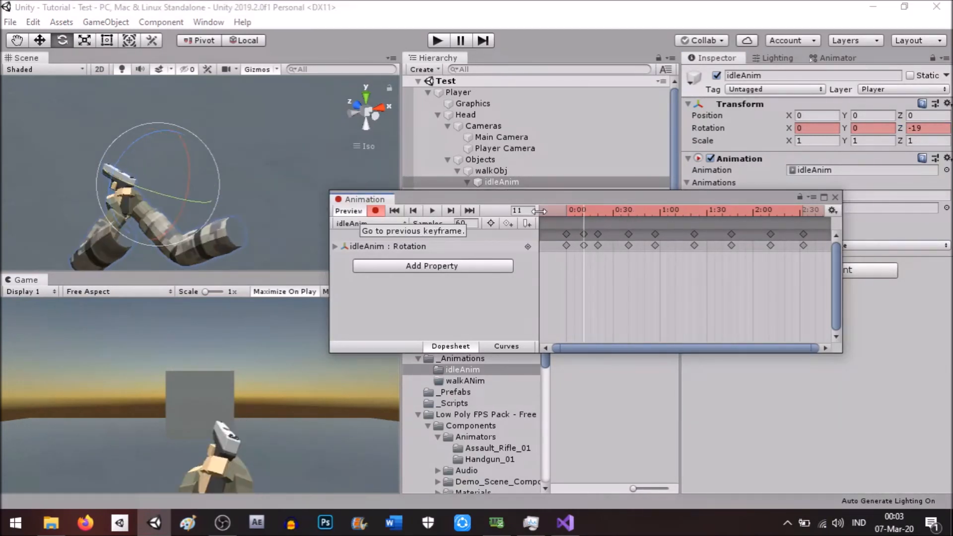
left_click(936, 128)
type("-1")
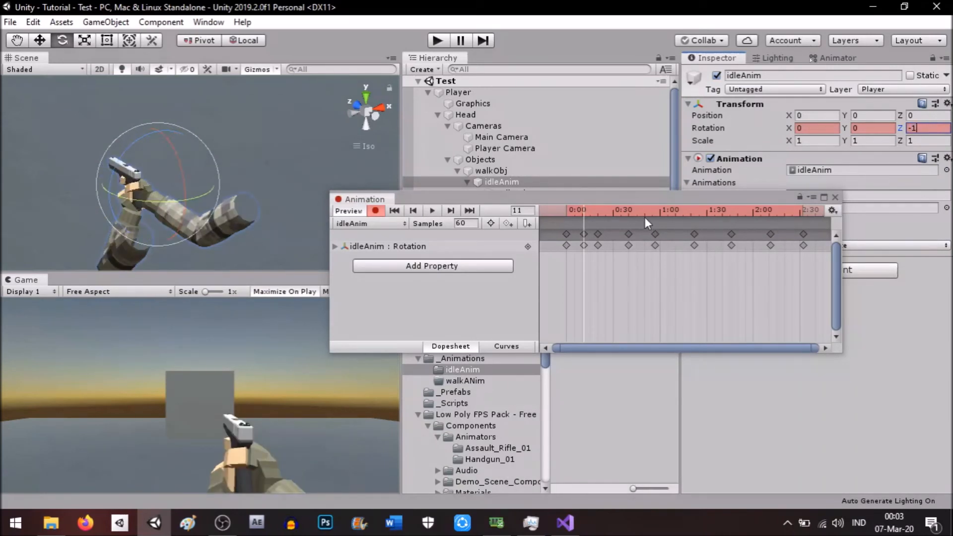
Add rotation keyframes at frames 31 and 48, setting the Z rotation at frame 48 to -2
left_click(615, 214)
left_click(918, 127)
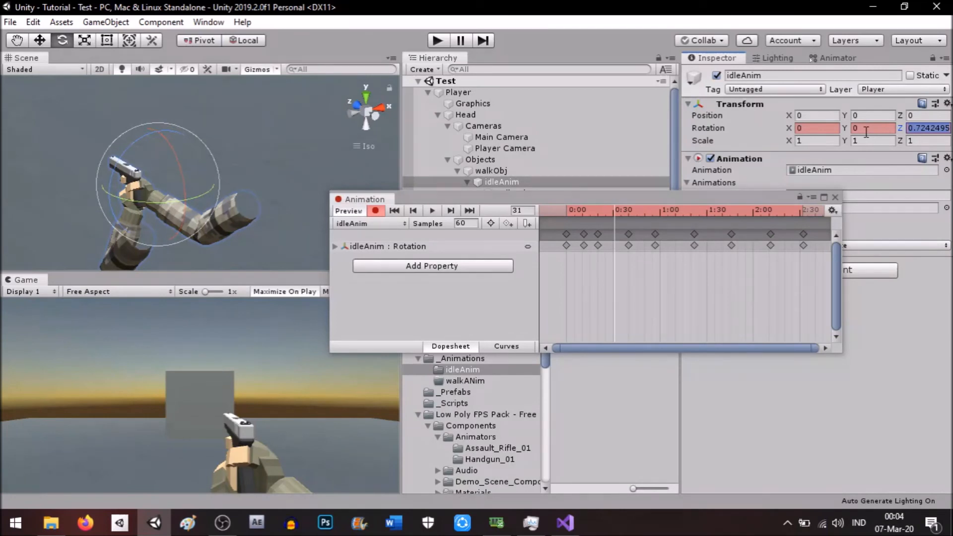
left_click(642, 213)
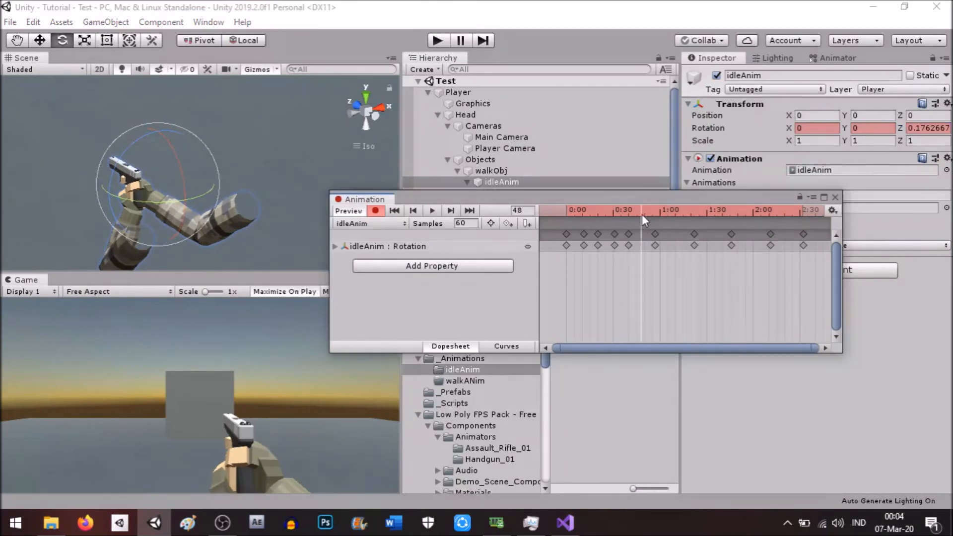
left_click(932, 129)
type("-2")
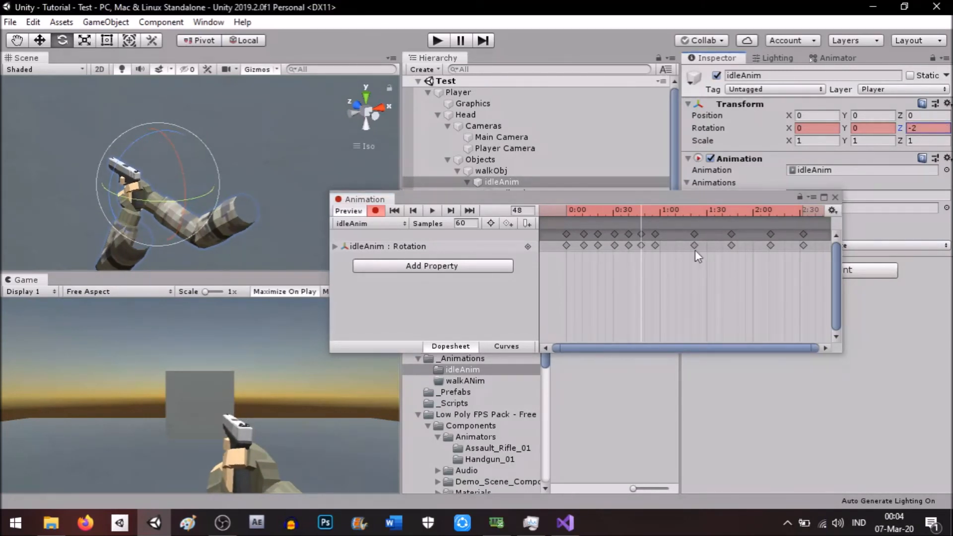
Add rotation keyframes at frames 70, 98 and 121, setting the Z rotation at frame 121 to 1
left_click(674, 213)
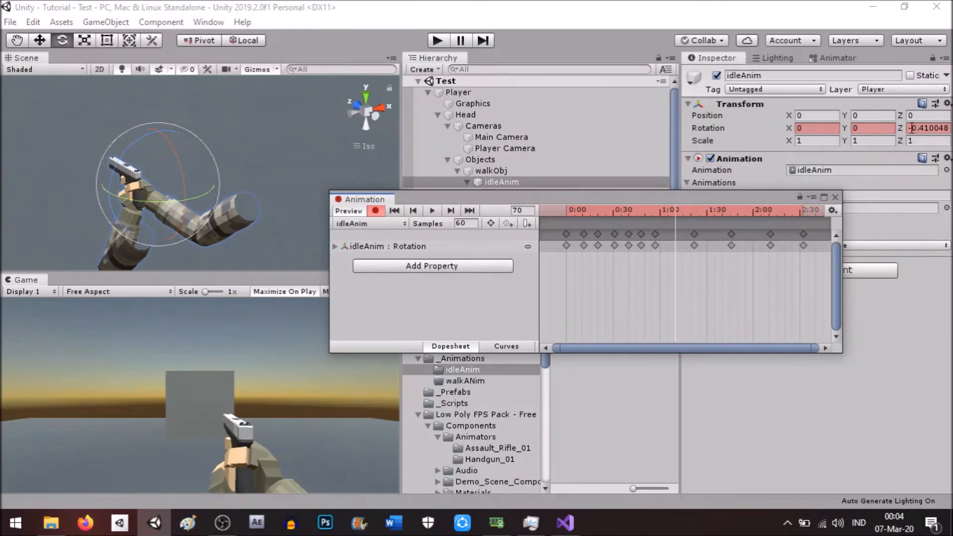
left_click(719, 214)
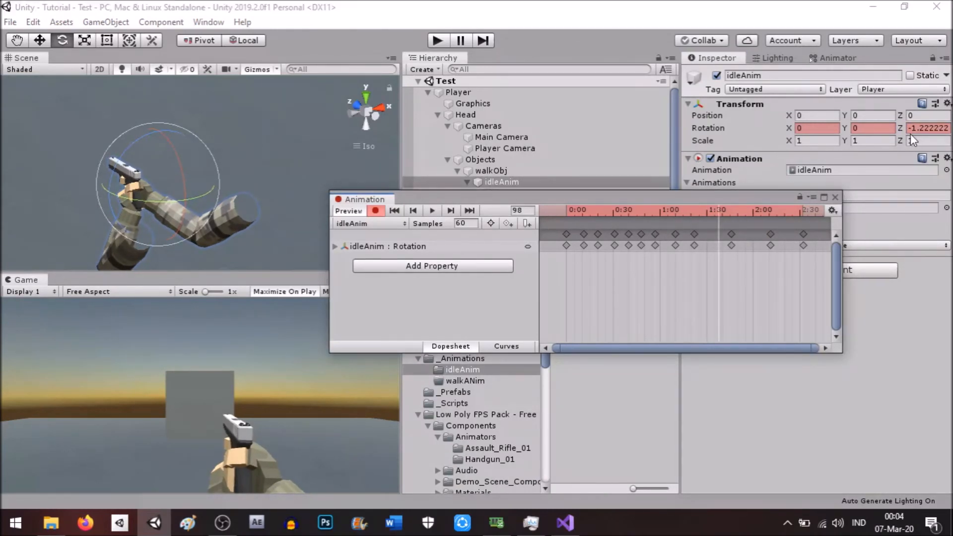
left_click(914, 129)
type("21")
left_click(755, 212)
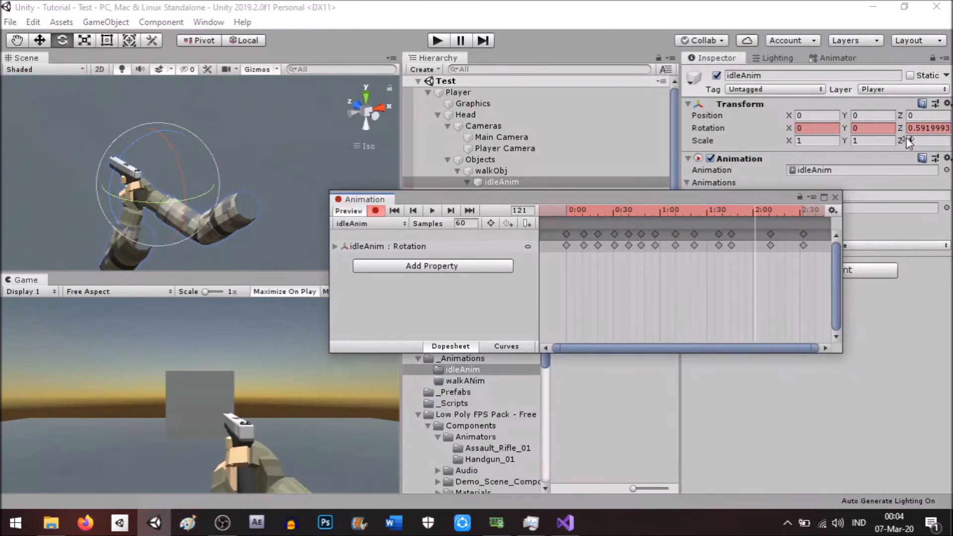
left_click(916, 129)
type("1")
Add rotation keyframes at frames 140 and 112, setting Z to -2 at frame 112, and play the clip
left_click(784, 213)
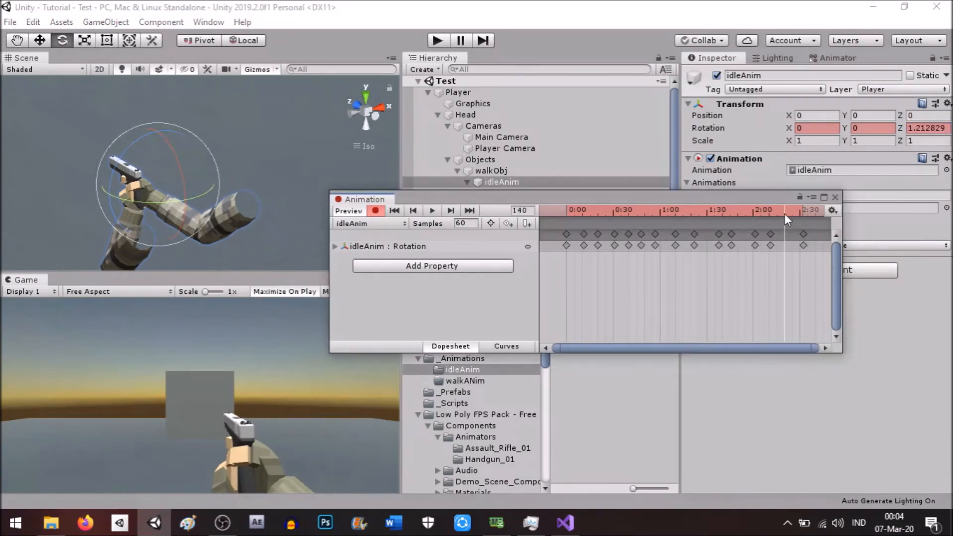
left_click(942, 126)
type("112")
left_click(741, 213)
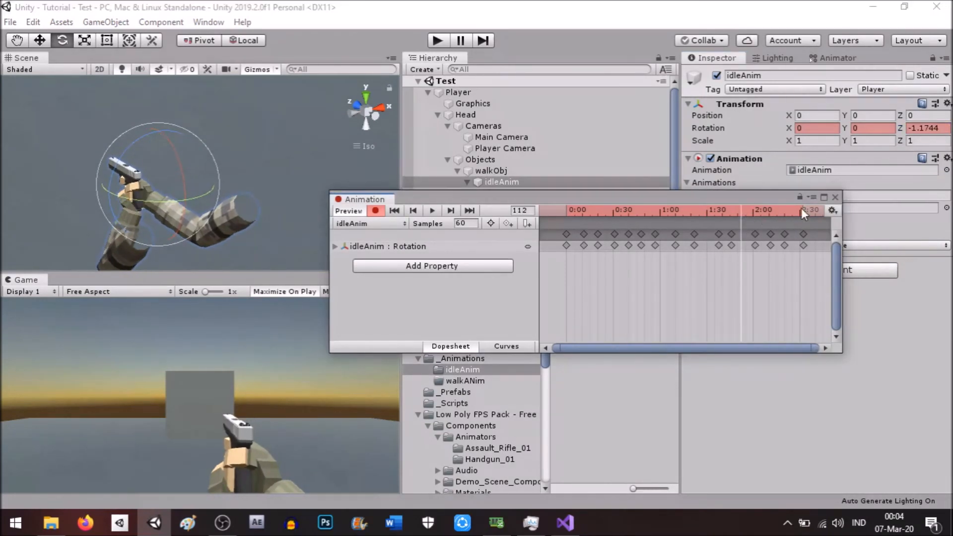
left_click(930, 129)
type("-2")
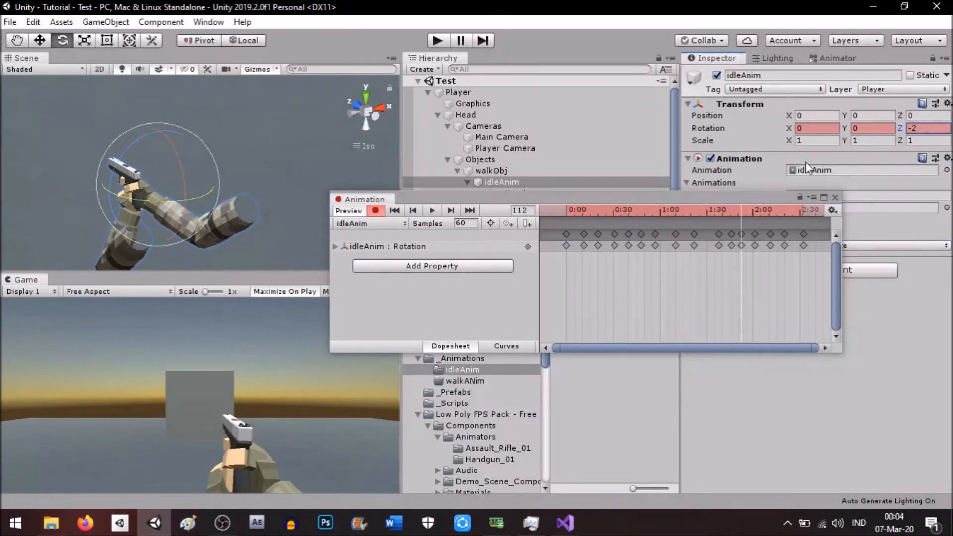
left_click(430, 211)
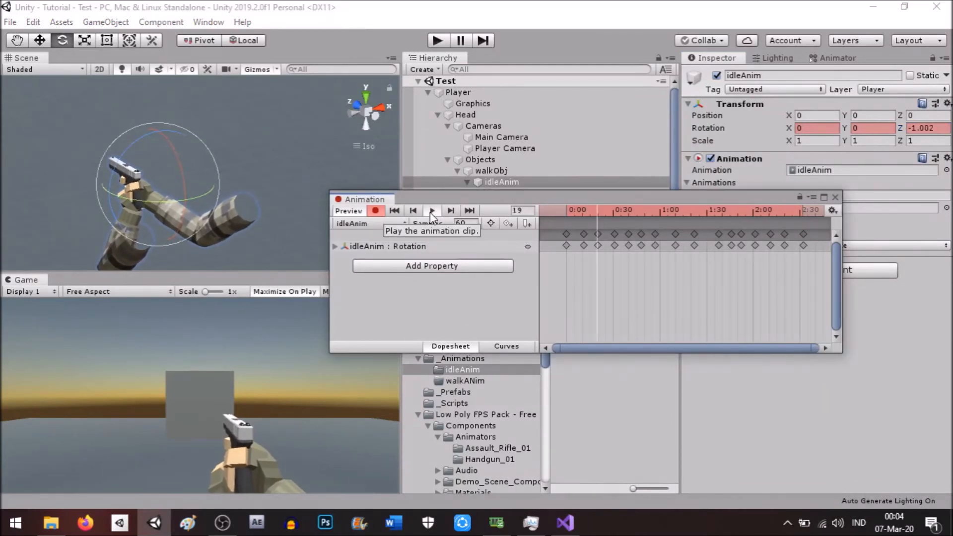
Spread the idle clip's rotation keyframes along the timeline so the animation lasts about four seconds
scroll(728, 291, "down", 5)
scroll(729, 289, "down", 2)
left_click_drag(729, 232, 822, 236)
left_click_drag(704, 235, 792, 236)
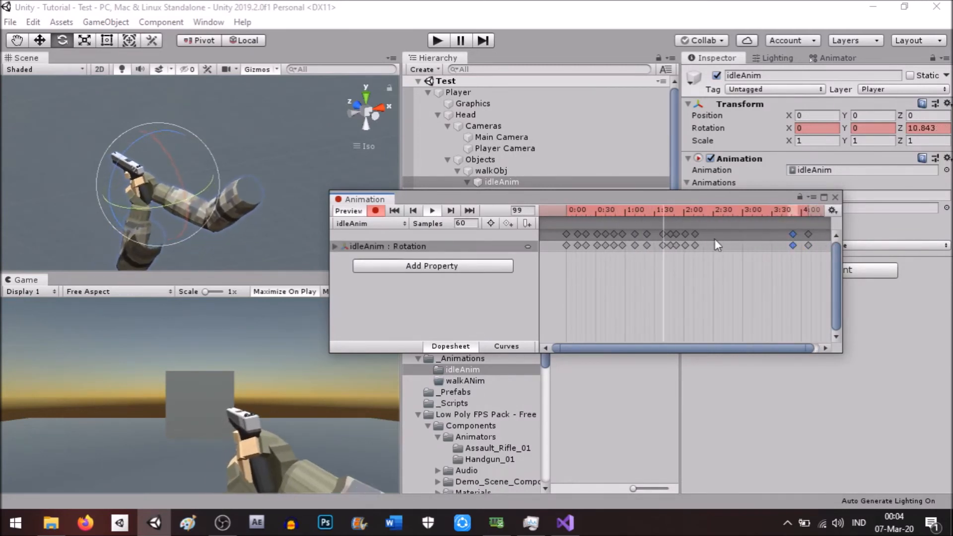
left_click(698, 234)
left_click_drag(695, 234, 771, 234)
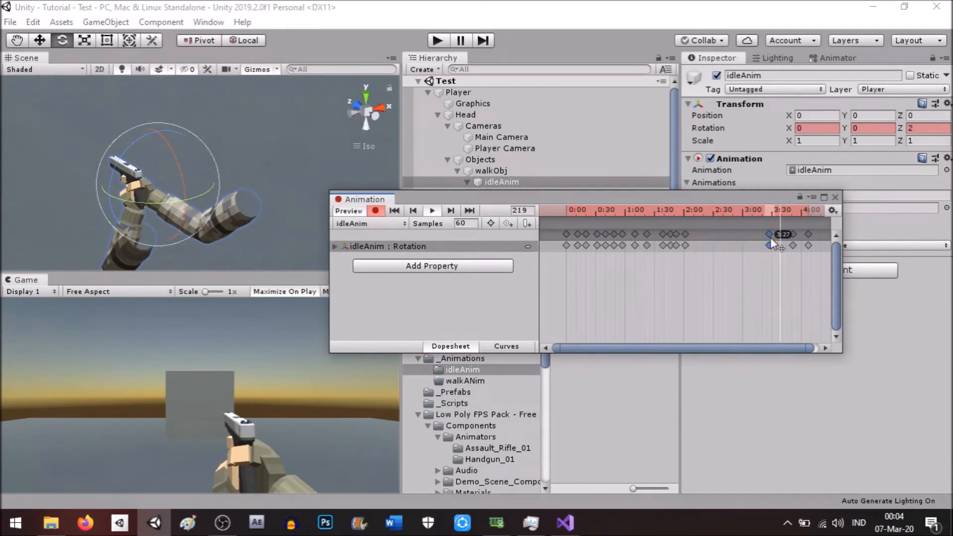
left_click_drag(691, 235, 653, 236)
mouse_move(622, 235)
left_mouse_down()
mouse_move(631, 235)
mouse_move(610, 235)
mouse_move(639, 236)
left_mouse_up()
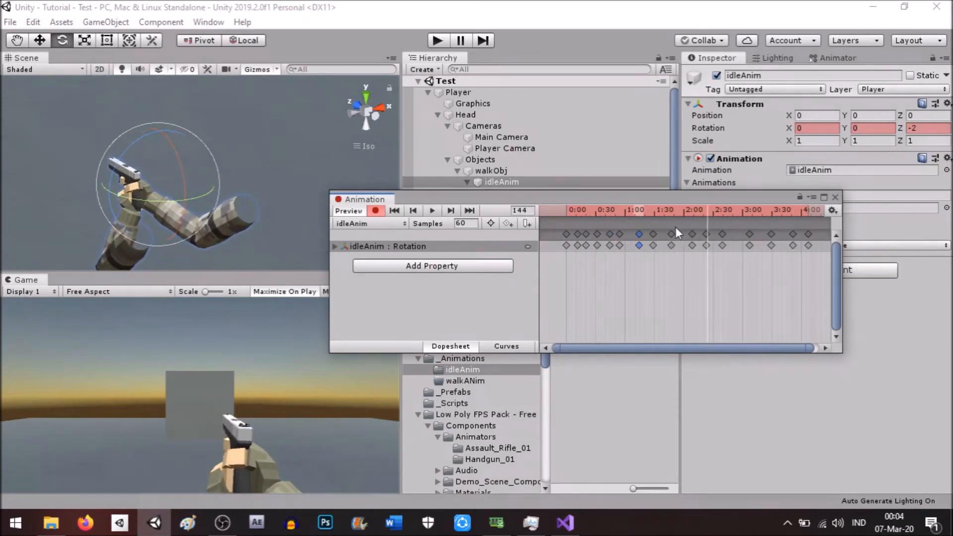
Set idleAnim's Z rotation to 1 at the frame 128 keyframe and play the clip
left_click(419, 213)
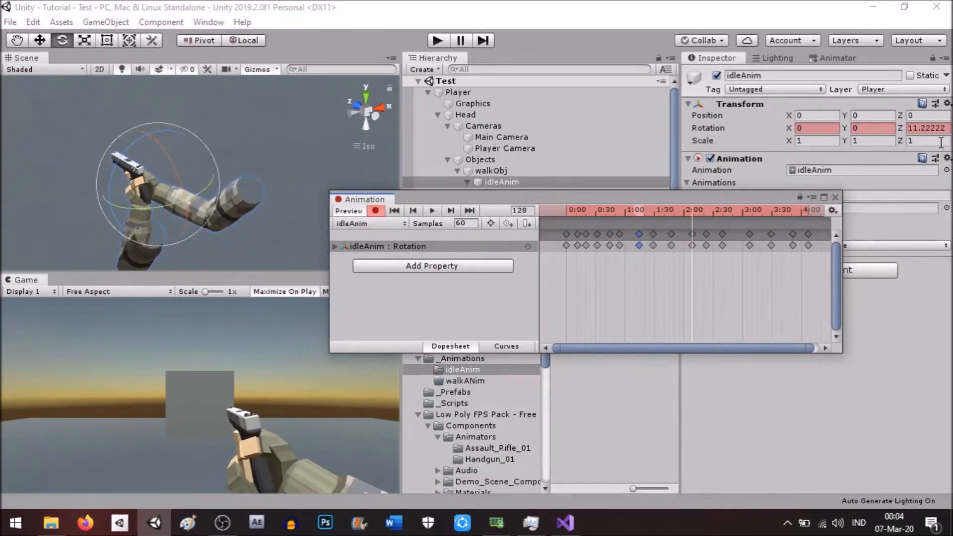
left_click(931, 129)
type("1")
left_click(432, 211)
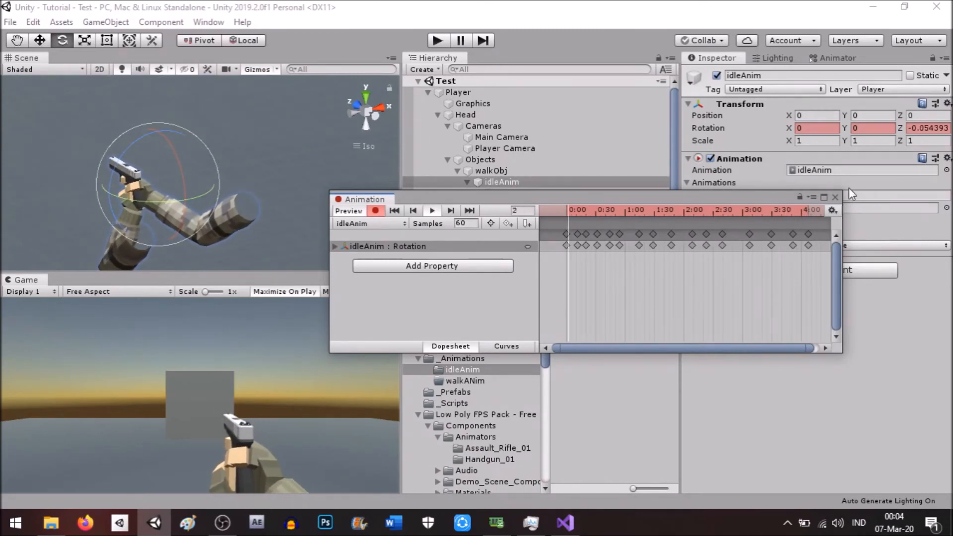
Close the animation editor and playtest the slowed idle sway while walking forward, leaving play mode at the end
left_click(834, 197)
key("w")
left_click(434, 41)
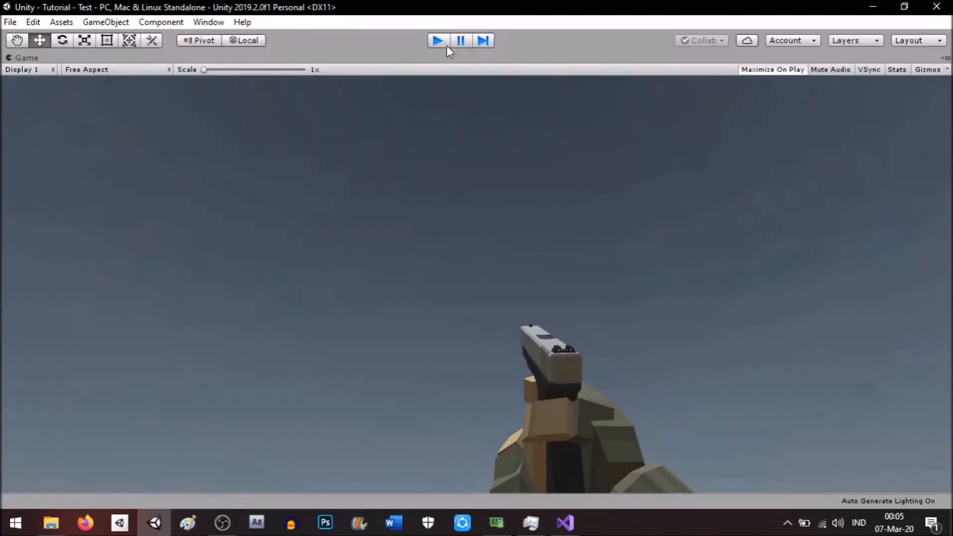
left_click(441, 42)
Reopen the idle clip for recording and respace its rotation keyframes to stretch the animation to about six seconds
key("ctrl+6")
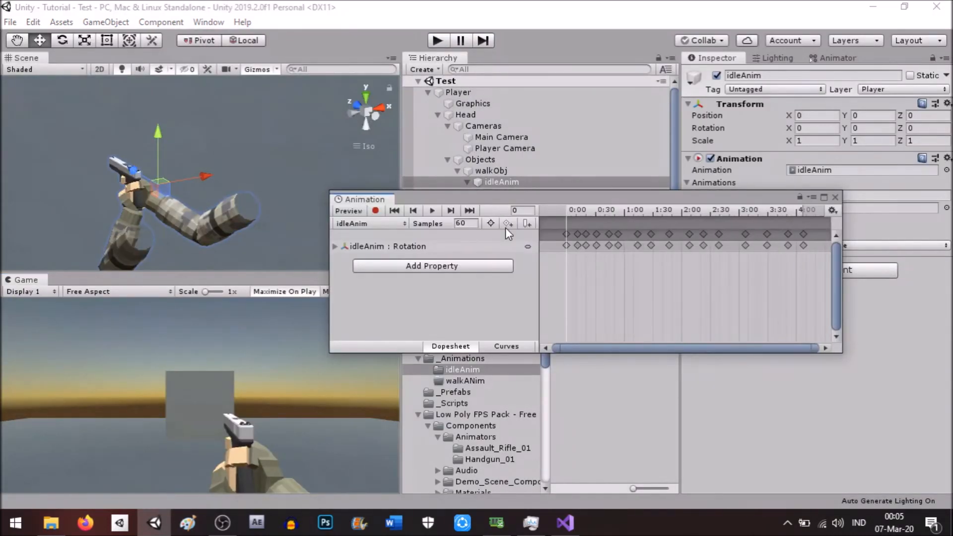
left_click(381, 211)
left_click(433, 210)
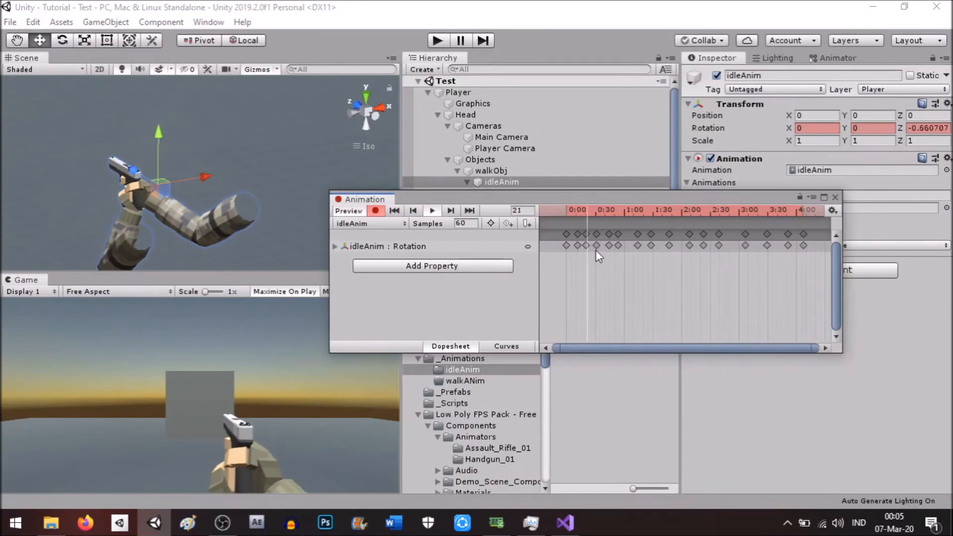
scroll(687, 261, "down", 3)
left_click_drag(692, 234, 753, 235)
left_click_drag(684, 232, 744, 234)
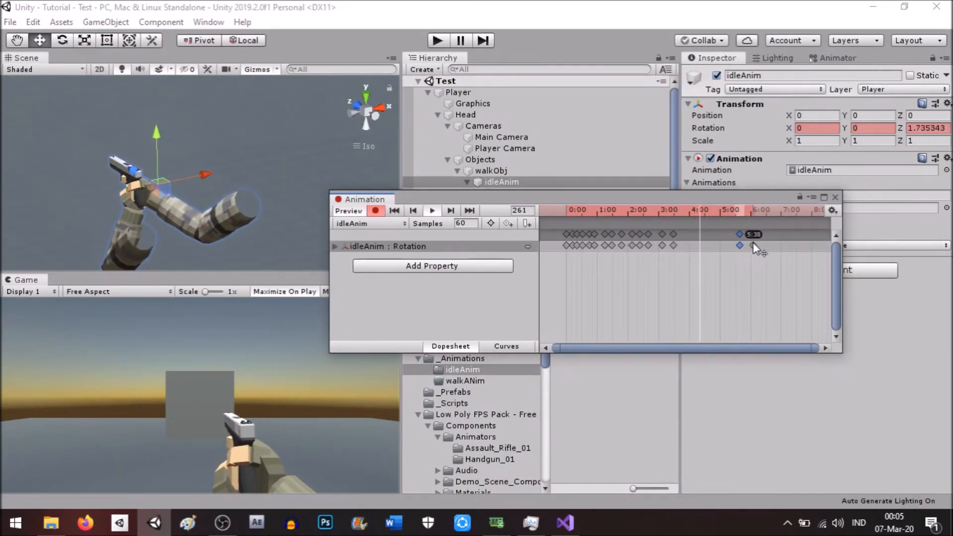
left_click_drag(673, 233, 736, 236)
left_click_drag(661, 233, 713, 238)
left_click_drag(648, 233, 577, 234)
left_click(578, 232)
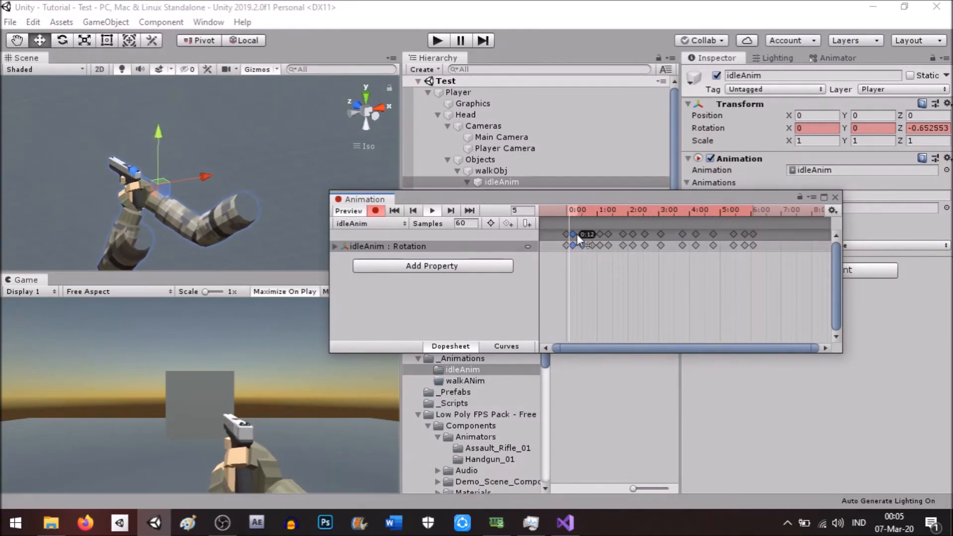
left_click_drag(709, 235, 643, 236)
left_click_drag(626, 234, 575, 236)
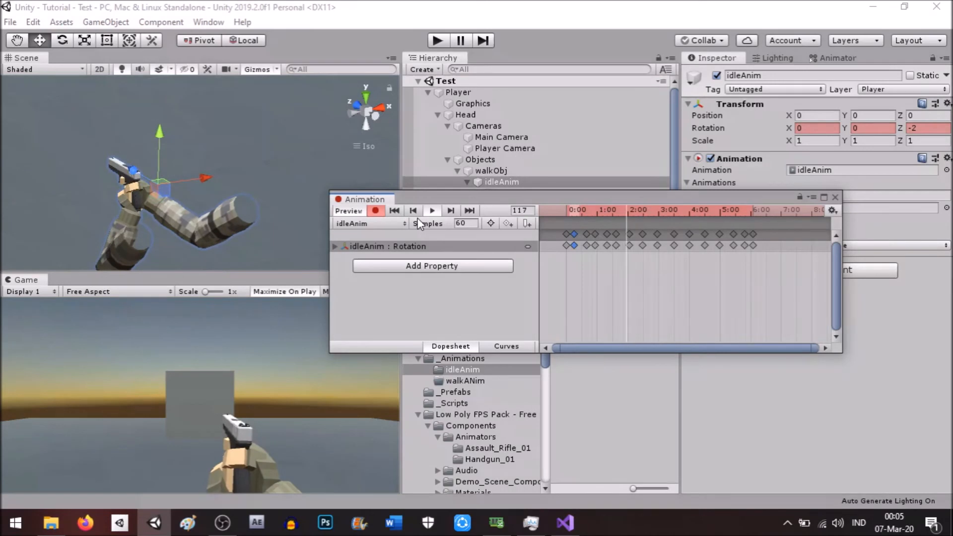
Set idleAnim's Z rotation to 1 at the frame 96 keyframe and play the clip
left_click(414, 211)
left_click(414, 211)
left_click(414, 211)
left_click(414, 212)
left_click(415, 212)
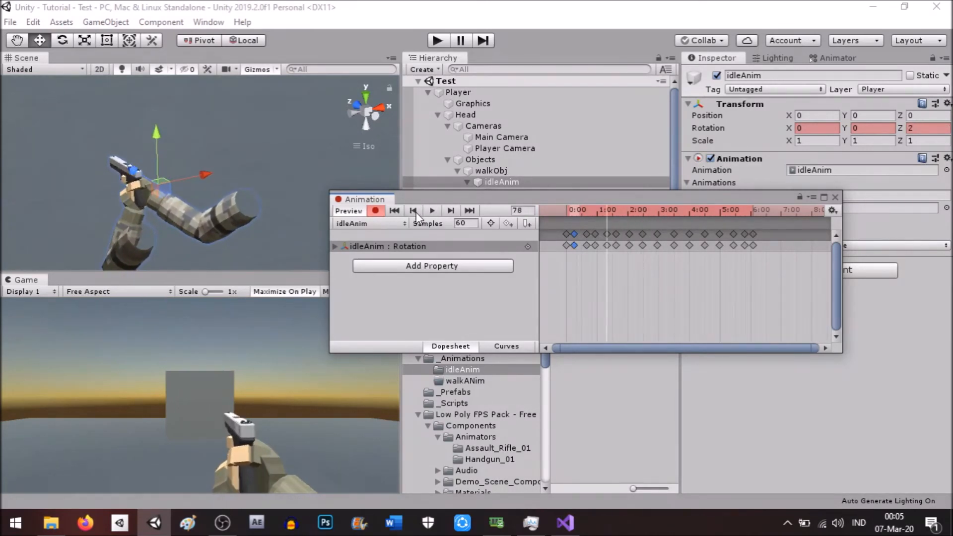
left_click(449, 212)
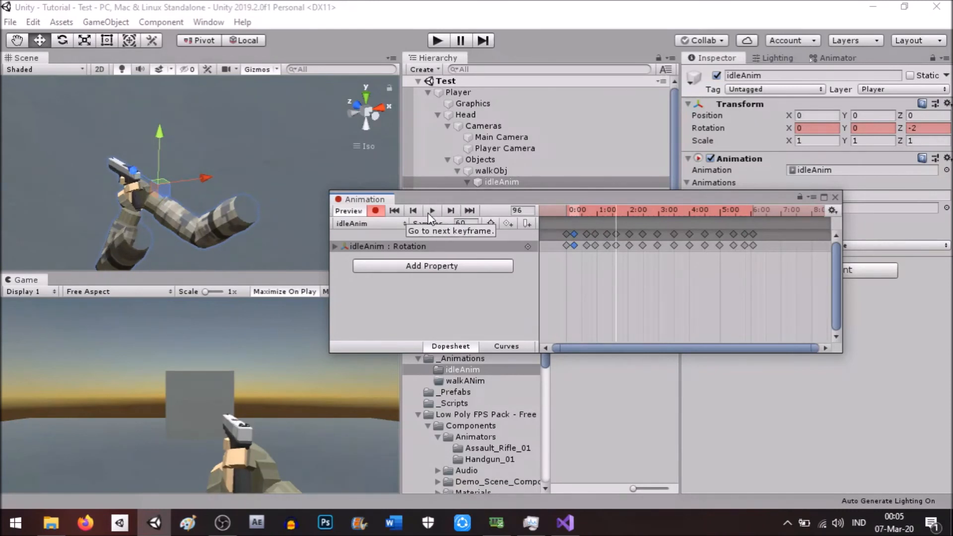
left_click(945, 127)
type("1")
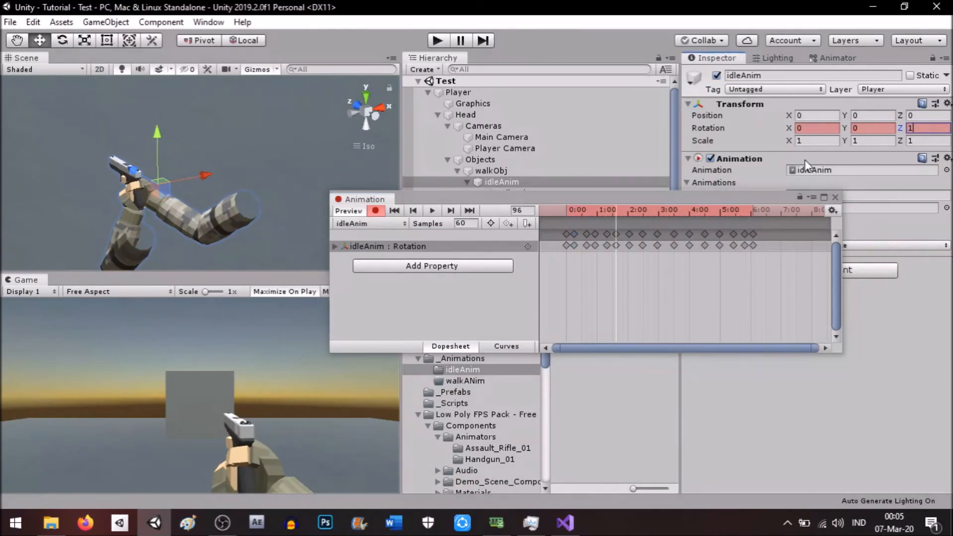
left_click(432, 212)
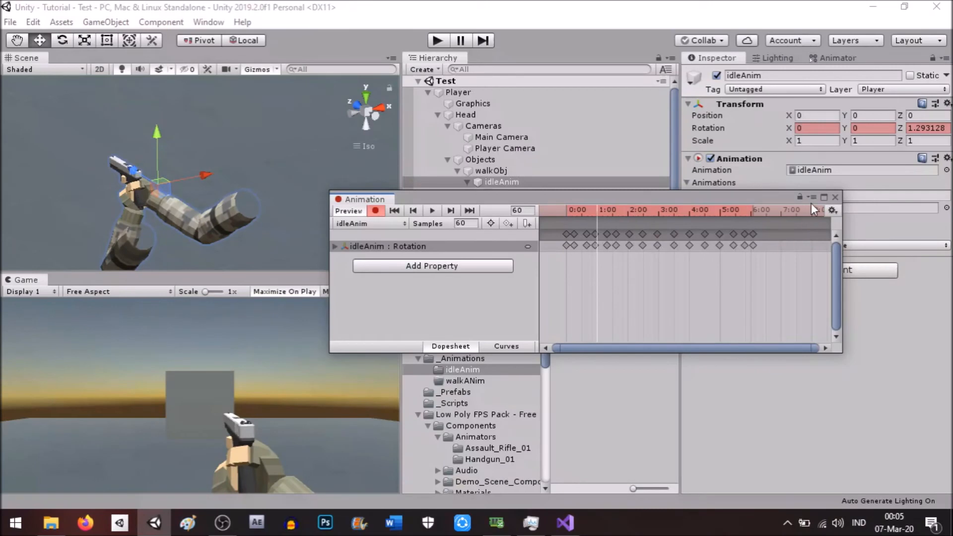
Playtest the six-second idle sway in the game, standing still and walking forward, and stop play mode
left_click(837, 197)
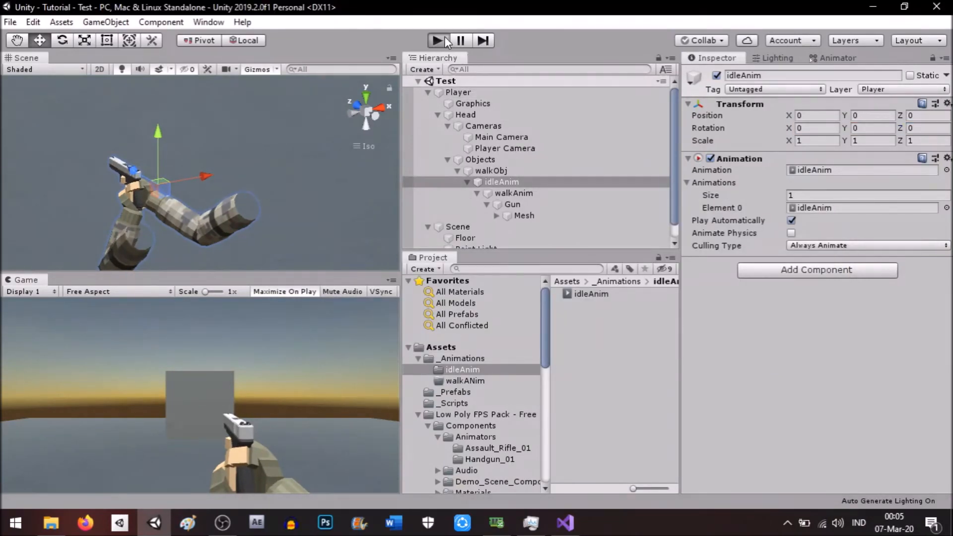
left_click(438, 39)
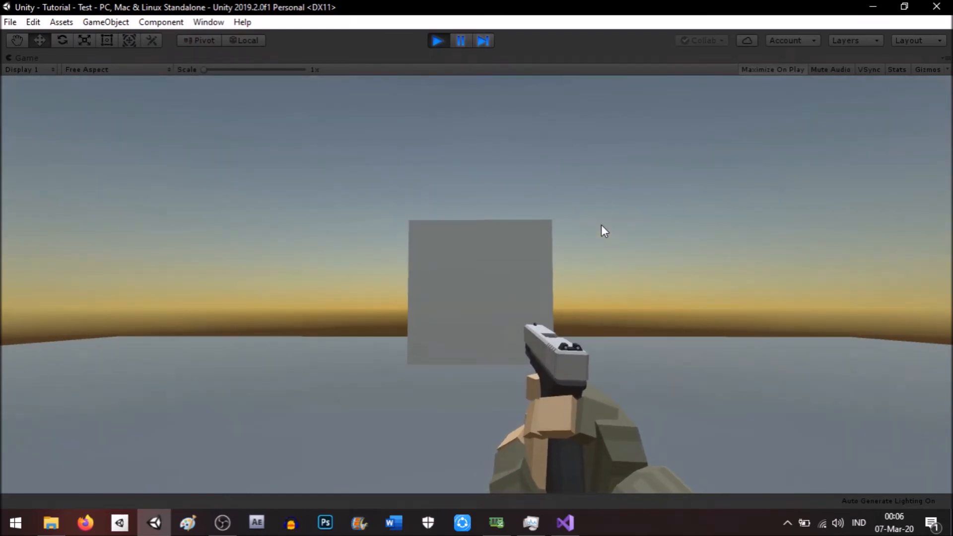
key("w")
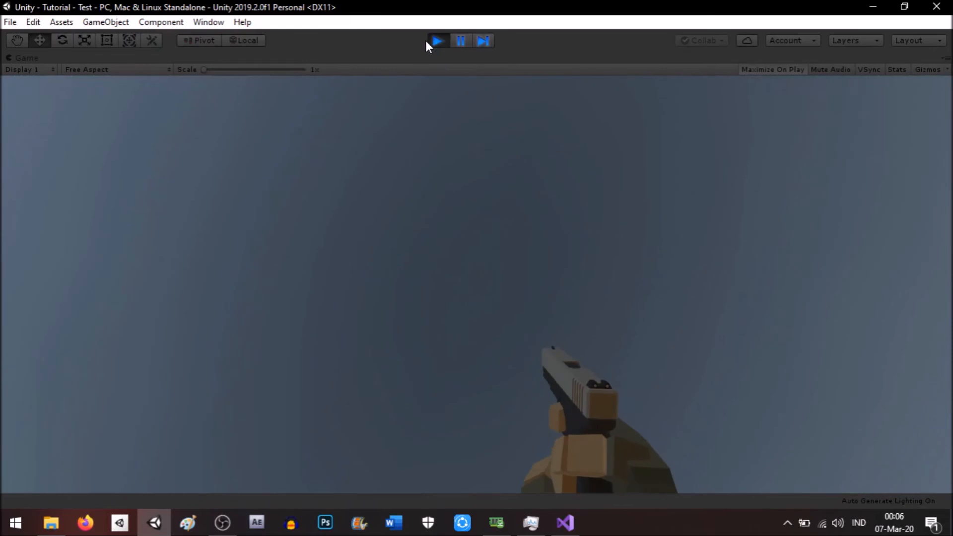
left_click(435, 41)
Set A Speed to 0.003 in the Player's Move script and save the scene
left_click(485, 94)
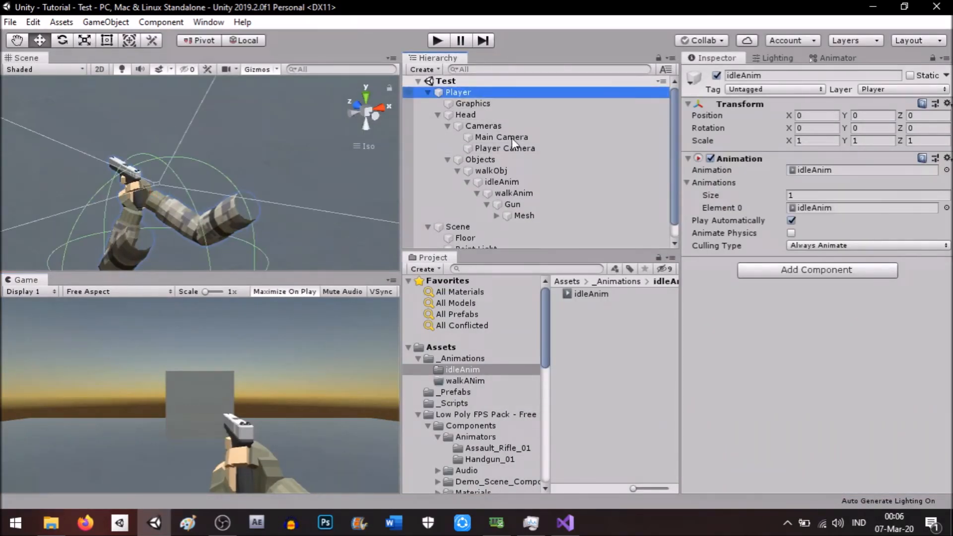
left_click(562, 172)
left_click(555, 160)
left_click(561, 174)
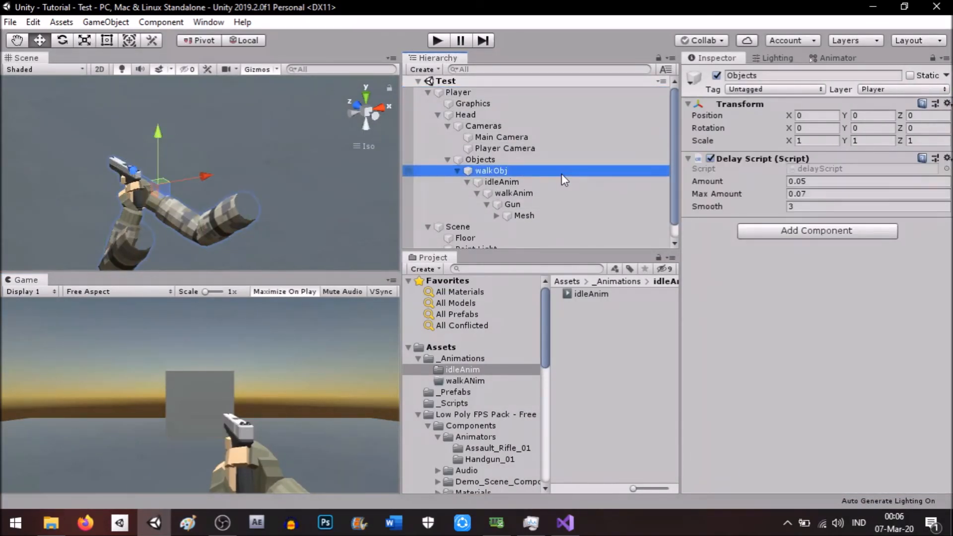
left_click(523, 93)
left_click(822, 294)
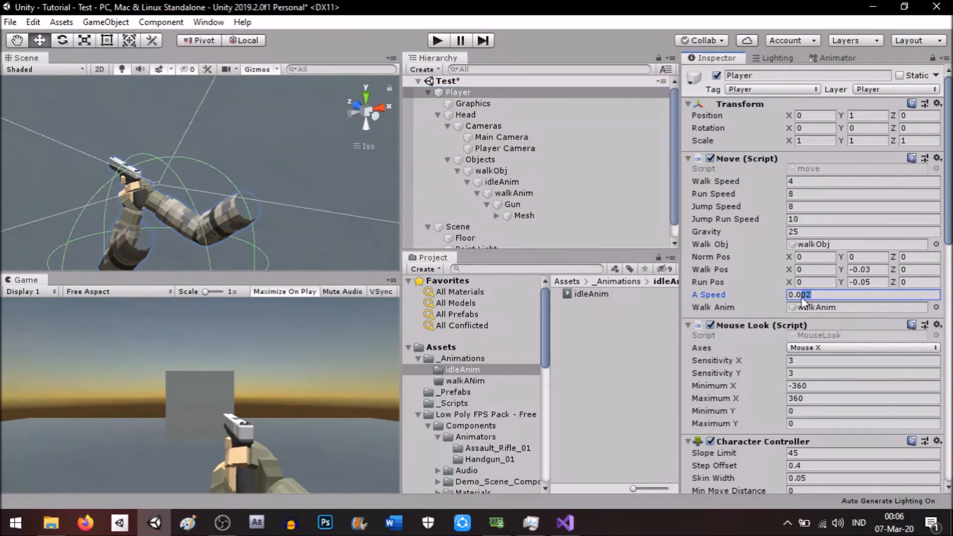
type("03")
right_click_drag(359, 161, 376, 148)
key("ctrl+s")
Playtest walking forward to check the gun's position shift at the new A Speed, and stop play mode
left_click(437, 40)
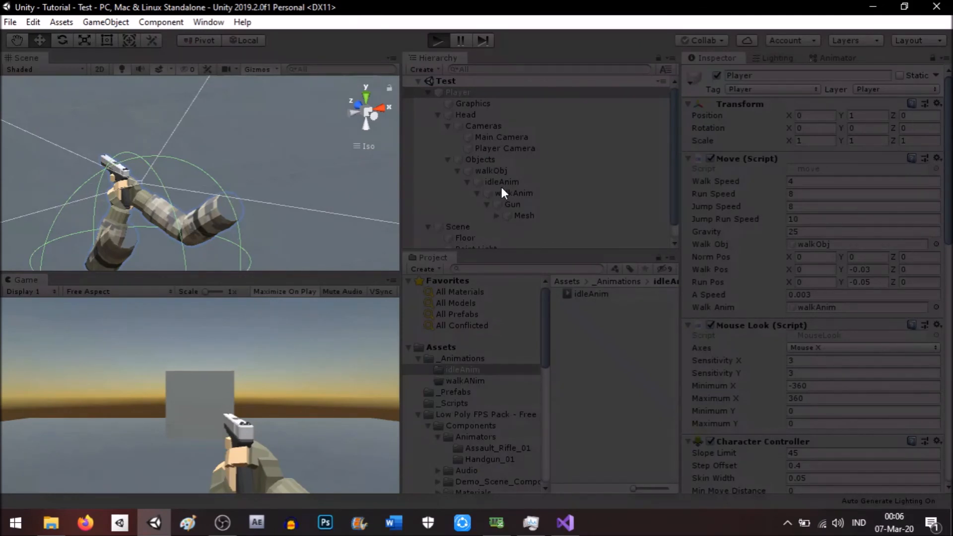
key("w")
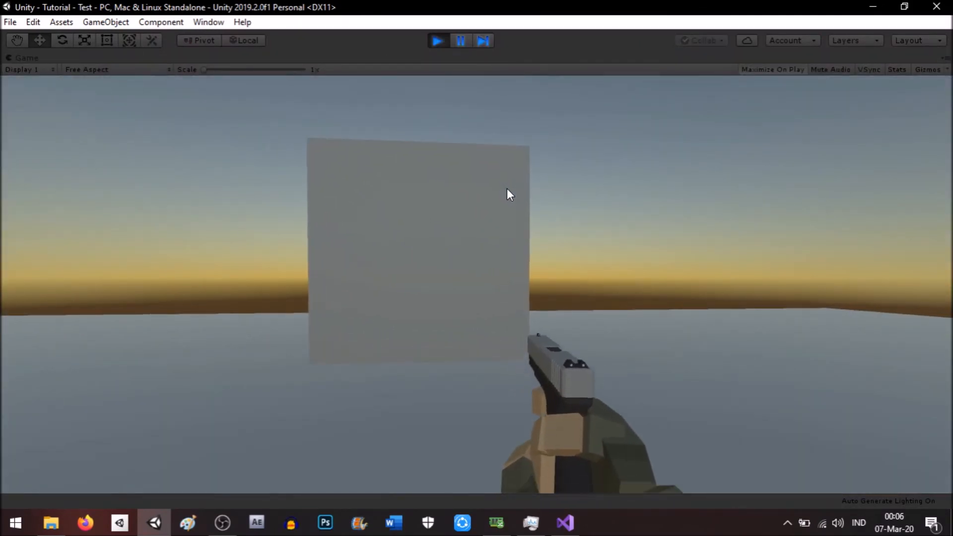
key("w")
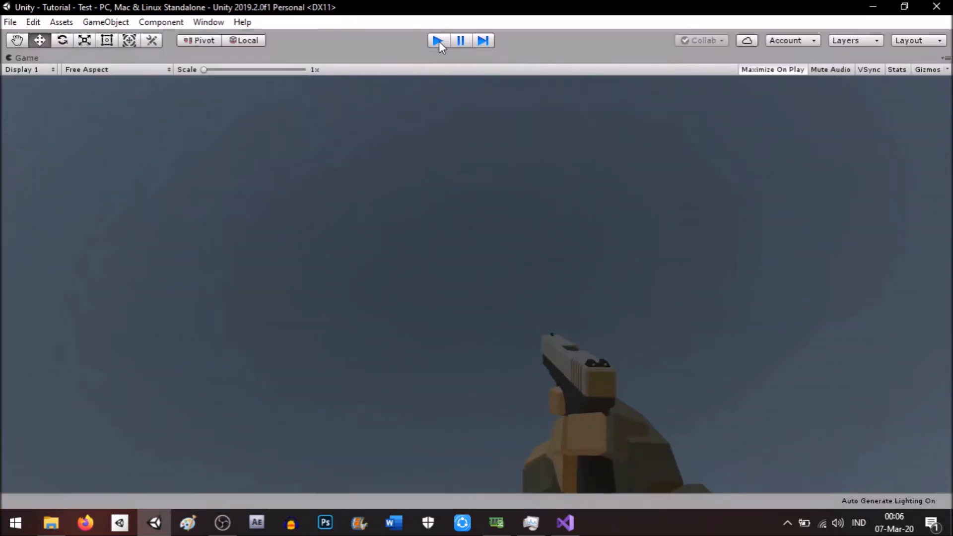
left_click(437, 40)
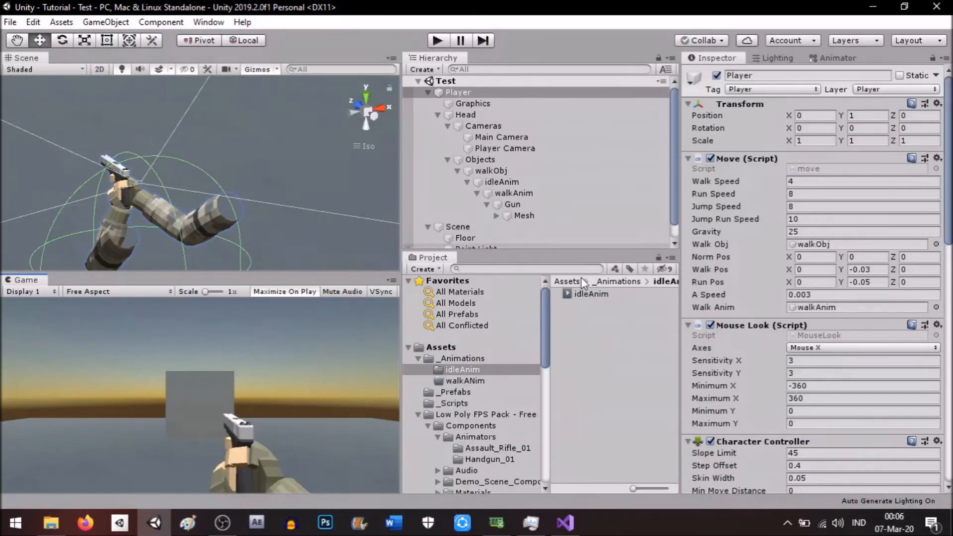
Open the _Animations folder, check the animation conditions of move.cs in Visual Studio, and return to Unity
left_click(485, 360)
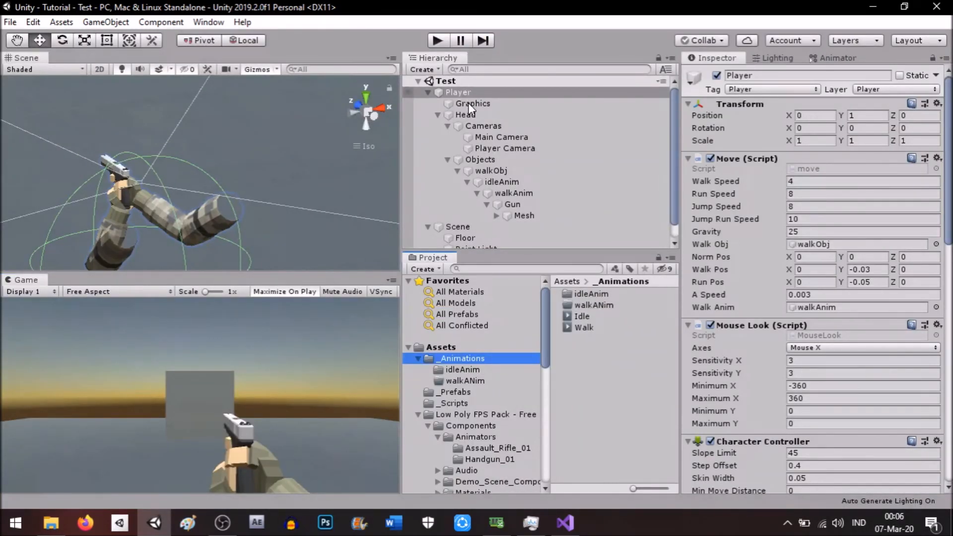
scroll(312, 186, "down", 5)
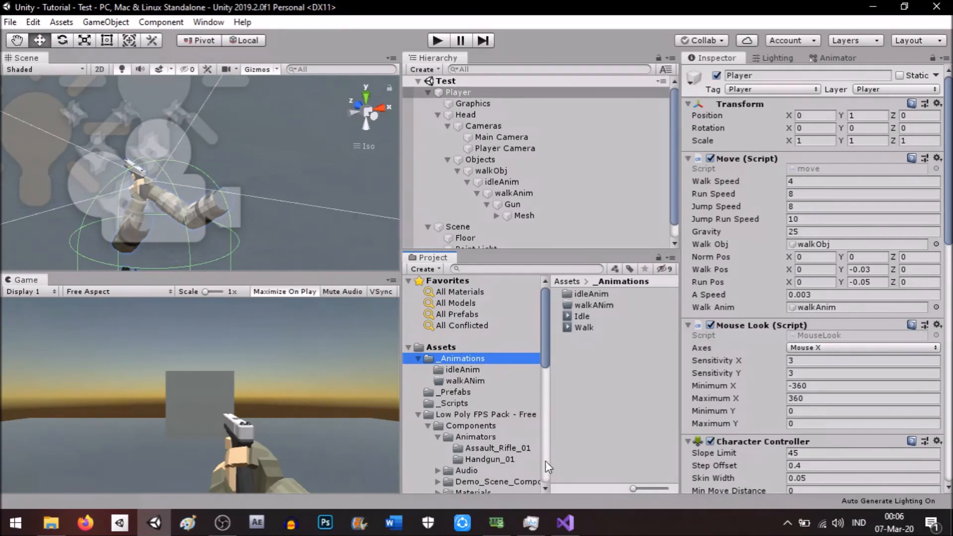
left_click(571, 523)
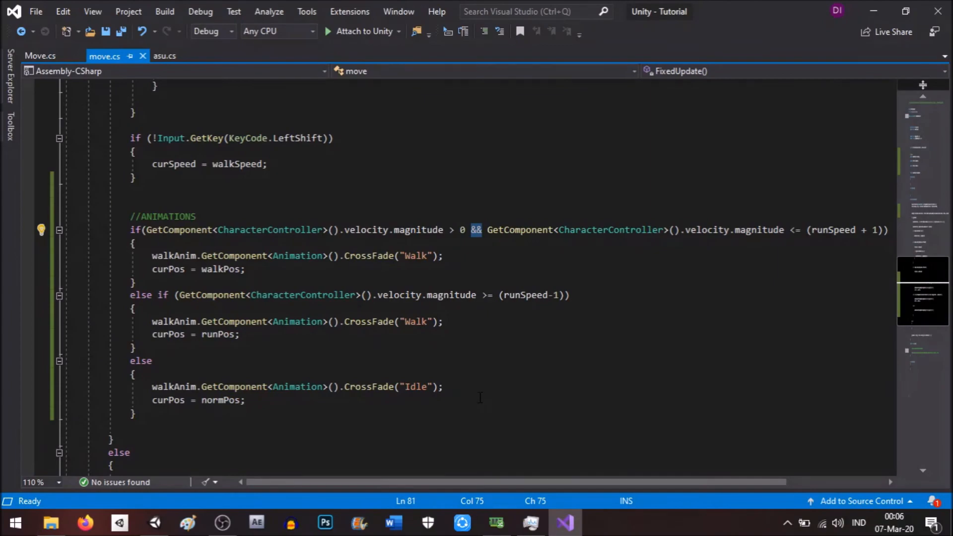
left_click(157, 520)
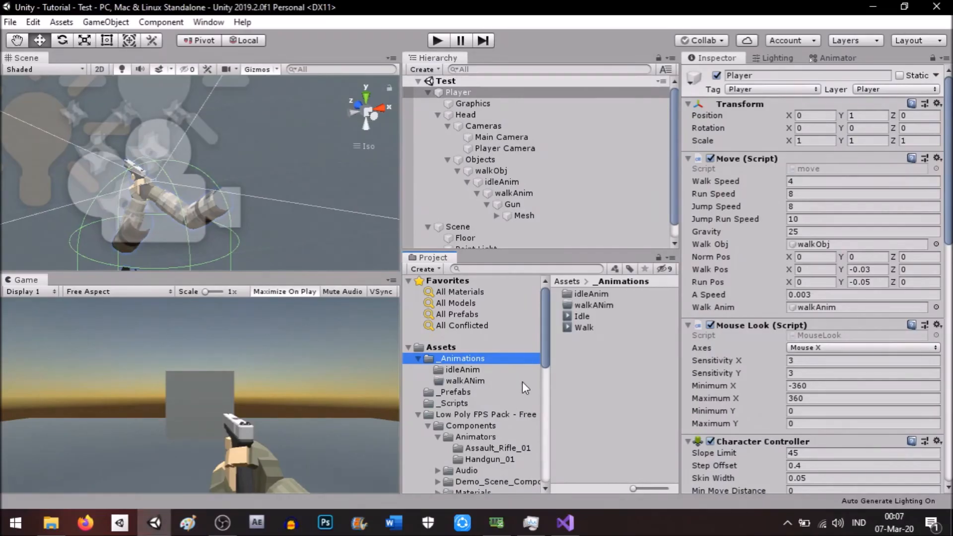
Move the Idle and Walk clips from the _Animations folder into its walkANim subfolder
left_click(507, 372)
left_click(498, 377)
left_click(490, 361)
left_click(600, 317)
left_click(602, 326, "shift")
double_click(600, 325)
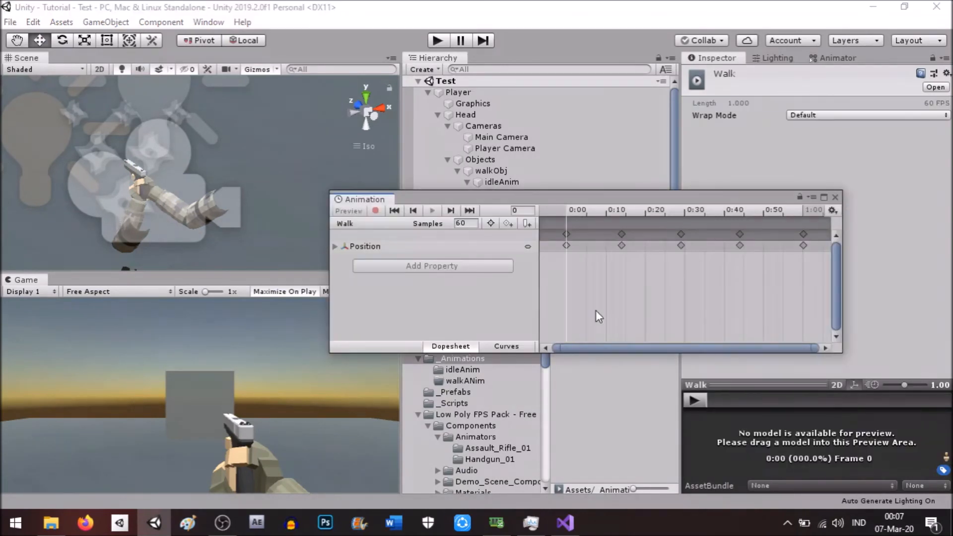
left_click(833, 201)
left_click(609, 317, "shift")
left_click_drag(609, 318, 591, 305)
left_click(592, 307)
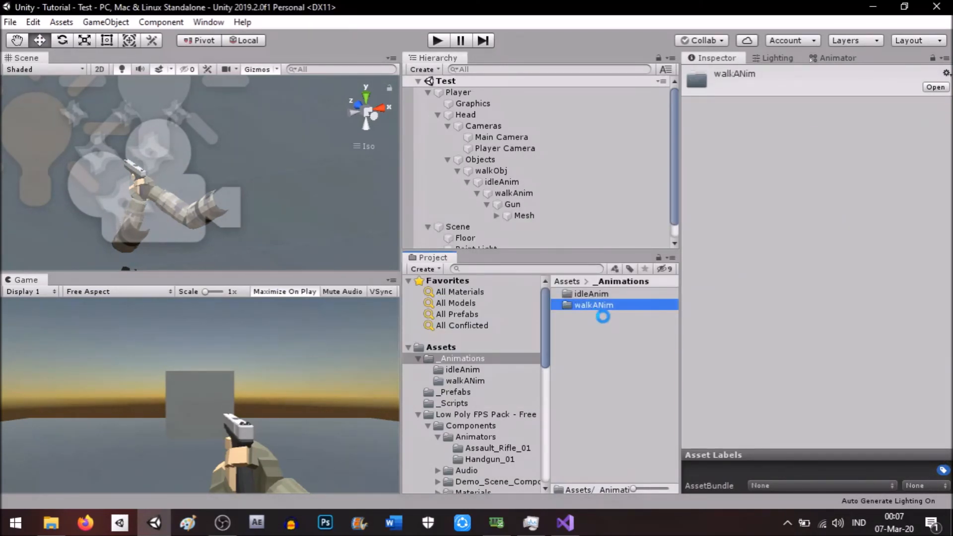
Duplicate the walkANim folder inside _Animations and rename the copy to camAnim
key("ctrl+d")
left_click(596, 316)
type("camAnim")
key("Return")
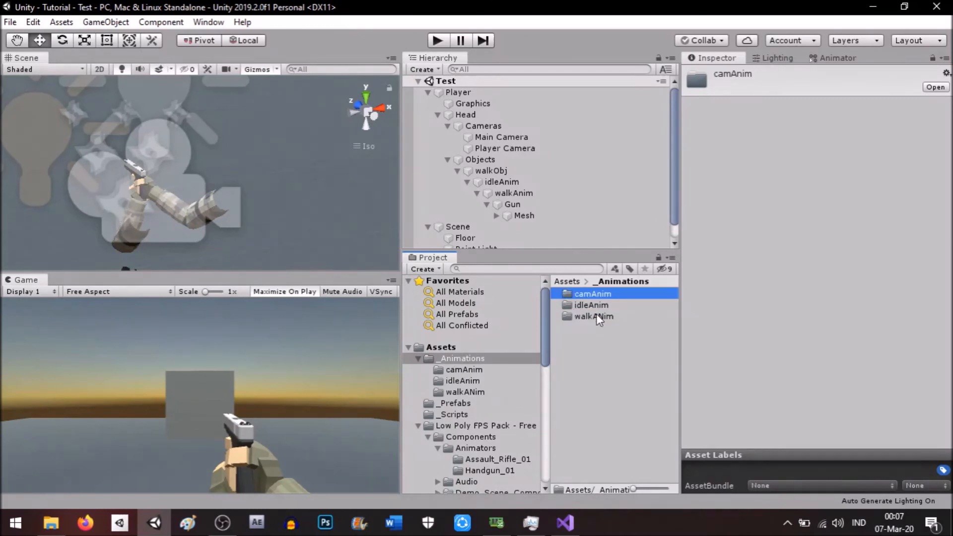
Switch to Visual Studio and duplicate the public GameObject walkObj declaration under //ANIMS in move.cs, separated from the Vector3 fields
left_click(564, 521)
scroll(193, 256, "up", 15)
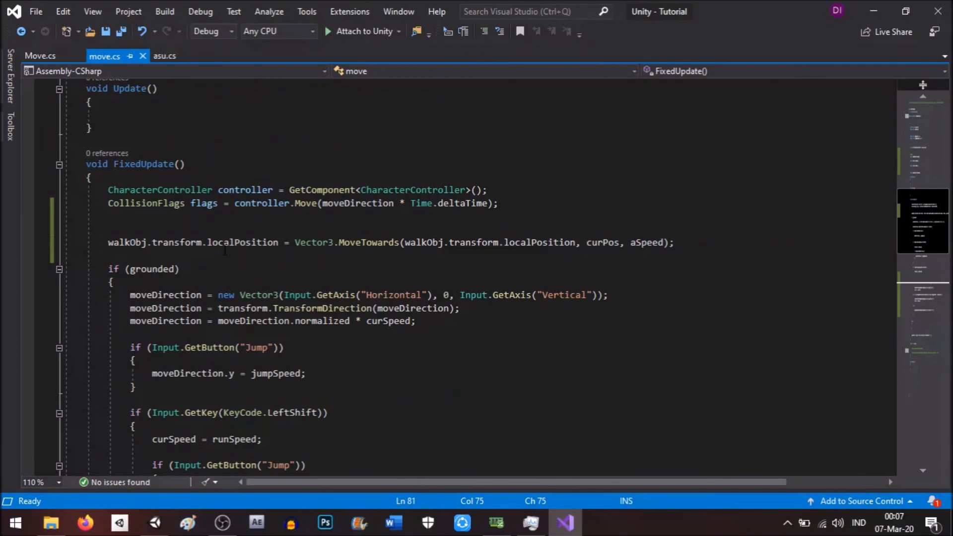
scroll(191, 213, "up", 5)
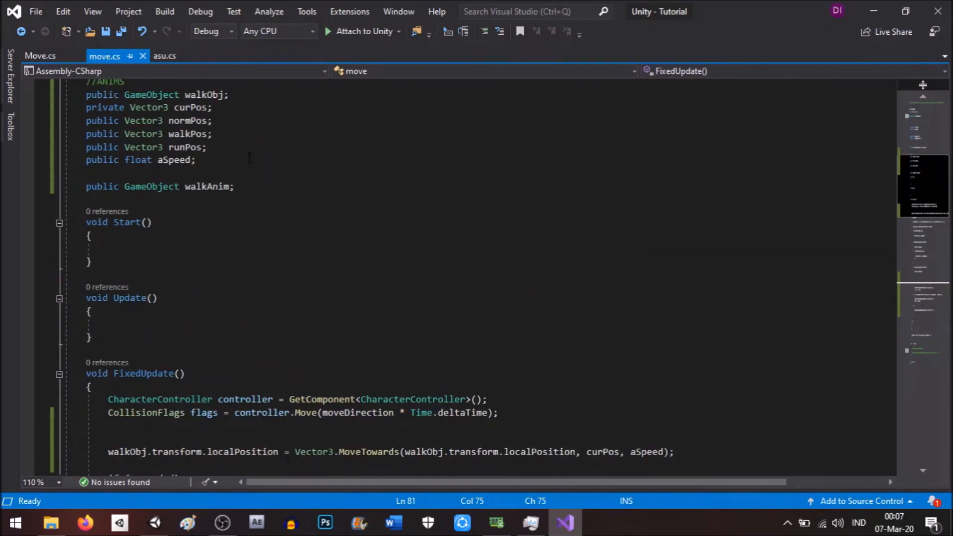
scroll(190, 212, "up", 5)
left_click(240, 302)
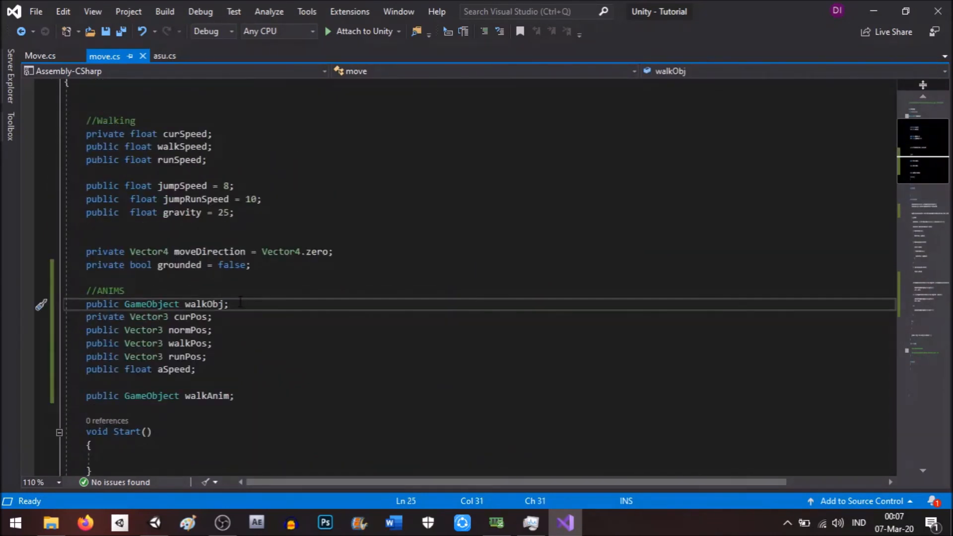
key("Return")
key("Return")
left_click(238, 296)
left_click(236, 306)
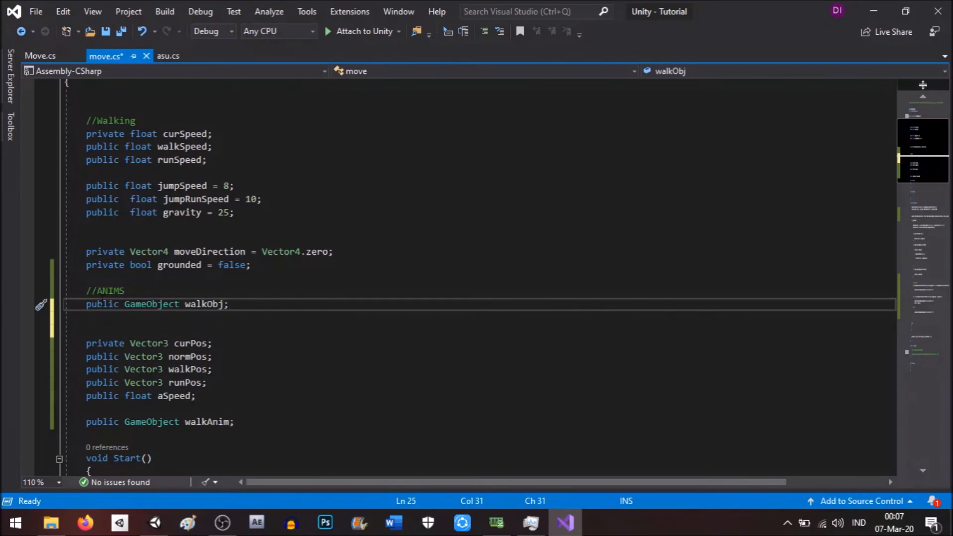
key("shift+Home")
key("ctrl+c")
left_click(112, 317)
key("ctrl+v")
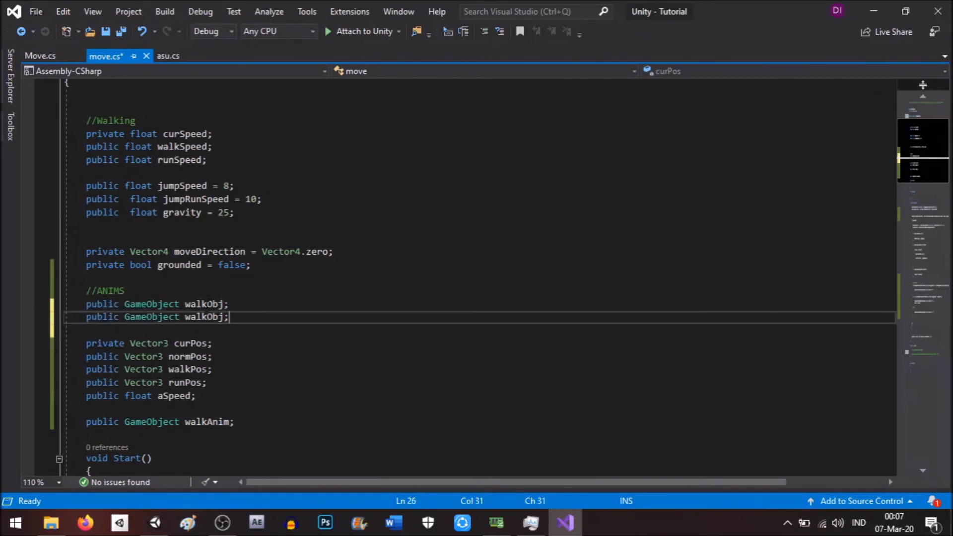
Rename the first of the two walkObj declarations to camObj and save move.cs
left_click(203, 304)
double_click(204, 304)
type("camObj")
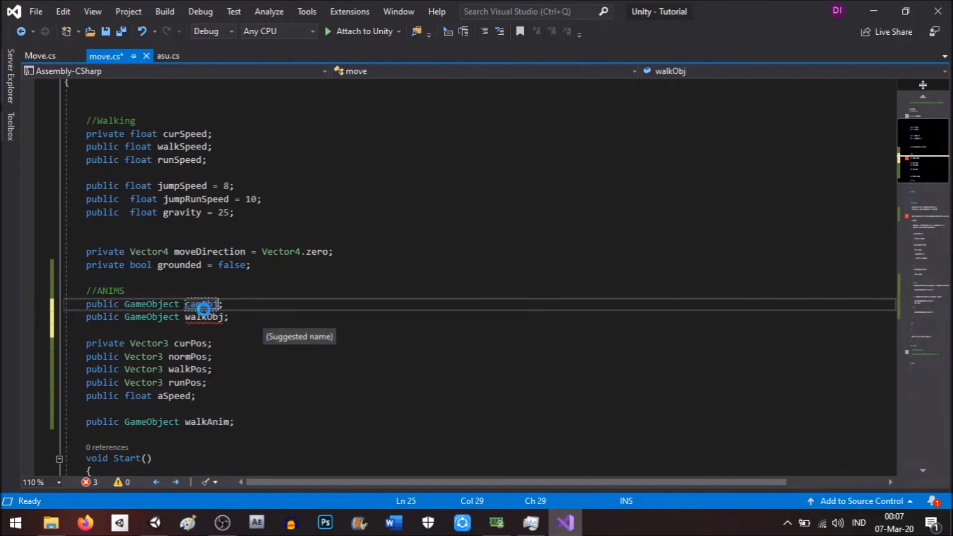
key("ctrl+s")
Insert a copy of the walkAnim CrossFade("Walk") line below the existing CrossFade call in each of the three //ANIMATIONS branches
scroll(203, 309, "down", 20)
left_click(153, 282)
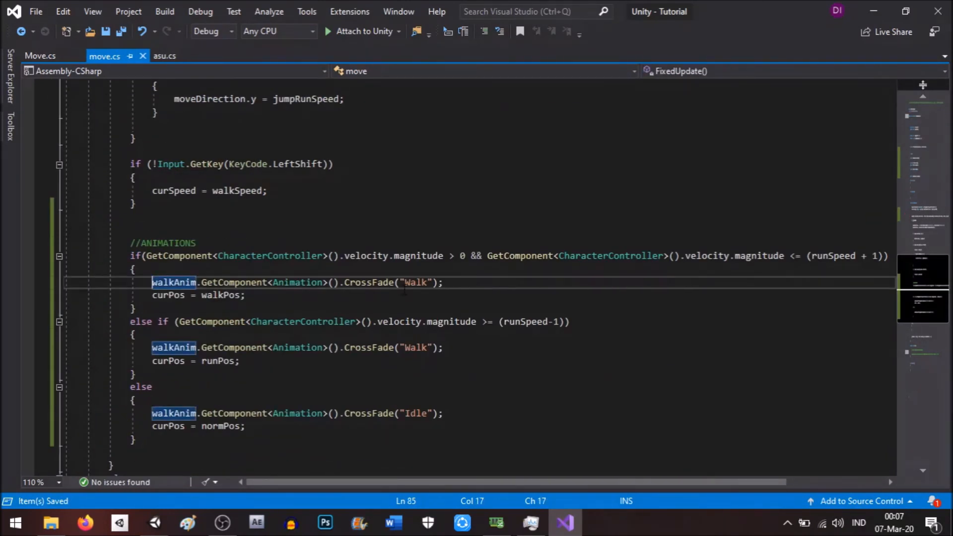
left_click_drag(152, 282, 449, 284)
key("ctrl+v")
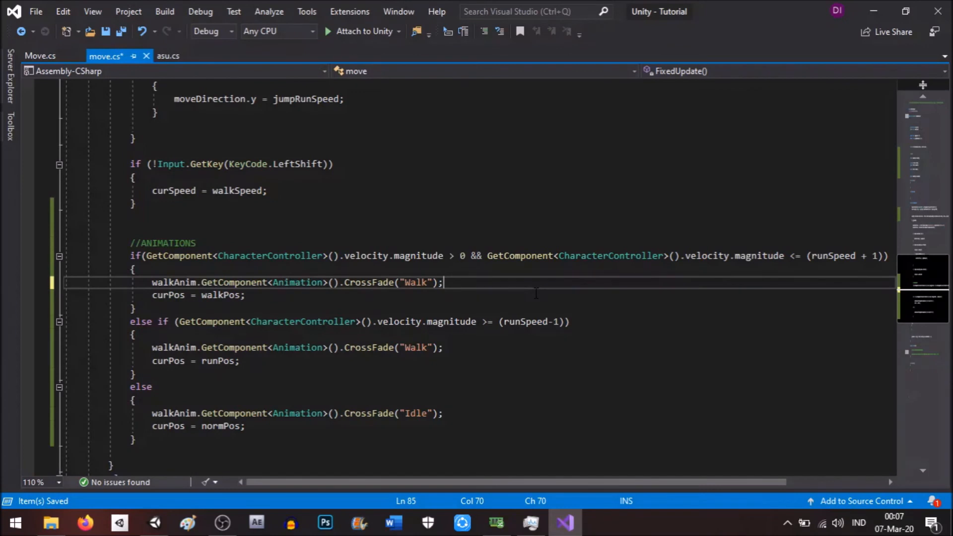
key("Return")
key("ctrl+v")
left_click(487, 360)
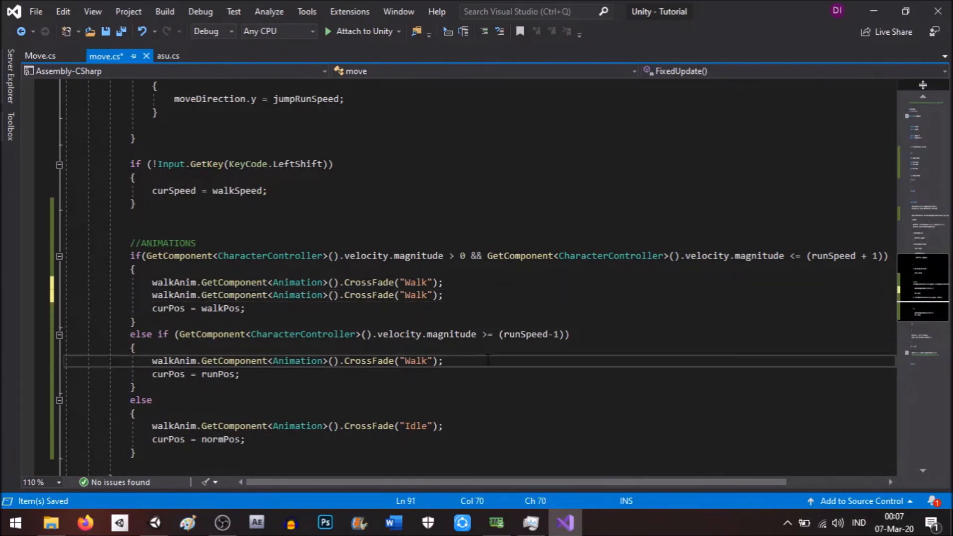
key("Return")
key("ctrl+v")
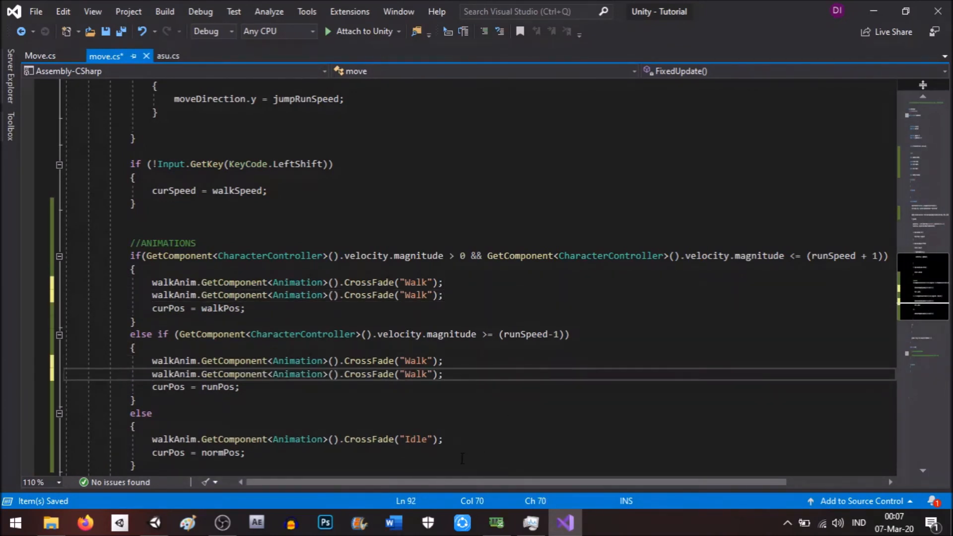
left_click(452, 440)
key("Return")
key("ctrl+v")
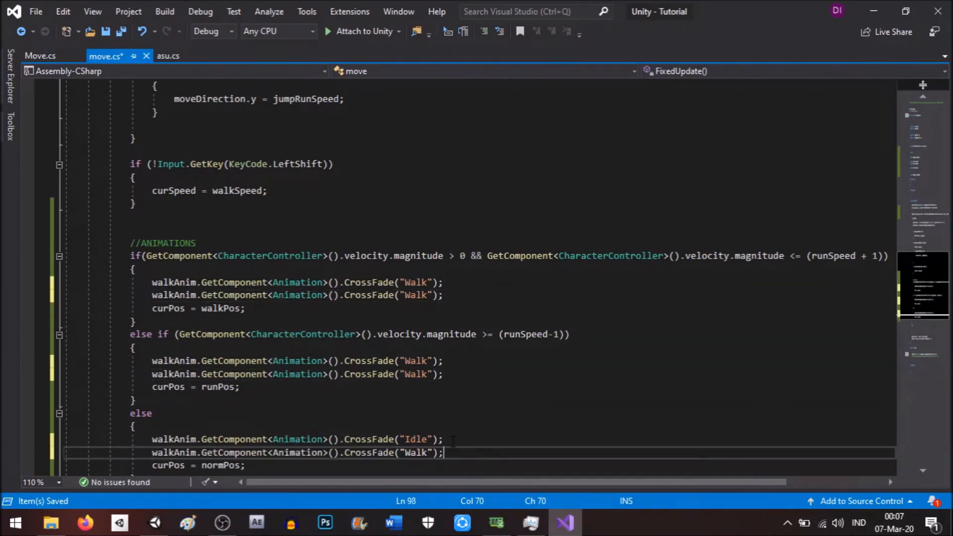
Replace walkAnim with camObj in the three copied CrossFade lines and save the script
double_click(173, 295)
type("camo")
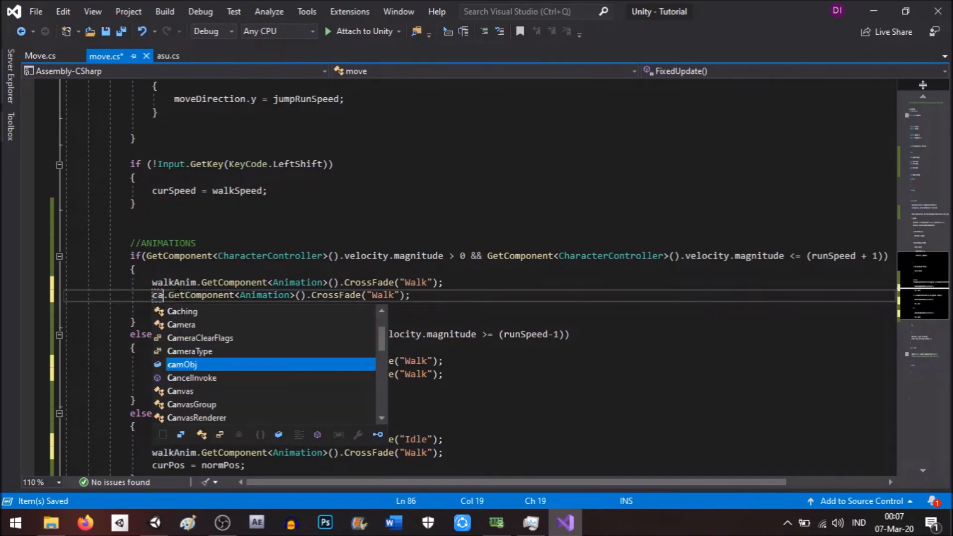
key("Return")
double_click(175, 296)
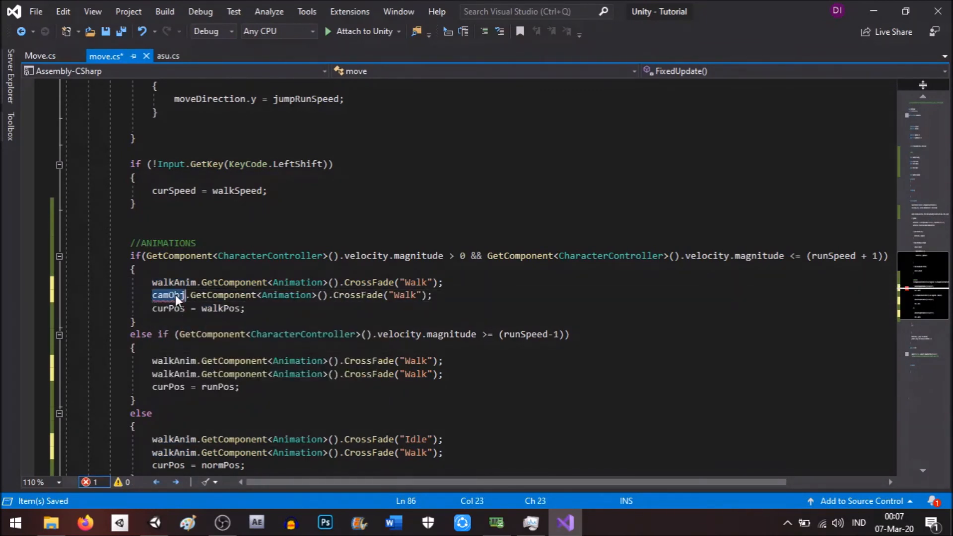
key("ctrl+c")
double_click(174, 373)
key("ctrl+v")
double_click(173, 452)
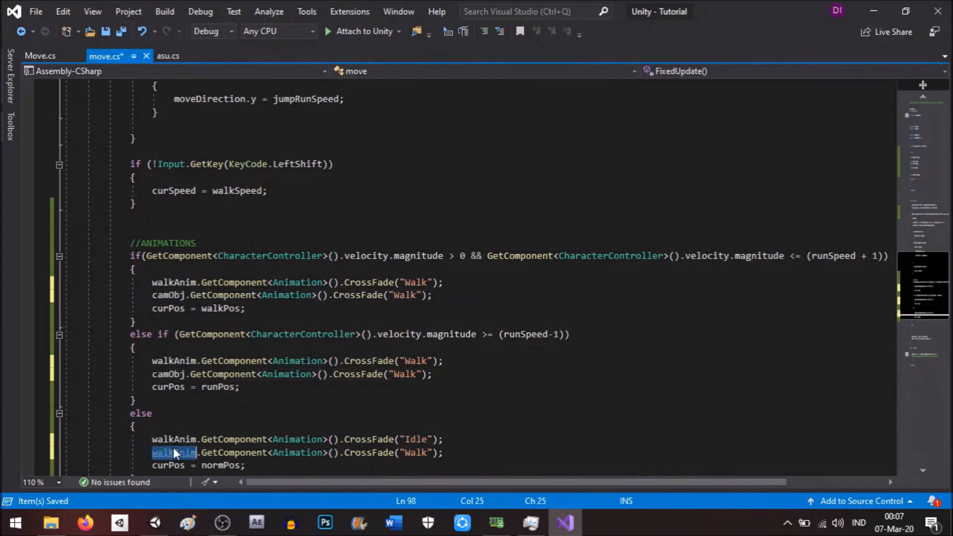
key("ctrl+v")
key("ctrl+s")
Make the camObj CrossFade call in the final else branch play "Idle", and return to Unity
double_click(407, 452)
type("Idle")
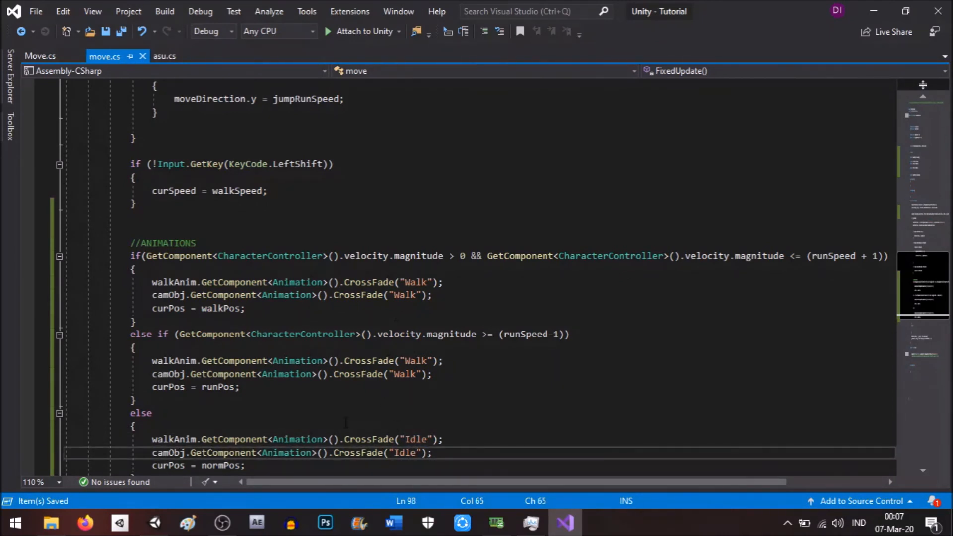
scroll(346, 422, "down", 5)
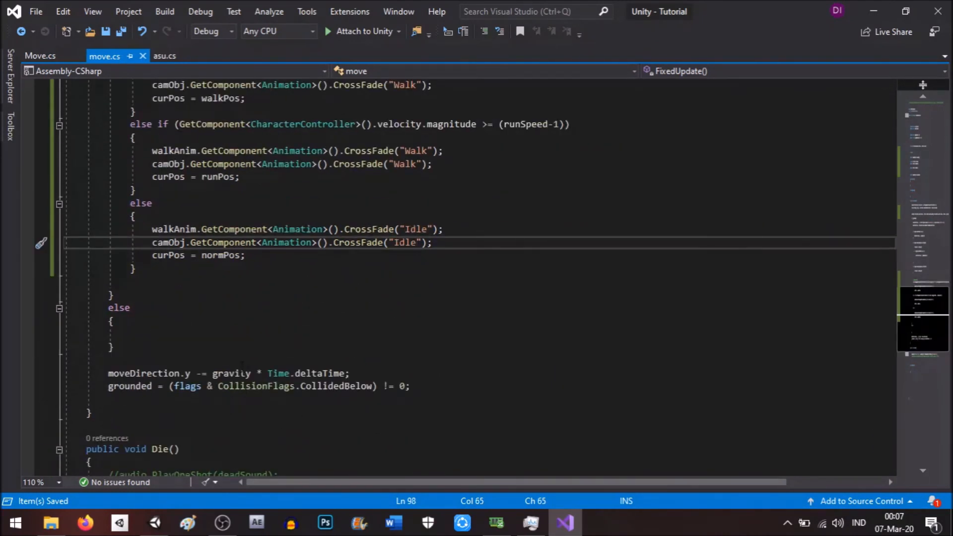
scroll(243, 372, "up", 3)
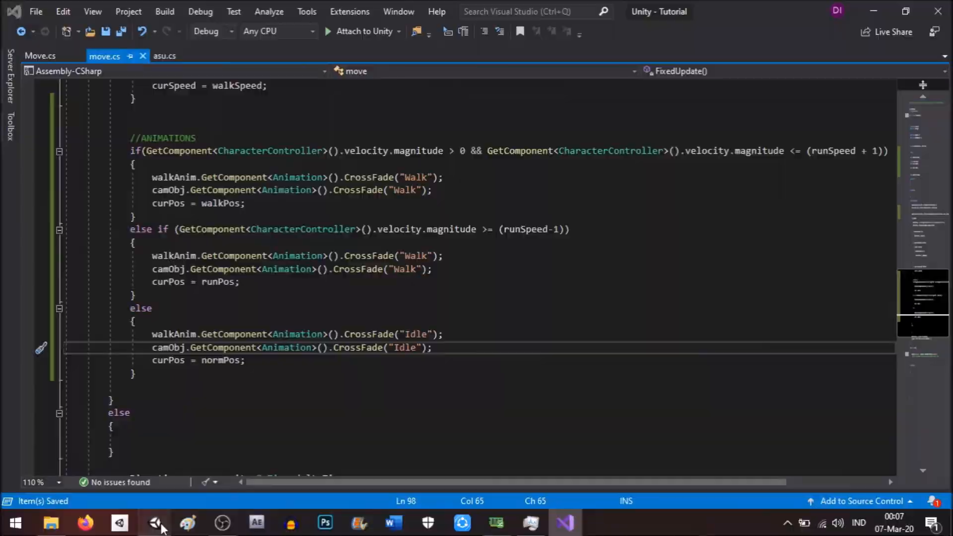
left_click(154, 523)
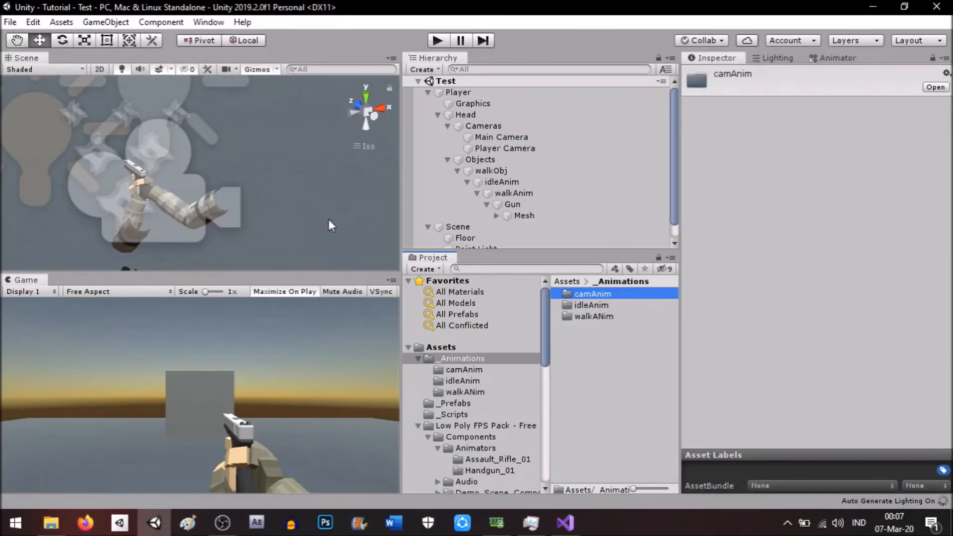
Try shifting the Player Camera about 0.375 along the X axis in the scene, and undo the move
left_click_drag(254, 168, 263, 213, "alt")
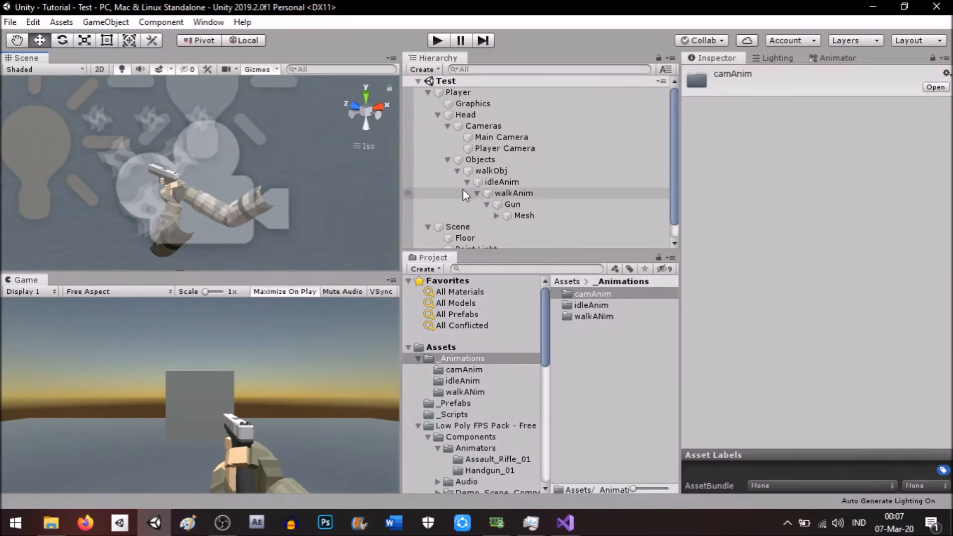
left_click(519, 125)
left_click(523, 137)
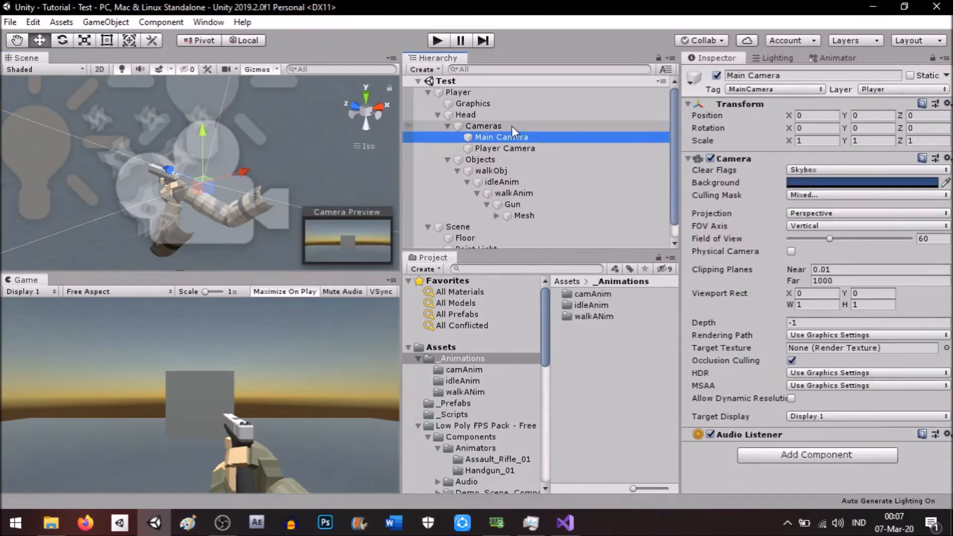
left_click(538, 150)
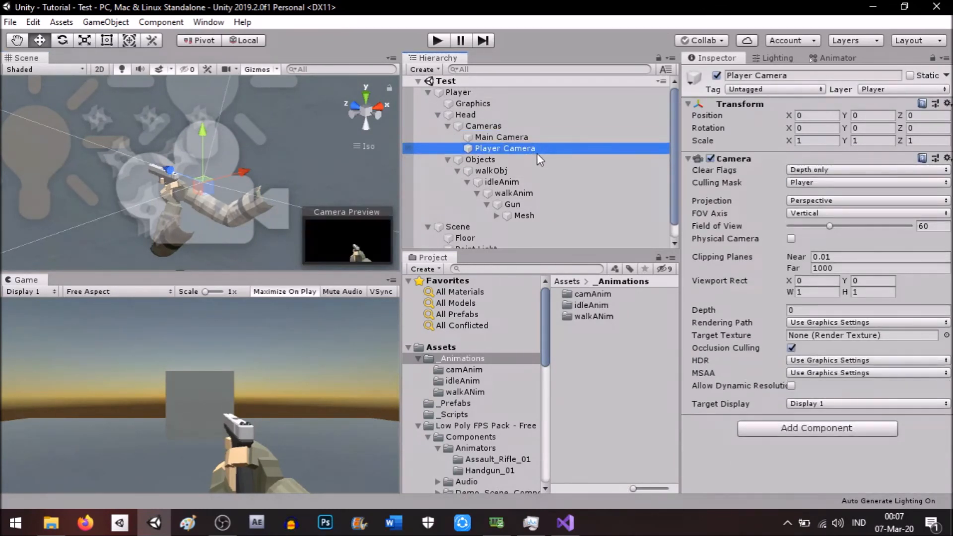
left_click_drag(239, 172, 306, 166)
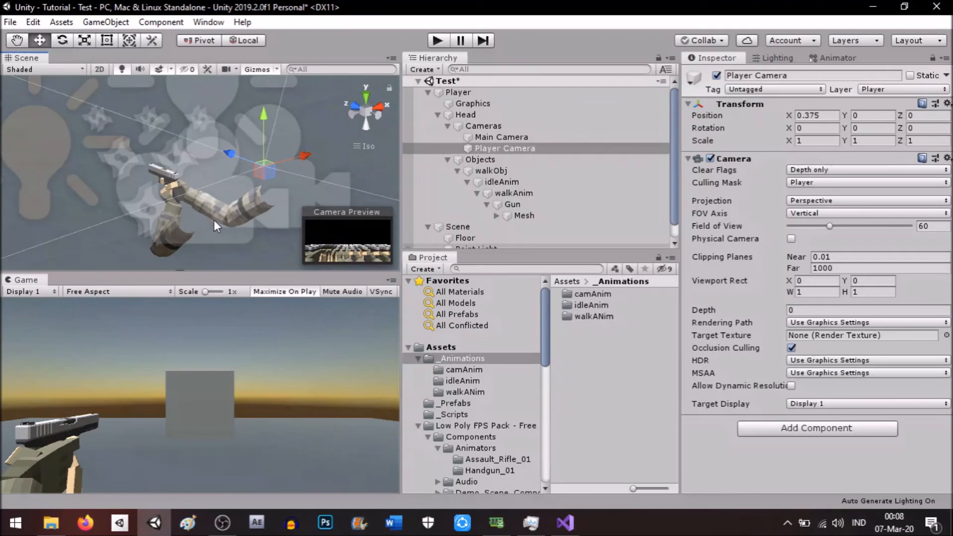
right_click_drag(213, 219, 174, 210)
key("ctrl+z")
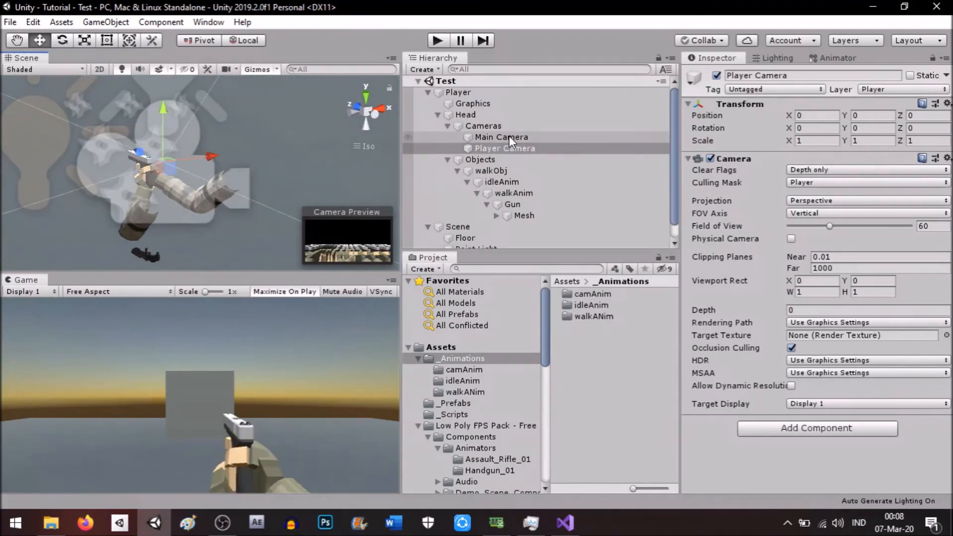
Try shifting the Main Camera along the X axis in the scene, and undo the move
left_click(508, 137)
left_click_drag(211, 157, 287, 157)
key("ctrl+z")
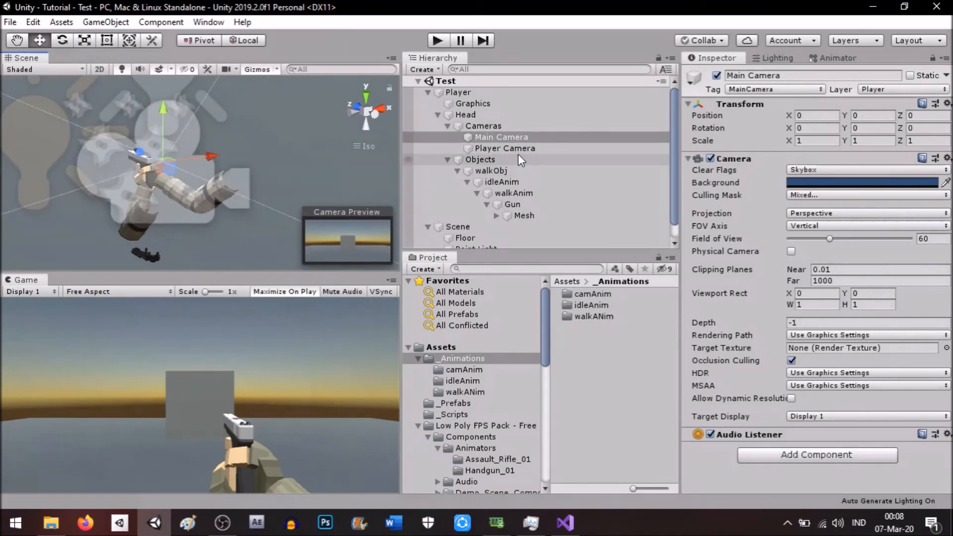
Create an empty child object named CamAnim under Cameras and make Main Camera its child
left_click(506, 126)
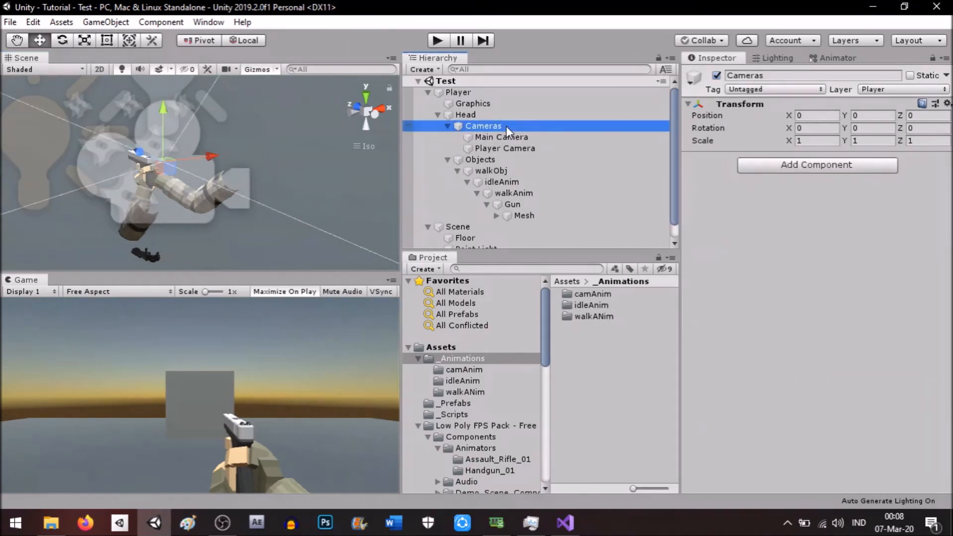
key("alt+shift+n")
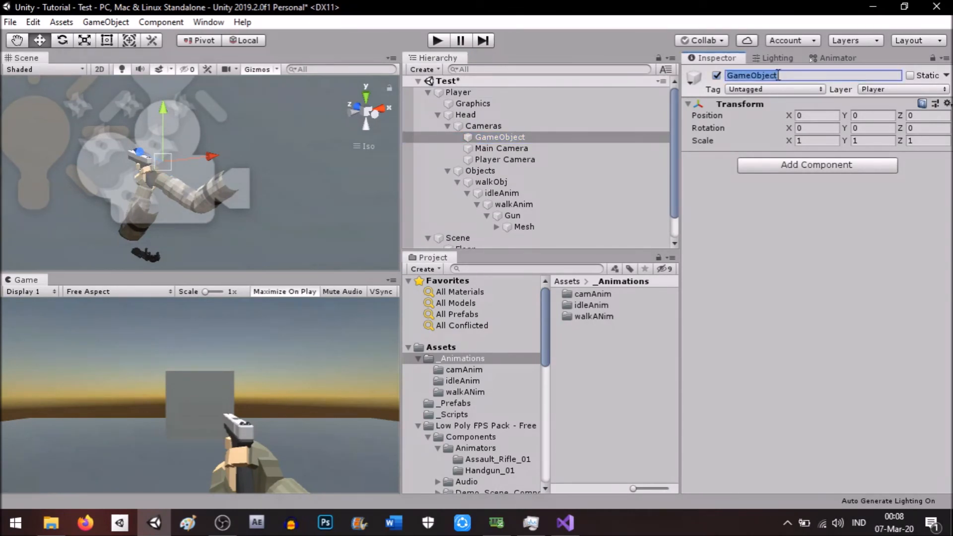
type("CamAnim")
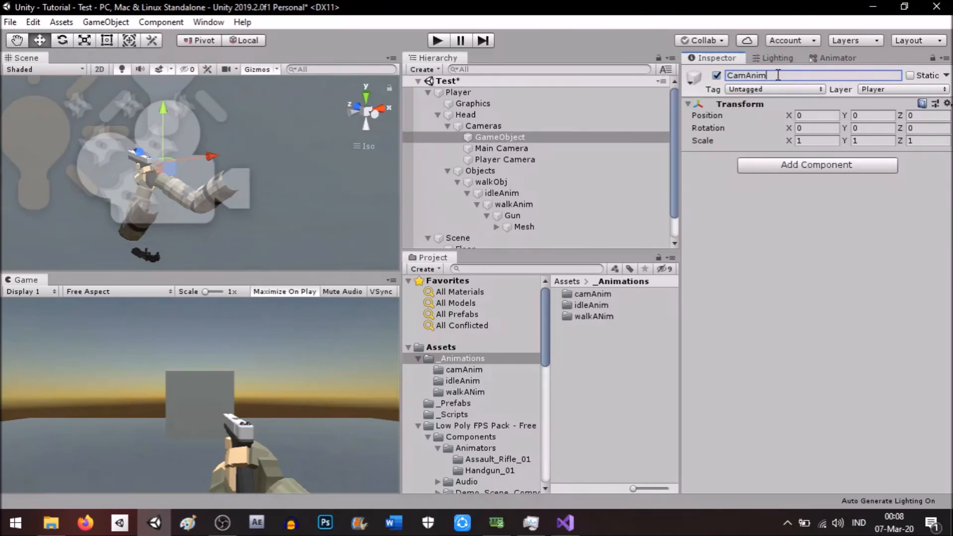
left_click_drag(537, 148, 538, 136)
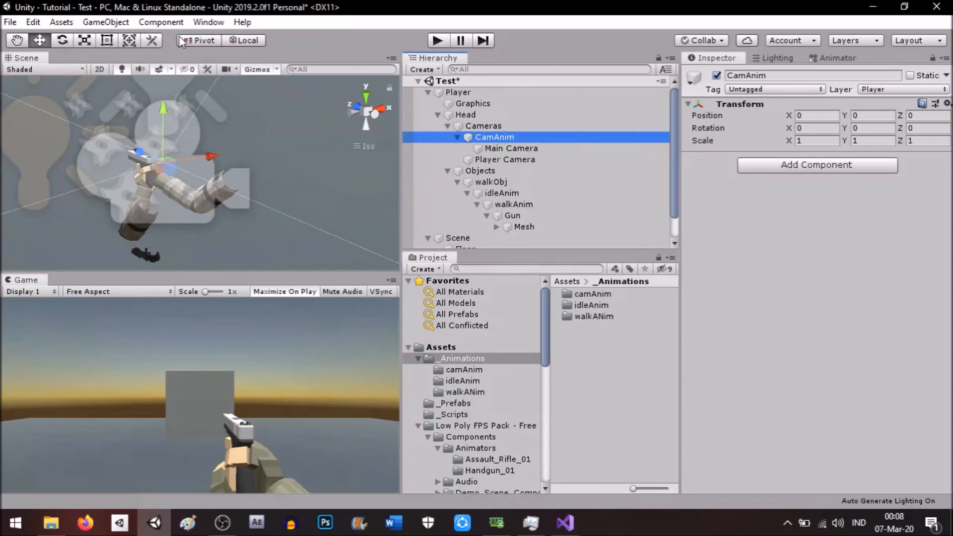
Add an Animation component to CamAnim using the camAnim folder's Idle as default clip and Walk and Idle as elements, and save the scene
left_click(162, 21)
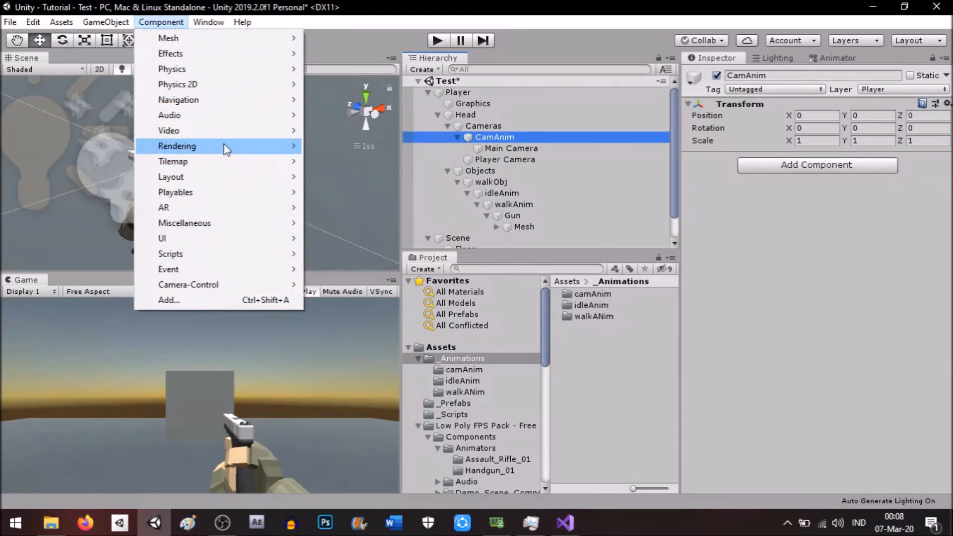
mouse_move(238, 223)
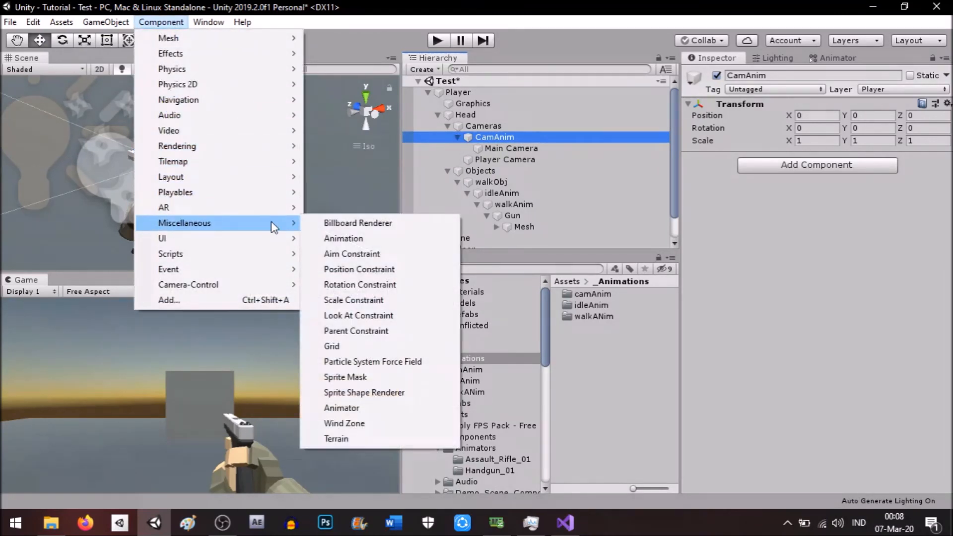
left_click(342, 238)
left_click(464, 370)
left_click_drag(583, 304, 823, 174)
key("ctrl+s")
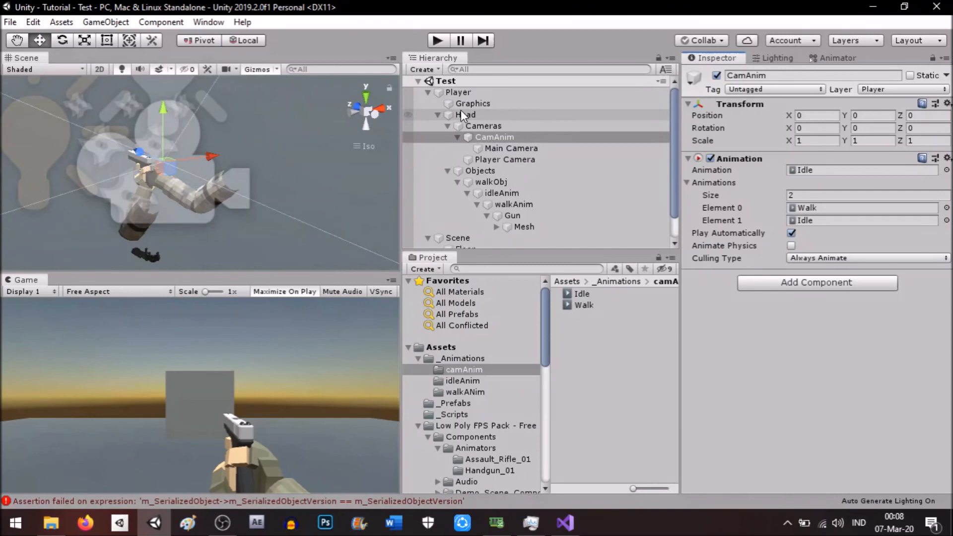
Assign CamAnim to Cam Obj in the Player's Move script, and playtest walking forward to check the camera animation
left_click(458, 93)
left_click_drag(496, 137, 843, 248)
left_click(437, 40)
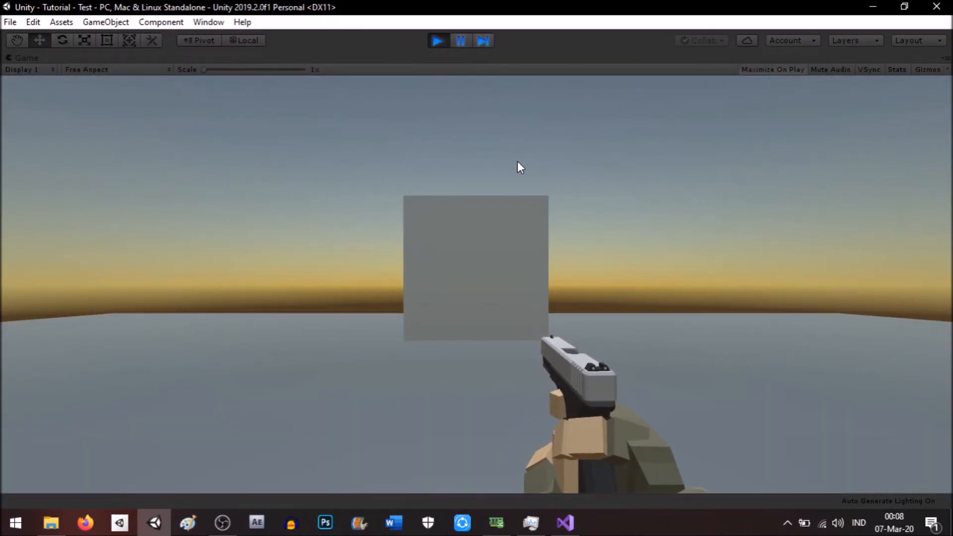
key("w")
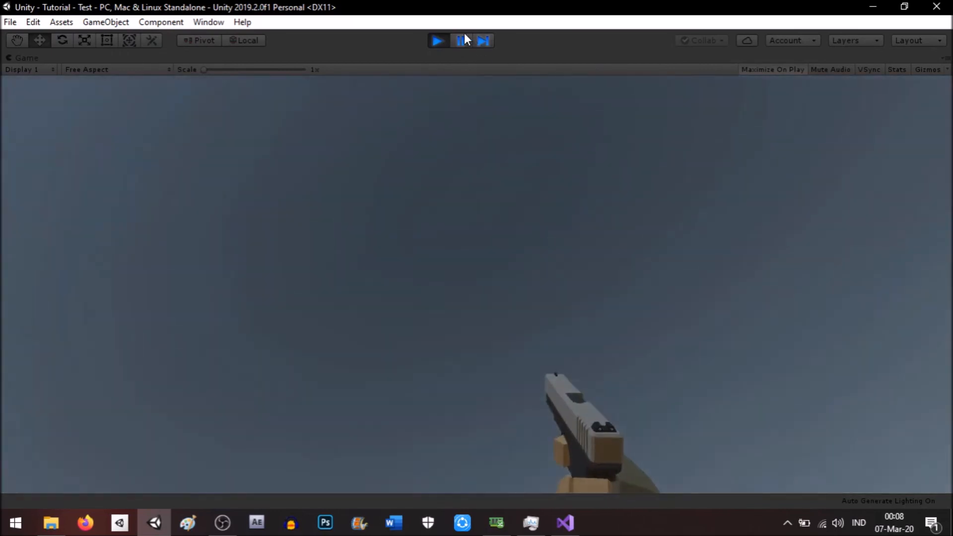
left_click(437, 41)
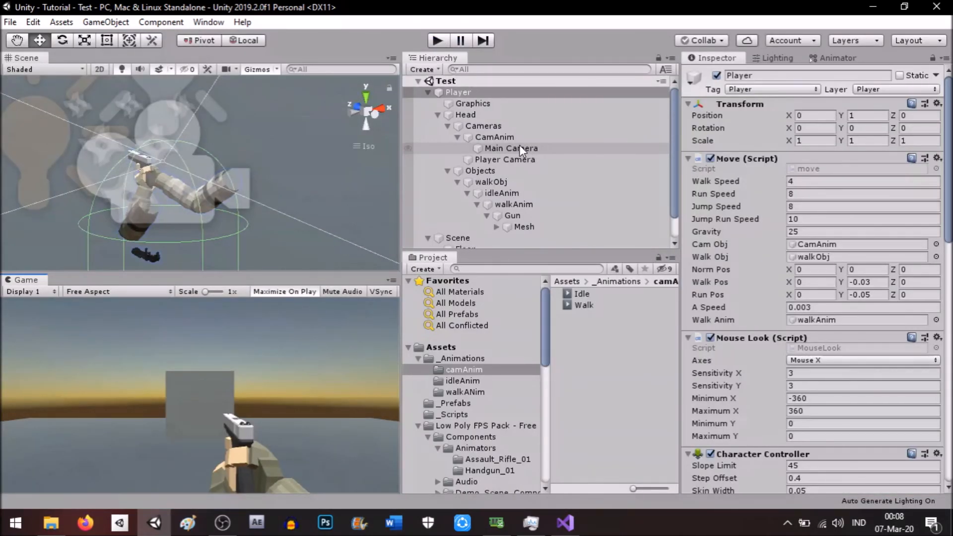
Delete the Idle animation clip from the camAnim folder
left_click(513, 129)
key("ctrl+6")
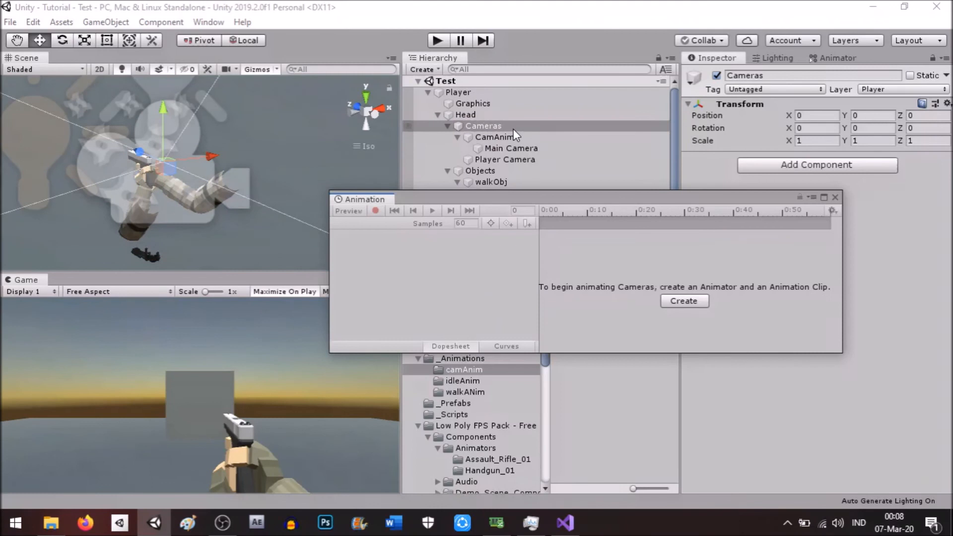
left_click(537, 135)
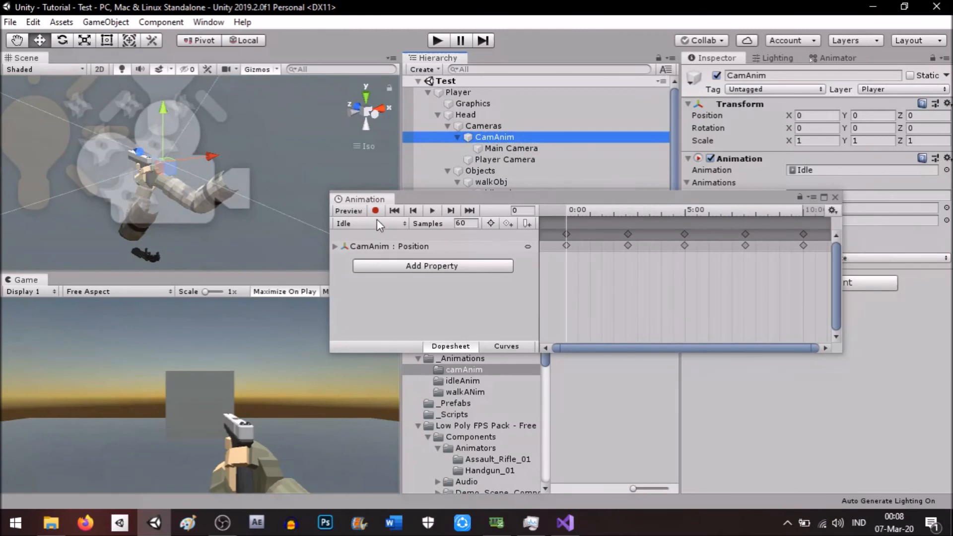
left_click(834, 197)
left_click(604, 293)
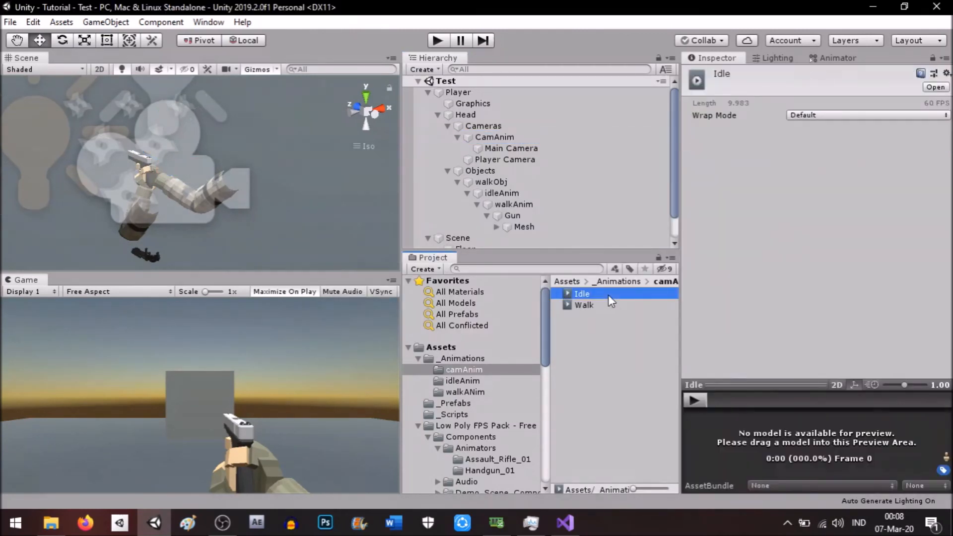
key("Delete")
left_click(513, 286)
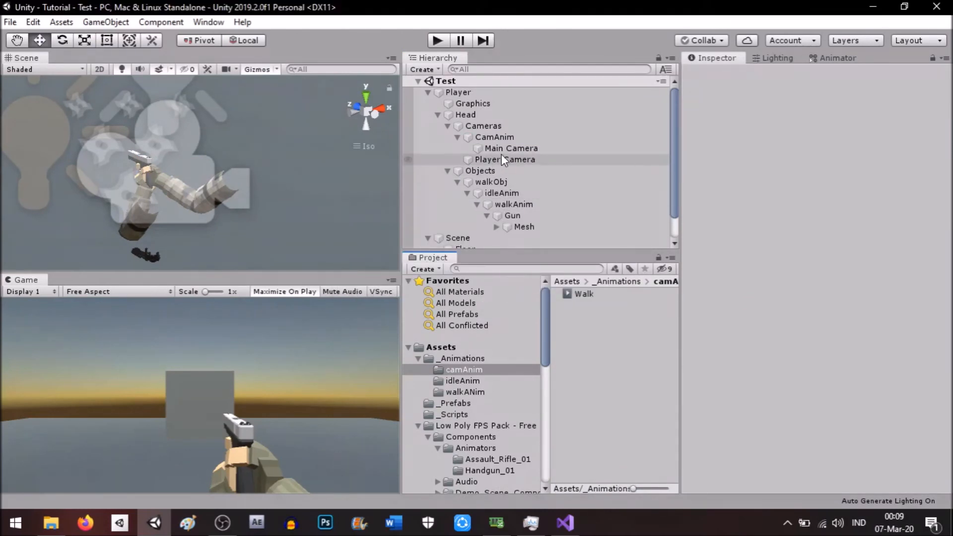
Record CamAnim's Position as X 0.1 and Y -0.1 on the Walk clip's keyframe at frame 14
left_click(499, 148)
left_click(501, 136)
key("ctrl+6")
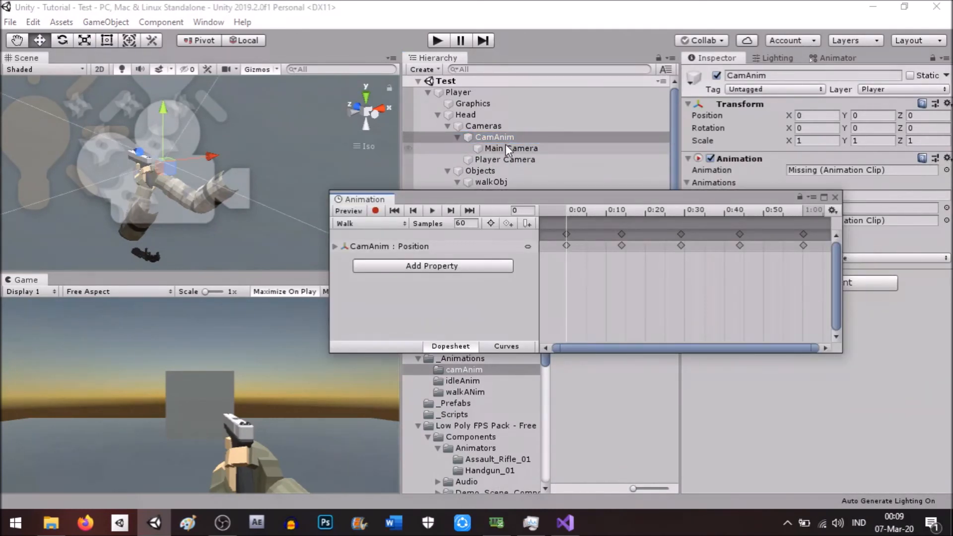
left_click(374, 211)
left_click(450, 211)
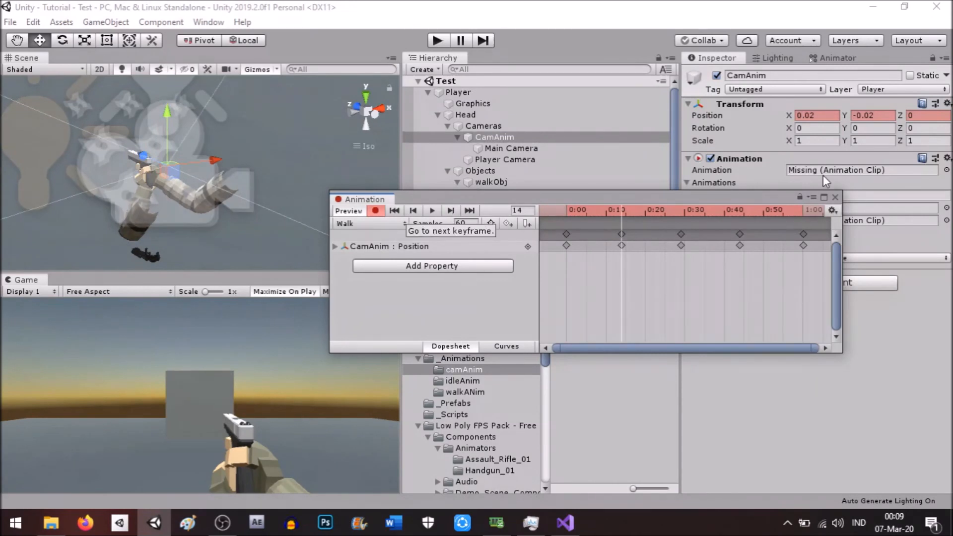
left_click(820, 115)
type("0.1-0.1")
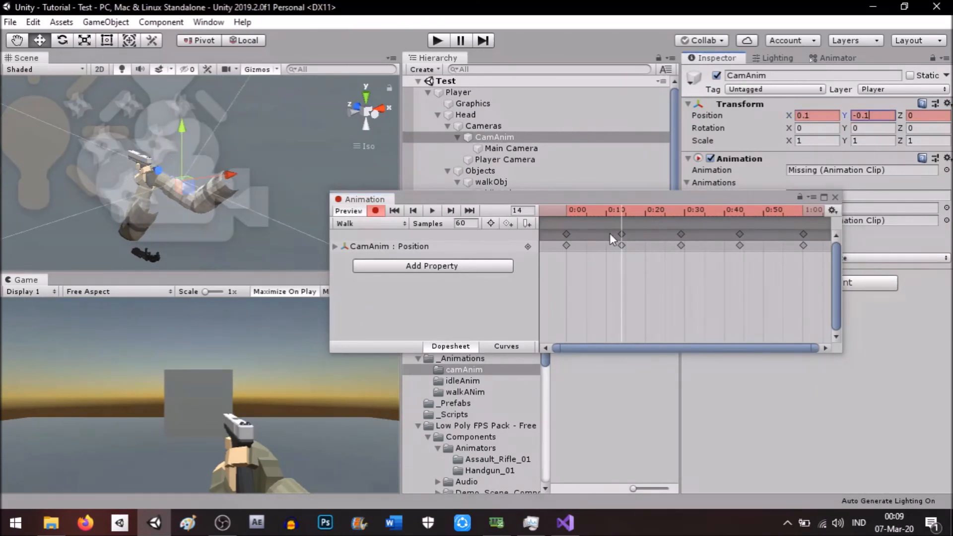
Set CamAnim's Position X and Y to -0.1 on the Walk clip's frame 44 keyframe, and preview the clip
left_click(450, 211)
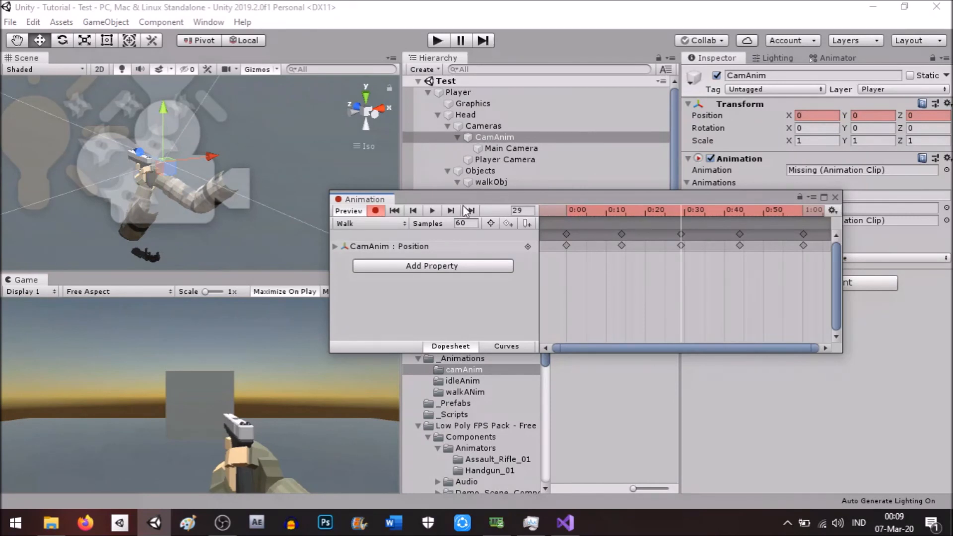
left_click(451, 210)
left_click(817, 127)
left_click(854, 117)
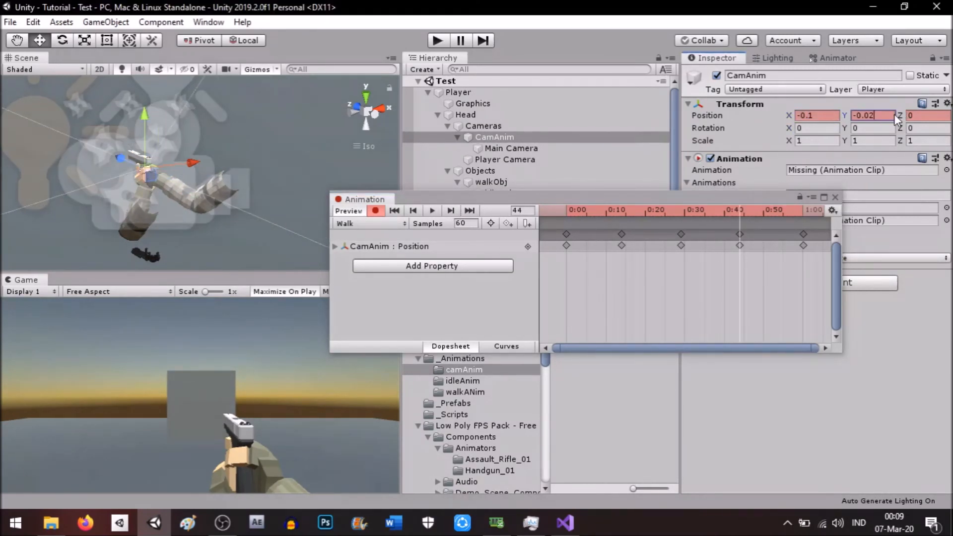
type("-0.1")
left_click(433, 210)
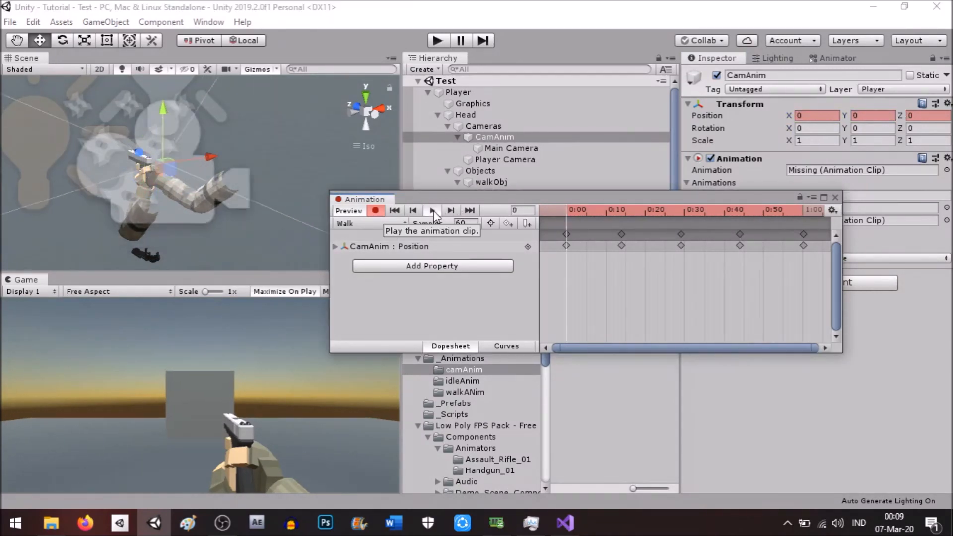
left_click(834, 197)
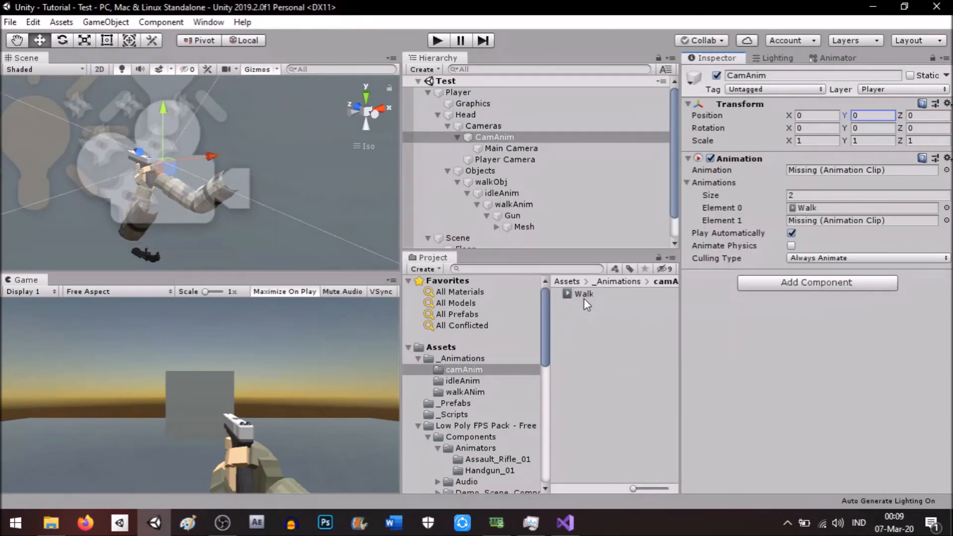
left_click(583, 298)
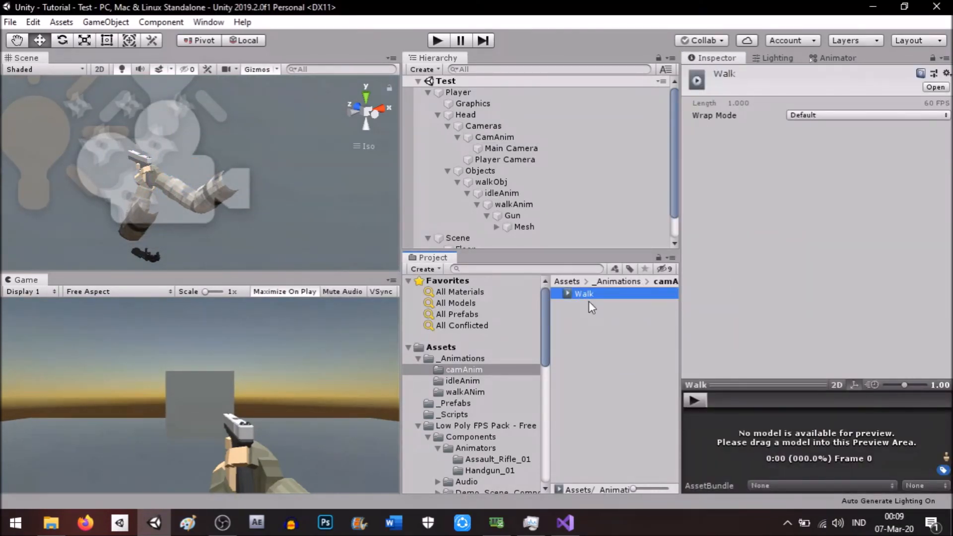
key("ctrl+d")
key("Delete")
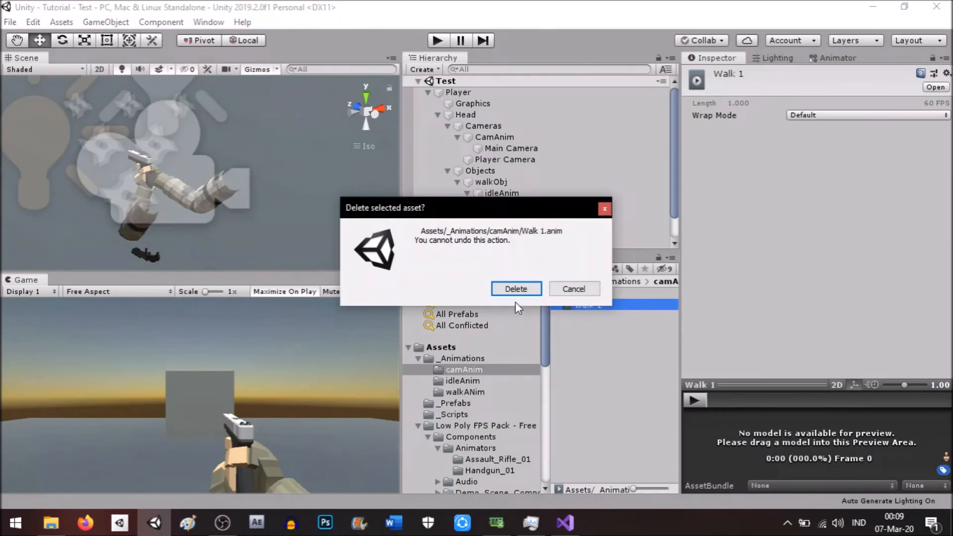
left_click(516, 289)
Duplicate the Idle clip of the walkANim folder, move the copy into camAnim, and rename it Idle
left_click(478, 380)
key("Down")
left_click(591, 295)
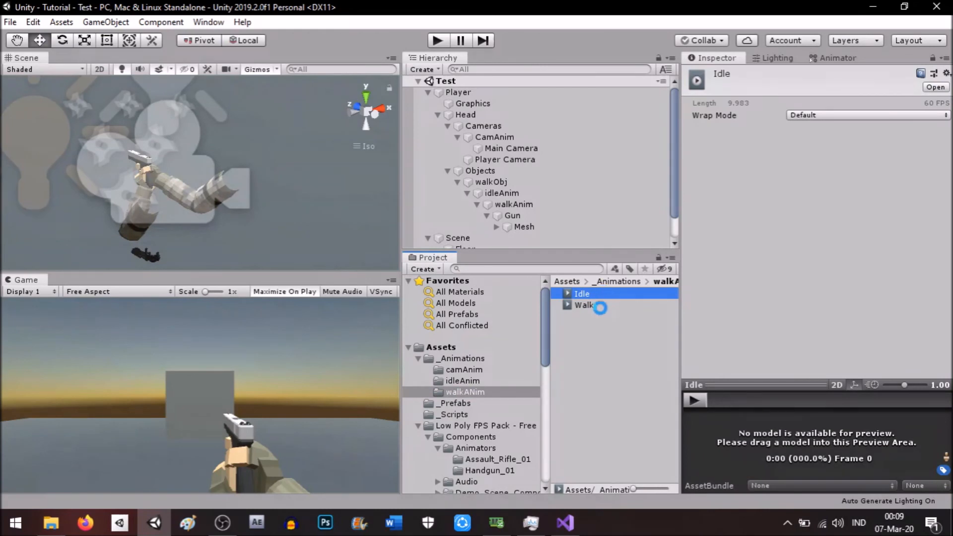
left_click_drag(600, 305, 499, 370)
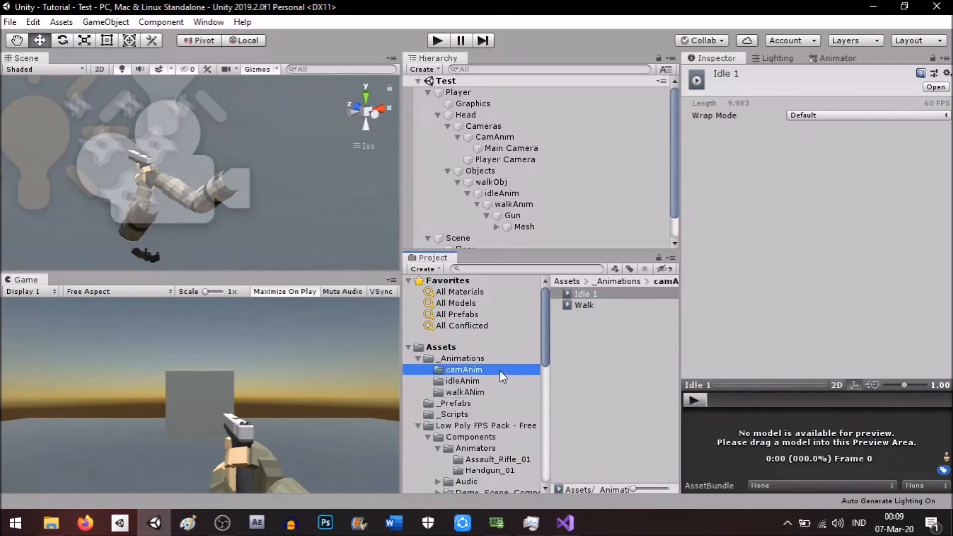
left_click(618, 292)
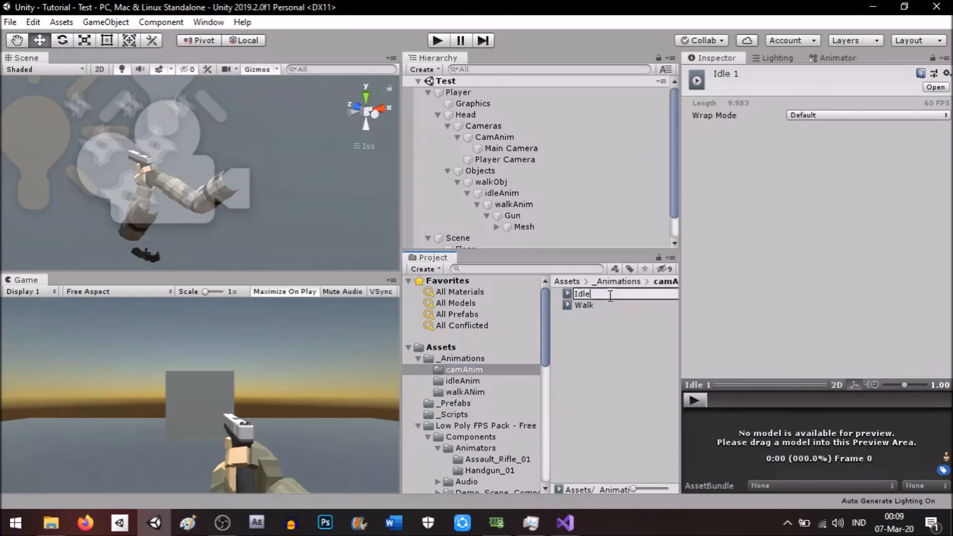
key("Return")
Assign the camAnim Idle clip as CamAnim's default animation, and reduce its Animations list to two elements, Walk and Idle
left_click_drag(608, 296, 507, 141)
left_click_drag(581, 294, 808, 169)
left_click(796, 196)
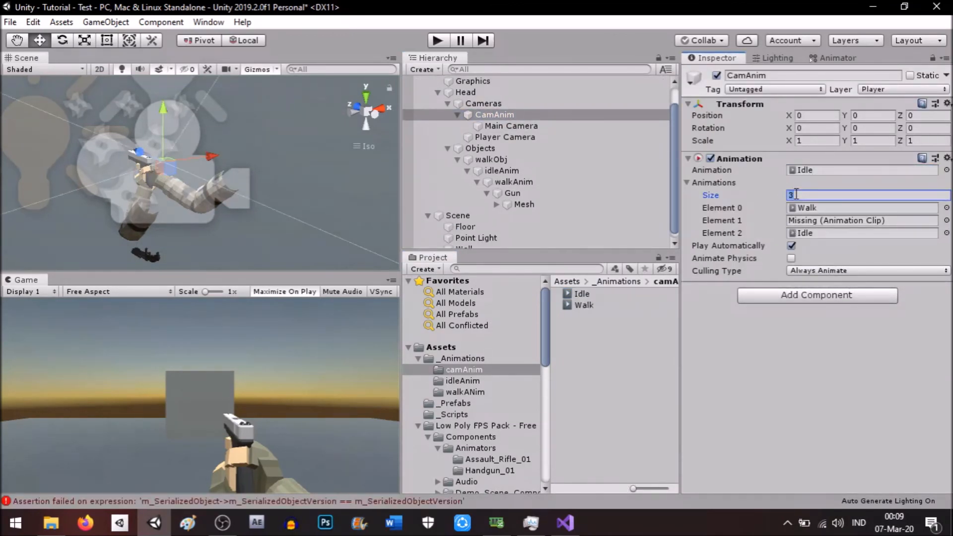
left_click_drag(802, 228, 826, 215)
key("Return")
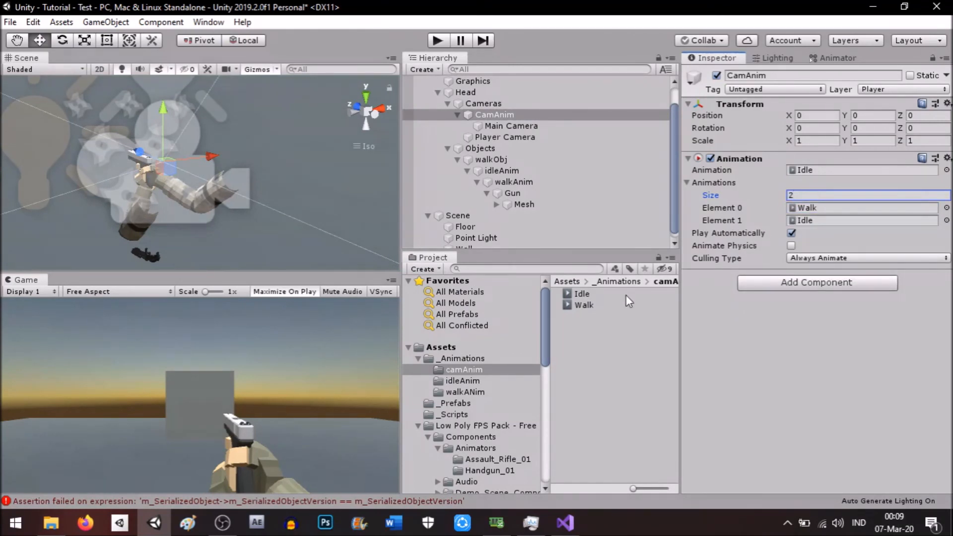
Start recording on CamAnim's Idle clip and edit the Position X at the frame 155 keyframe
key("ctrl+6")
left_click(379, 225)
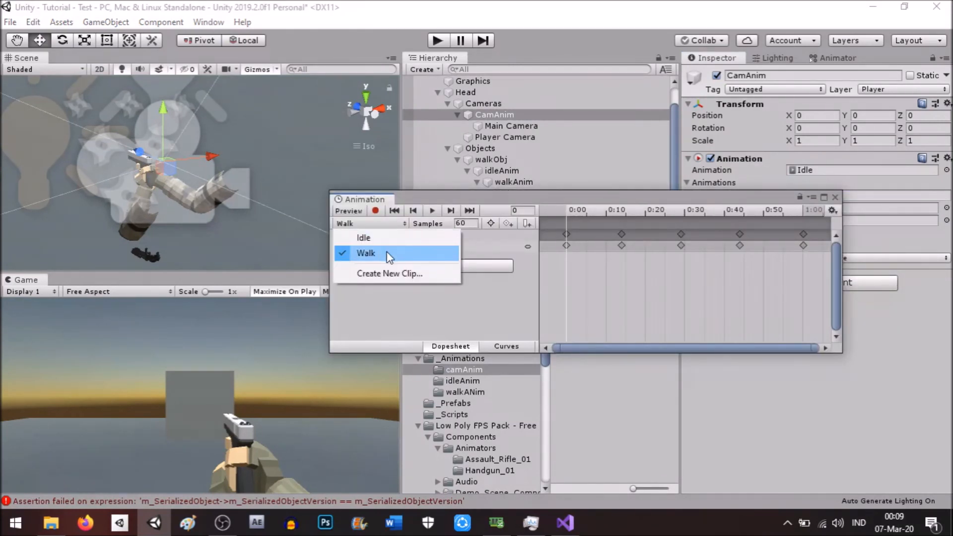
left_click(387, 252)
left_click(375, 210)
left_click(432, 210)
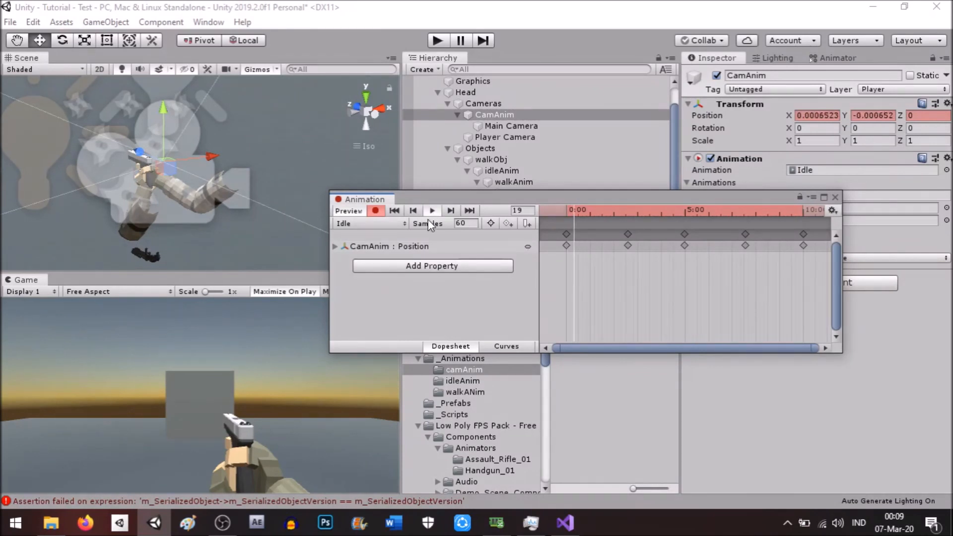
left_click(449, 210)
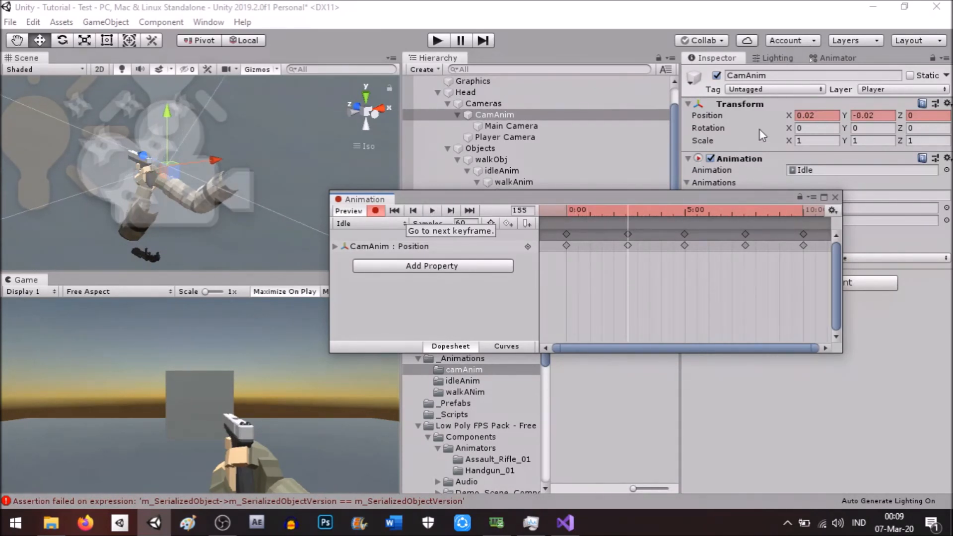
left_click(824, 115)
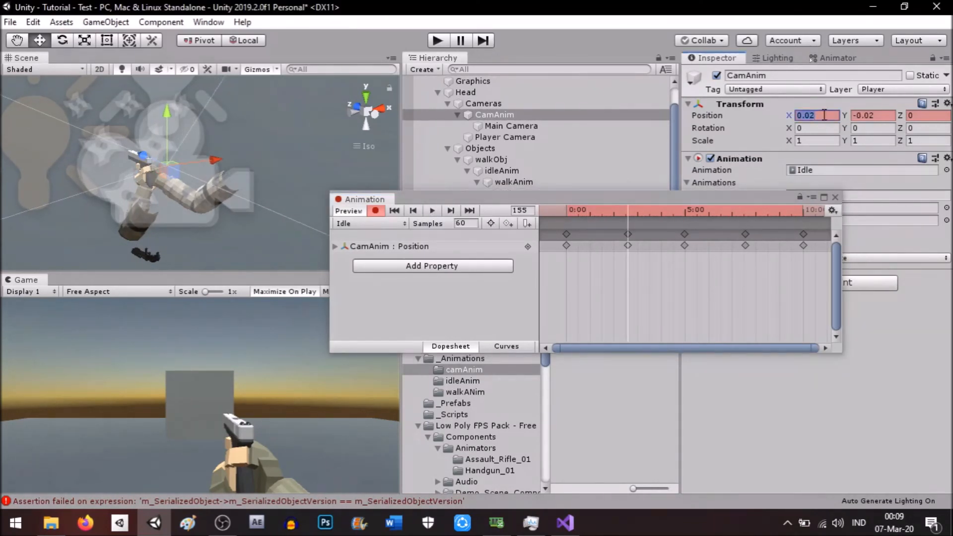
Set CamAnim's Position X and Y to -0.1 on the Idle clip's keyframe at frame 453
left_click(450, 210)
left_click(452, 212)
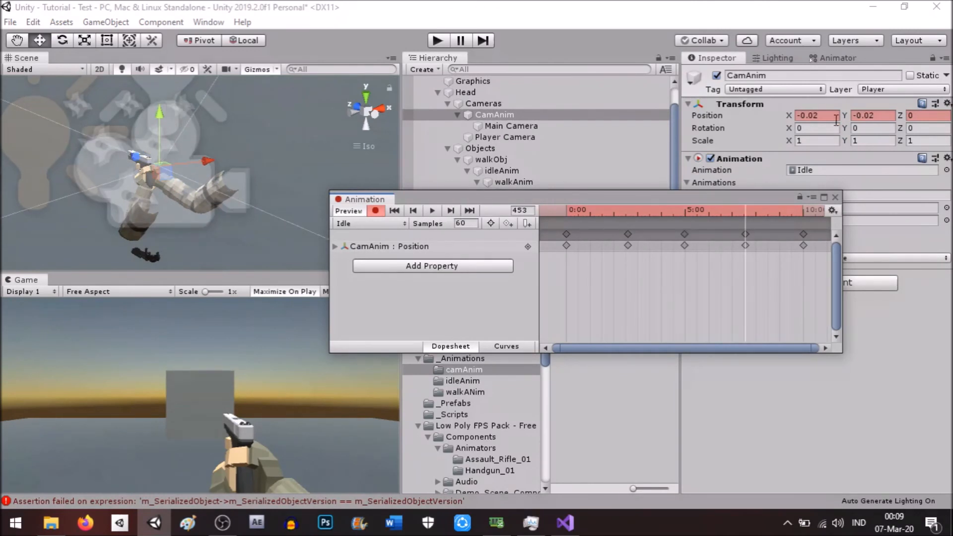
left_click(836, 119)
type("-0.1")
left_click(886, 119)
type("-0.1")
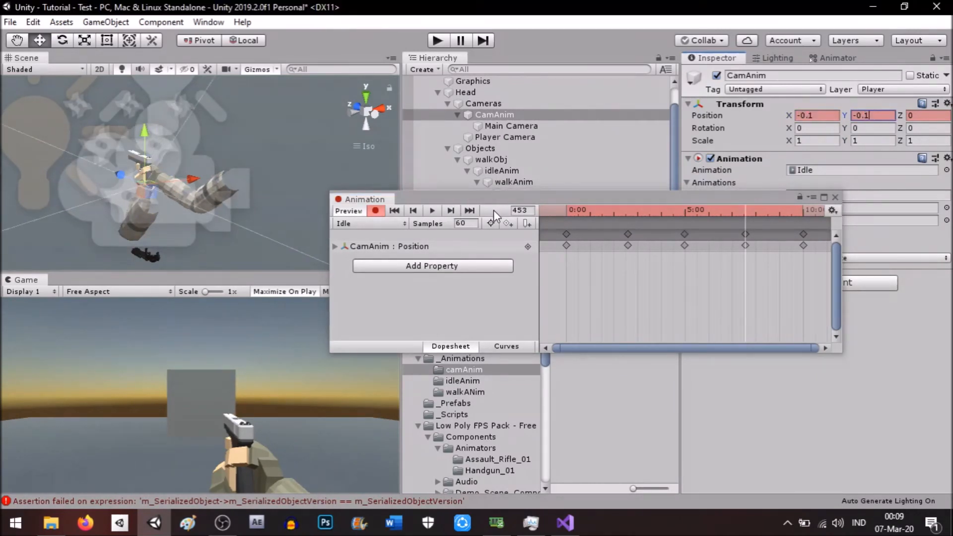
Preview CamAnim's Idle clip, and playtest the scene to check the camera animation
left_click(433, 210)
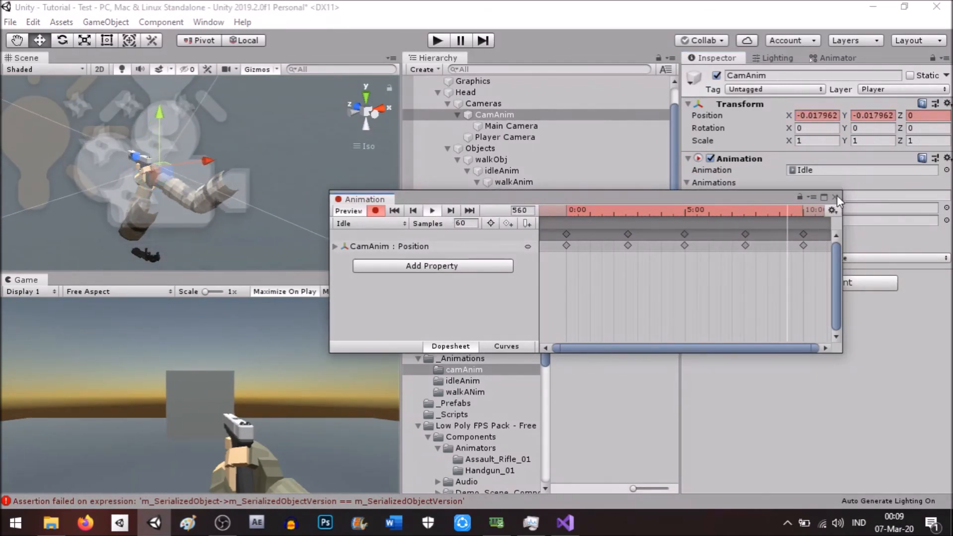
left_click(834, 197)
key("ctrl+p")
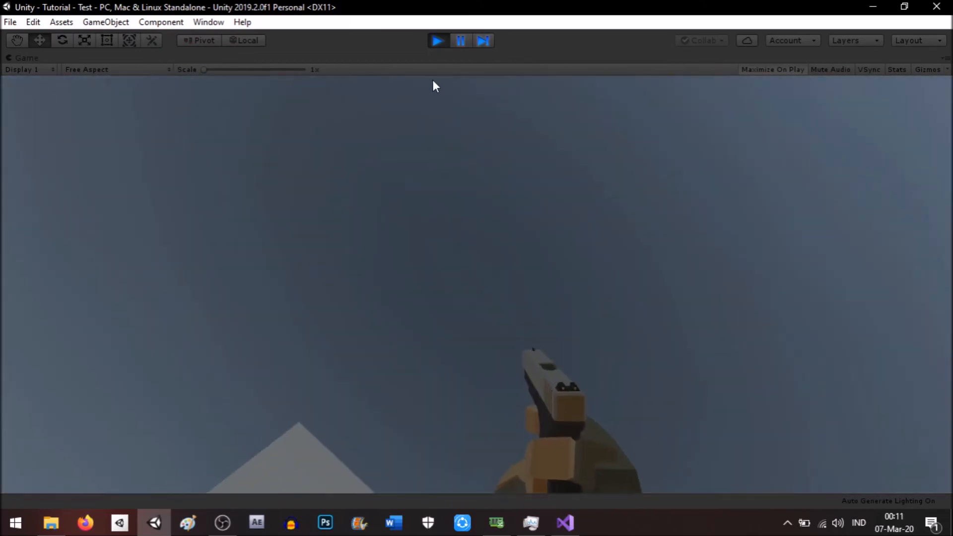
left_click(436, 41)
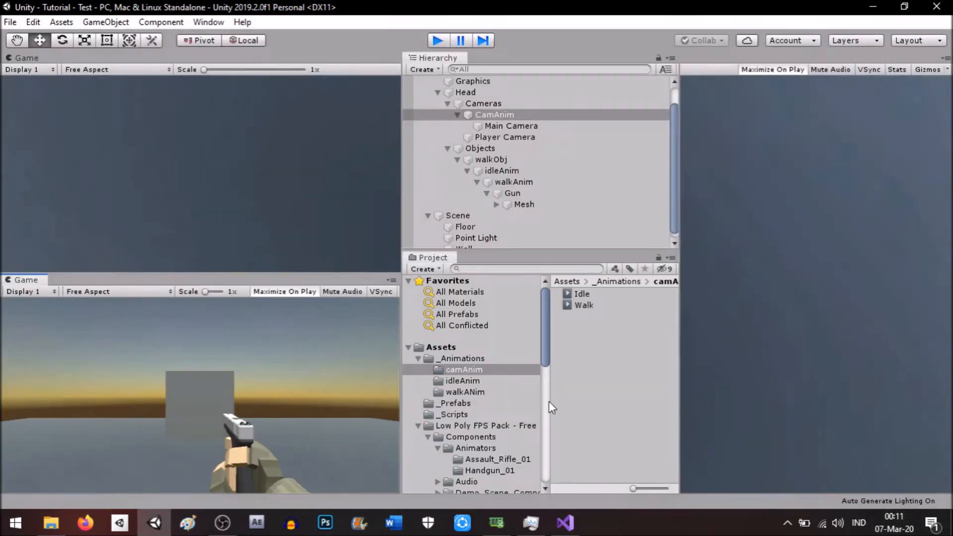